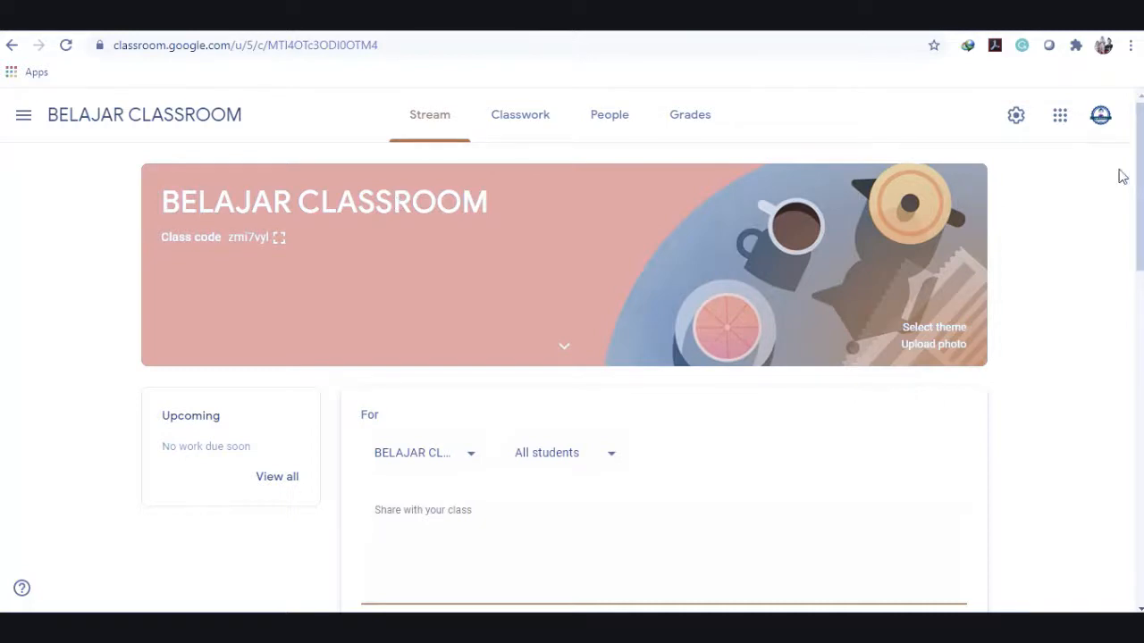
Create a new quiz assignment in the classwork of the BELAJAR CLASSROOM class.
{"action": "mouse_move", "coordinate": [1139, 176]}
{"action": "left_mouse_down"}
{"action": "mouse_move", "coordinate": [1140, 228]}
{"action": "mouse_move", "coordinate": [1138, 179]}
{"action": "left_mouse_up"}
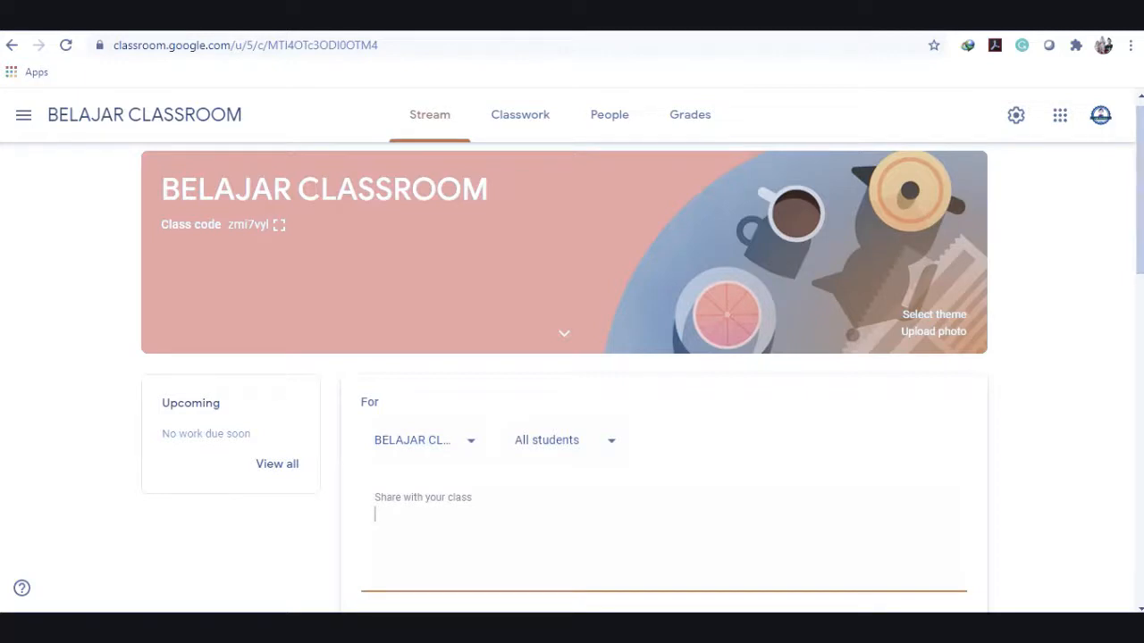
{"action": "mouse_move", "coordinate": [572, 33]}
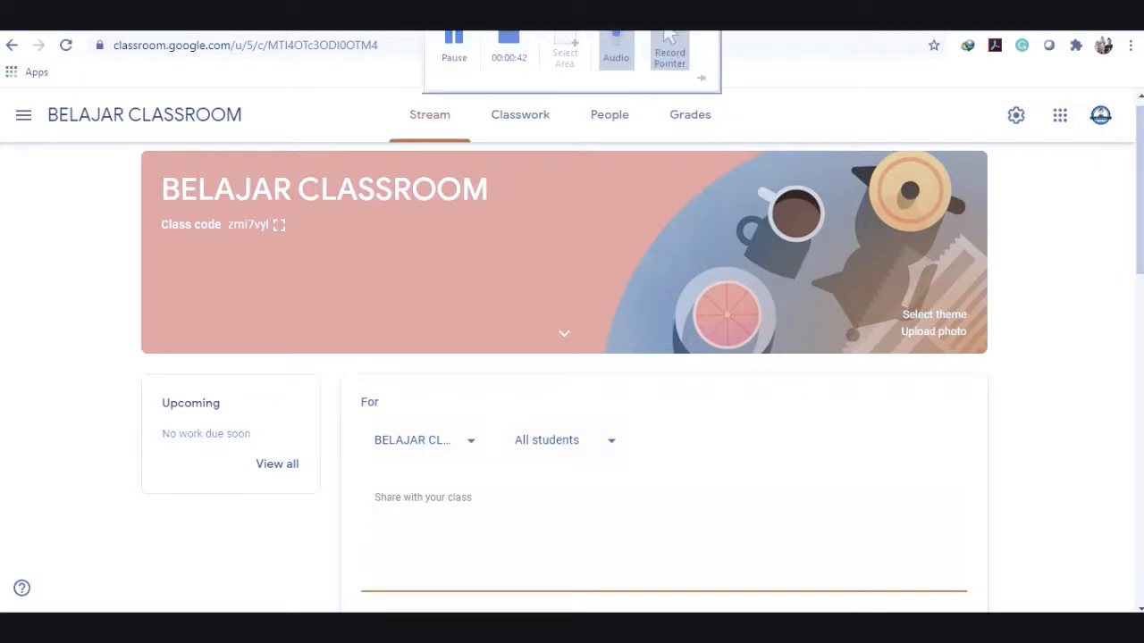
{"action": "left_click", "coordinate": [520, 116]}
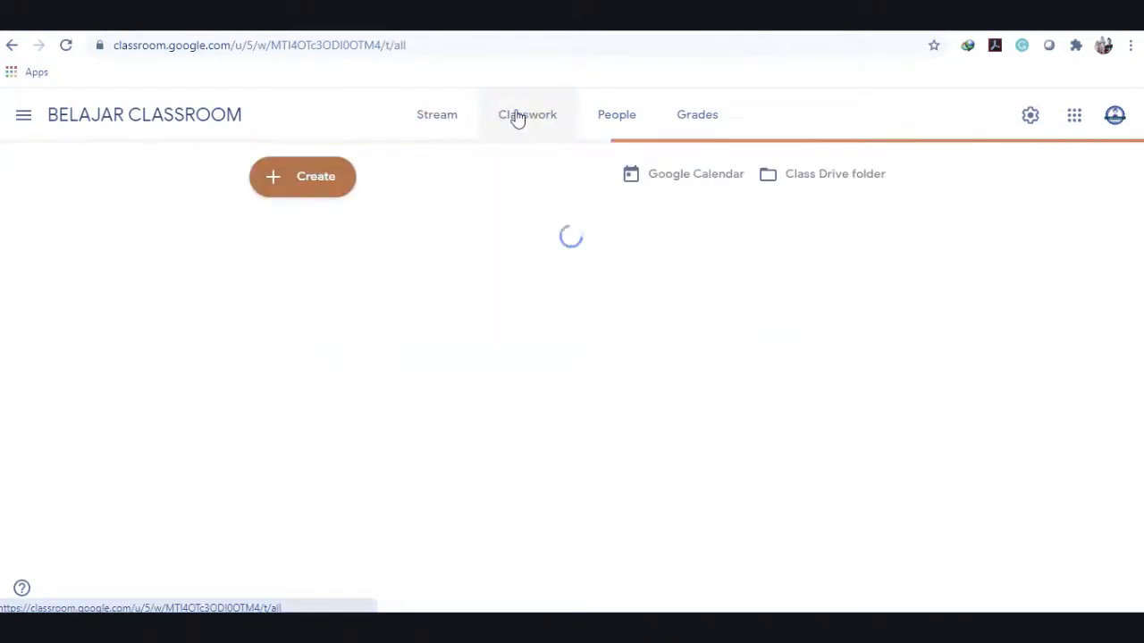
{"action": "left_click", "coordinate": [337, 178]}
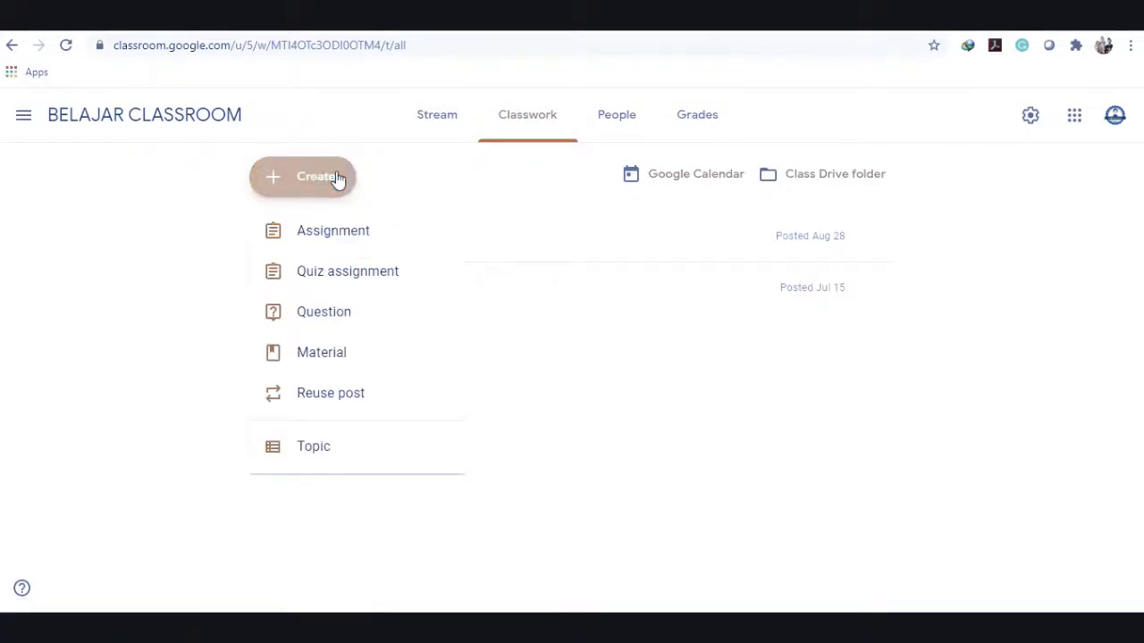
{"action": "left_click", "coordinate": [342, 277]}
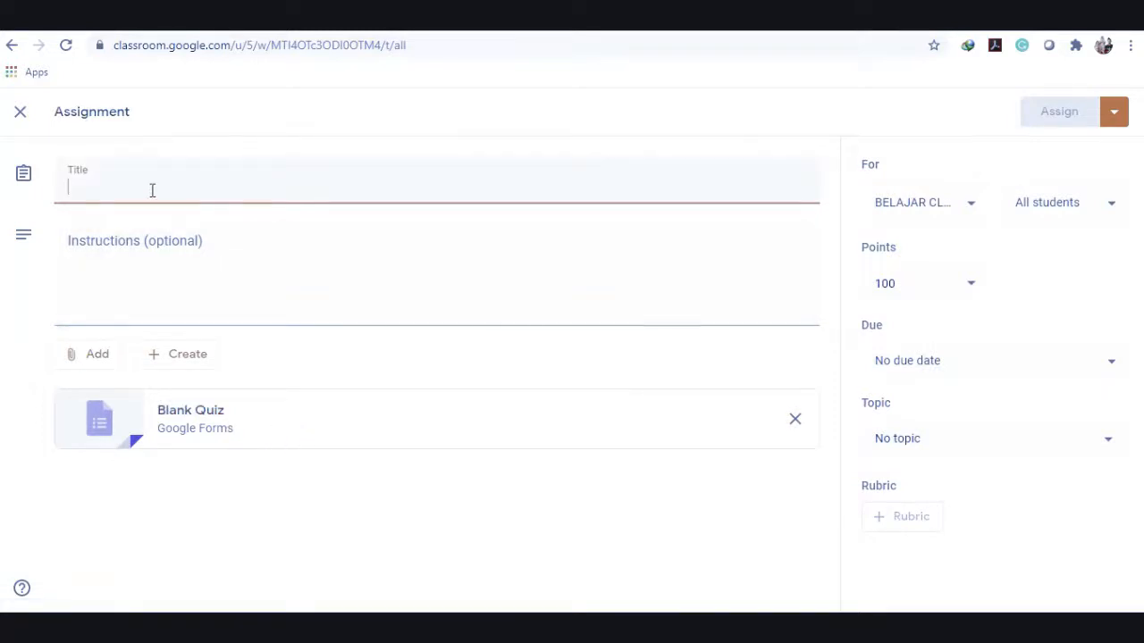
Title the assignment PTS and enter the instructions "Pilihlah jawaban yag paling tepat".
{"action": "type", "text": "PTS"}
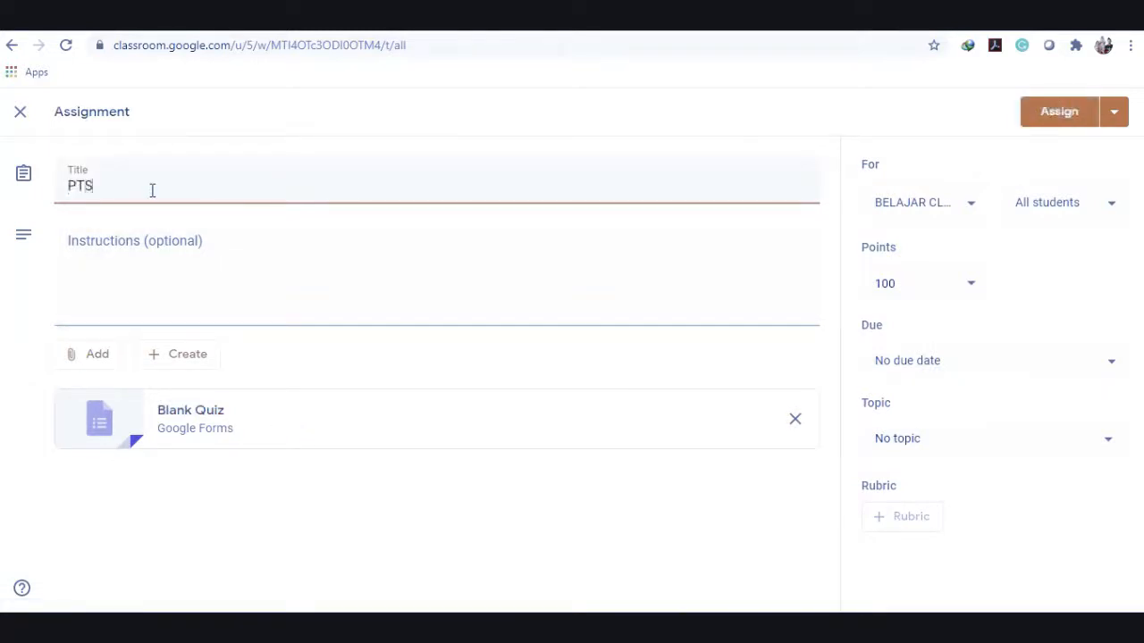
{"action": "left_click", "coordinate": [139, 242]}
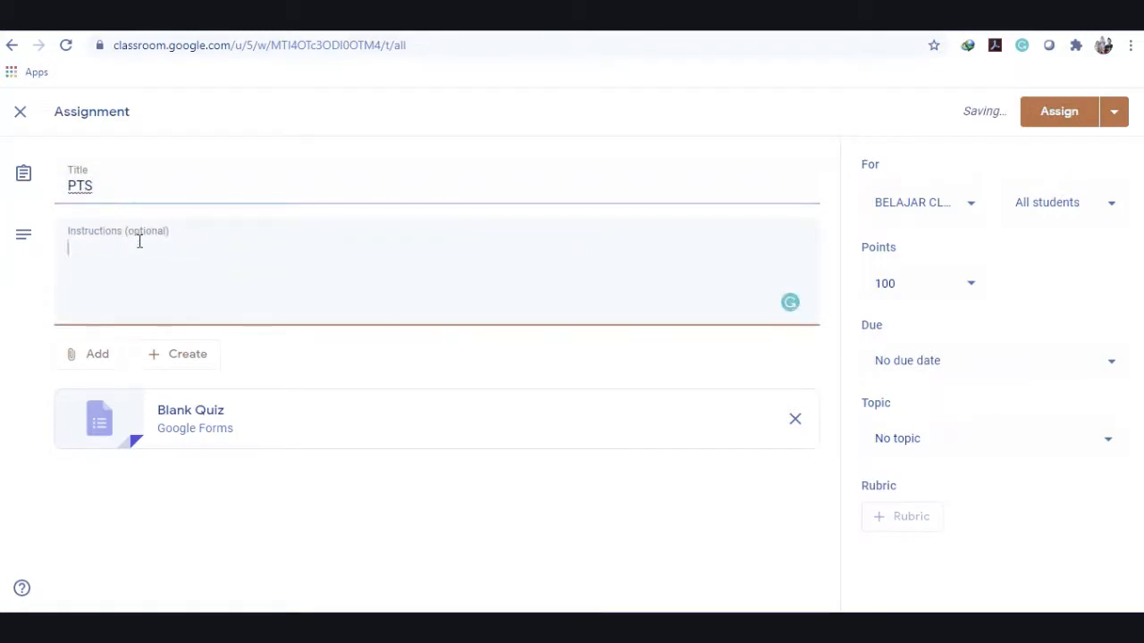
{"action": "type", "text": "Pilihlah "}
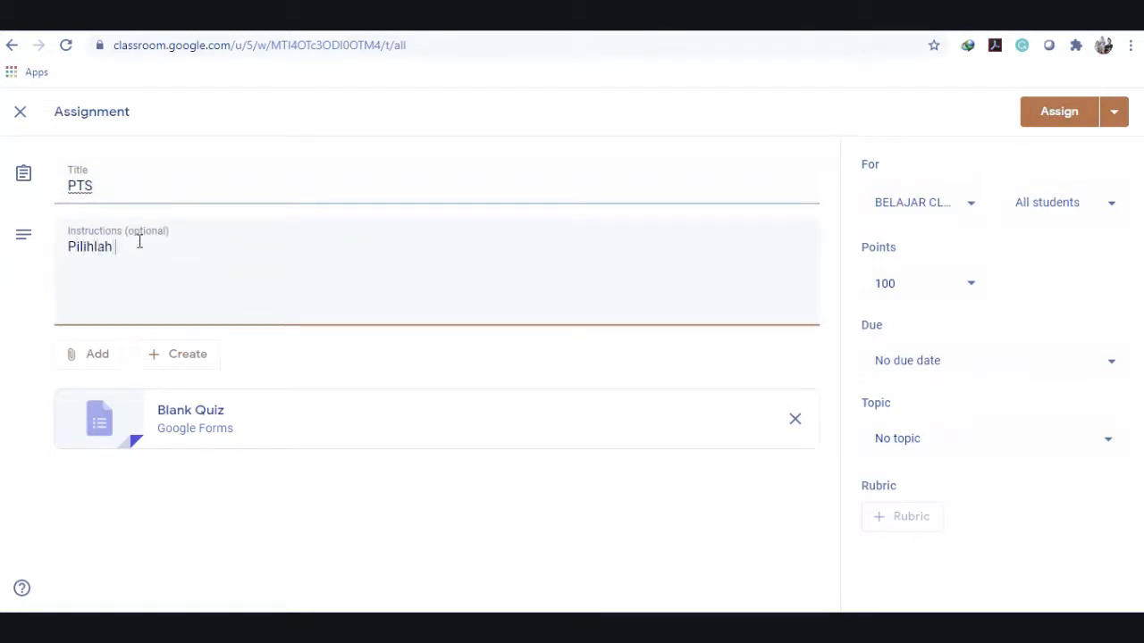
{"action": "type", "text": "jawaban yag palin"}
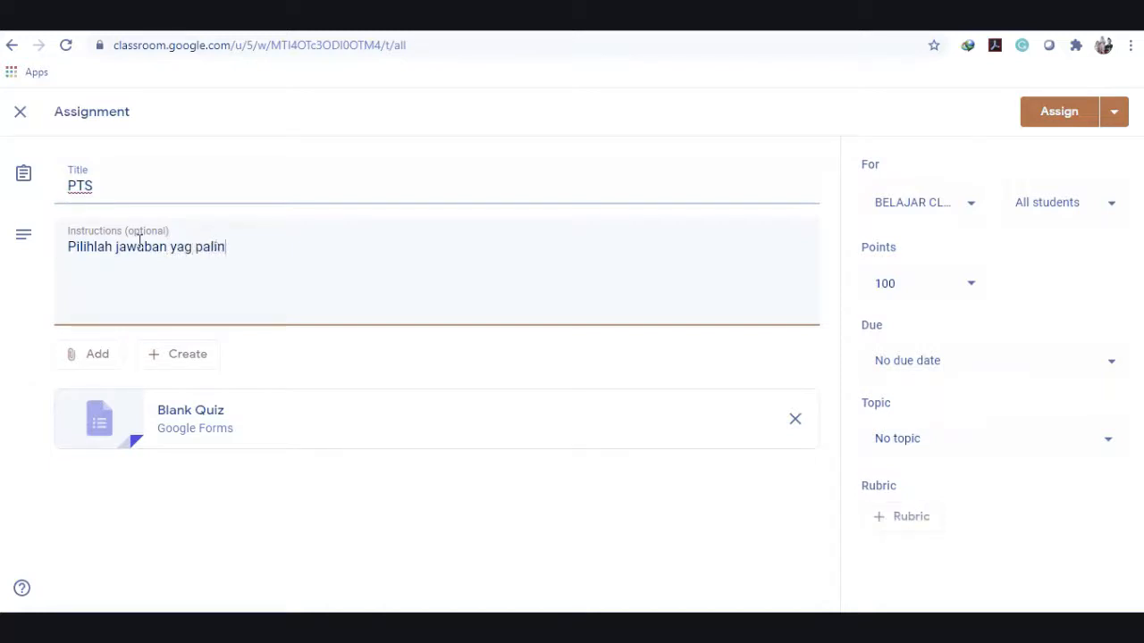
{"action": "type", "text": "g tepat"}
Open the attached Blank Quiz form and rename its file to PTS Ganjil.
{"action": "left_click", "coordinate": [170, 425]}
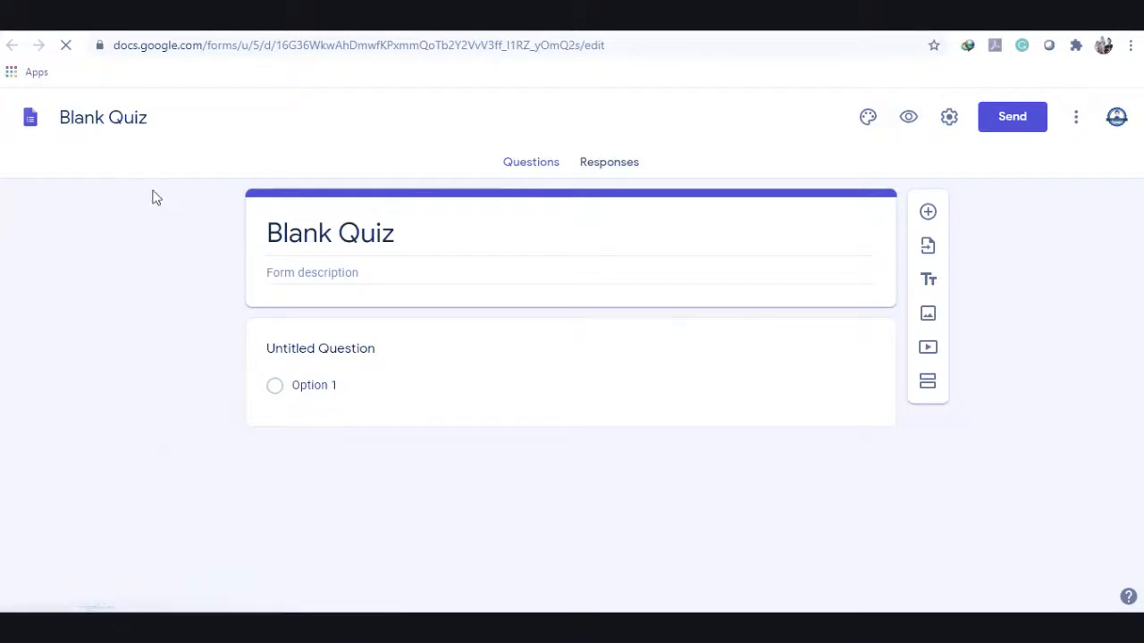
{"action": "left_click", "coordinate": [105, 124]}
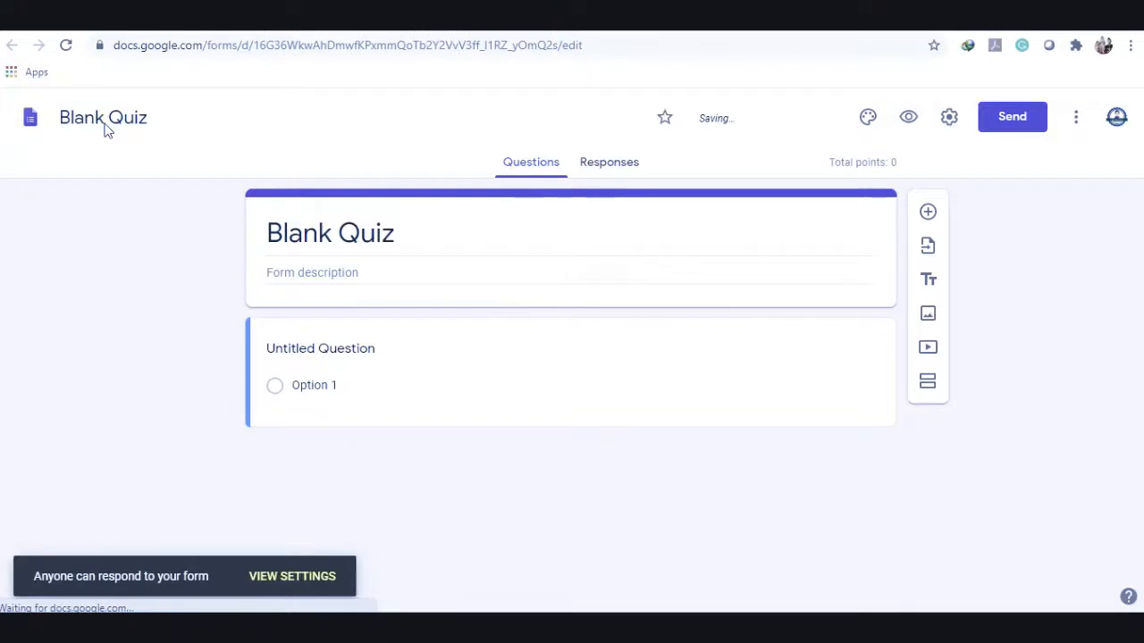
{"action": "left_click", "coordinate": [105, 125]}
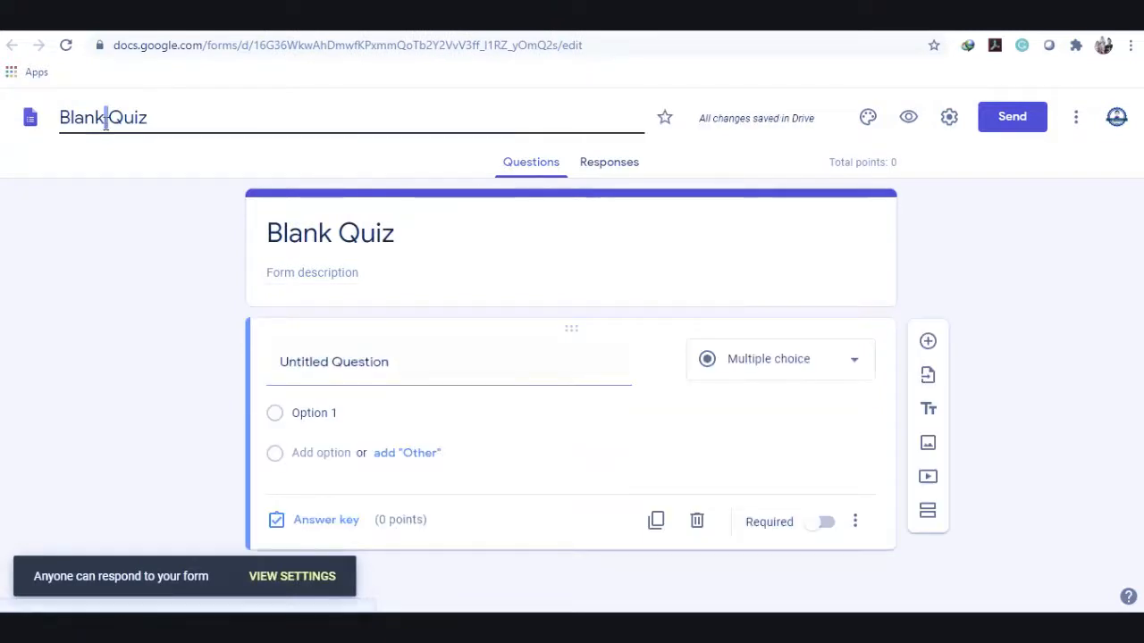
{"action": "double_click", "coordinate": [83, 118]}
{"action": "triple_click", "coordinate": [86, 120]}
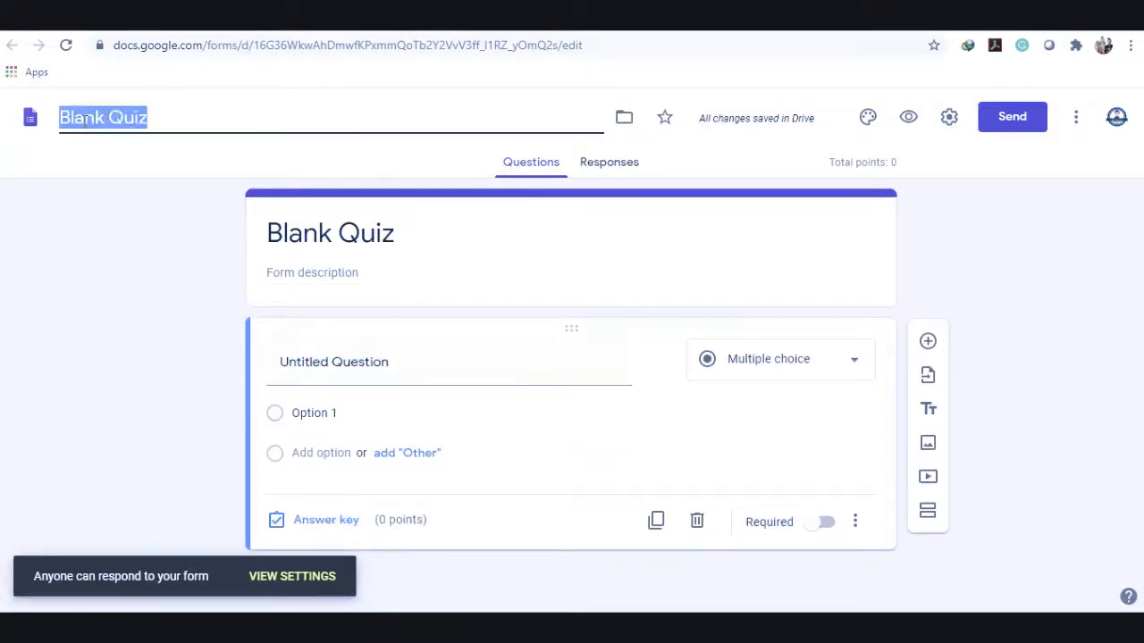
{"action": "type", "text": "PTS"}
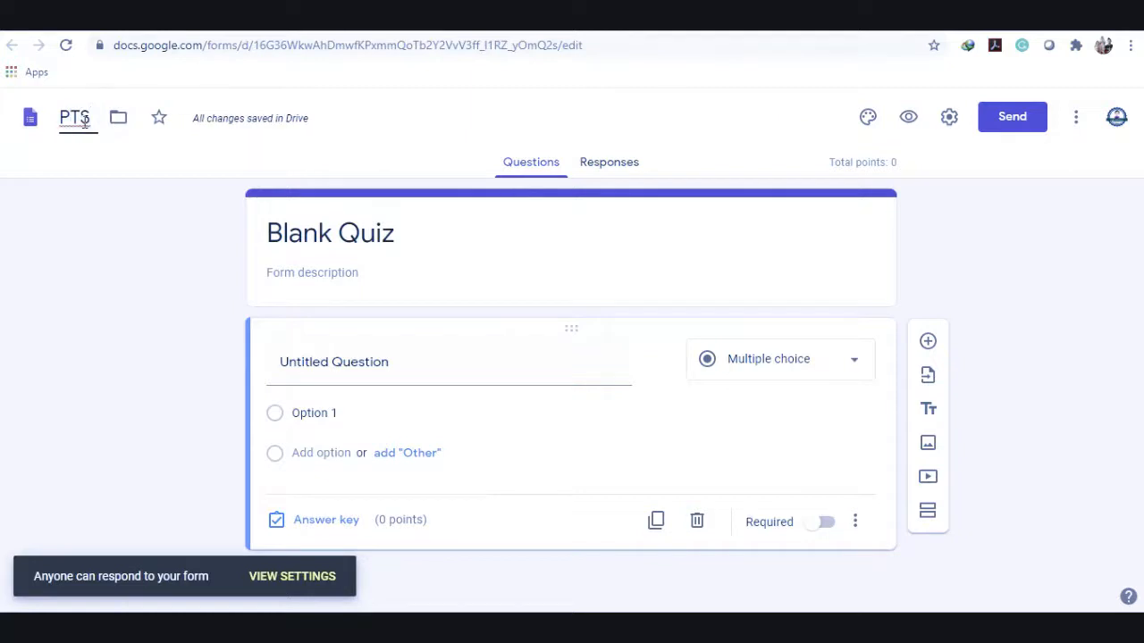
{"action": "type", "text": " Ganjil"}
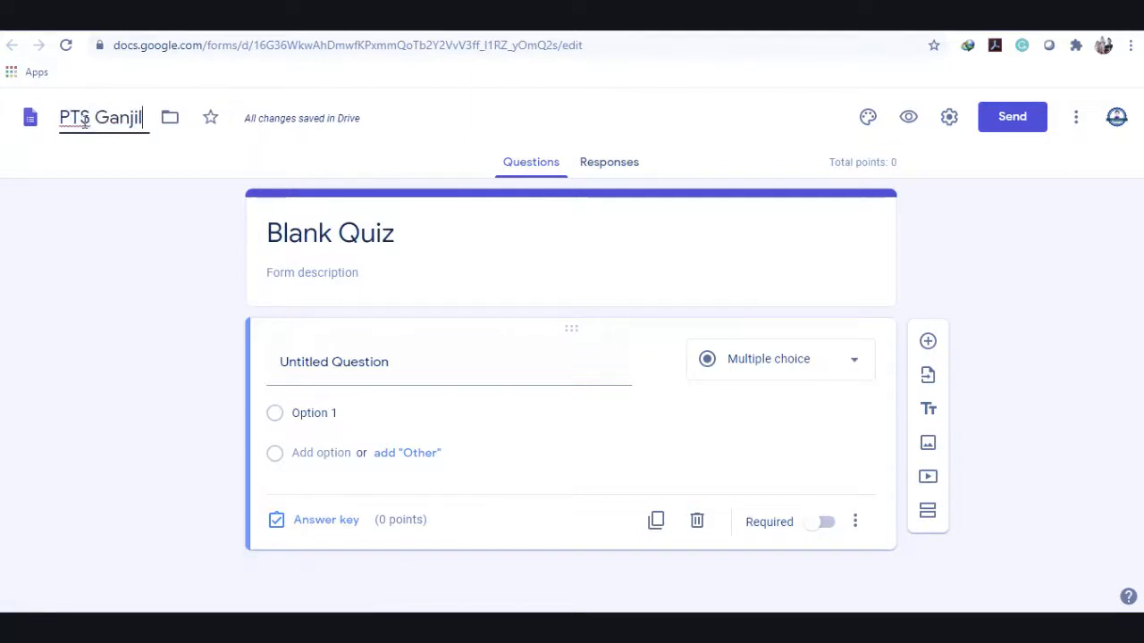
Replace the title in the form's header card with PTS Ganjil.
{"action": "left_click", "coordinate": [856, 236]}
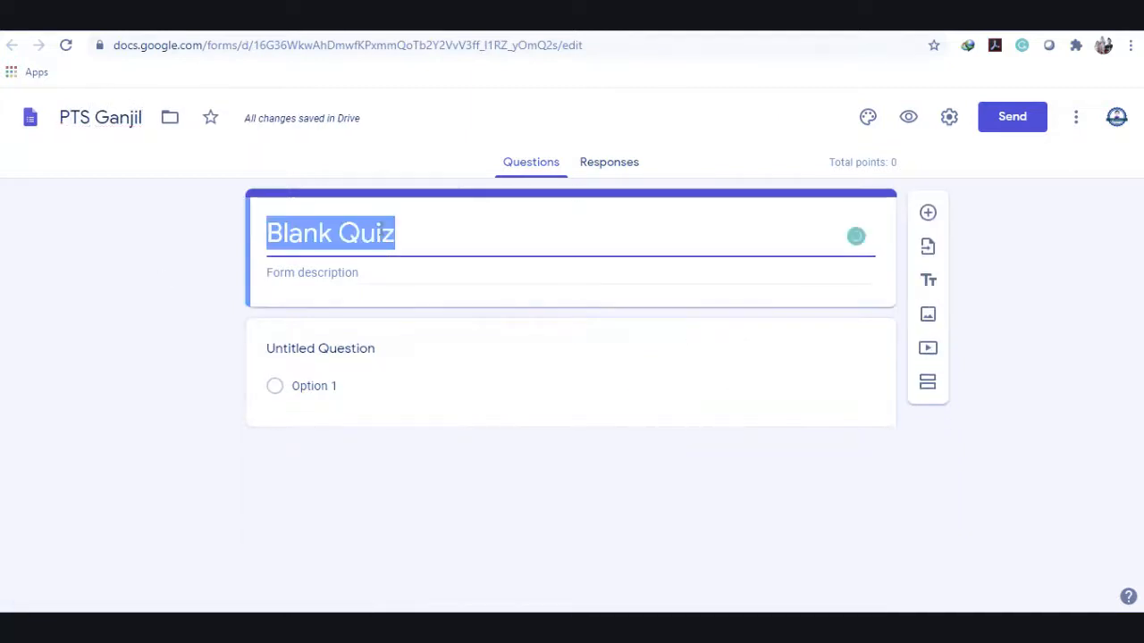
{"action": "type", "text": "PTS "}
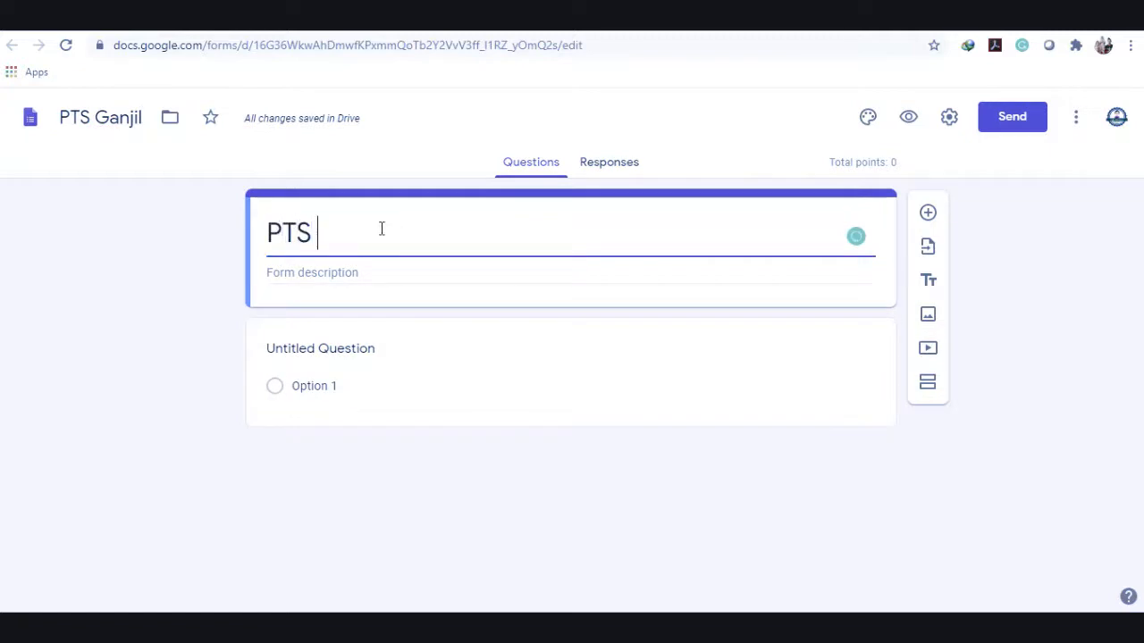
{"action": "type", "text": "Ganjil"}
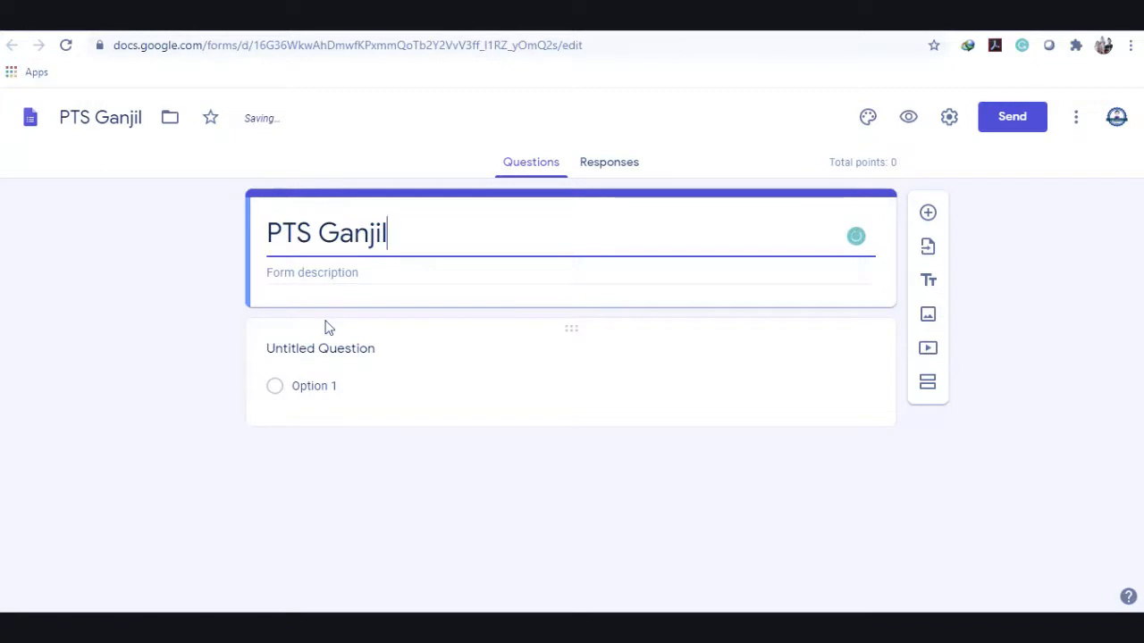
{"action": "left_click", "coordinate": [205, 309]}
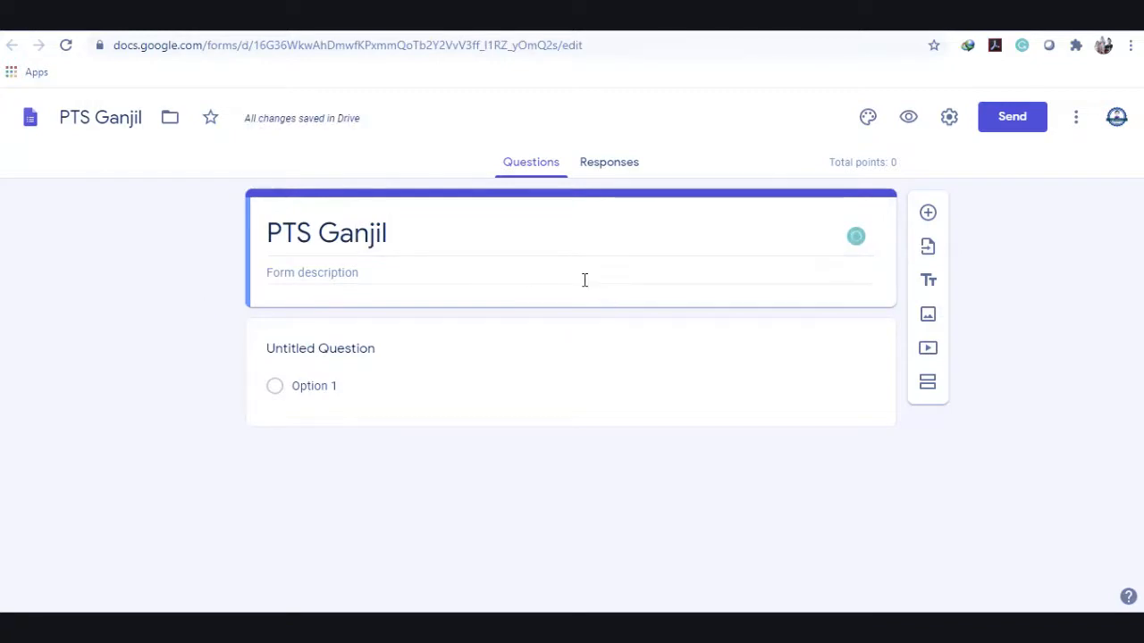
Open the form's general settings and limit respondents to 1 response.
{"action": "left_click", "coordinate": [948, 120]}
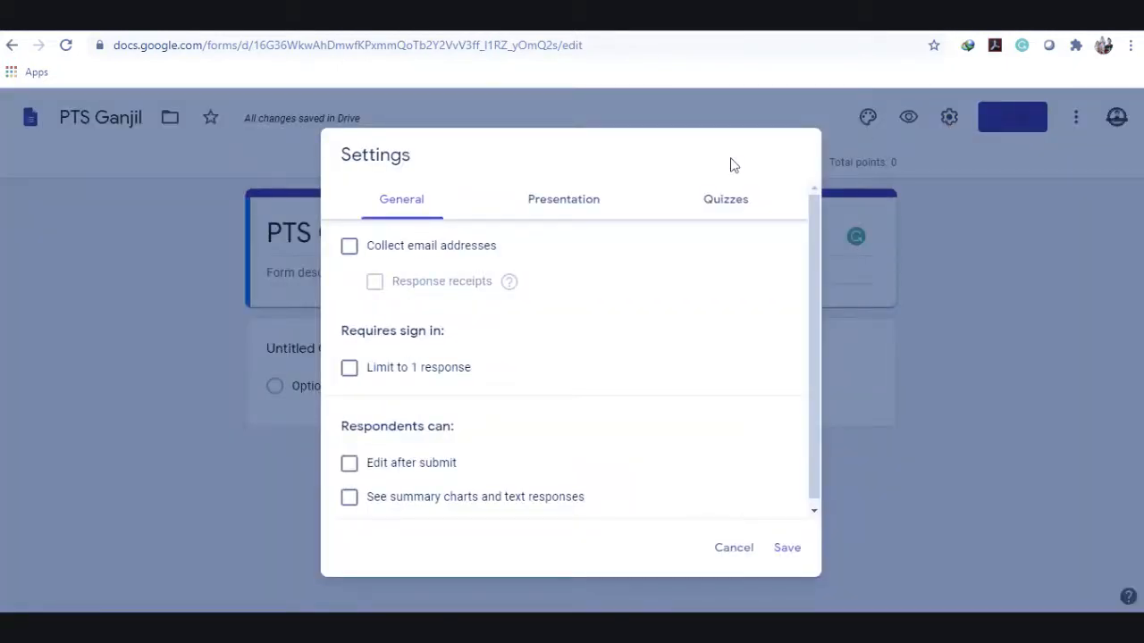
{"action": "left_click", "coordinate": [350, 369]}
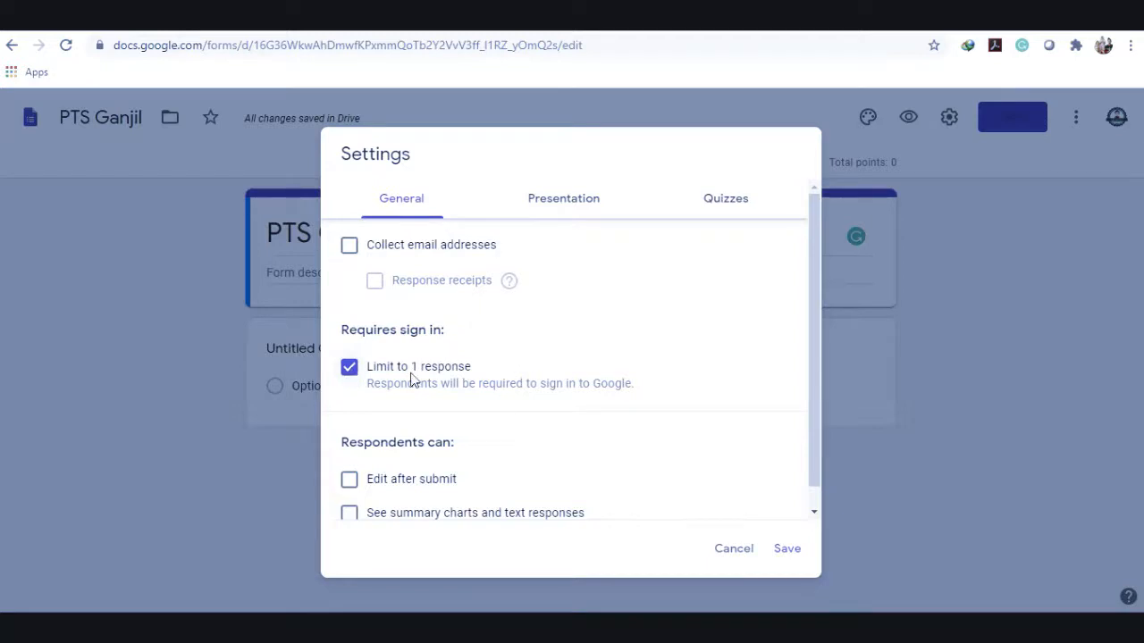
{"action": "left_click_drag", "start_coordinate": [814, 379], "coordinate": [810, 339]}
Enable shuffled question order in the presentation settings and set the confirmation message to "Jawaban anda telah terkirim".
{"action": "left_click", "coordinate": [576, 220]}
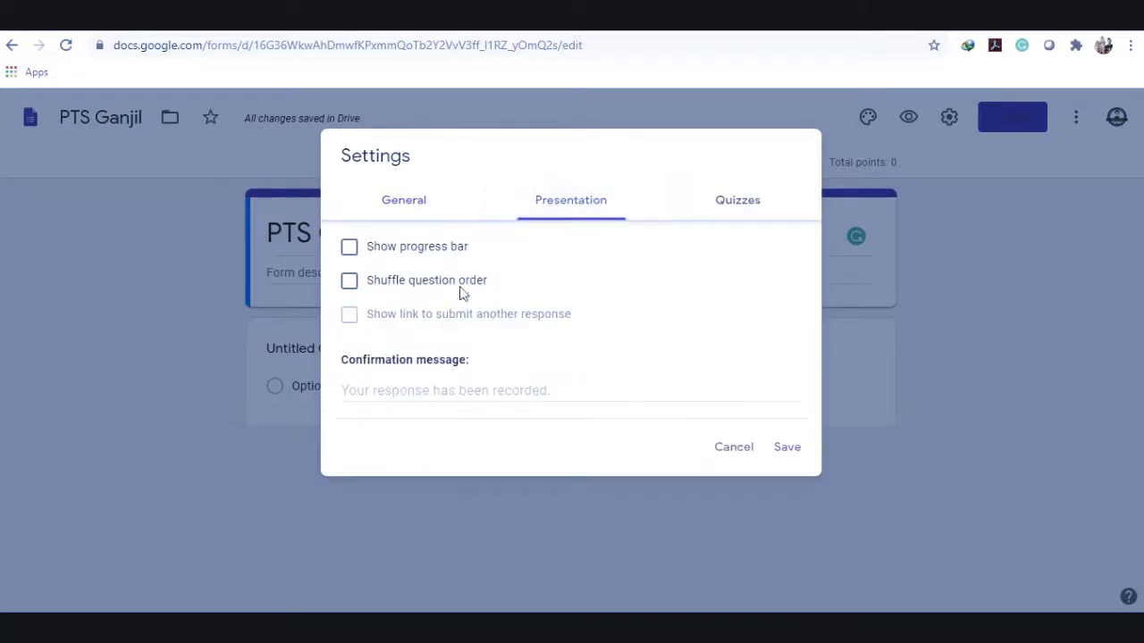
{"action": "left_click", "coordinate": [350, 282]}
{"action": "left_click", "coordinate": [427, 393]}
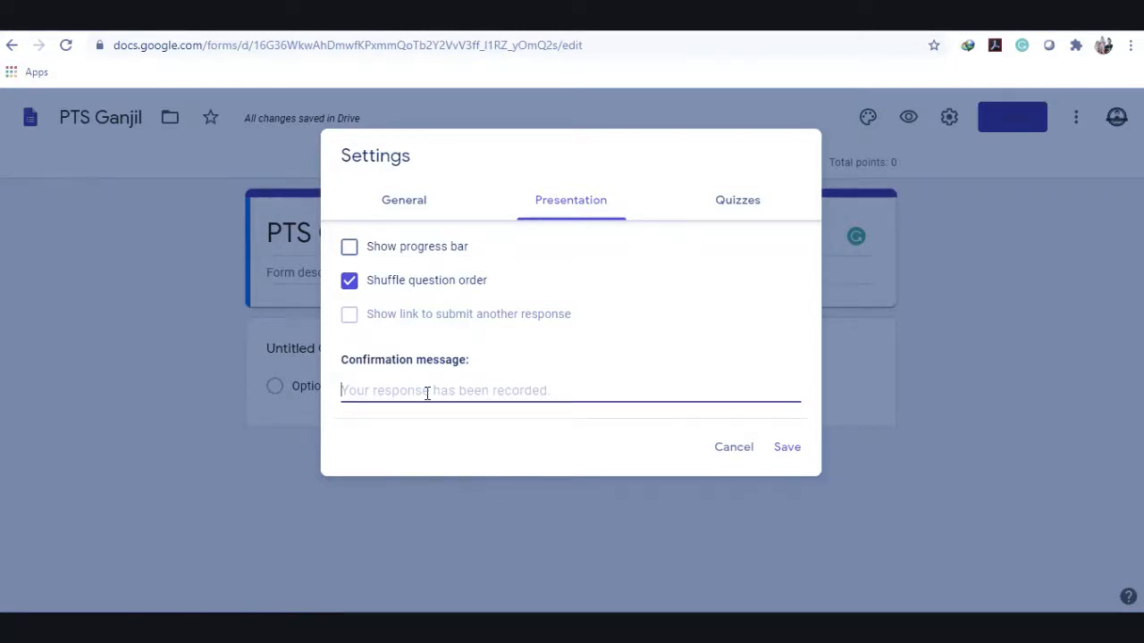
{"action": "type", "text": "Jawaban and"}
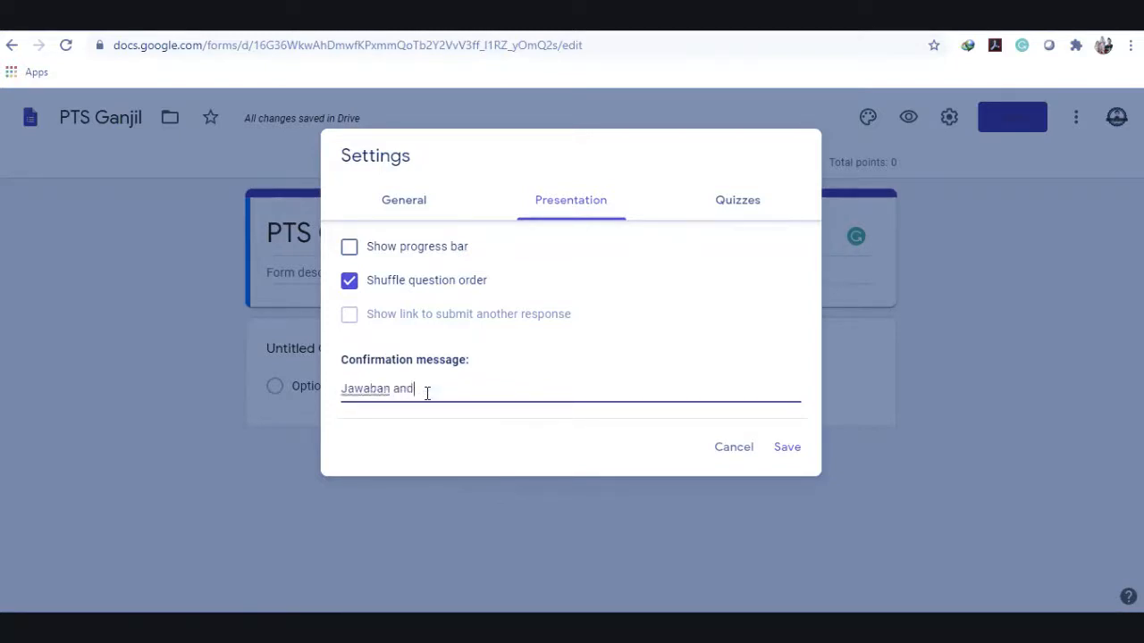
{"action": "type", "text": "a telah terkirim"}
Hide correct answers from respondents in the quiz options and save the form settings.
{"action": "left_click", "coordinate": [743, 206]}
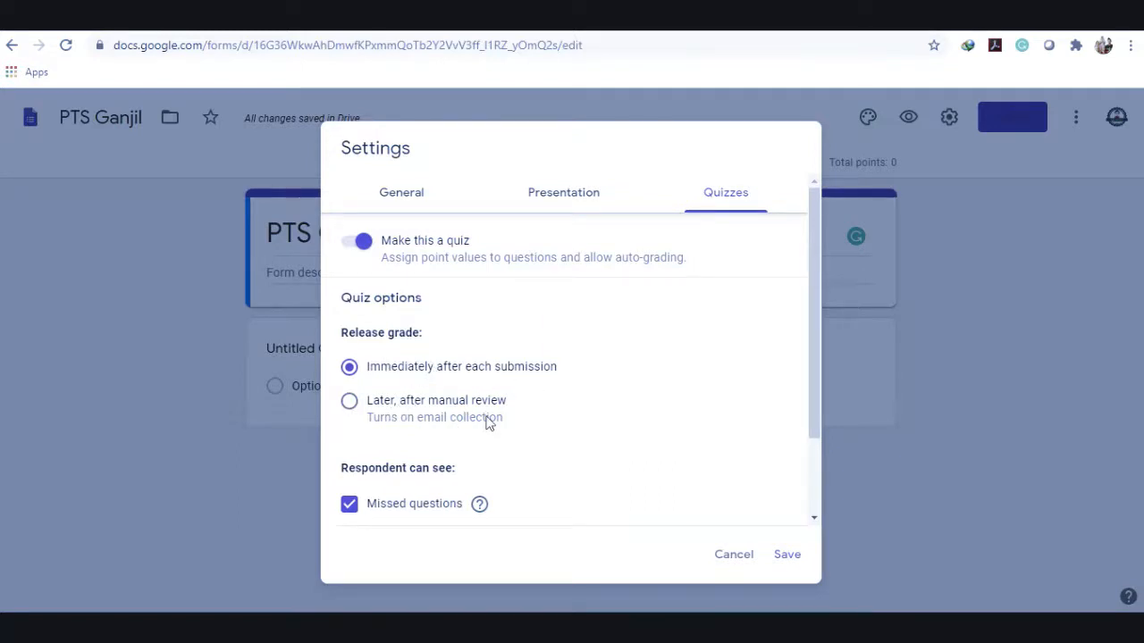
{"action": "left_click_drag", "start_coordinate": [809, 327], "coordinate": [812, 393]}
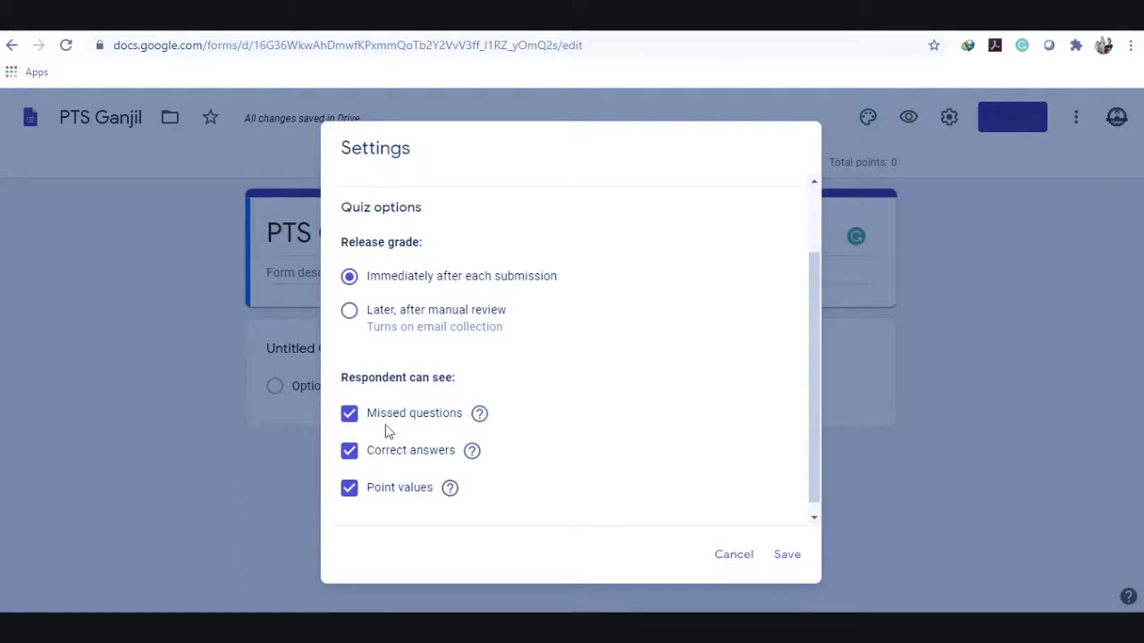
{"action": "left_click", "coordinate": [350, 452]}
{"action": "left_click", "coordinate": [345, 448]}
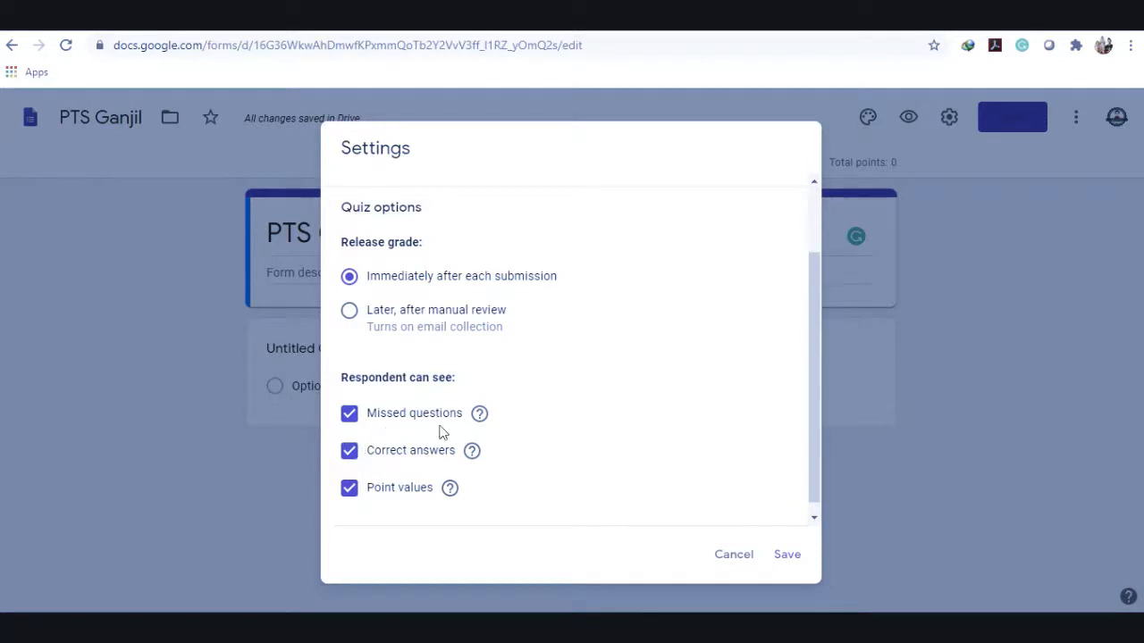
{"action": "left_click", "coordinate": [349, 451]}
{"action": "left_click_drag", "start_coordinate": [816, 450], "coordinate": [816, 491]}
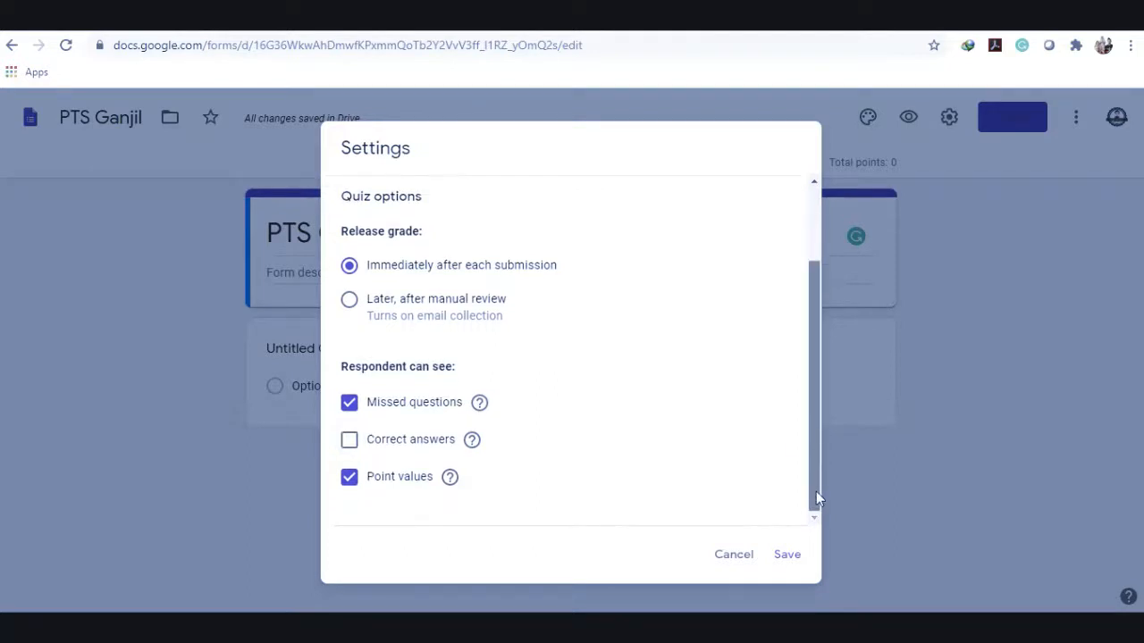
{"action": "left_click", "coordinate": [792, 556]}
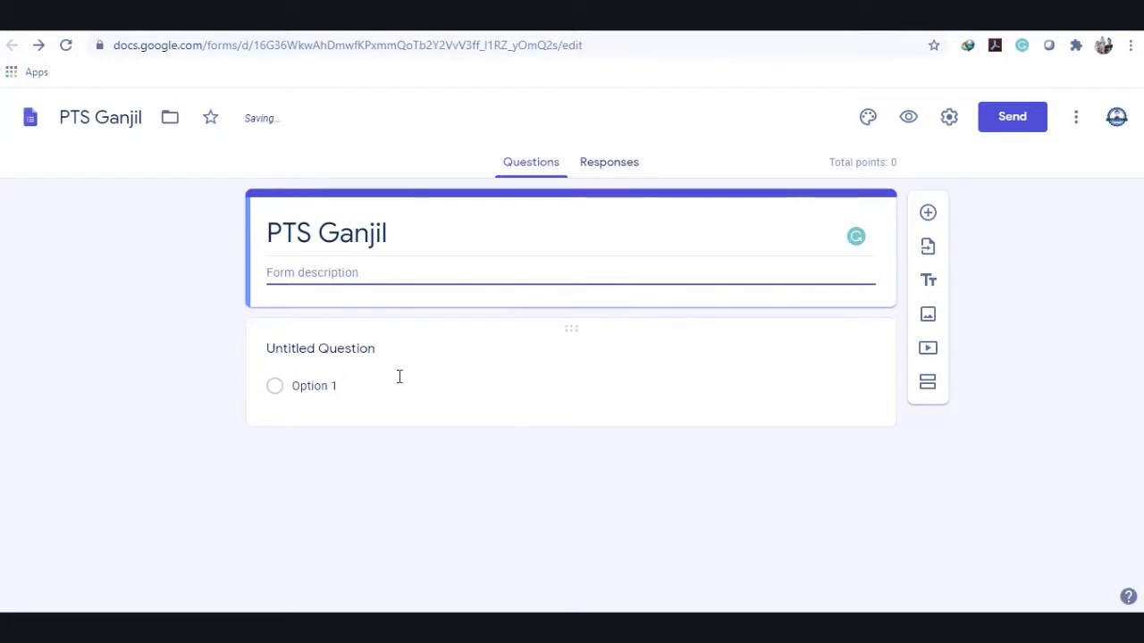
Title the untitled multiple-choice question Kelas and set its first option to X PS 1.
{"action": "left_click", "coordinate": [366, 350]}
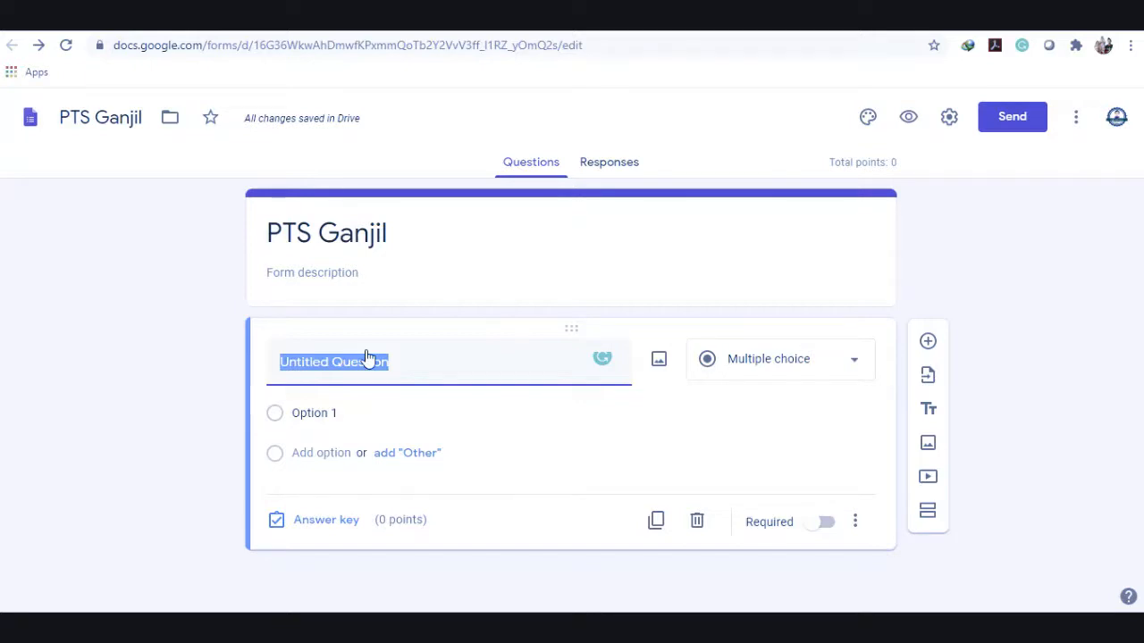
{"action": "type", "text": "Kelas"}
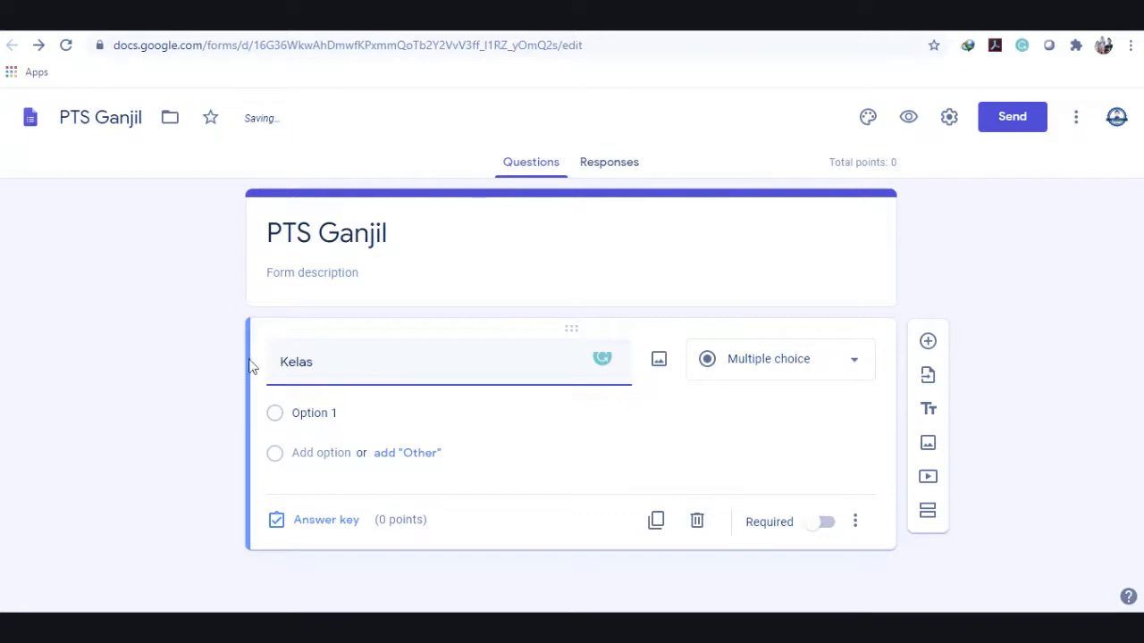
{"action": "left_click", "coordinate": [147, 341]}
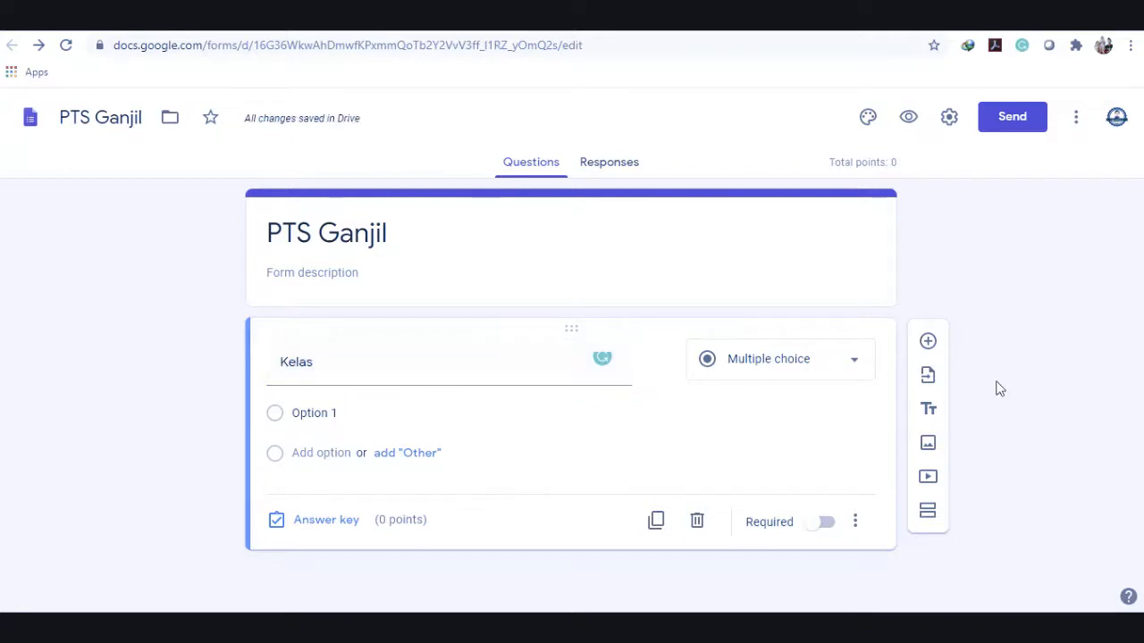
{"action": "left_click", "coordinate": [339, 416]}
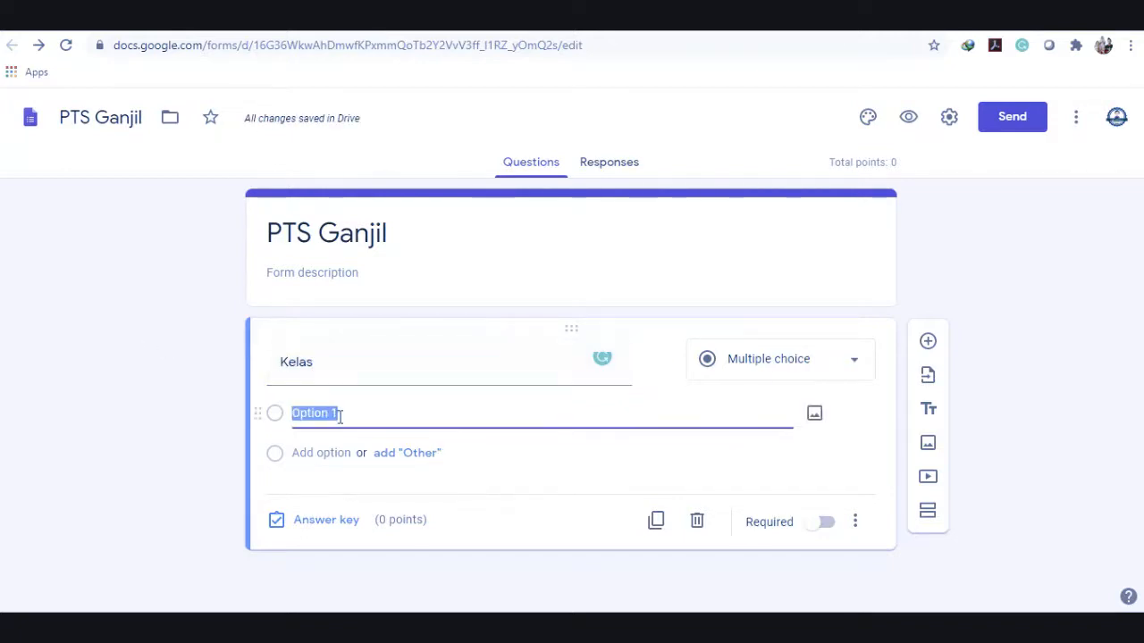
{"action": "type", "text": "X PS"}
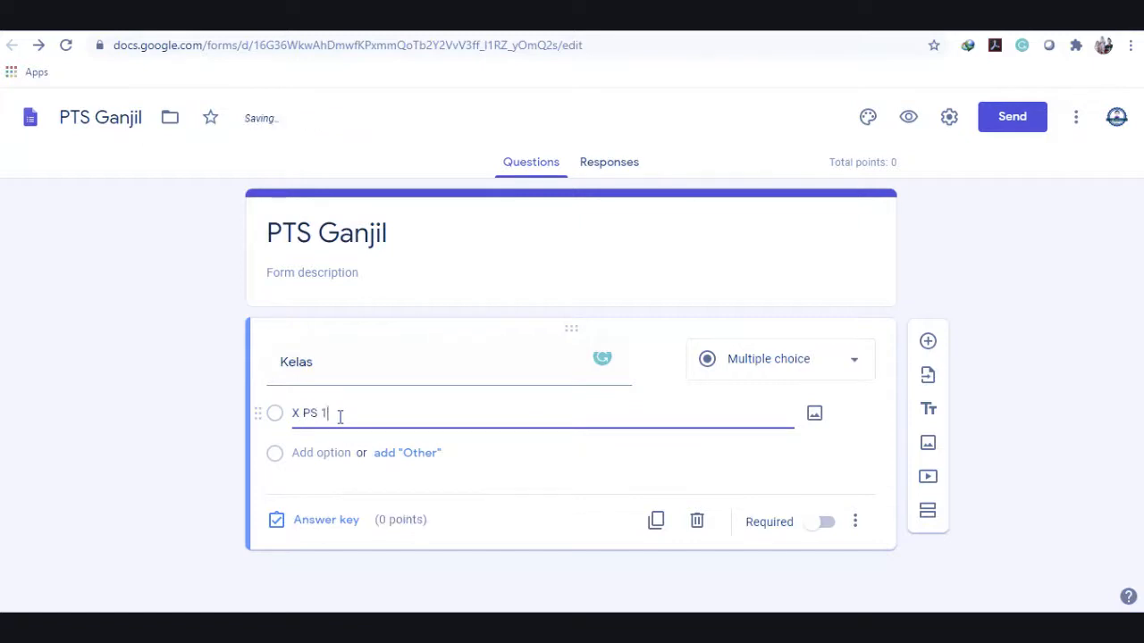
{"action": "key", "text": "Tab"}
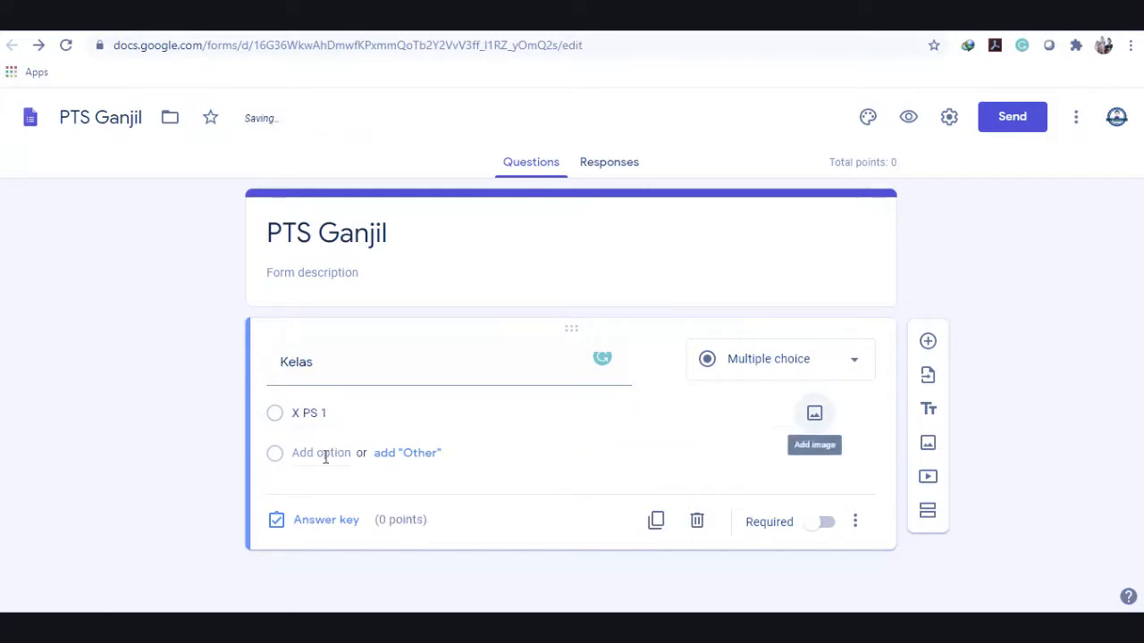
Add X PS 2 as the second option of the Kelas question.
{"action": "left_click", "coordinate": [324, 453]}
{"action": "type", "text": "X PS 2"}
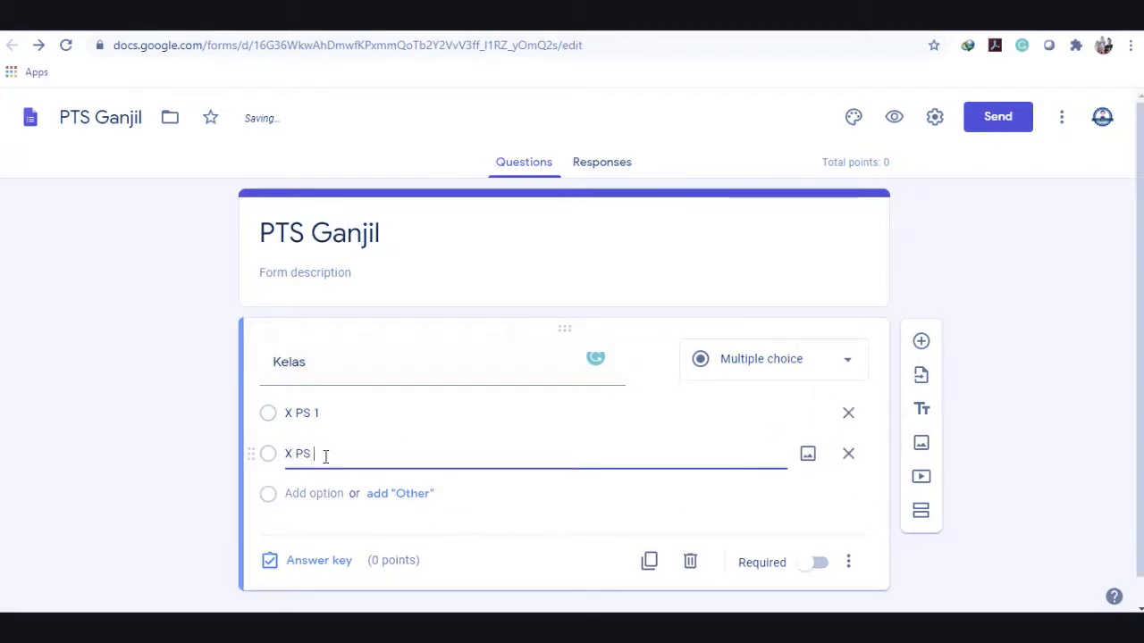
{"action": "left_click", "coordinate": [153, 420]}
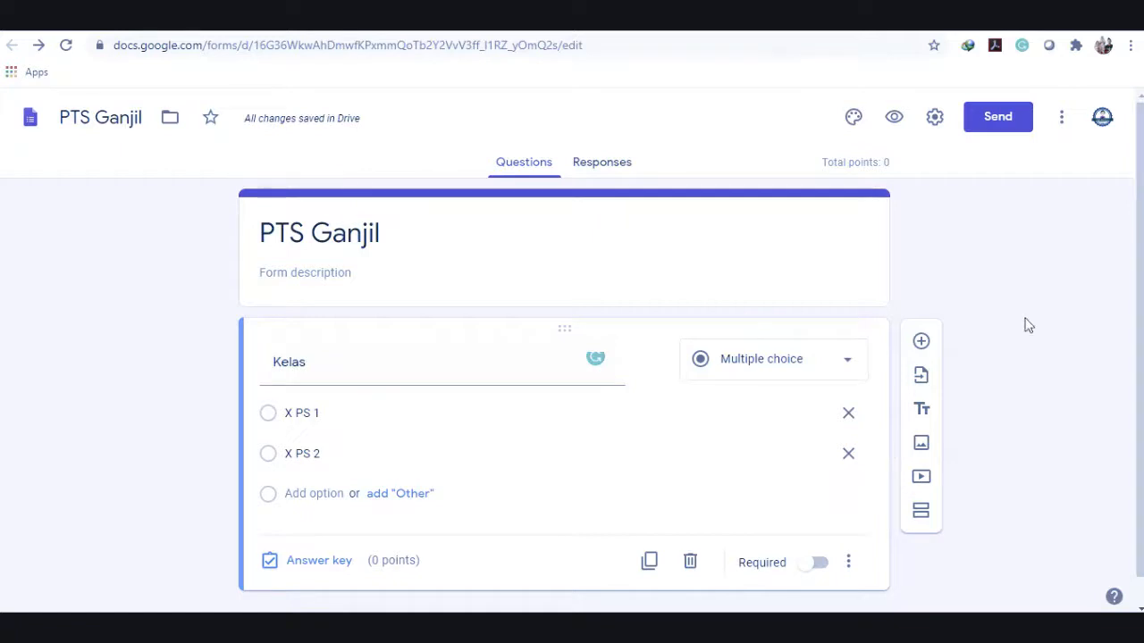
Add a date question titled Tanggal below the Kelas question.
{"action": "scroll", "coordinate": [1129, 314], "scroll_direction": "down", "scroll_amount": 1}
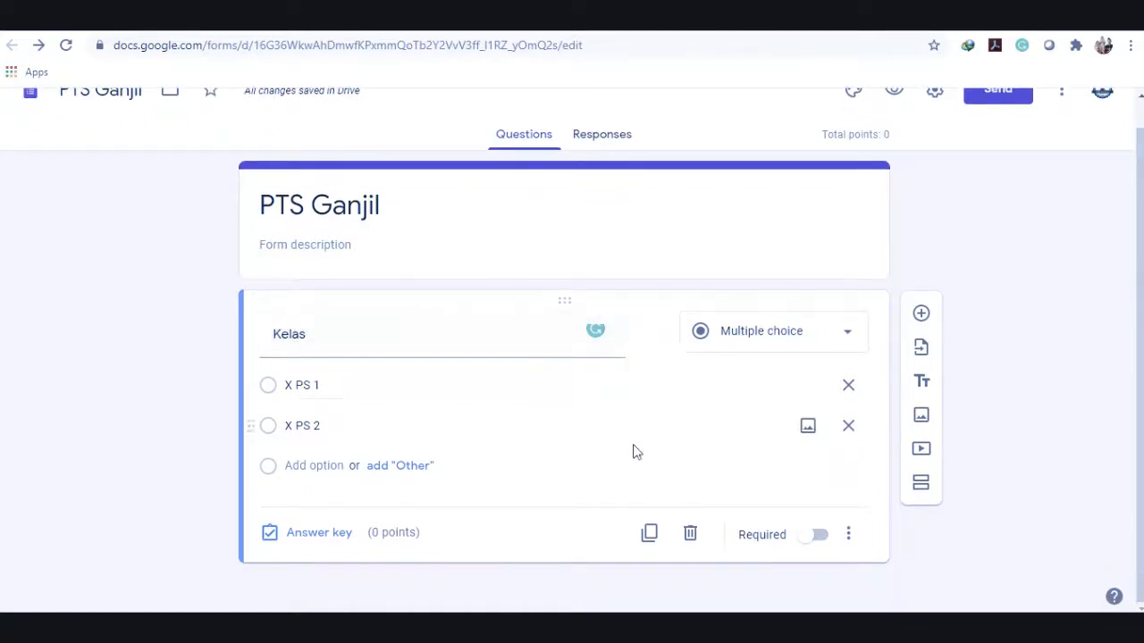
{"action": "left_click", "coordinate": [920, 315]}
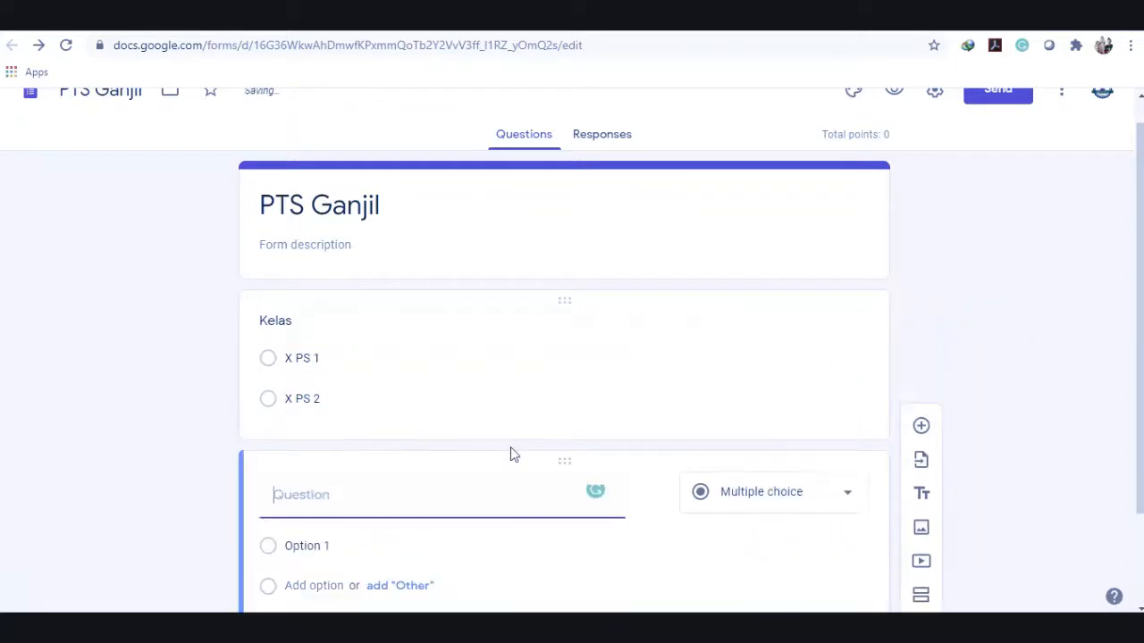
{"action": "type", "text": "Tangg"}
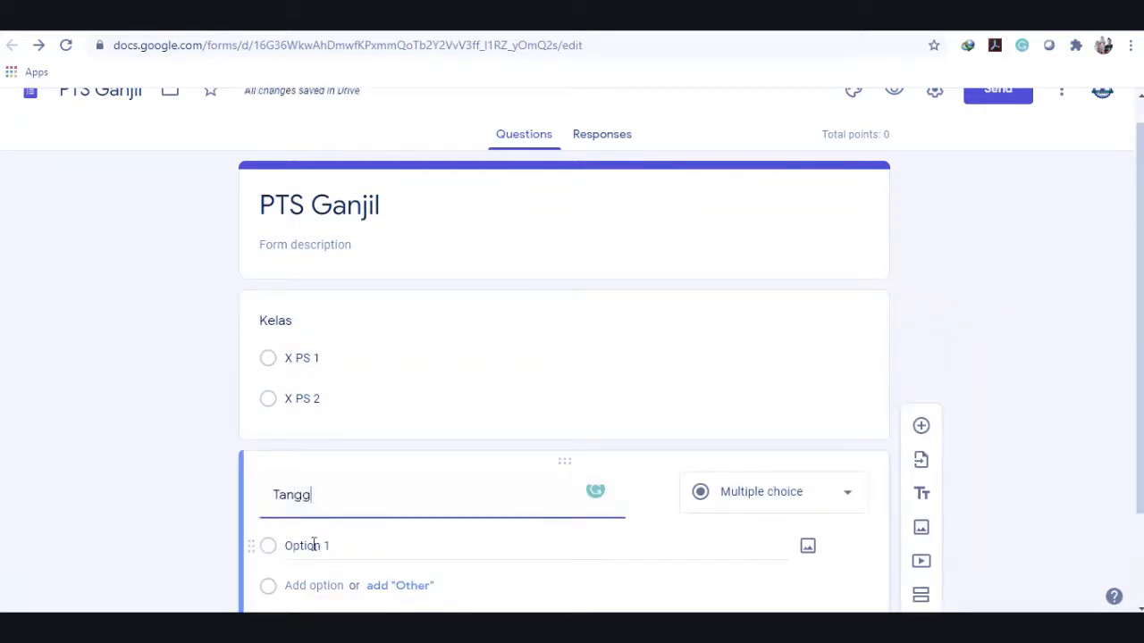
{"action": "type", "text": "al"}
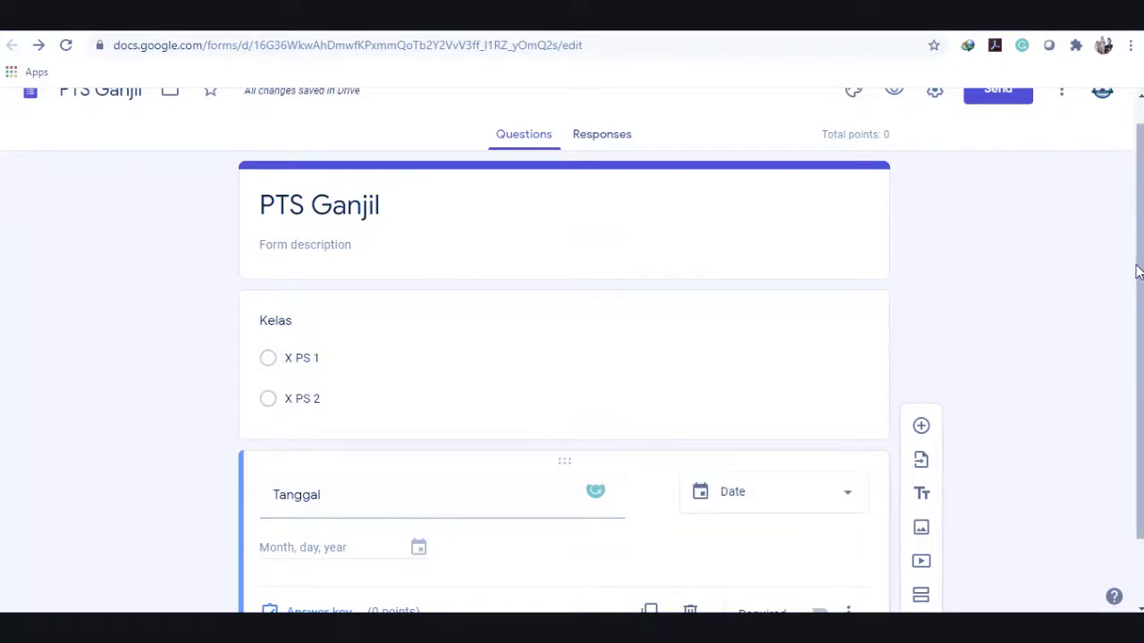
Make both the Kelas and Tanggal questions required.
{"action": "scroll", "coordinate": [572, 357], "scroll_direction": "down", "scroll_amount": 1}
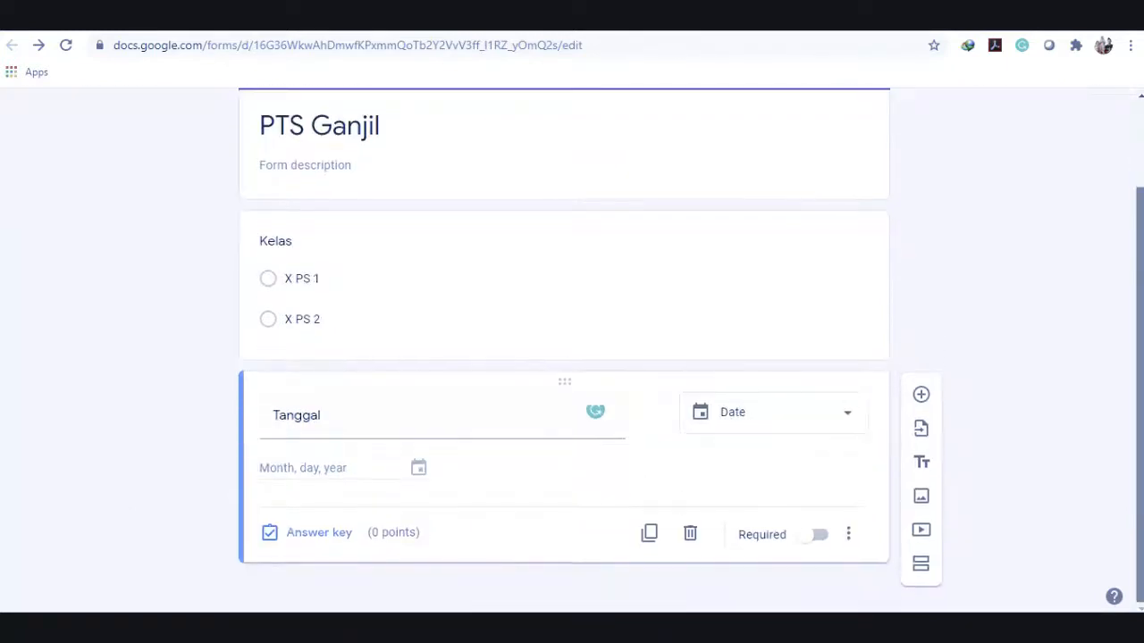
{"action": "left_click", "coordinate": [539, 253]}
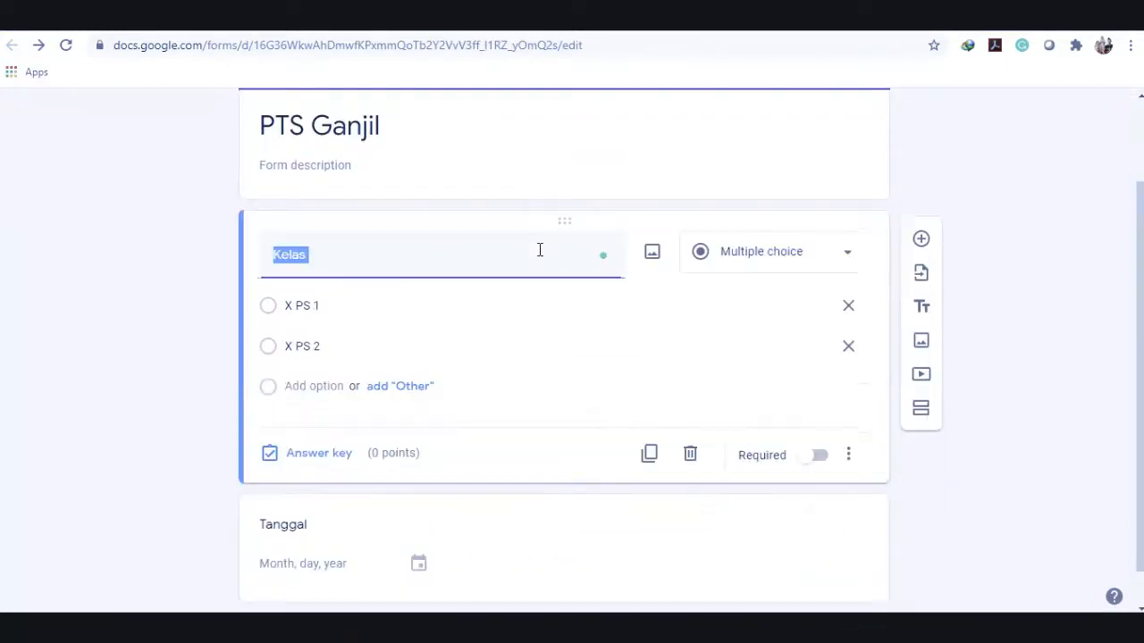
{"action": "left_click", "coordinate": [812, 463]}
{"action": "scroll", "coordinate": [1140, 307], "scroll_direction": "down", "scroll_amount": 1}
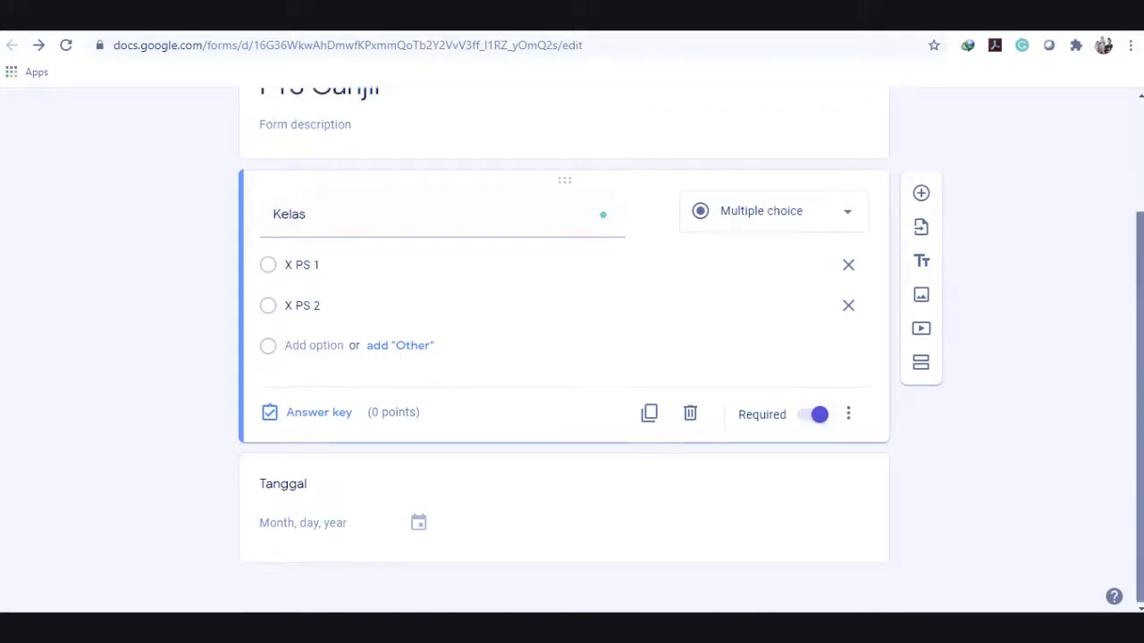
{"action": "left_click", "coordinate": [676, 523]}
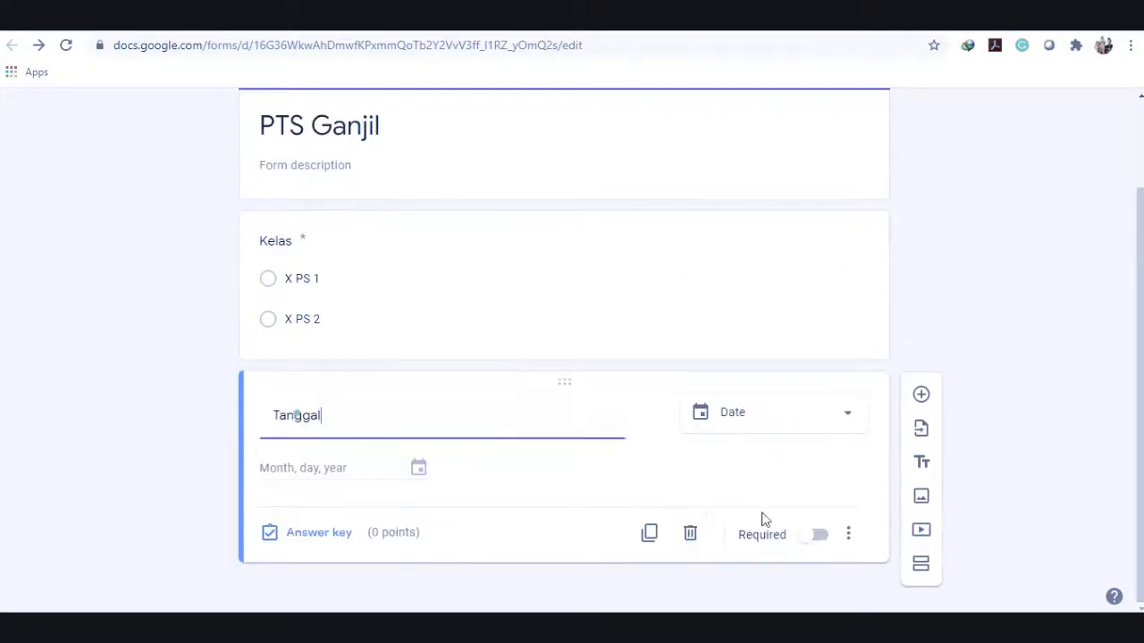
{"action": "left_click", "coordinate": [815, 536]}
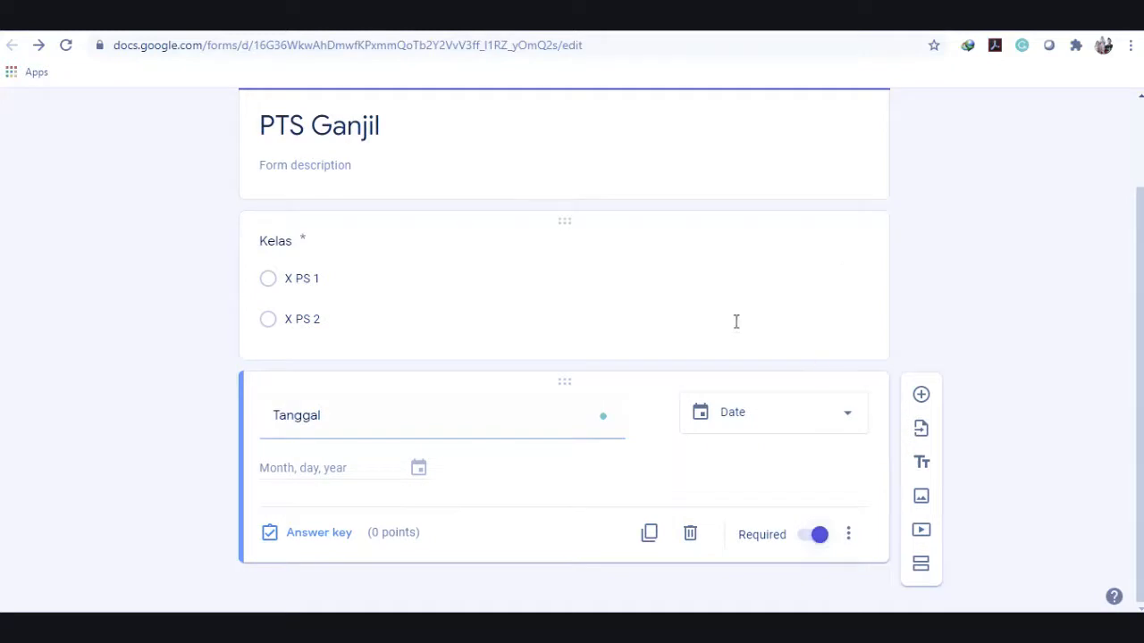
Enable going to a section based on the answer for the Kelas question.
{"action": "left_click", "coordinate": [664, 297]}
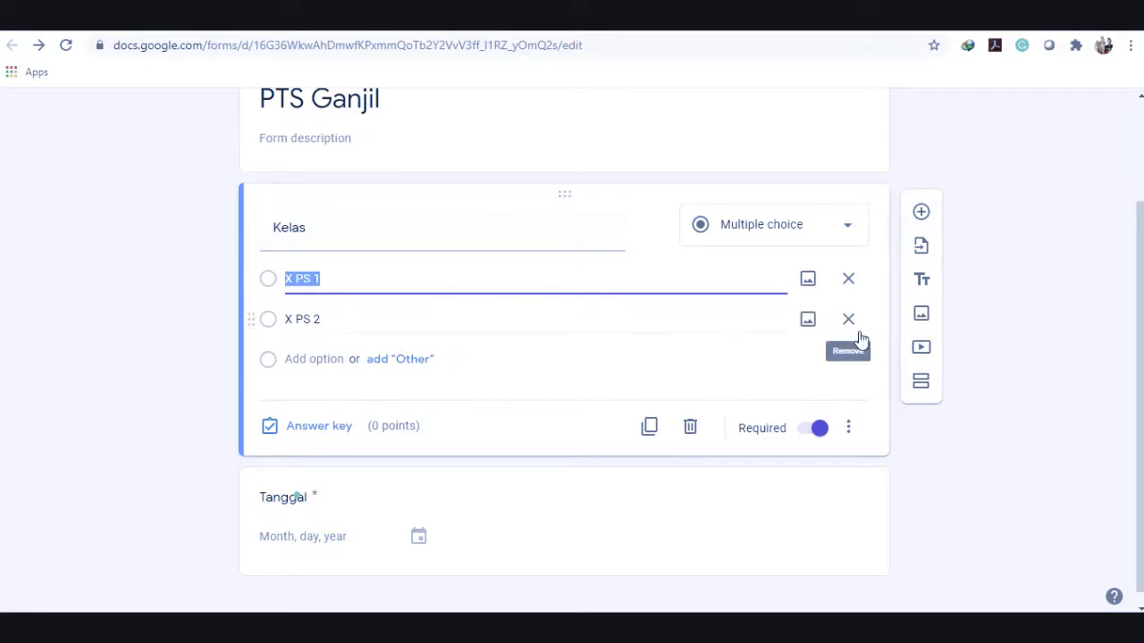
{"action": "left_click", "coordinate": [849, 430]}
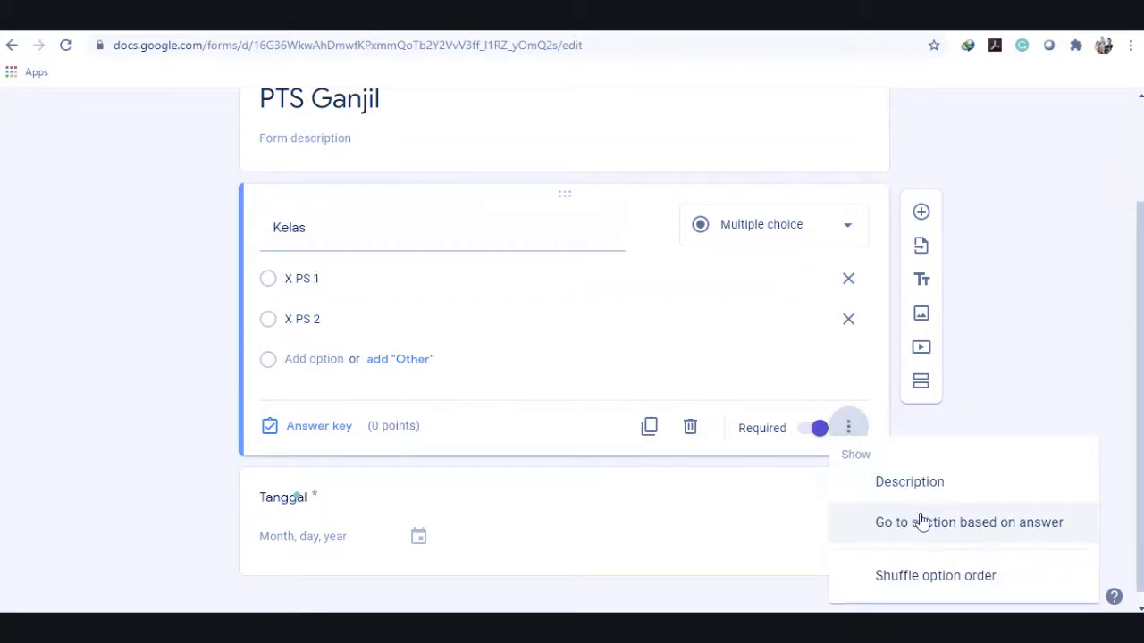
{"action": "left_click", "coordinate": [984, 531]}
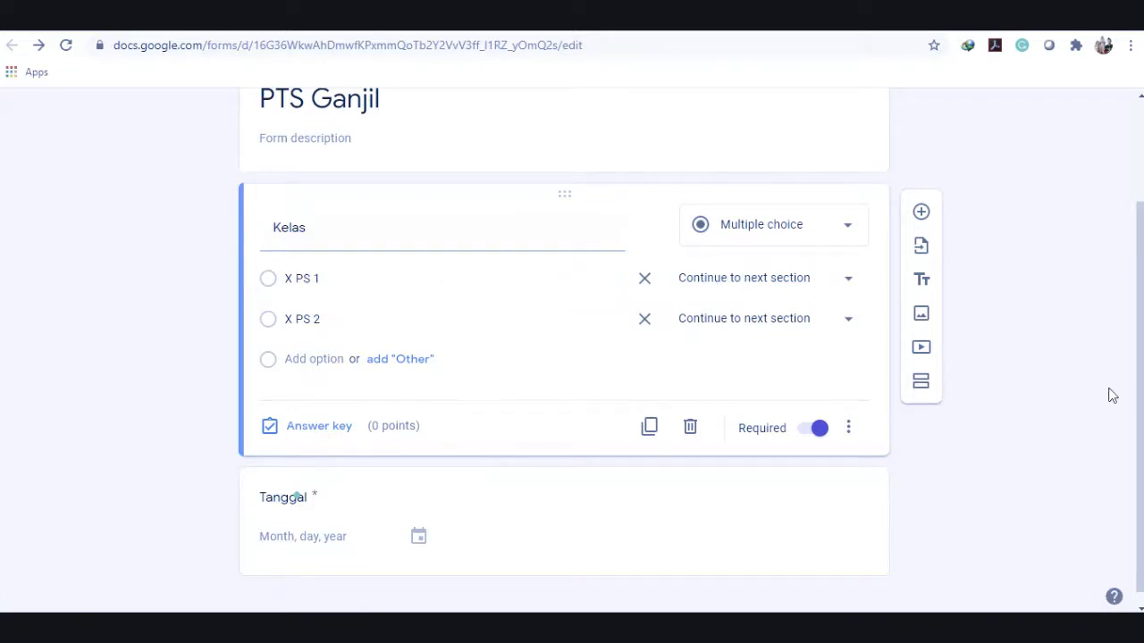
Add a new section after the Tanggal question and title it X PS 1.
{"action": "scroll", "coordinate": [1137, 380], "scroll_direction": "down", "scroll_amount": 1}
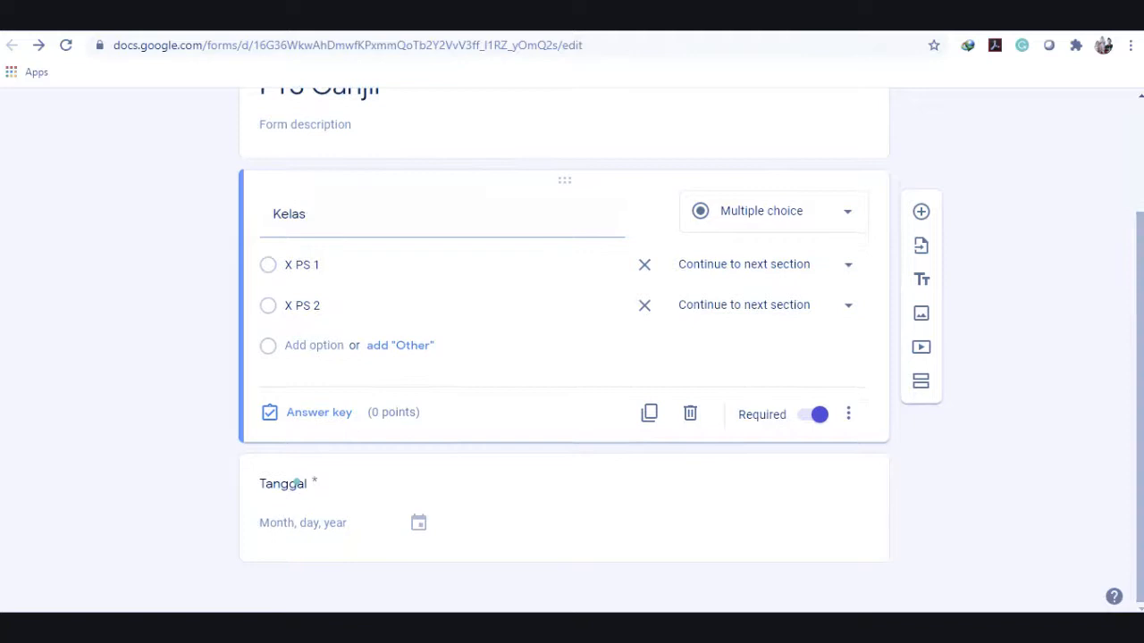
{"action": "left_click", "coordinate": [800, 509]}
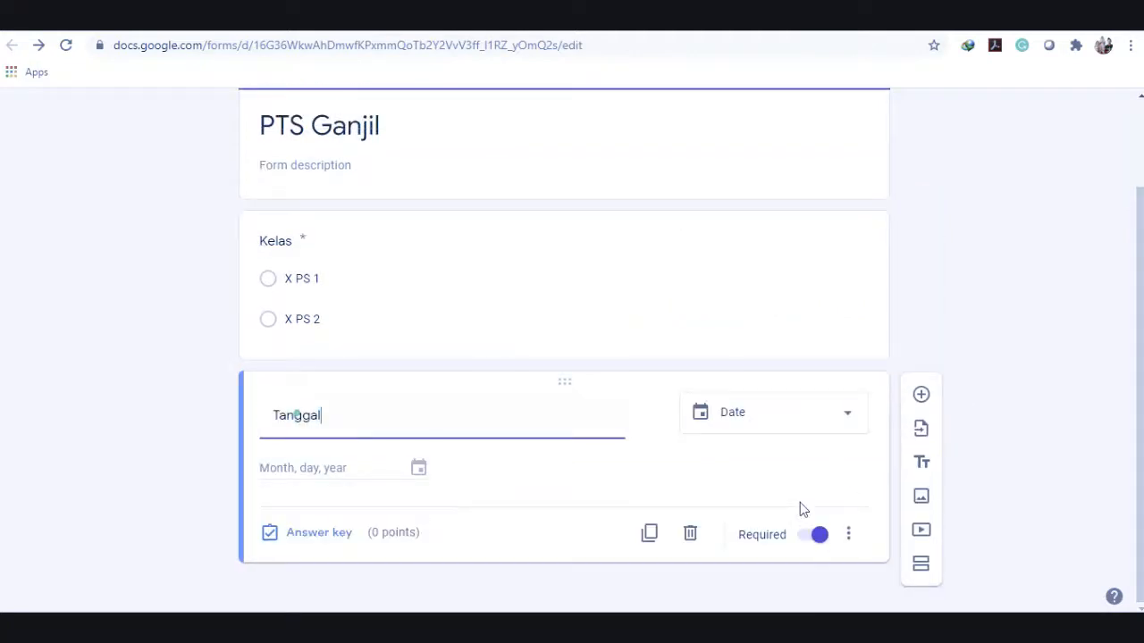
{"action": "left_click", "coordinate": [922, 566]}
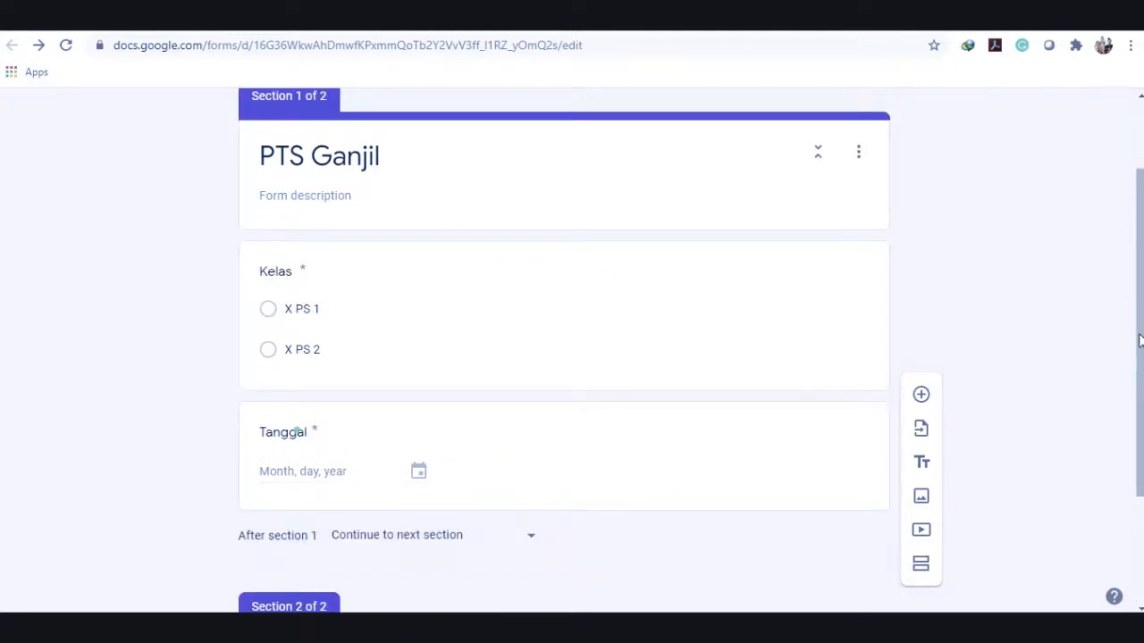
{"action": "scroll", "coordinate": [1136, 336], "scroll_direction": "down", "scroll_amount": 2}
{"action": "left_click", "coordinate": [420, 480]}
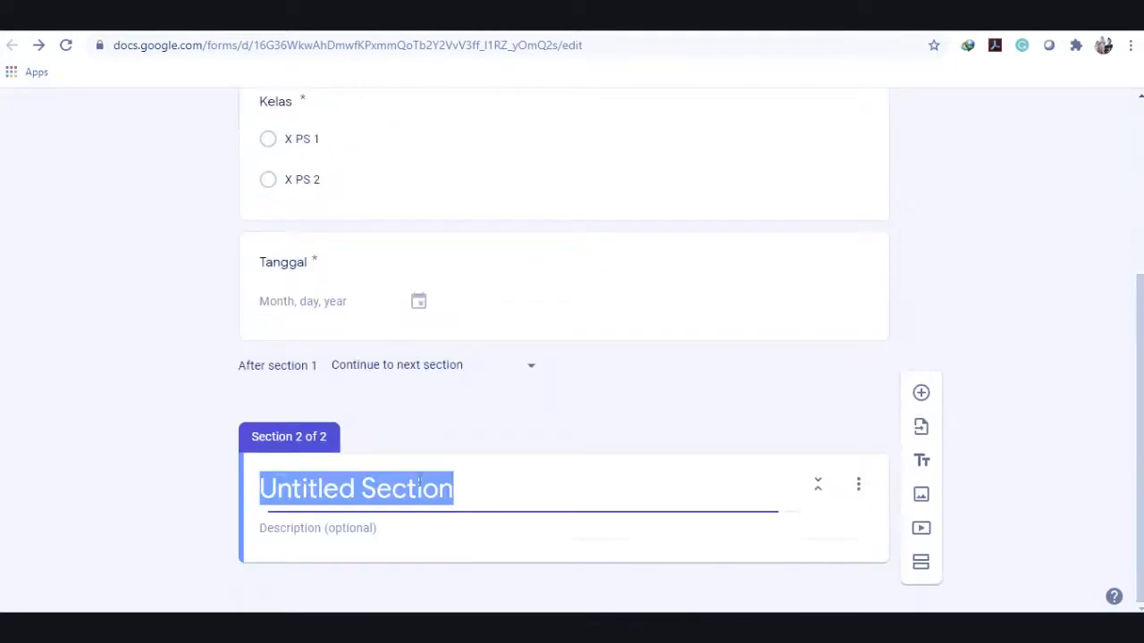
{"action": "type", "text": "X PS 1"}
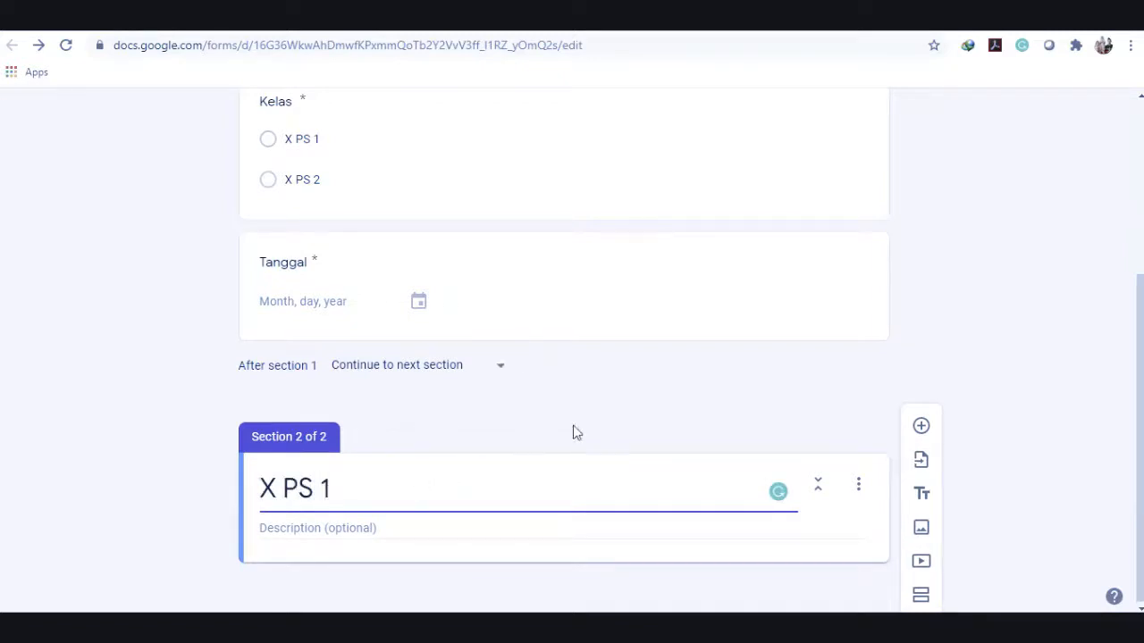
{"action": "left_click", "coordinate": [627, 421]}
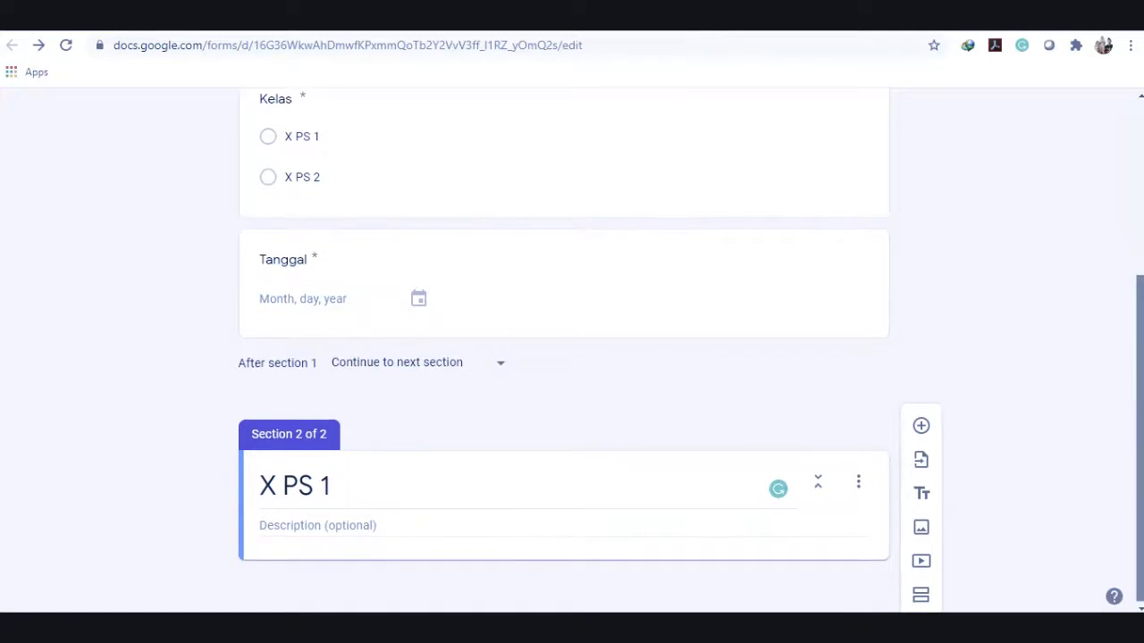
Add a dropdown question titled "Nama Lengkap (X PS 1)" to the X PS 1 section.
{"action": "left_click", "coordinate": [922, 429]}
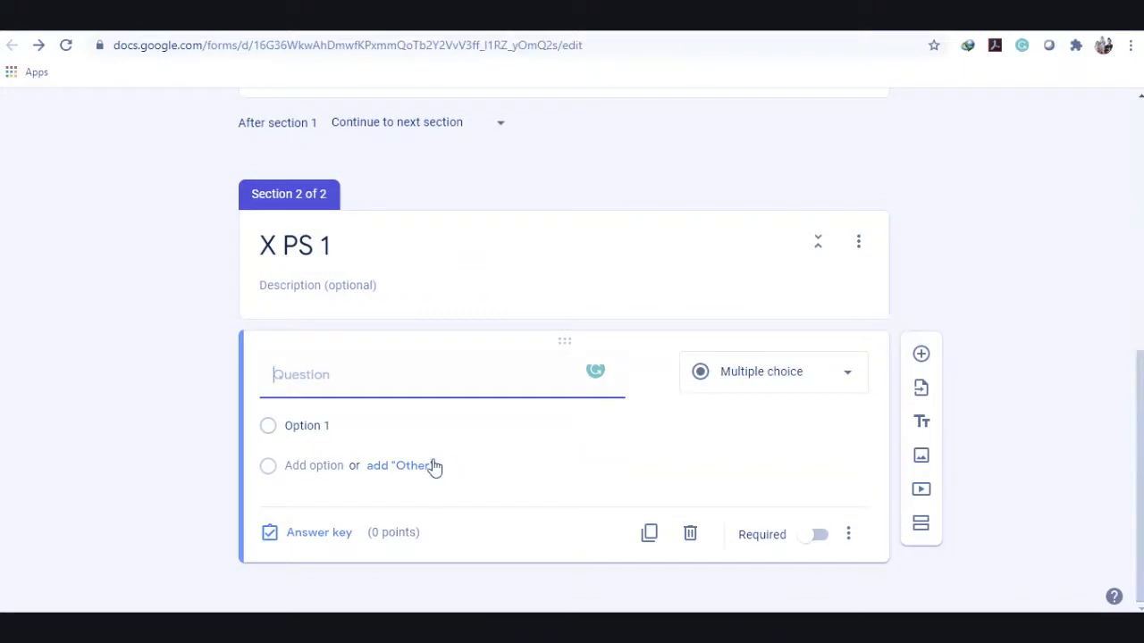
{"action": "type", "text": "Nama Lengkap (X PS 1"}
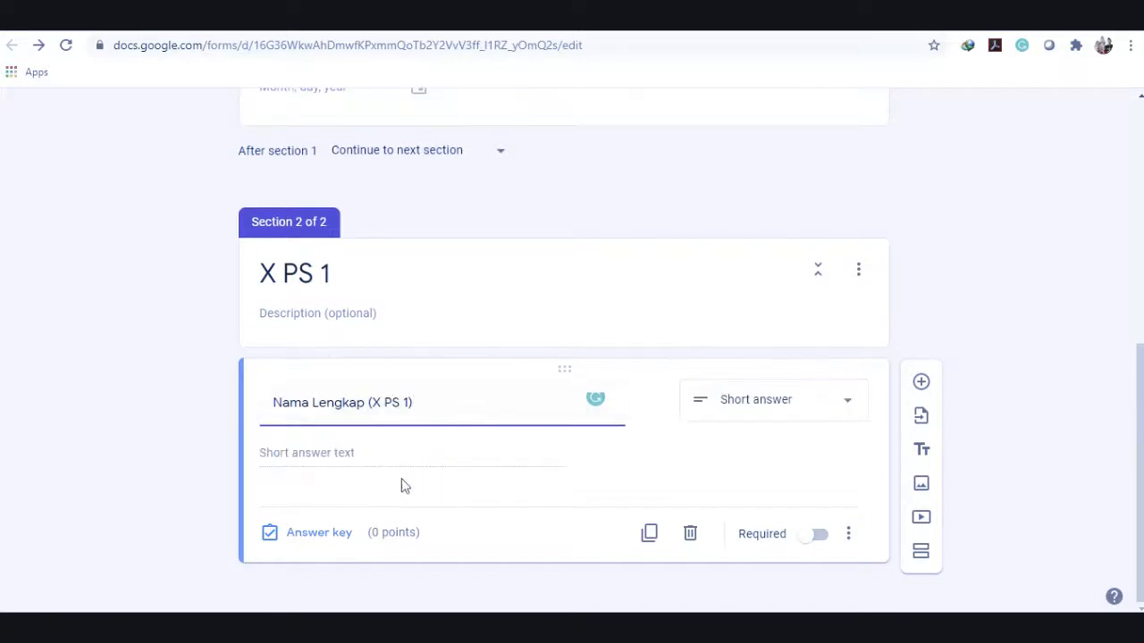
{"action": "left_click", "coordinate": [768, 402]}
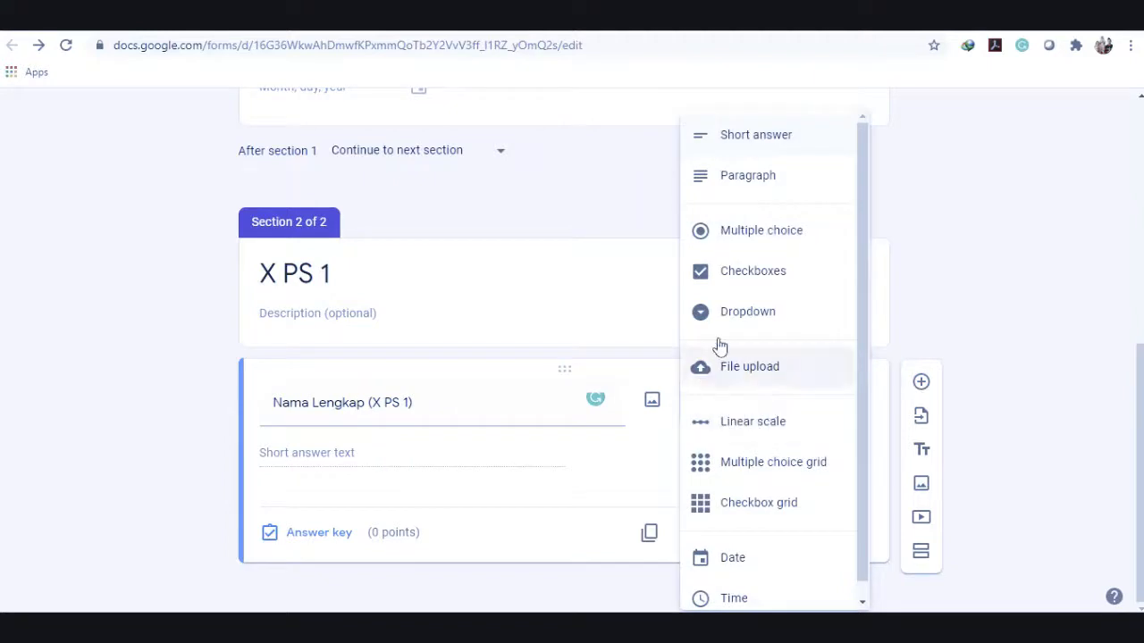
{"action": "left_click", "coordinate": [746, 333]}
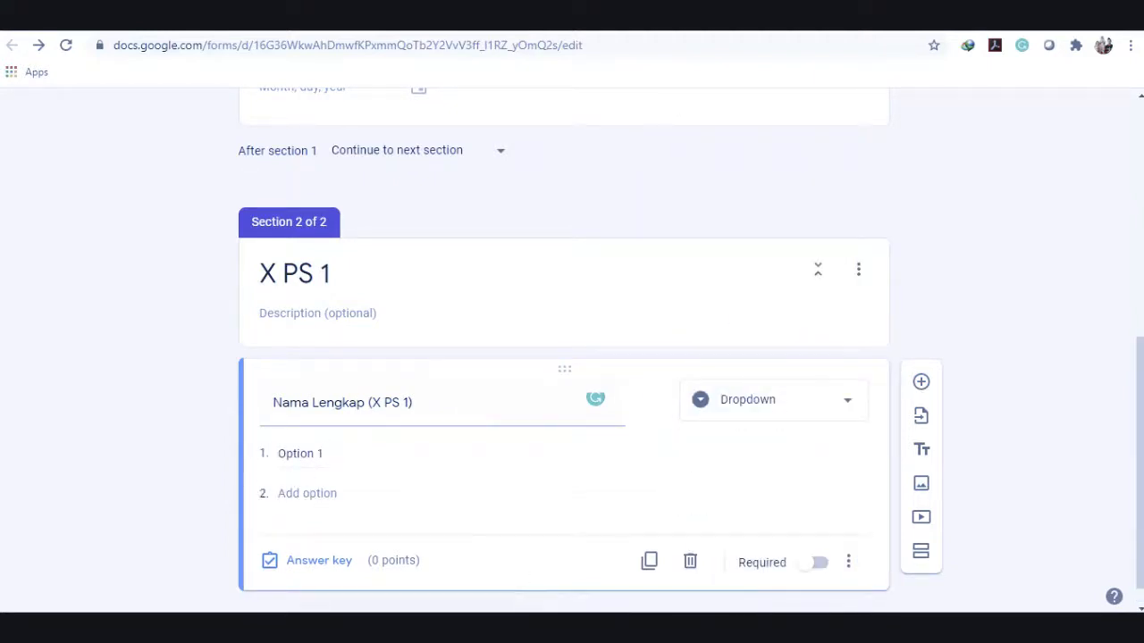
Open the DH PJOK CLASS (Respons) spreadsheet in a new browser tab and show its X PS 1 sheet.
{"action": "mouse_move", "coordinate": [390, 627]}
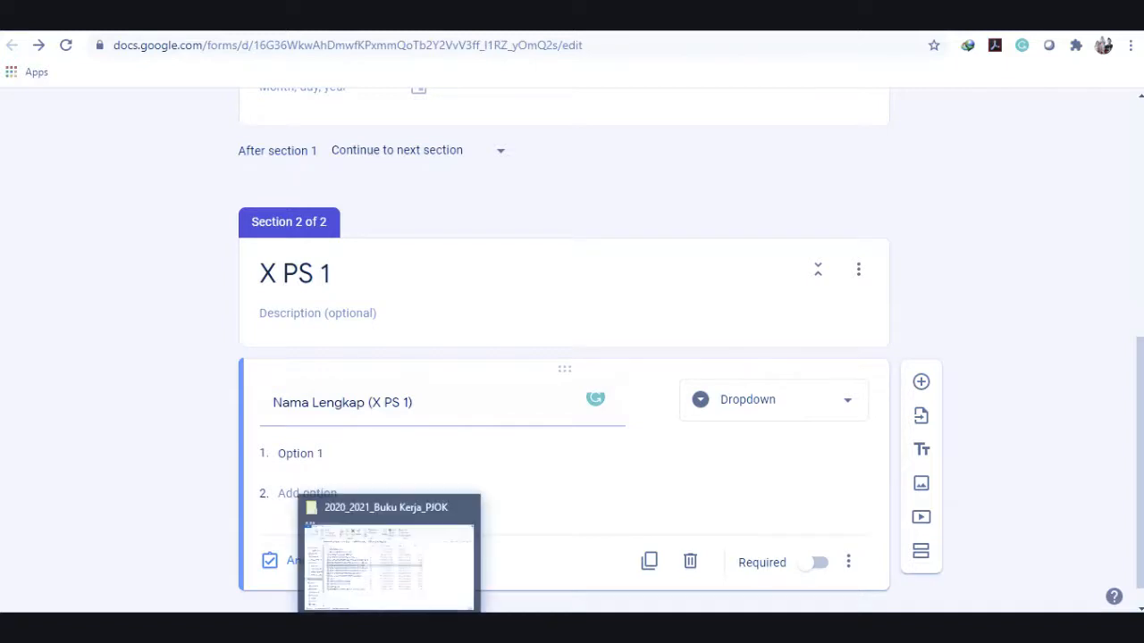
{"action": "key", "text": "ctrl+t"}
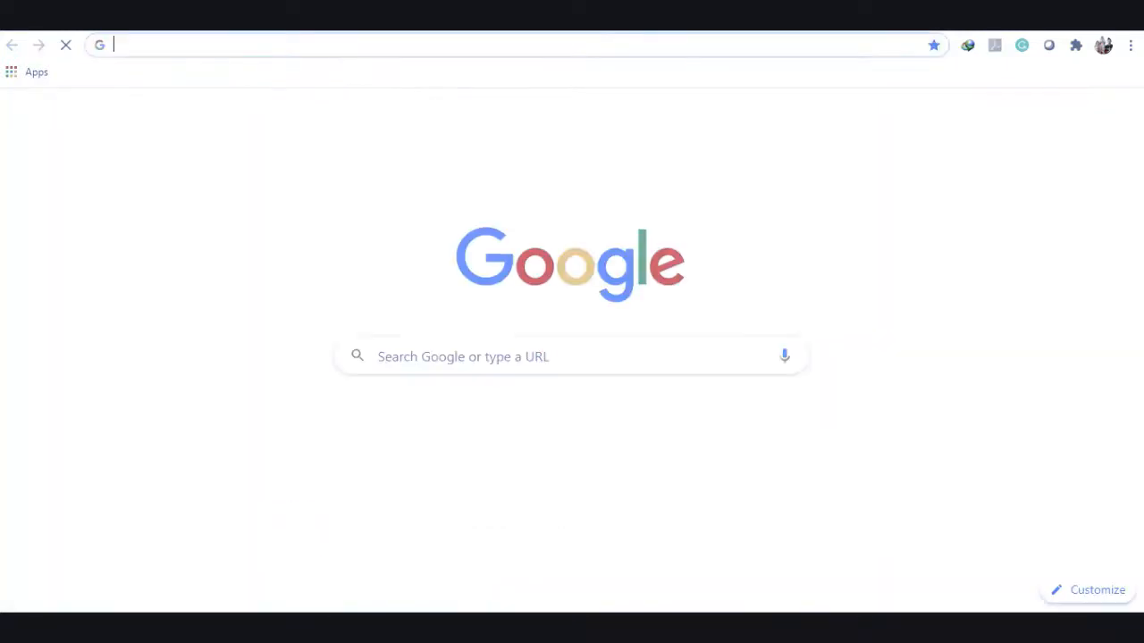
{"action": "type", "text": "d"}
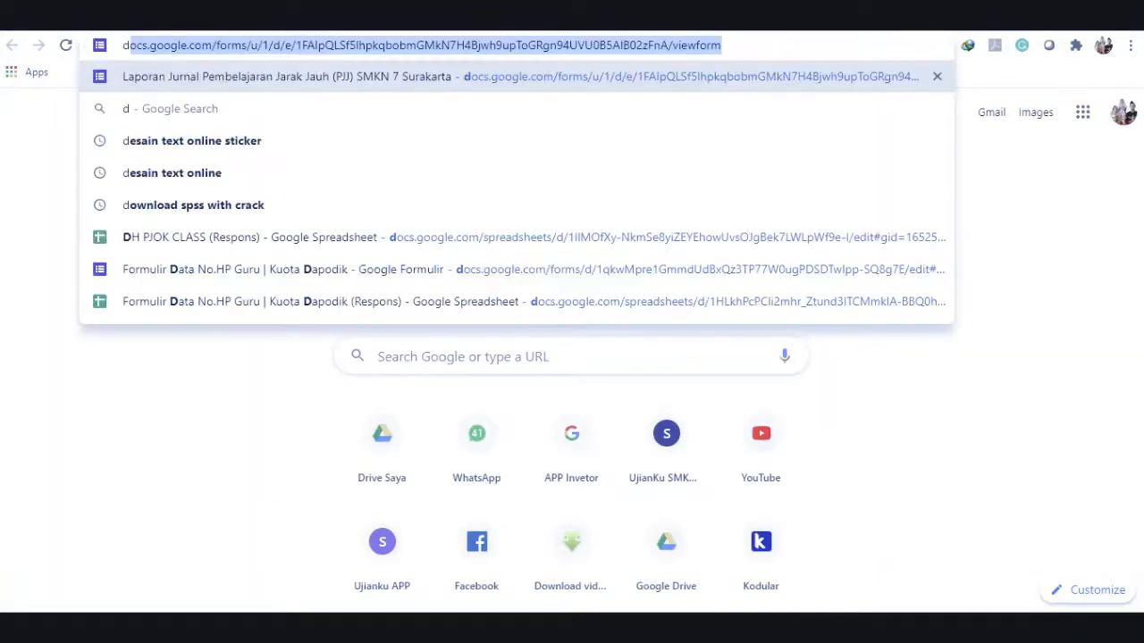
{"action": "type", "text": "h"}
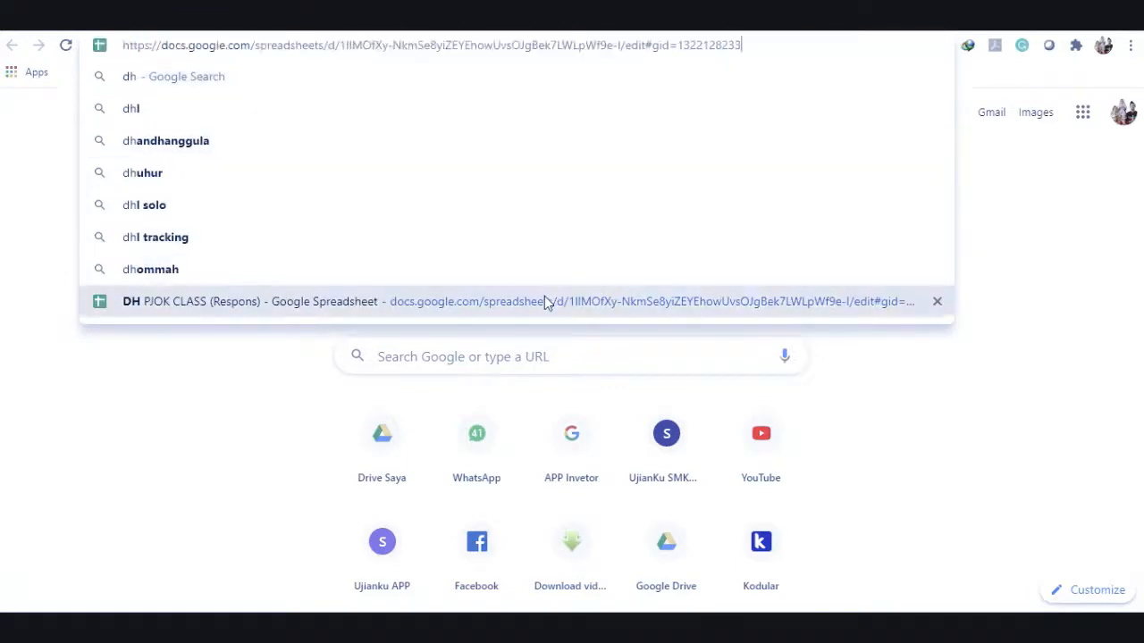
{"action": "left_click", "coordinate": [545, 301]}
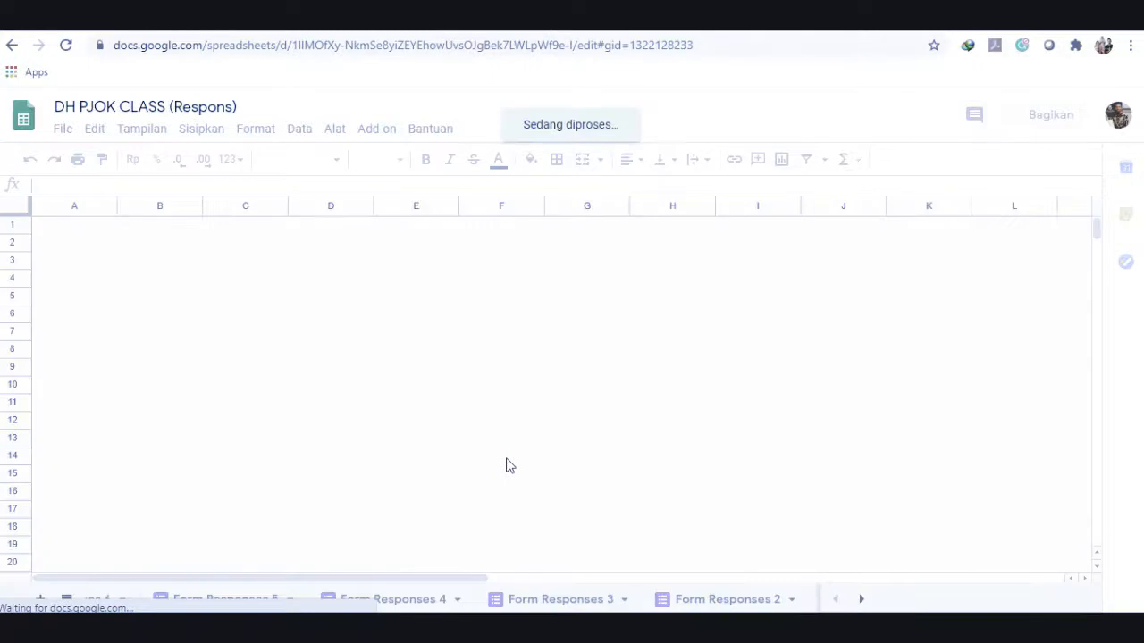
{"action": "left_click", "coordinate": [861, 599]}
{"action": "left_click", "coordinate": [862, 600]}
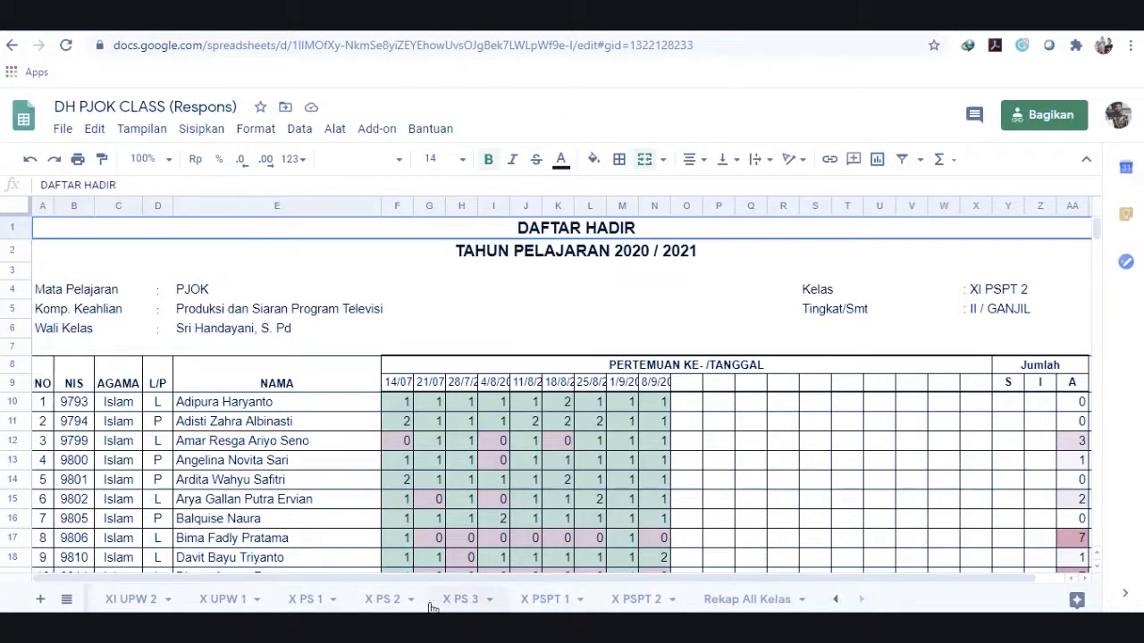
{"action": "left_click", "coordinate": [304, 599]}
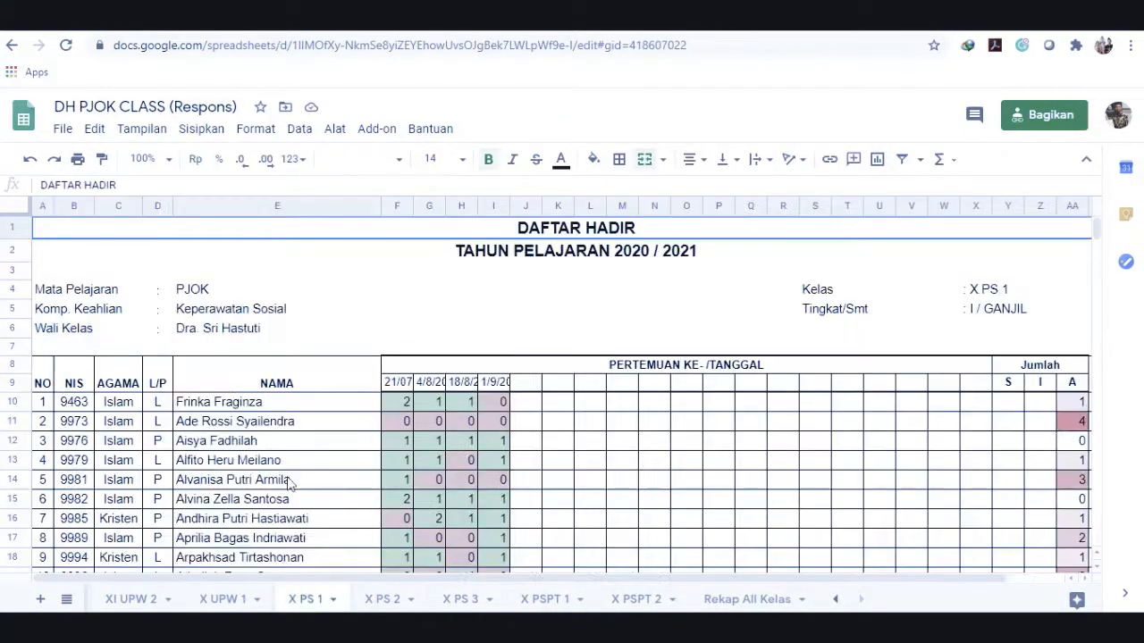
Copy all student names in the NAMA column of the X PS 1 sheet, cells E10 to E45.
{"action": "left_click", "coordinate": [200, 402]}
{"action": "key", "text": "shift+Down"}
{"action": "key", "text": "shift+Down"}
{"action": "key", "text": "shift+Down"}
{"action": "key", "text": "shift+Down"}
{"action": "key", "text": "shift+Down"}
{"action": "key", "text": "shift+Down"}
{"action": "key", "text": "shift+Down"}
{"action": "key", "text": "shift+Down"}
{"action": "key", "text": "shift+Down"}
{"action": "key", "text": "shift+Down"}
{"action": "key", "text": "shift+Down"}
{"action": "key", "text": "shift+Down"}
{"action": "key", "text": "shift+Down"}
{"action": "key", "text": "shift+Down"}
{"action": "key", "text": "shift+Down"}
{"action": "key", "text": "shift+Down"}
{"action": "key", "text": "shift+Down"}
{"action": "key", "text": "shift+Down"}
{"action": "key", "text": "shift+Down"}
{"action": "key", "text": "shift+Down"}
{"action": "key", "text": "shift+Down"}
{"action": "key", "text": "shift+Down"}
{"action": "key", "text": "shift+Down"}
{"action": "key", "text": "shift+Down"}
{"action": "key", "text": "shift+Down"}
{"action": "key", "text": "shift+Down"}
{"action": "key", "text": "shift+Down"}
{"action": "key", "text": "shift+Down"}
{"action": "key", "text": "shift+Down"}
{"action": "key", "text": "shift+Down"}
{"action": "key", "text": "shift+Down"}
{"action": "key", "text": "shift+Down"}
{"action": "key", "text": "shift+Down"}
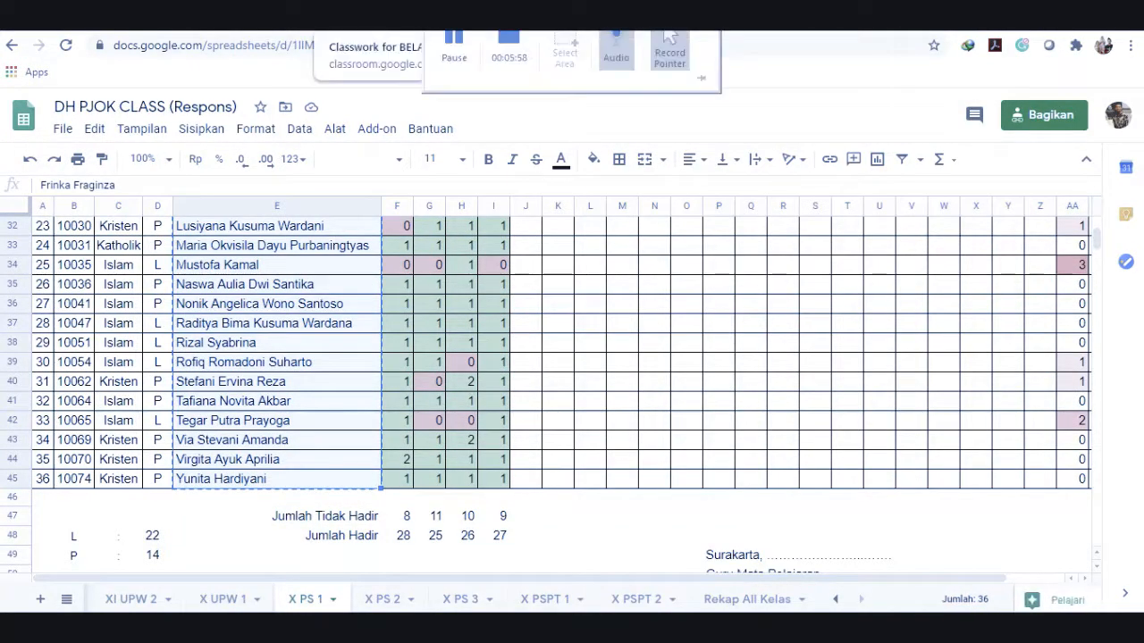
Return to the PTS Ganjil form and paste the copied student names as options of the Nama Lengkap (X PS 1) dropdown.
{"action": "left_click", "coordinate": [589, 27]}
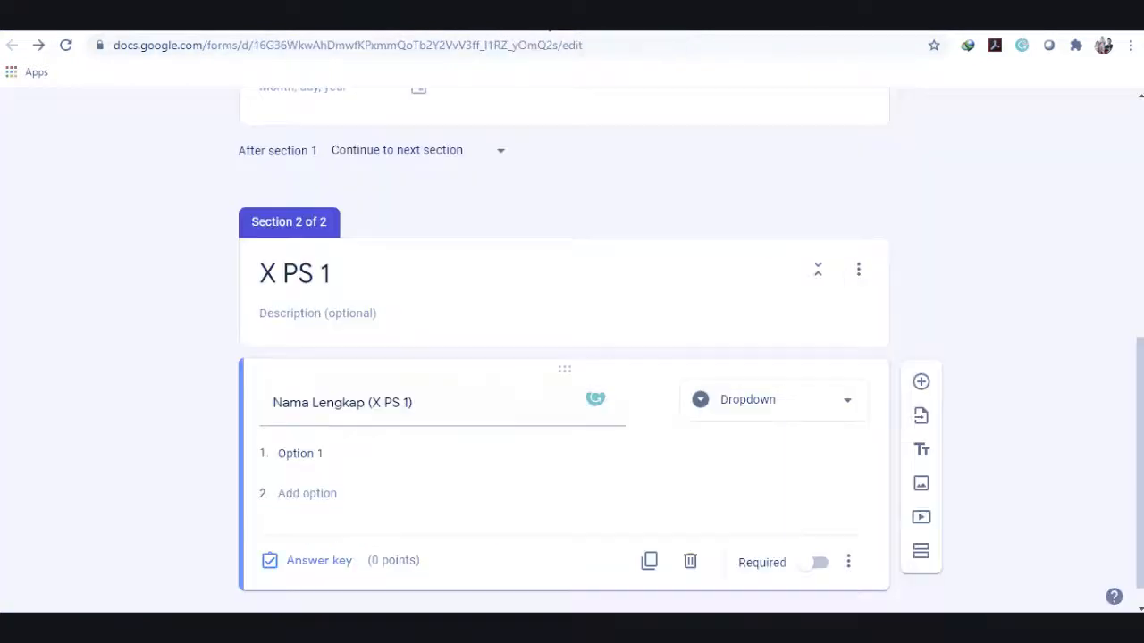
{"action": "left_click", "coordinate": [311, 453]}
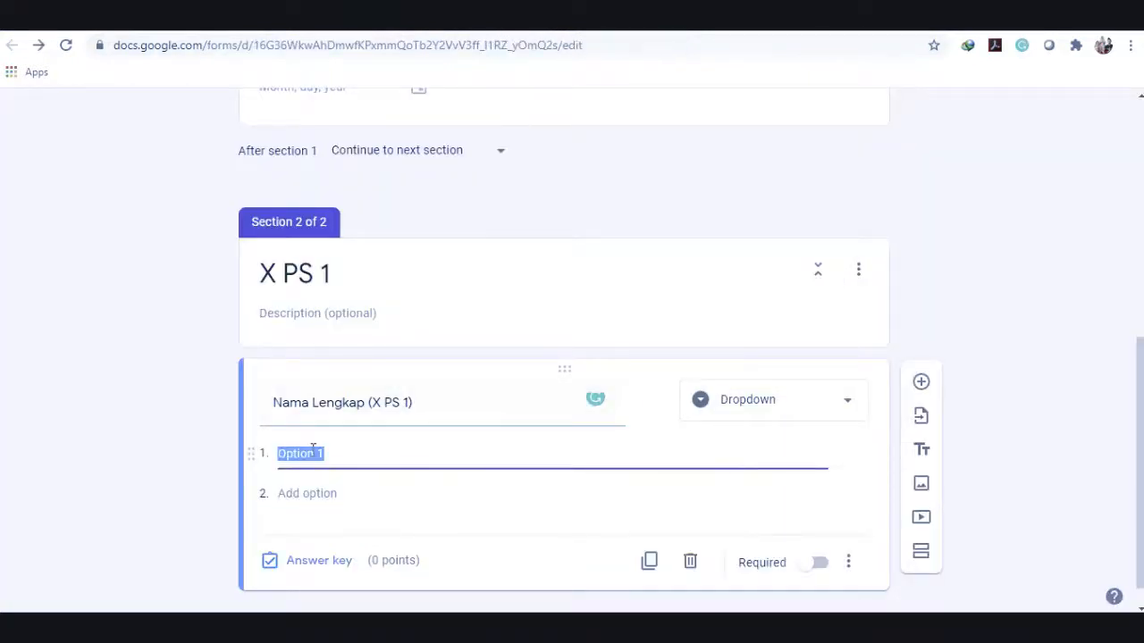
{"action": "right_click", "coordinate": [313, 449]}
{"action": "left_click", "coordinate": [349, 245]}
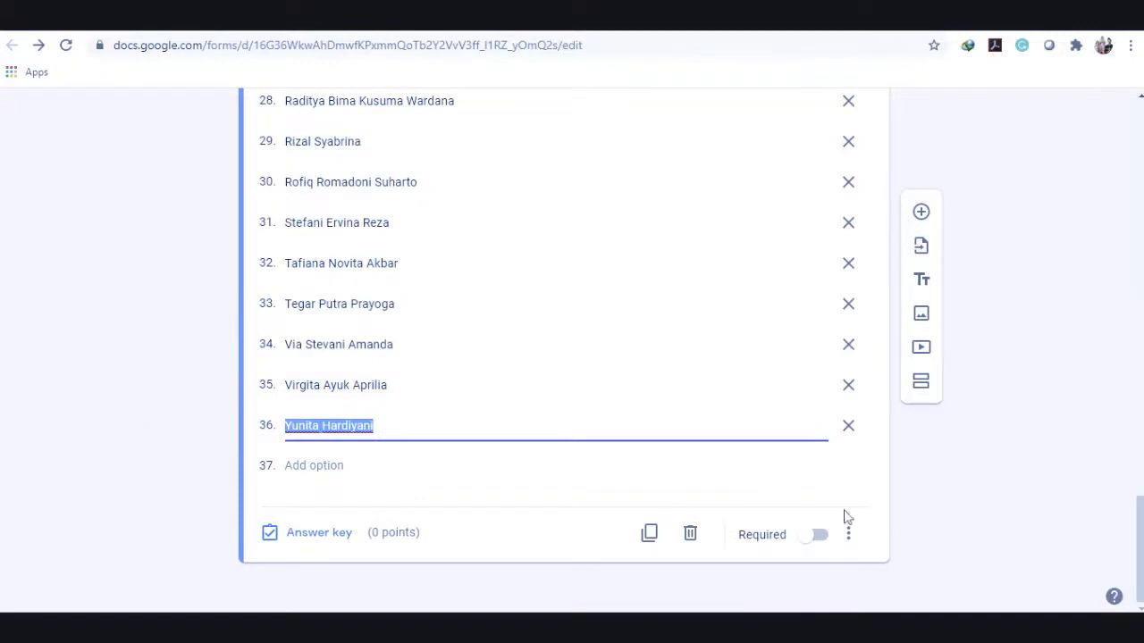
Make the Nama Lengkap (X PS 1) question required and route the X PS 1 option of Kelas to section 2 (X PS 1).
{"action": "left_click", "coordinate": [813, 539]}
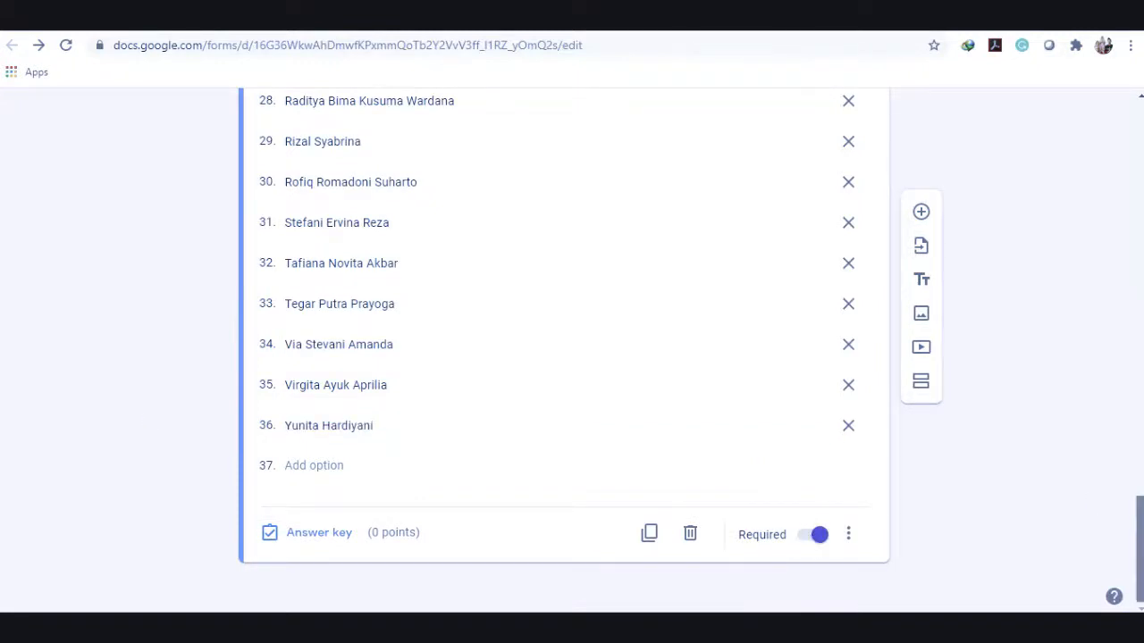
{"action": "left_click_drag", "start_coordinate": [1140, 549], "coordinate": [1116, 109]}
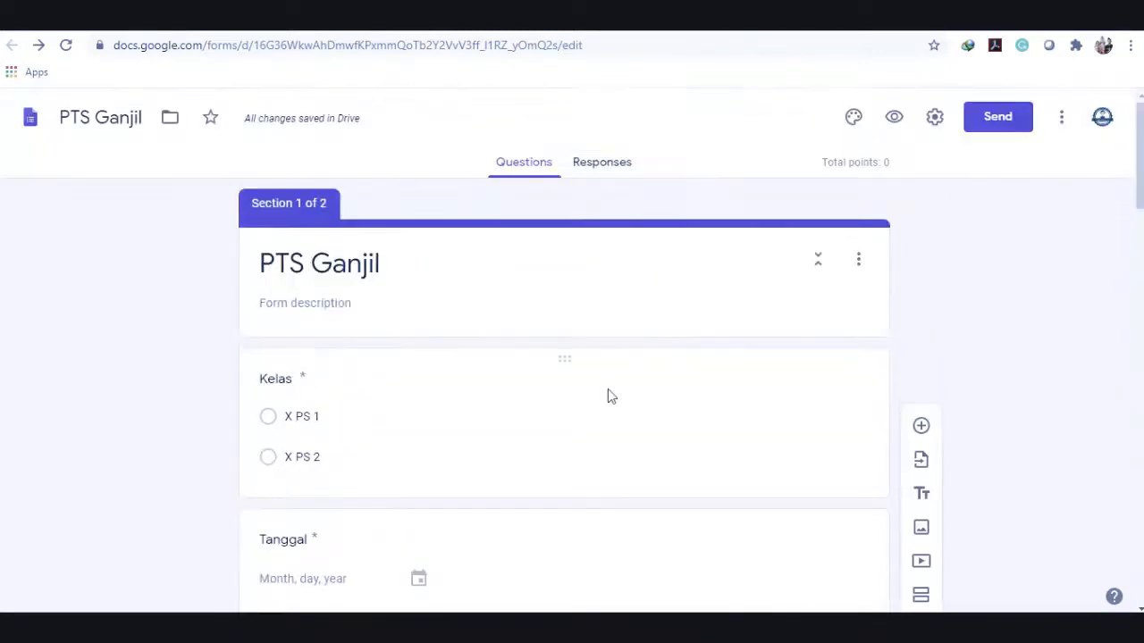
{"action": "left_click", "coordinate": [566, 410]}
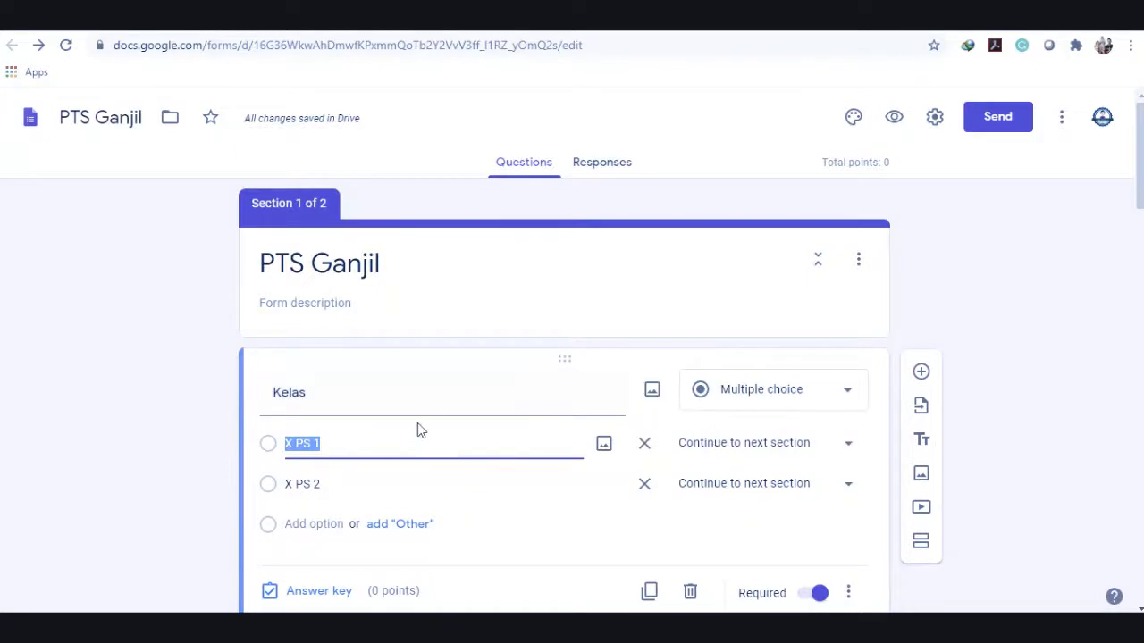
{"action": "left_click", "coordinate": [738, 444]}
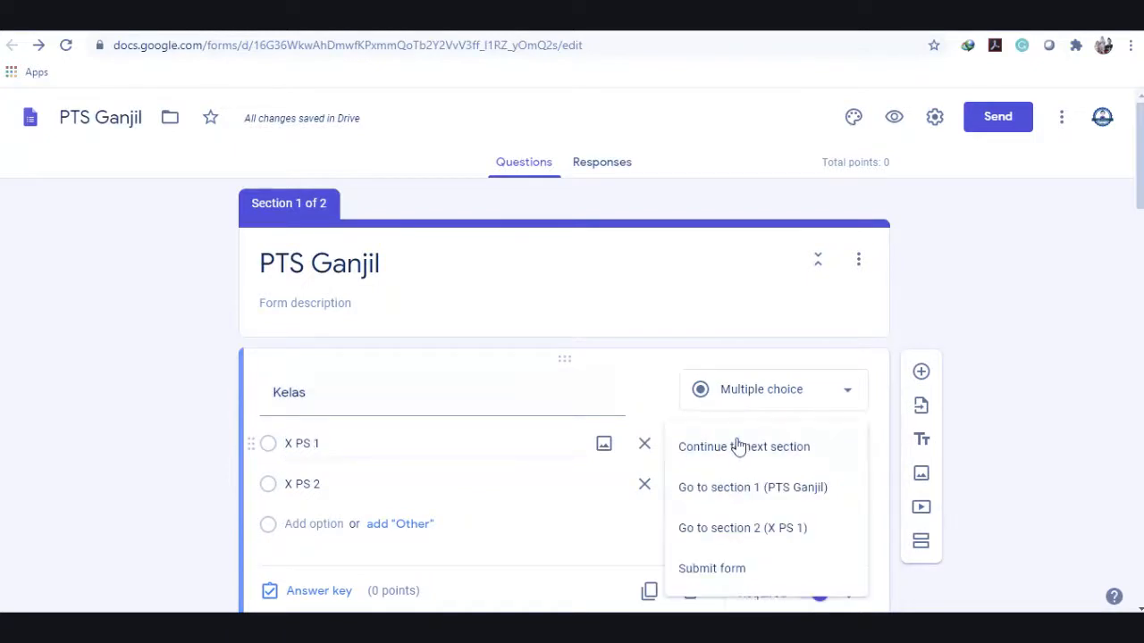
{"action": "left_click", "coordinate": [740, 528]}
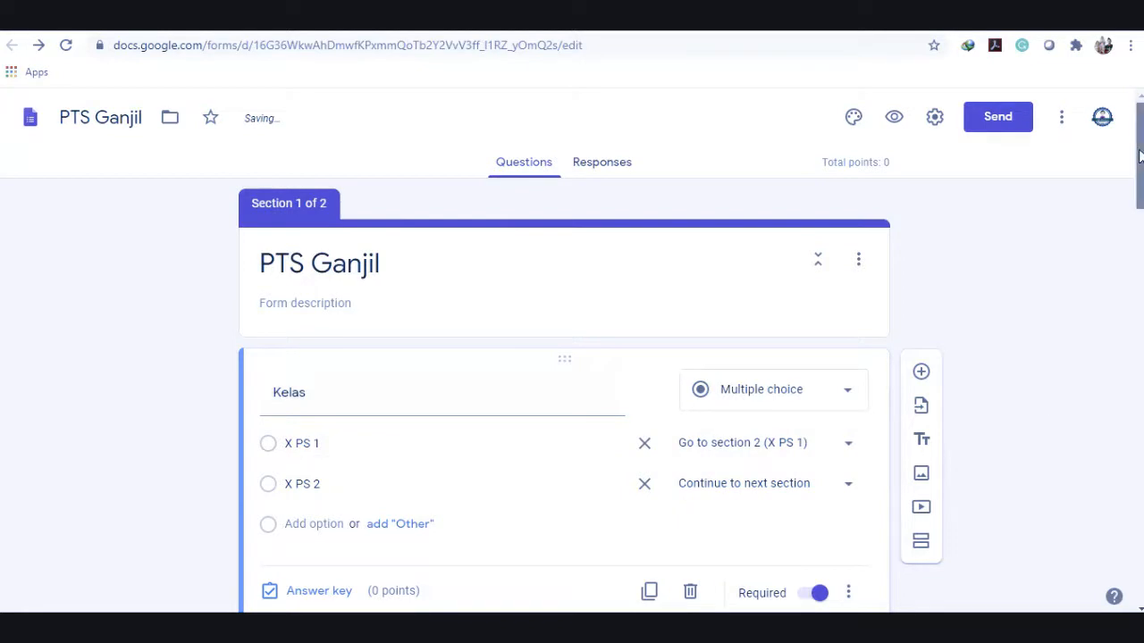
Add a new section after the X PS 1 name dropdown and title it "X PS 2".
{"action": "left_click_drag", "start_coordinate": [1139, 157], "coordinate": [1137, 549]}
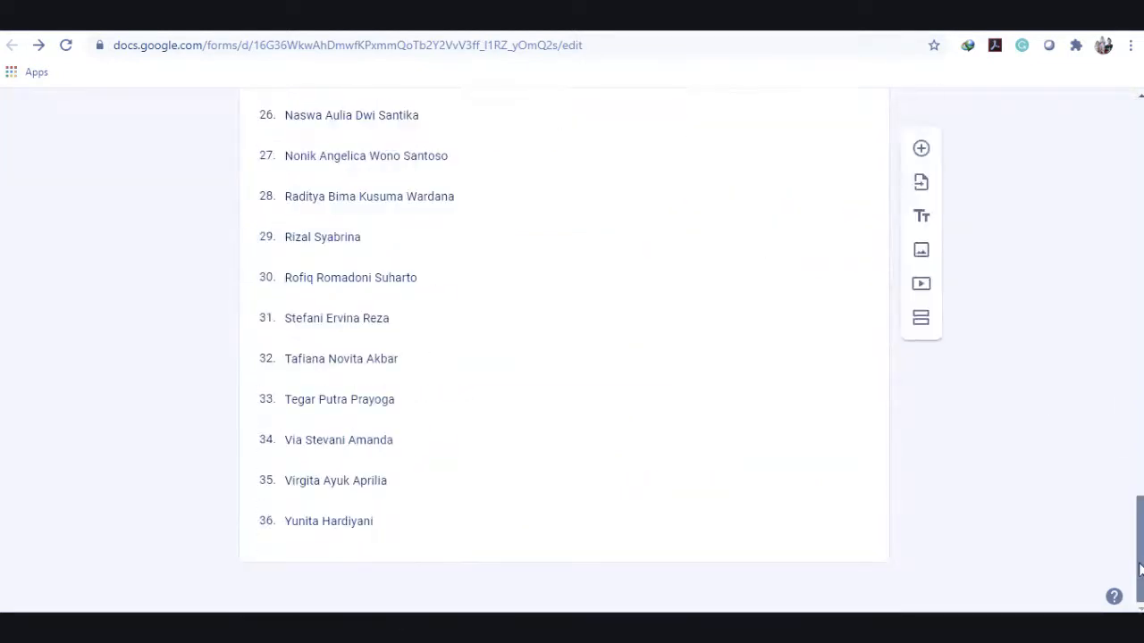
{"action": "left_click", "coordinate": [808, 516]}
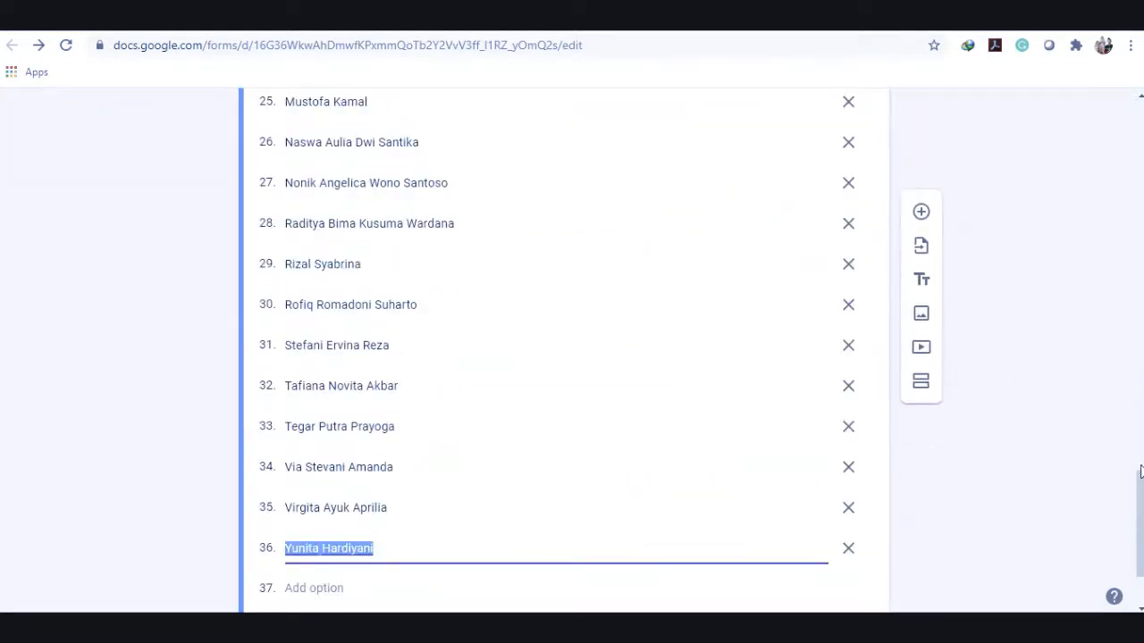
{"action": "left_click_drag", "start_coordinate": [1141, 477], "coordinate": [1141, 511]}
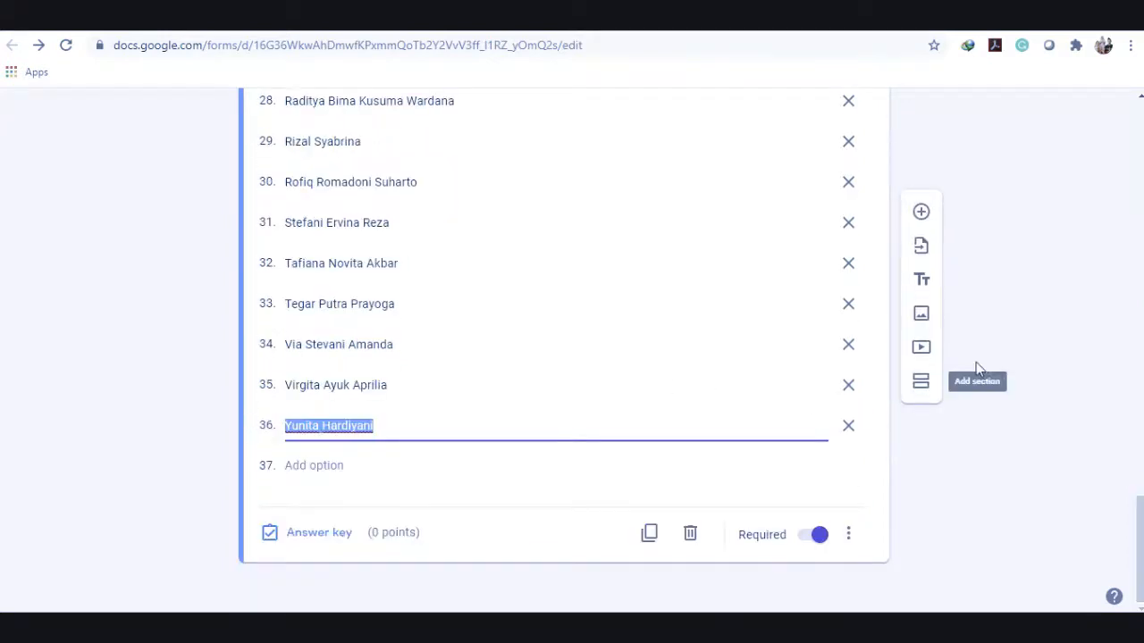
{"action": "left_click", "coordinate": [926, 386]}
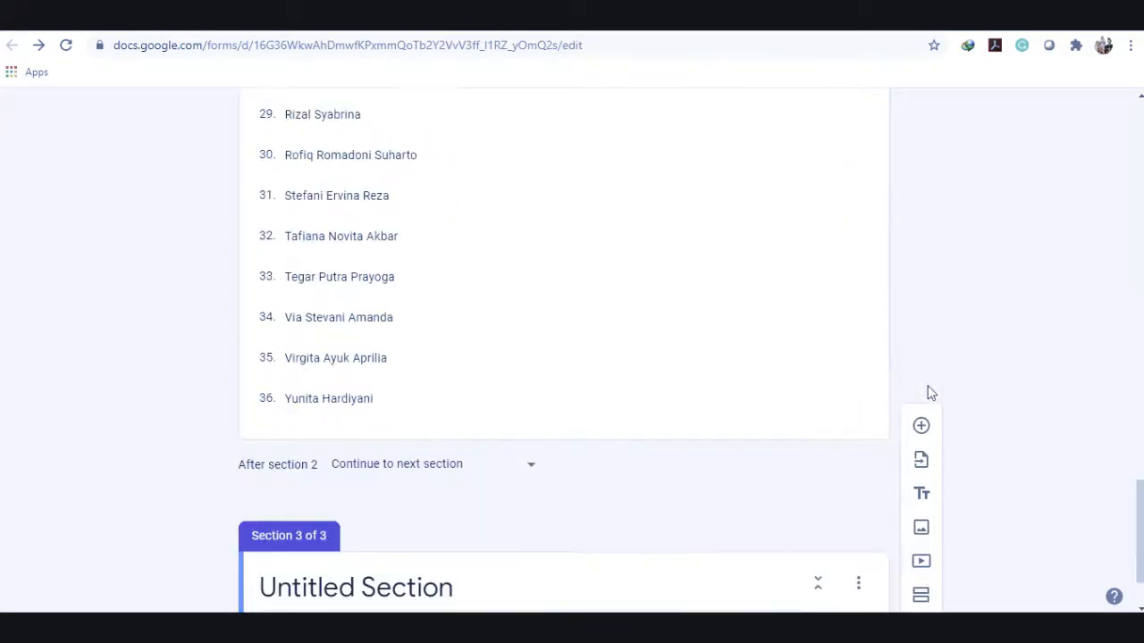
{"action": "scroll", "coordinate": [1130, 527], "scroll_direction": "down", "scroll_amount": 2}
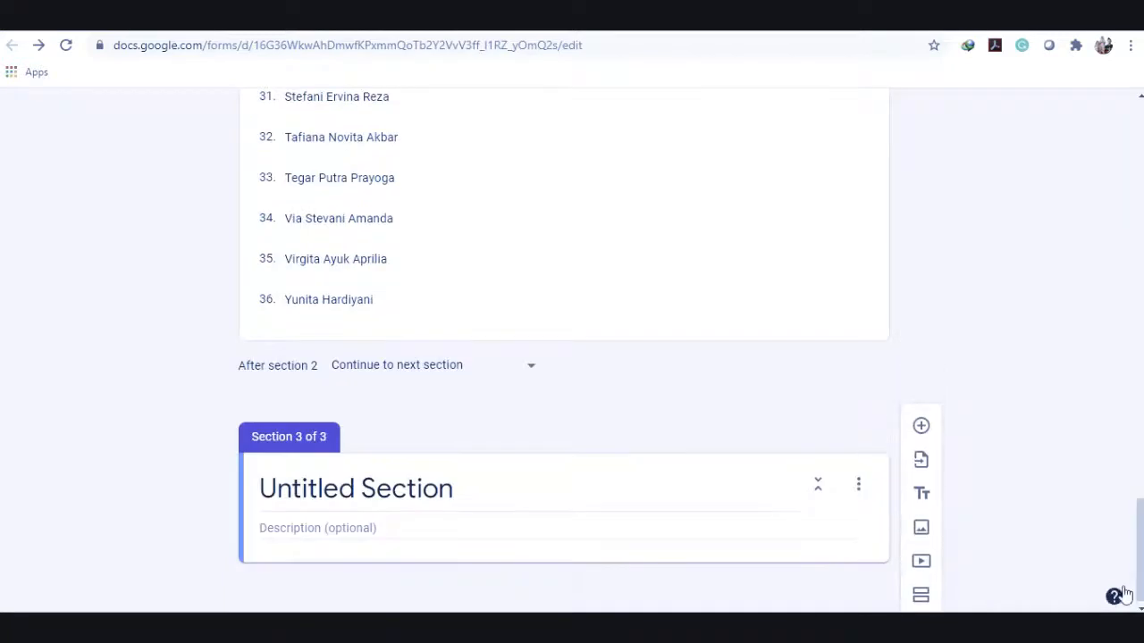
{"action": "left_click", "coordinate": [410, 477]}
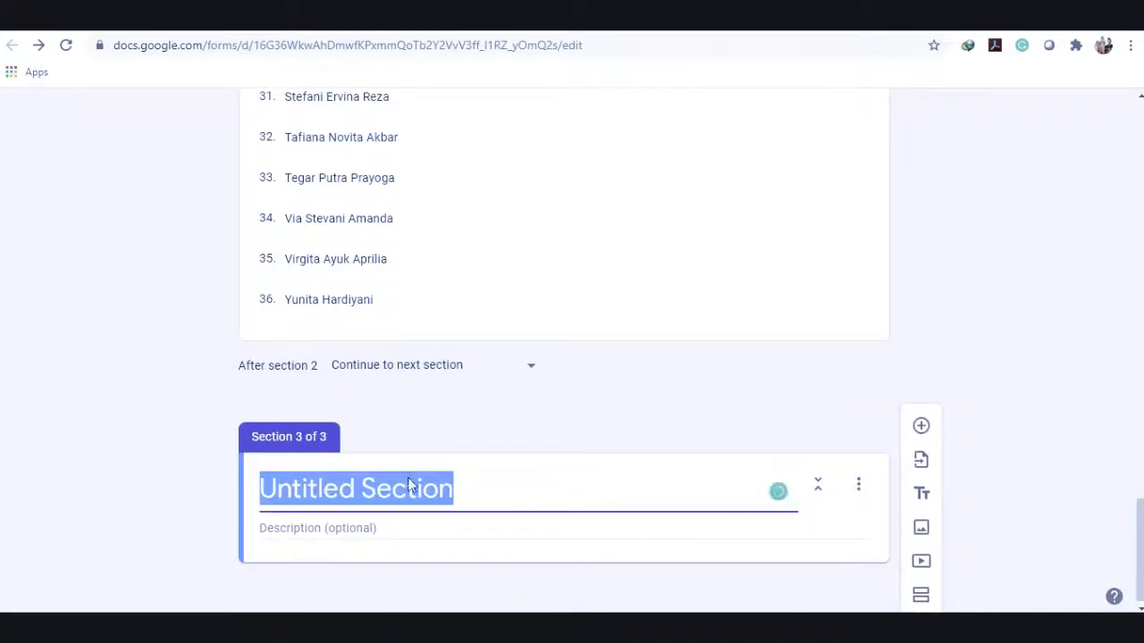
{"action": "type", "text": "x"}
{"action": "key", "text": "BackSpace"}
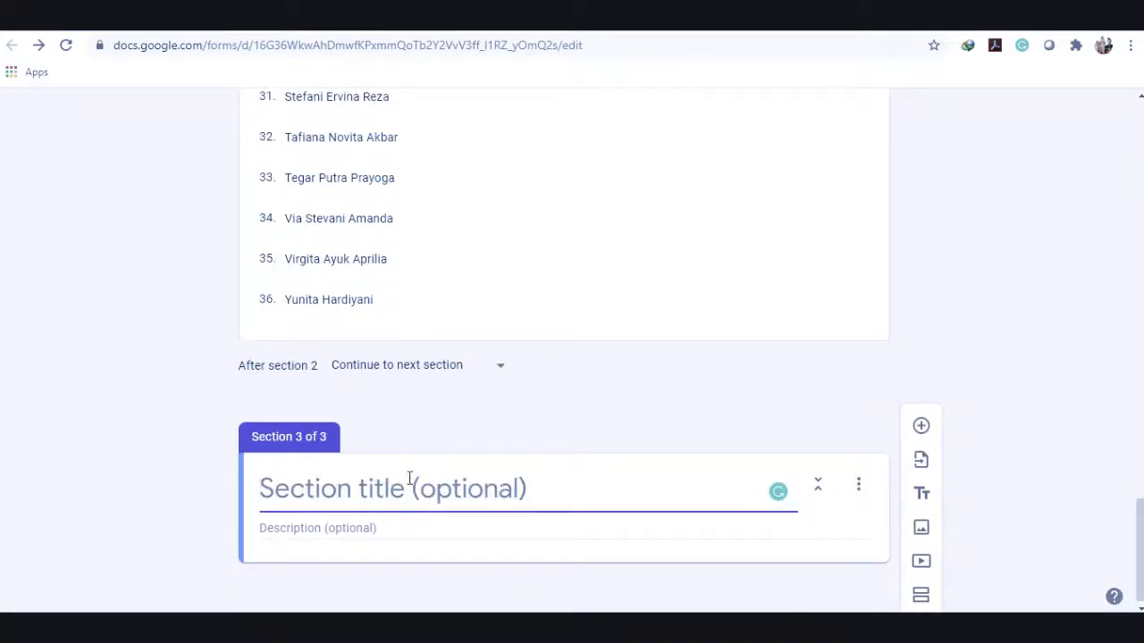
{"action": "type", "text": "x ps"}
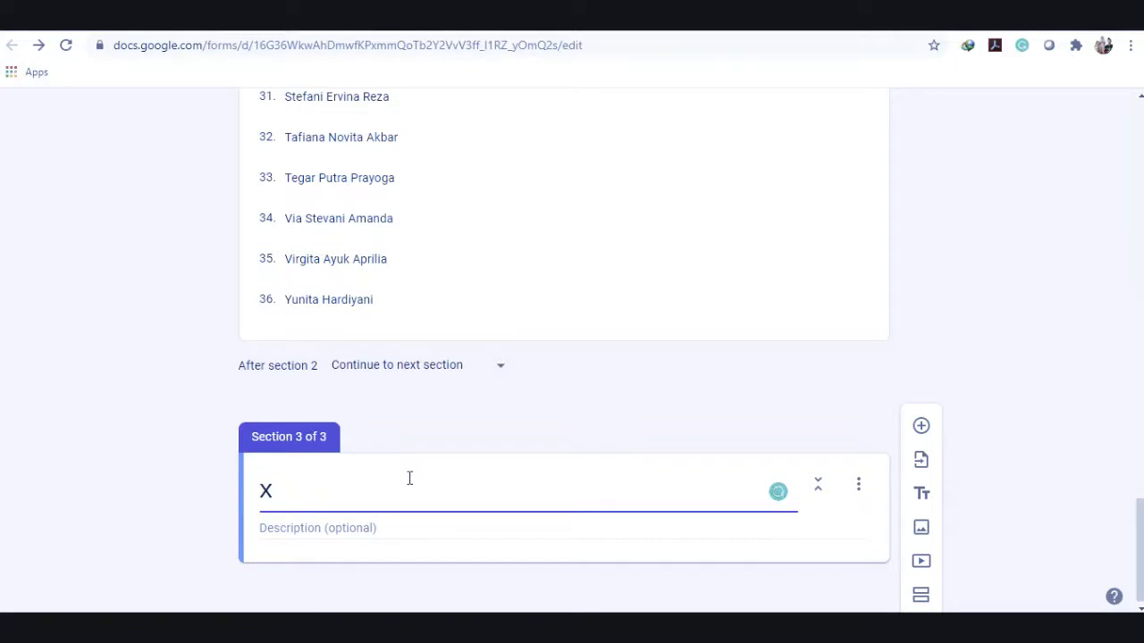
{"action": "key", "text": "BackSpace"}
{"action": "type", "text": "X PS 2"}
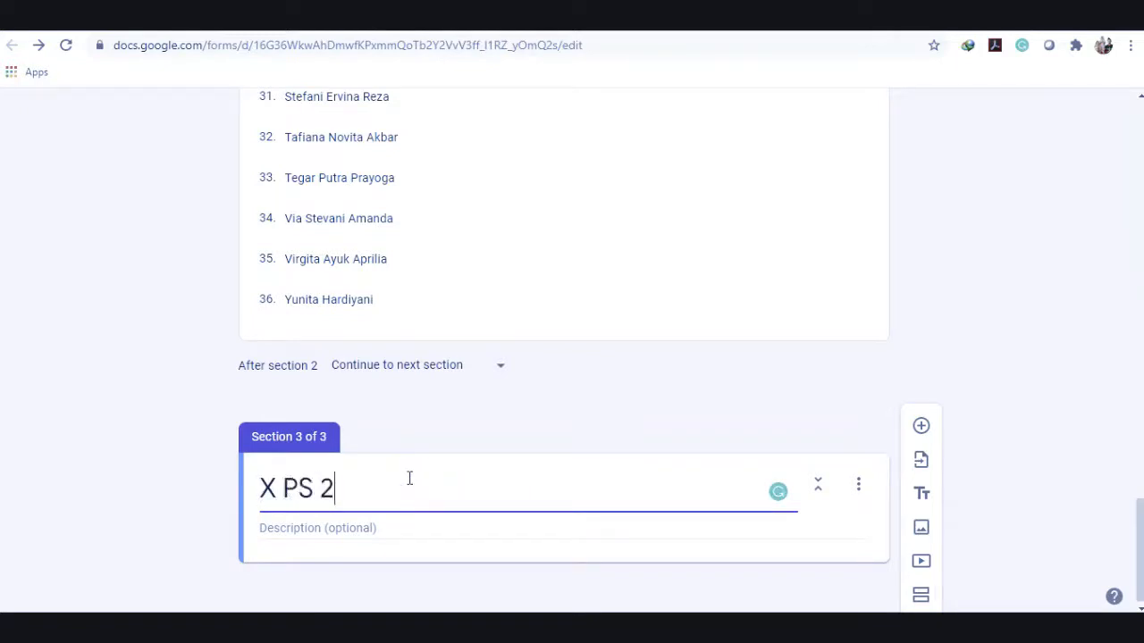
Add a dropdown question titled "Nama Lengkap (X PS 2" to the X PS 2 section.
{"action": "left_click", "coordinate": [923, 430]}
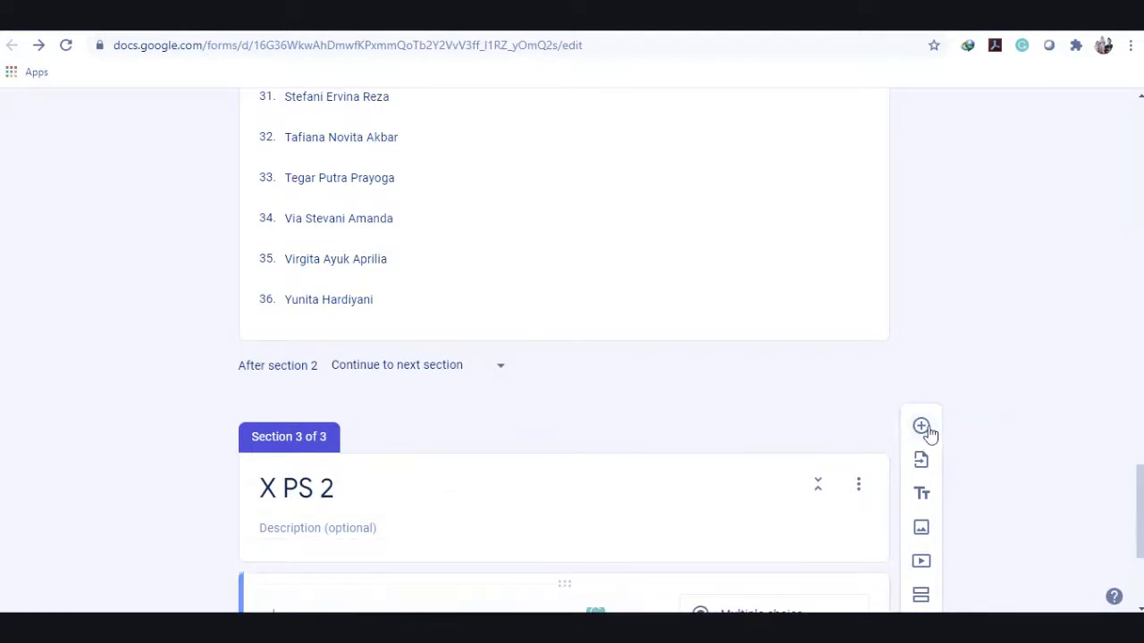
{"action": "left_click_drag", "start_coordinate": [1139, 501], "coordinate": [1139, 544]}
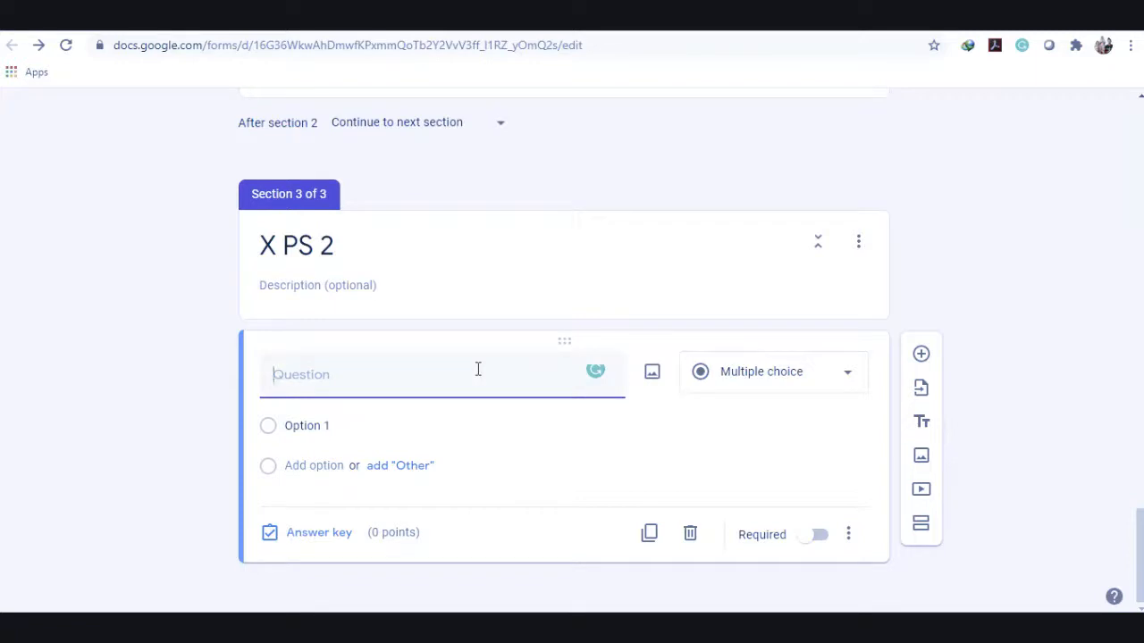
{"action": "type", "text": "Nama Lengkap (X PS 2"}
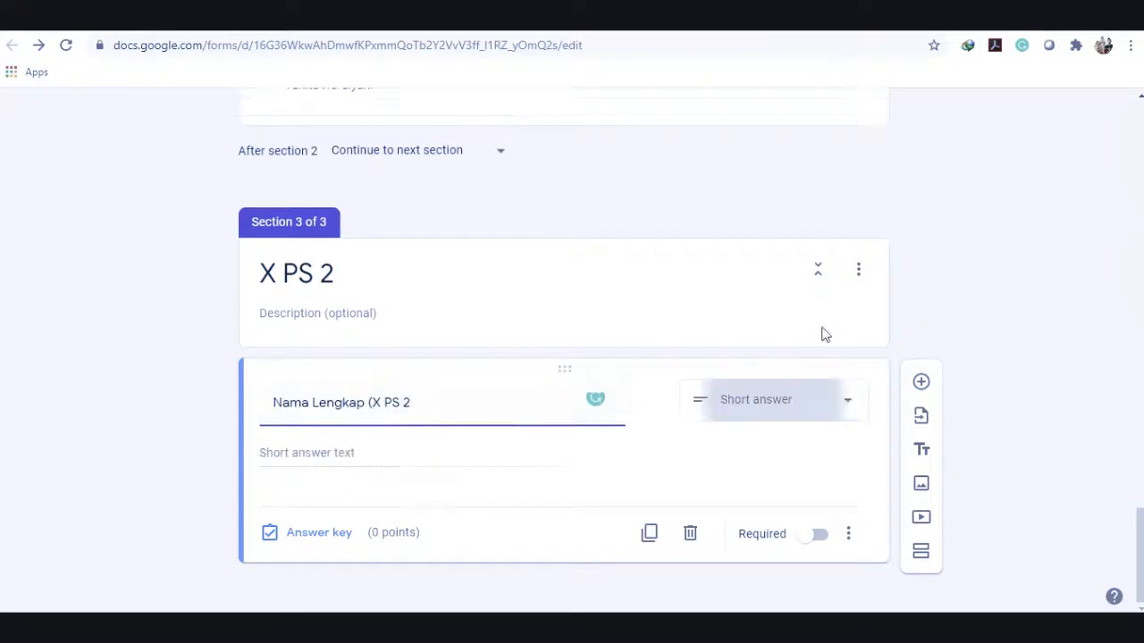
{"action": "left_click", "coordinate": [759, 404]}
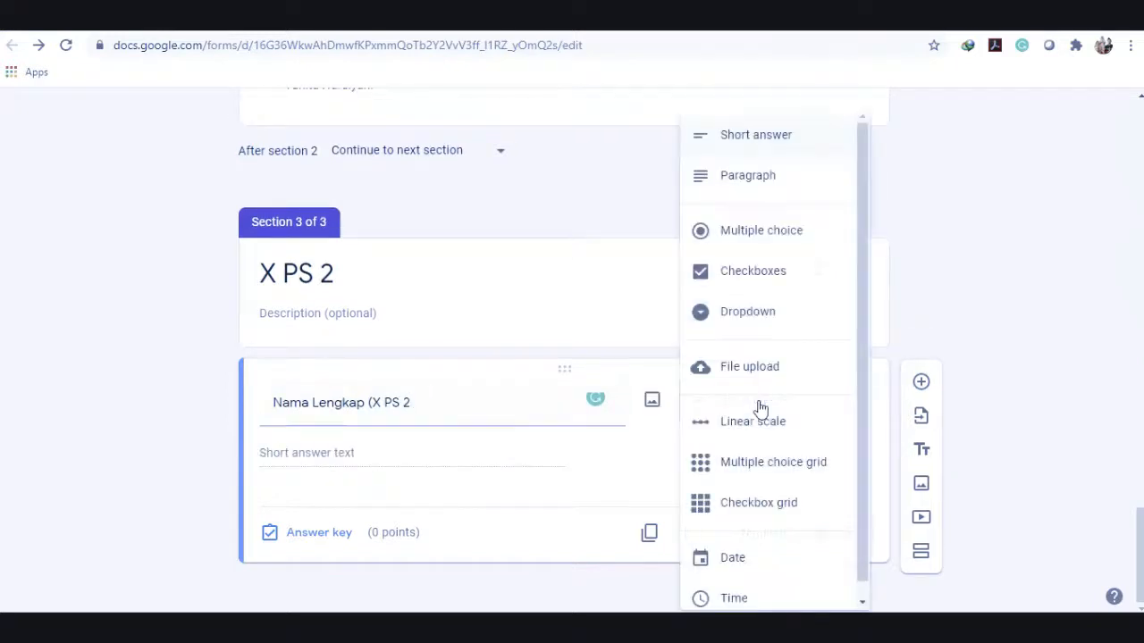
{"action": "left_click", "coordinate": [733, 316]}
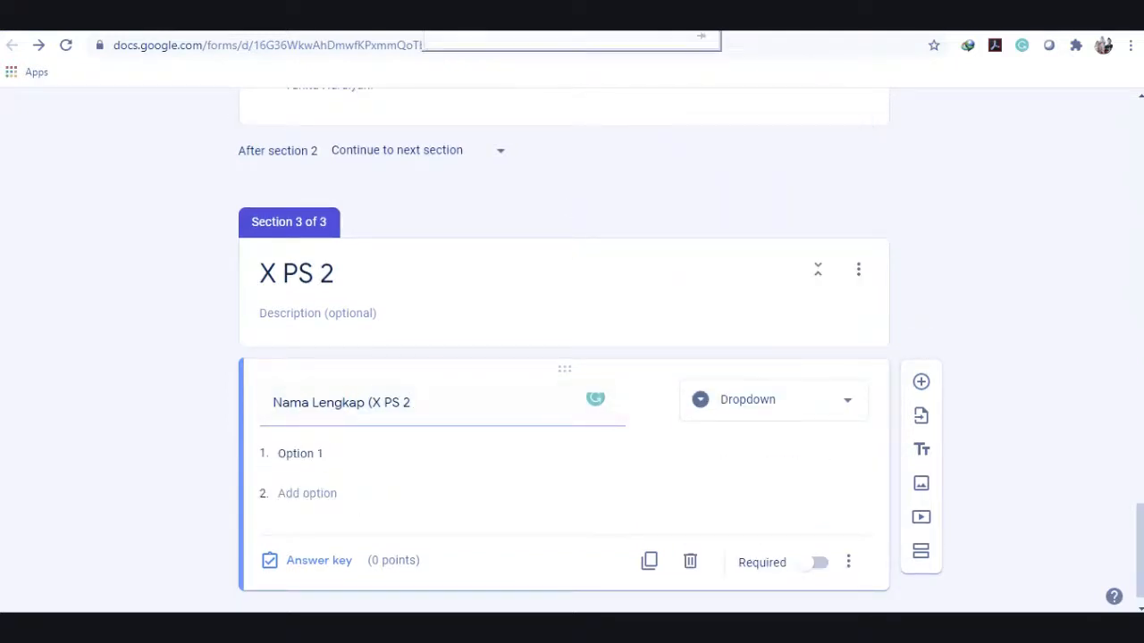
Switch to the DH PJOK CLASS (Respons) spreadsheet and copy all student names on the X PS 2 sheet, cells E10 to E45.
{"action": "left_click", "coordinate": [704, 16]}
{"action": "left_click", "coordinate": [400, 600]}
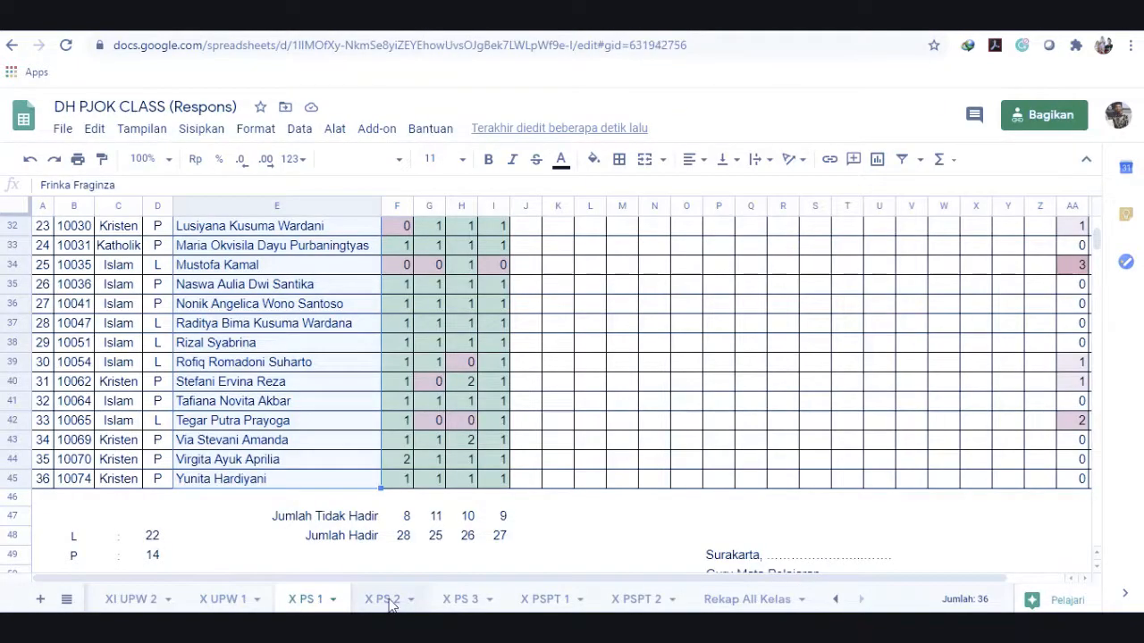
{"action": "left_click", "coordinate": [248, 407]}
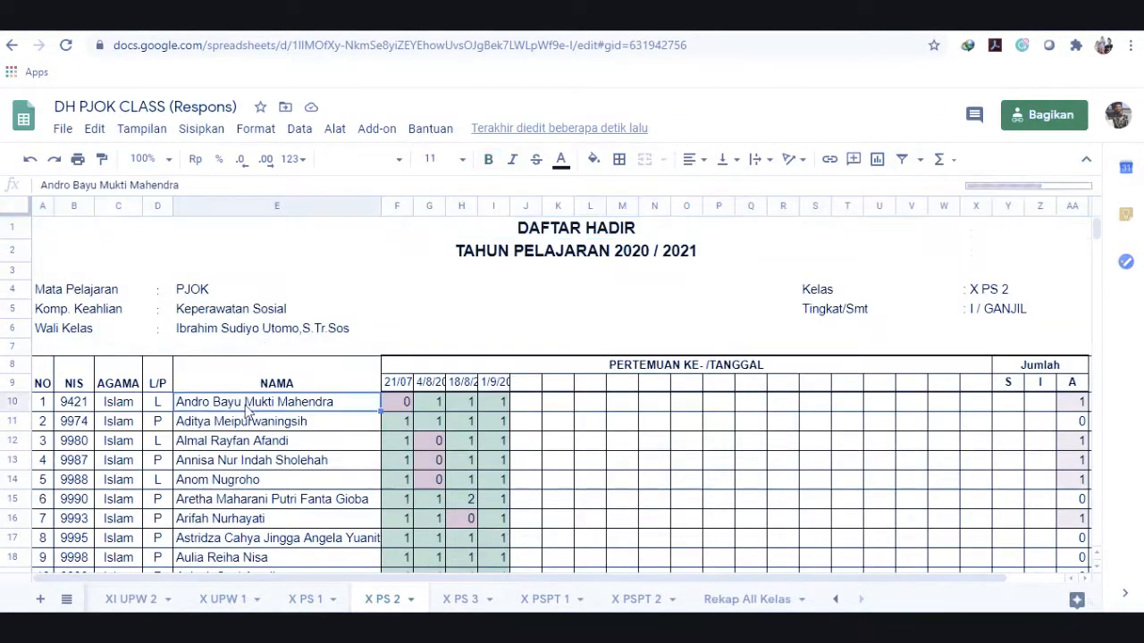
{"action": "key", "text": "ctrl+shift+Down"}
{"action": "key", "text": "ctrl+c"}
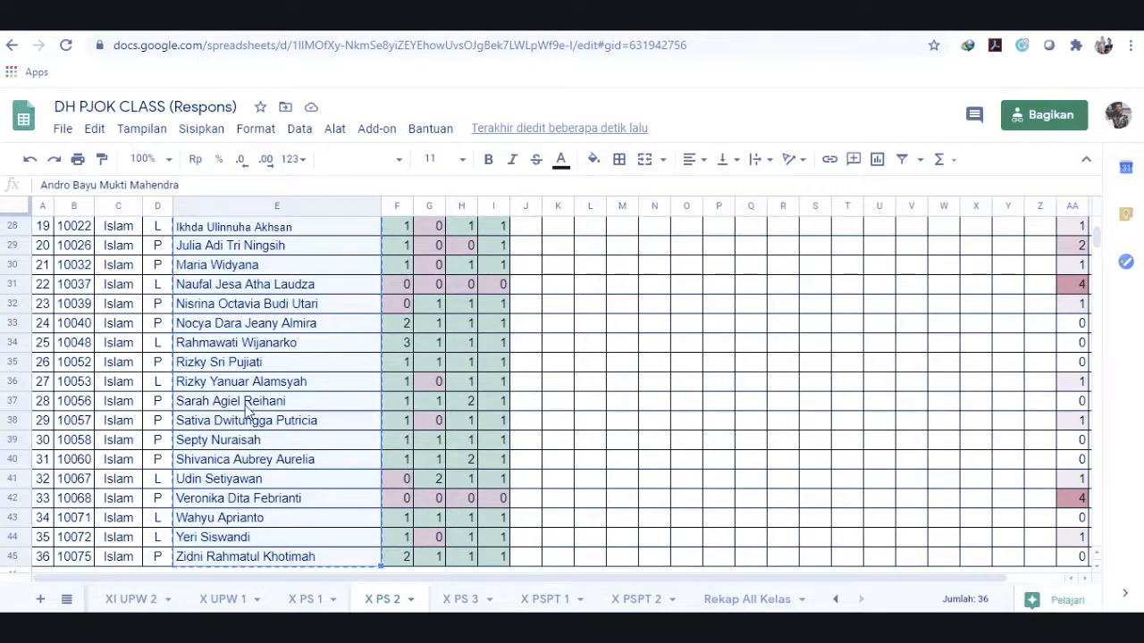
Back in the PTS Ganjil form, paste the copied names as options of the X PS 2 name dropdown and make the question required.
{"action": "left_click", "coordinate": [522, 25]}
{"action": "left_click", "coordinate": [306, 451]}
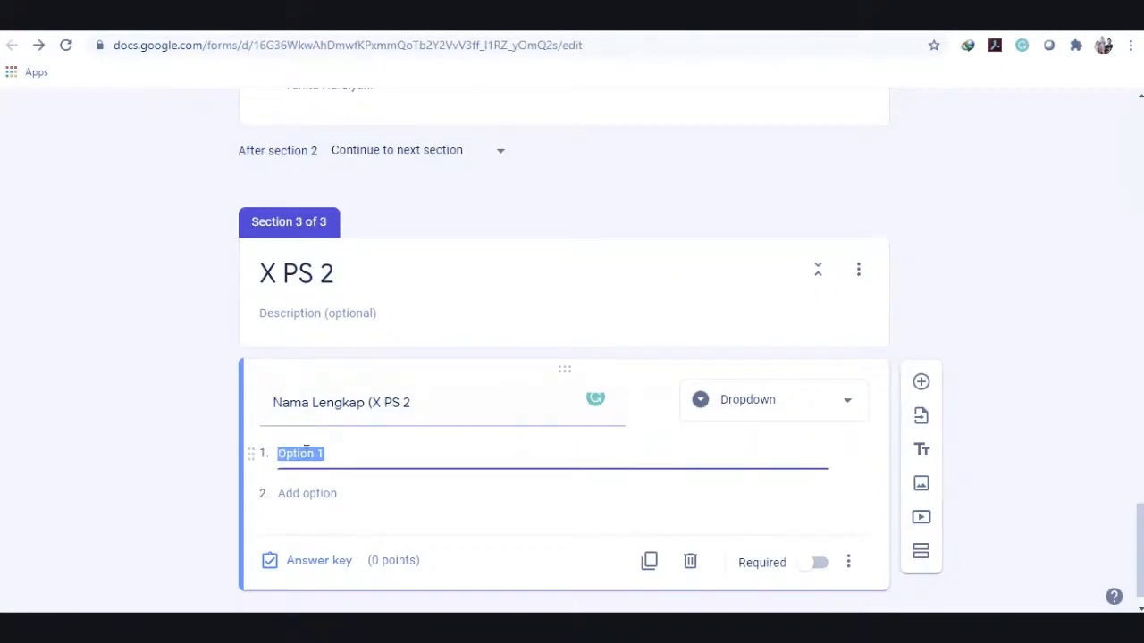
{"action": "key", "text": "ctrl+v"}
{"action": "left_click", "coordinate": [131, 422]}
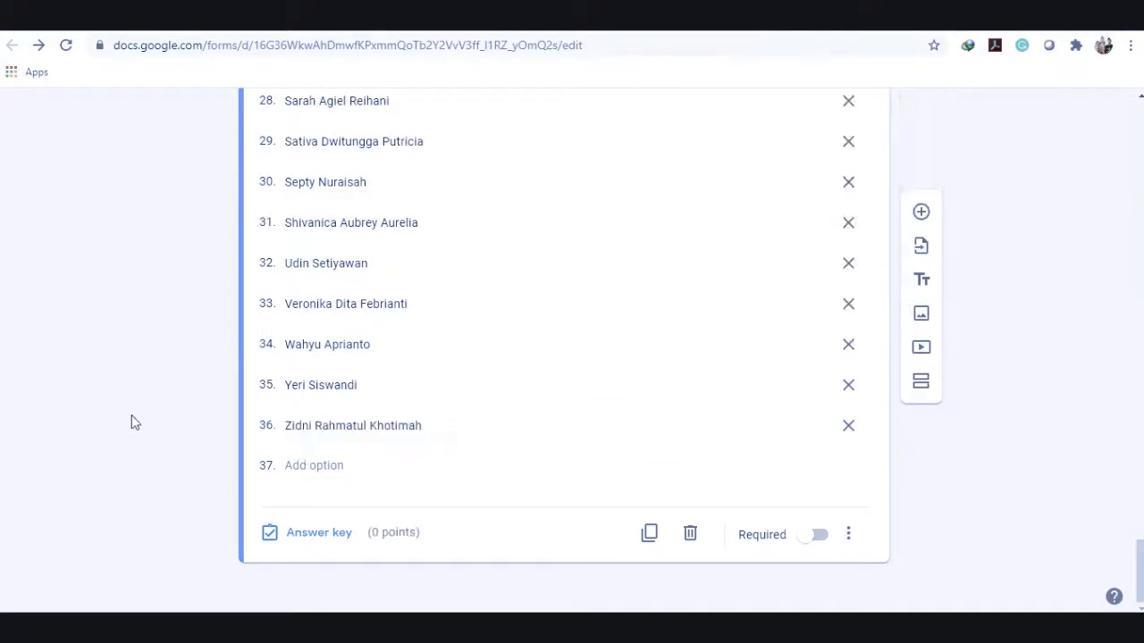
{"action": "left_click", "coordinate": [815, 536]}
Route the X PS 2 option of the Kelas question to section 3 (X PS 2).
{"action": "left_click_drag", "start_coordinate": [1133, 550], "coordinate": [1117, 138]}
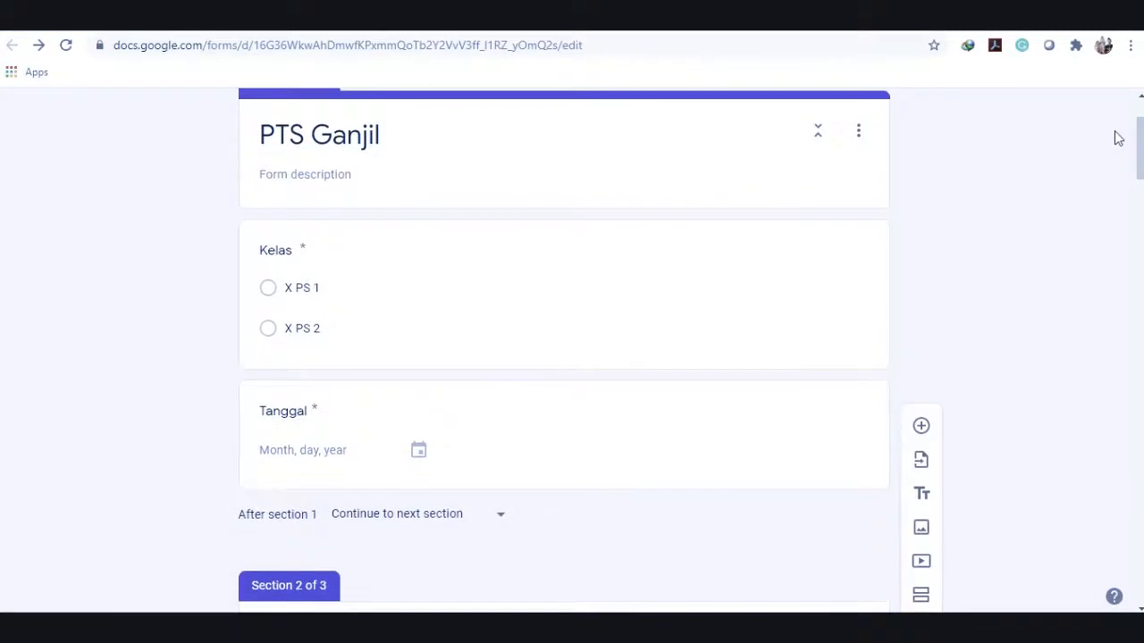
{"action": "left_click", "coordinate": [666, 327]}
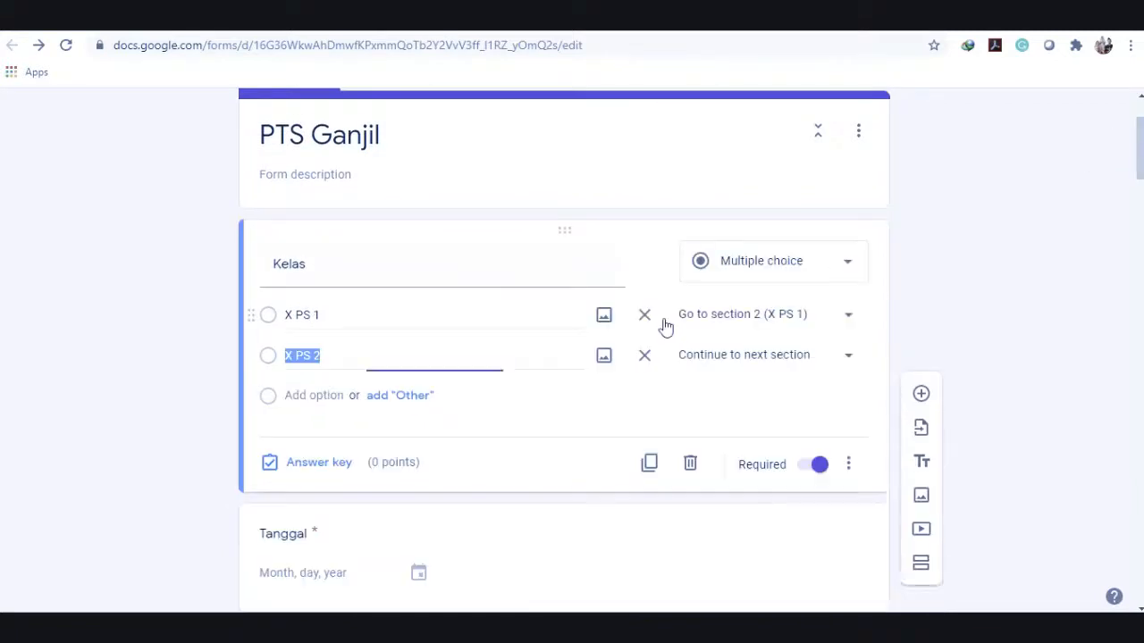
{"action": "left_click", "coordinate": [790, 364]}
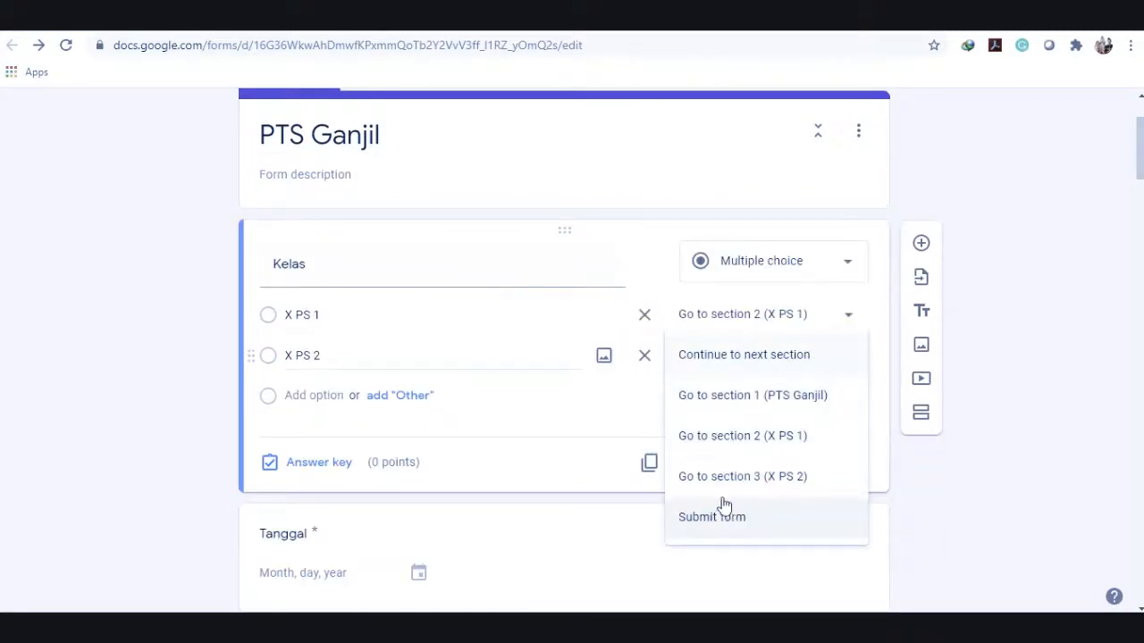
{"action": "left_click", "coordinate": [774, 481]}
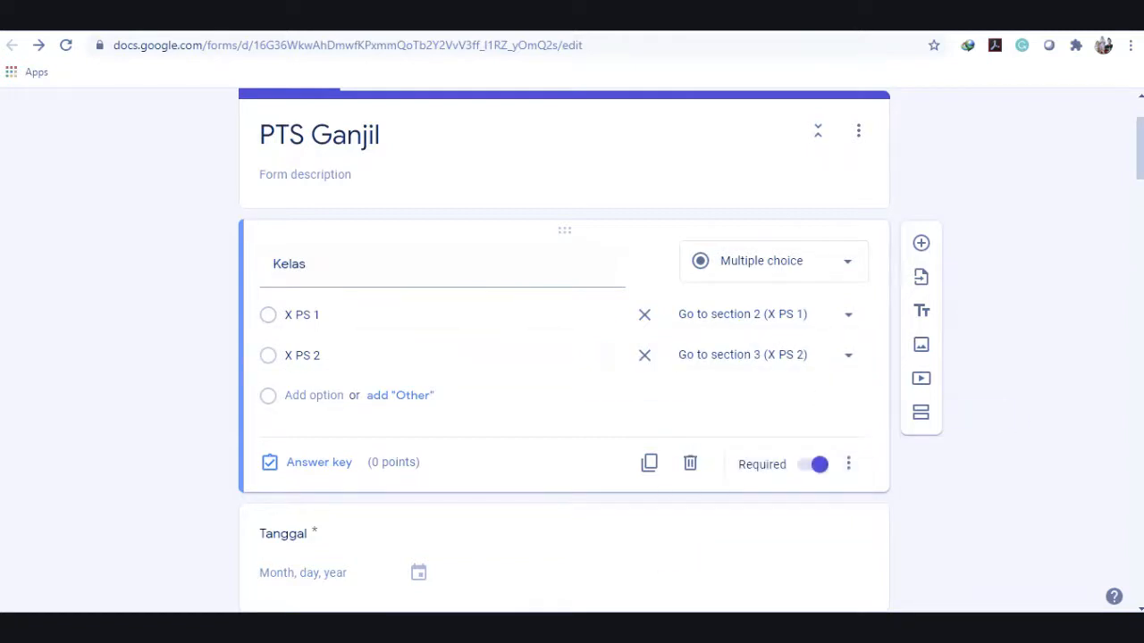
Add a new section after the X PS 2 name dropdown and title it "SOAL PTS".
{"action": "left_click_drag", "start_coordinate": [1133, 155], "coordinate": [1140, 558]}
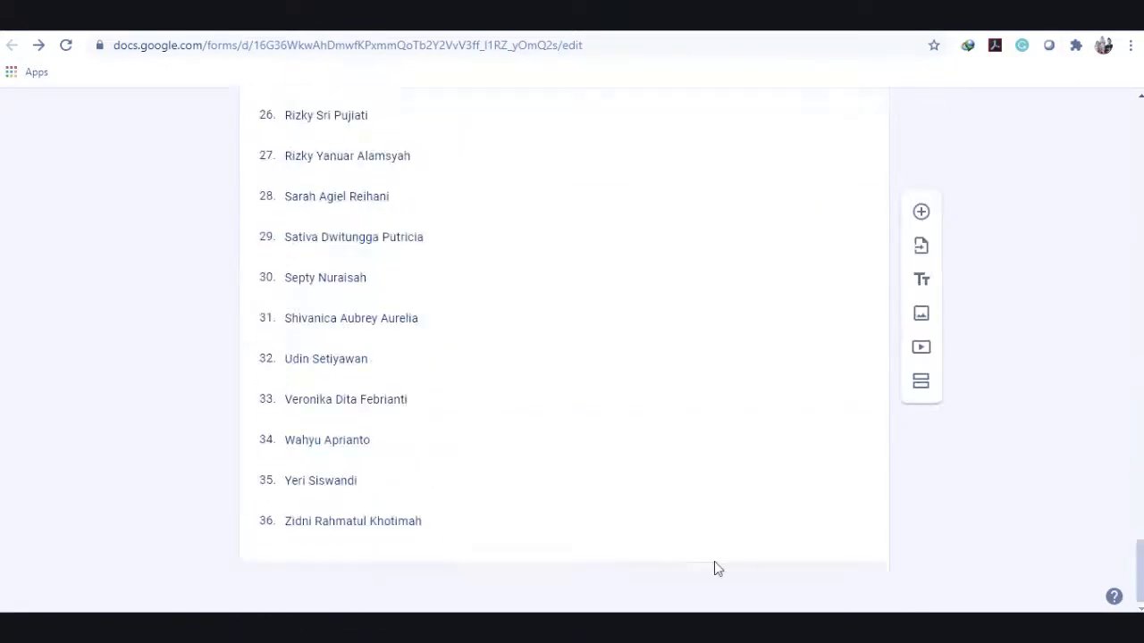
{"action": "left_click", "coordinate": [703, 538]}
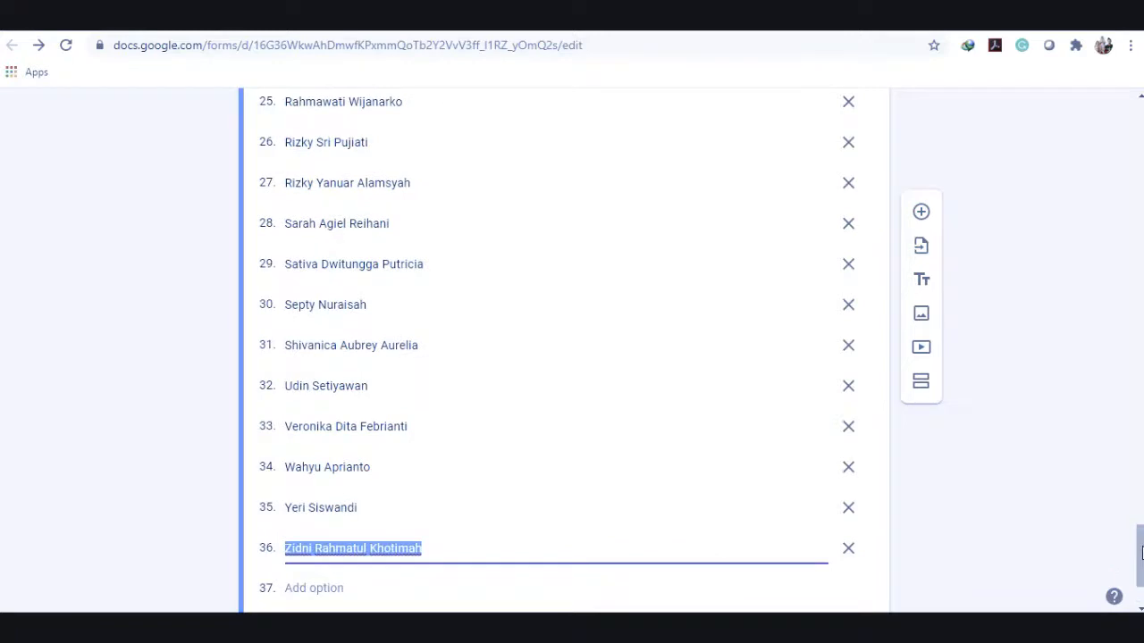
{"action": "left_click_drag", "start_coordinate": [1142, 552], "coordinate": [1141, 568]}
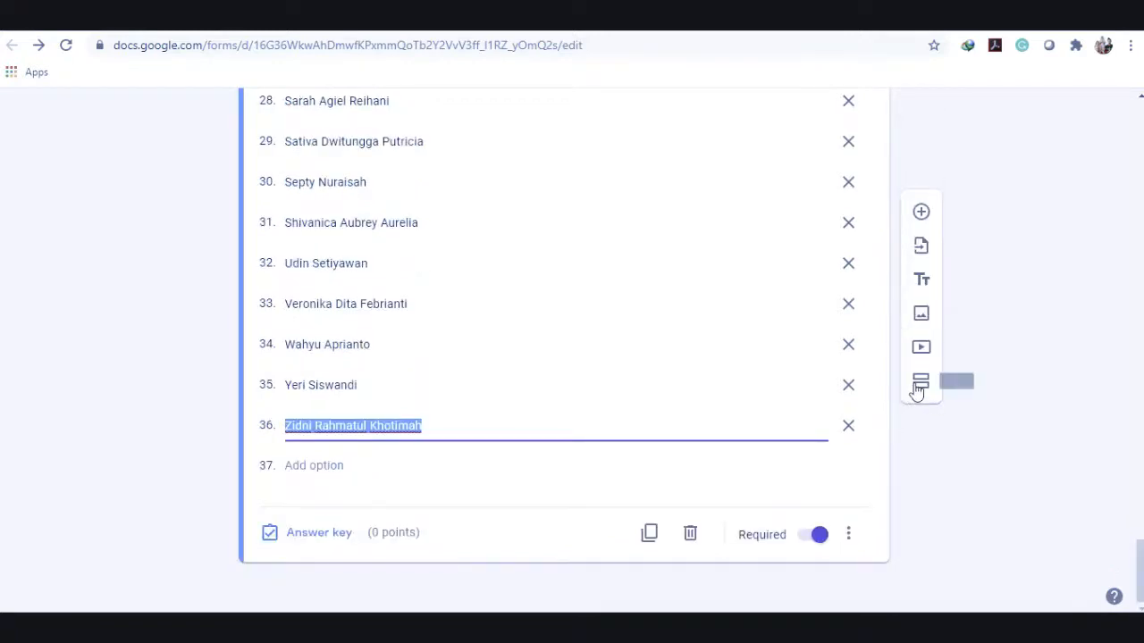
{"action": "left_click", "coordinate": [919, 382]}
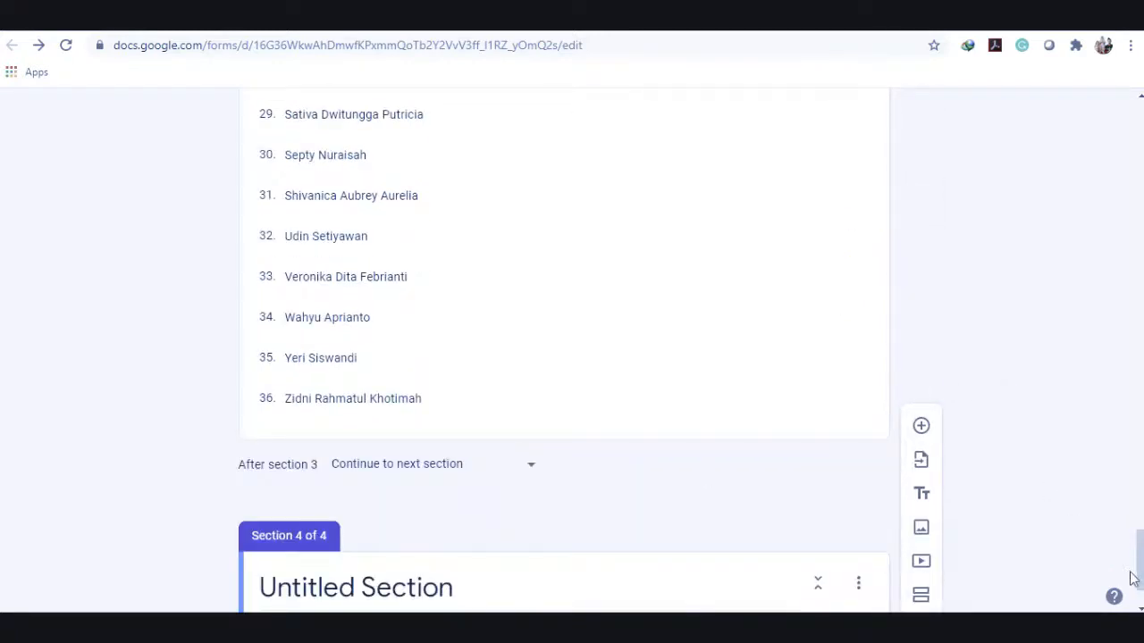
{"action": "left_click_drag", "start_coordinate": [1140, 576], "coordinate": [1140, 588]}
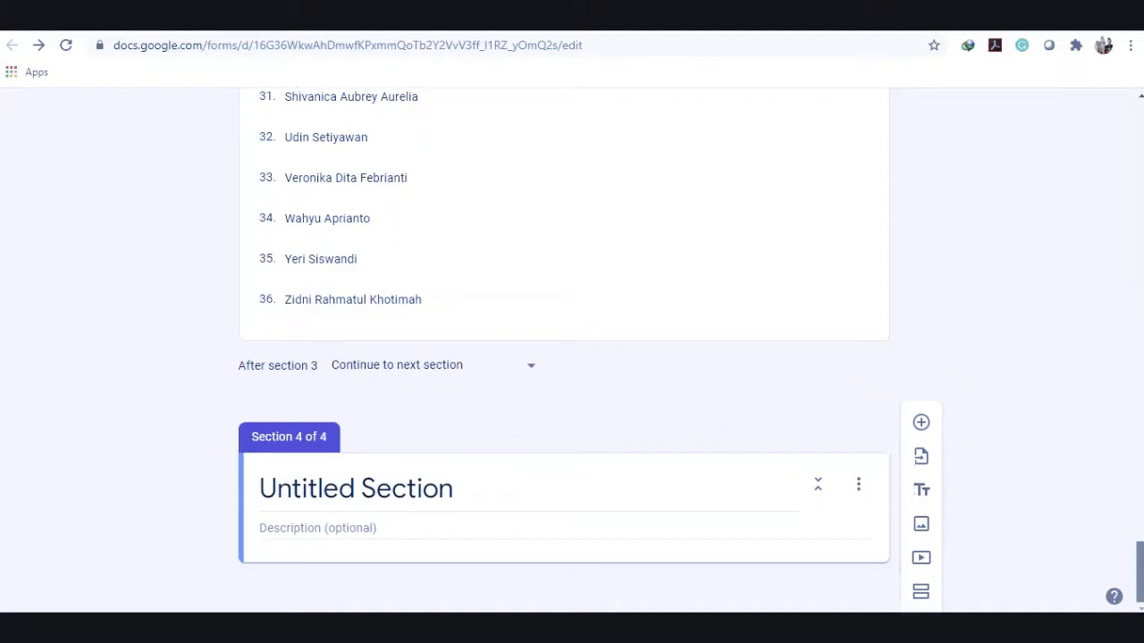
{"action": "left_click", "coordinate": [424, 483]}
{"action": "type", "text": "SOAL"}
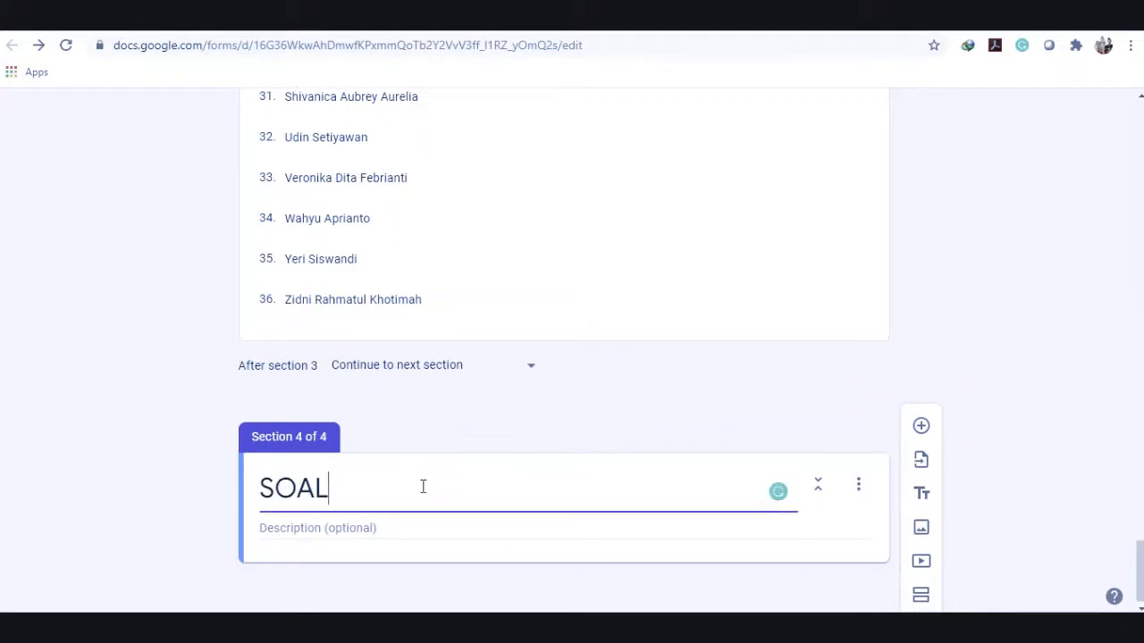
{"action": "type", "text": " PTS"}
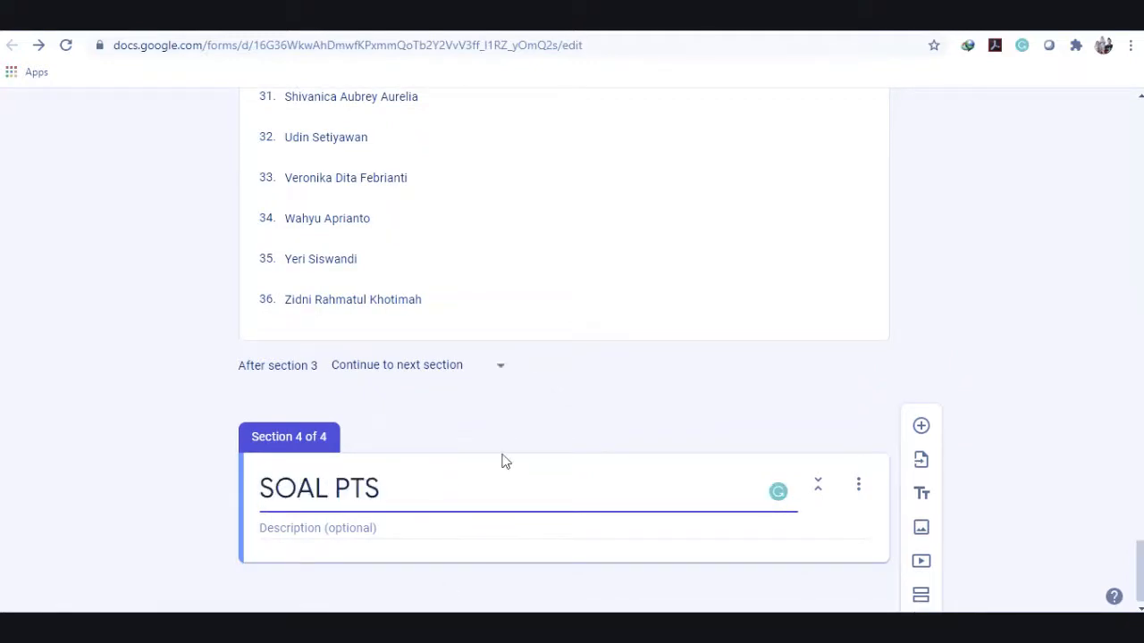
Set both section 3 and section 2 to continue to section 4 (SOAL PTS) after completion.
{"action": "left_click", "coordinate": [541, 417]}
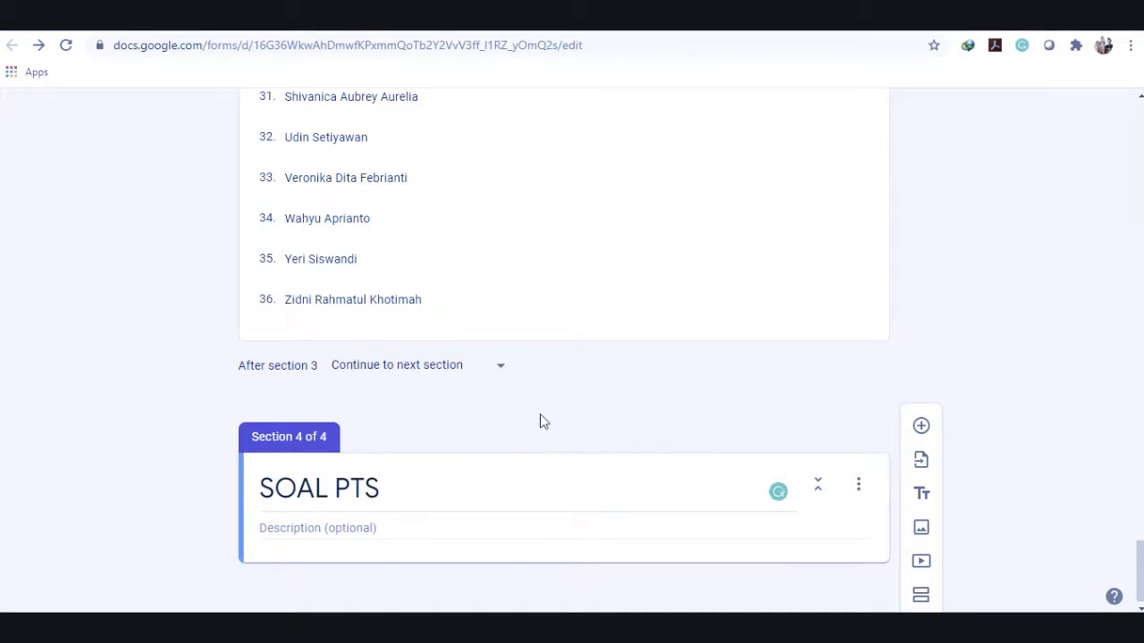
{"action": "left_click", "coordinate": [459, 371]}
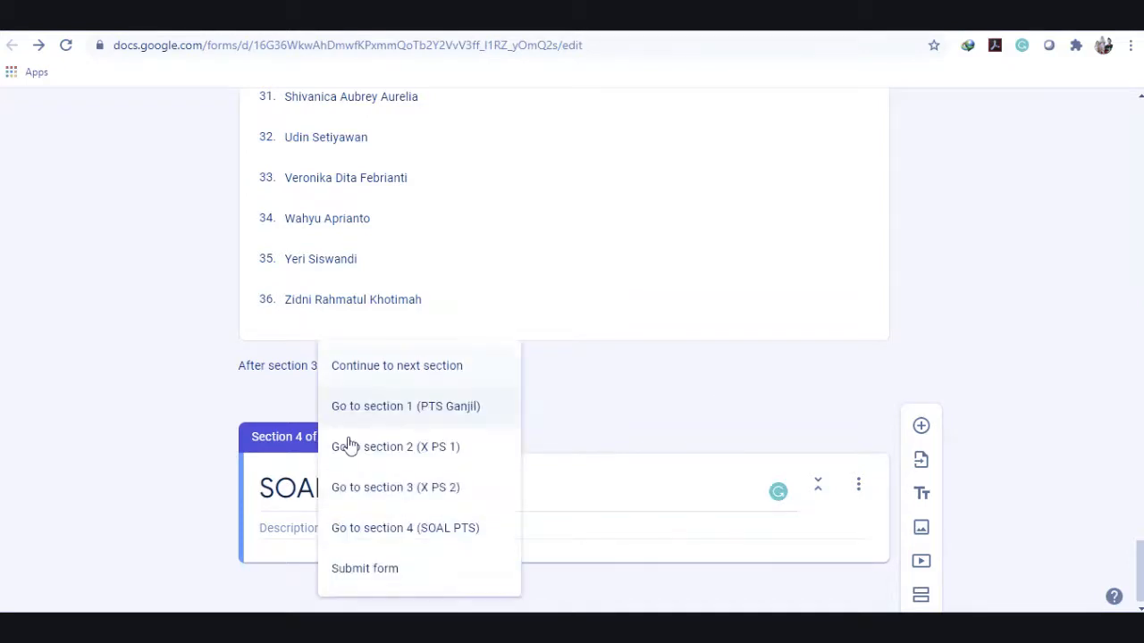
{"action": "left_click", "coordinate": [439, 528]}
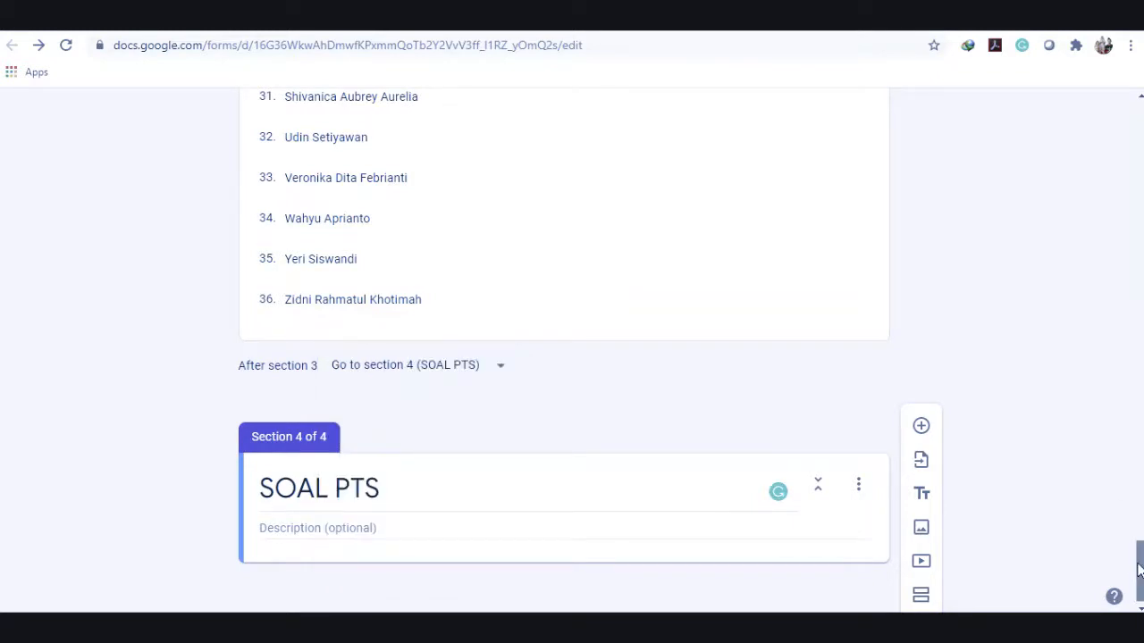
{"action": "left_click_drag", "start_coordinate": [1138, 563], "coordinate": [679, 360]}
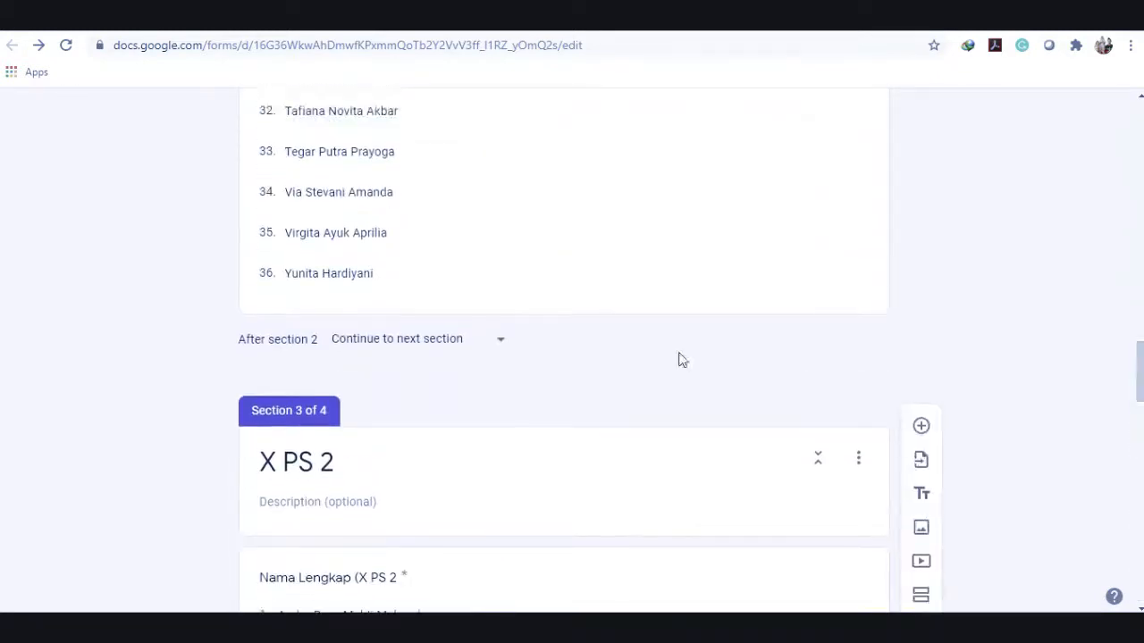
{"action": "left_click", "coordinate": [445, 346]}
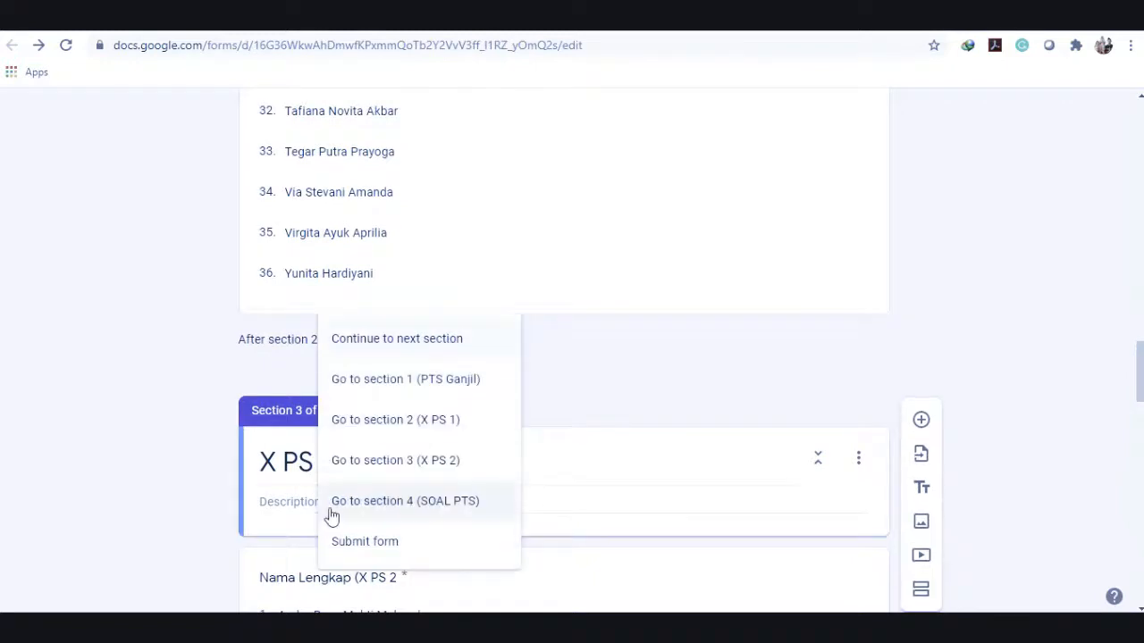
{"action": "left_click", "coordinate": [372, 504]}
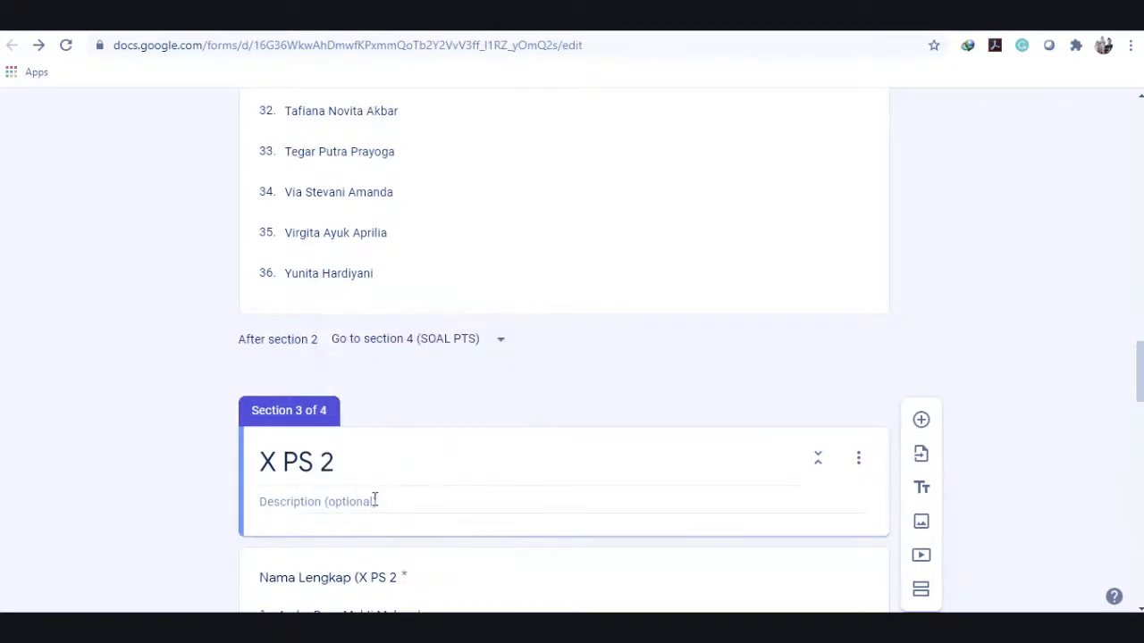
Add a new multiple-choice question to the SOAL PTS section and open a new browser tab.
{"action": "left_click_drag", "start_coordinate": [1139, 372], "coordinate": [1139, 576]}
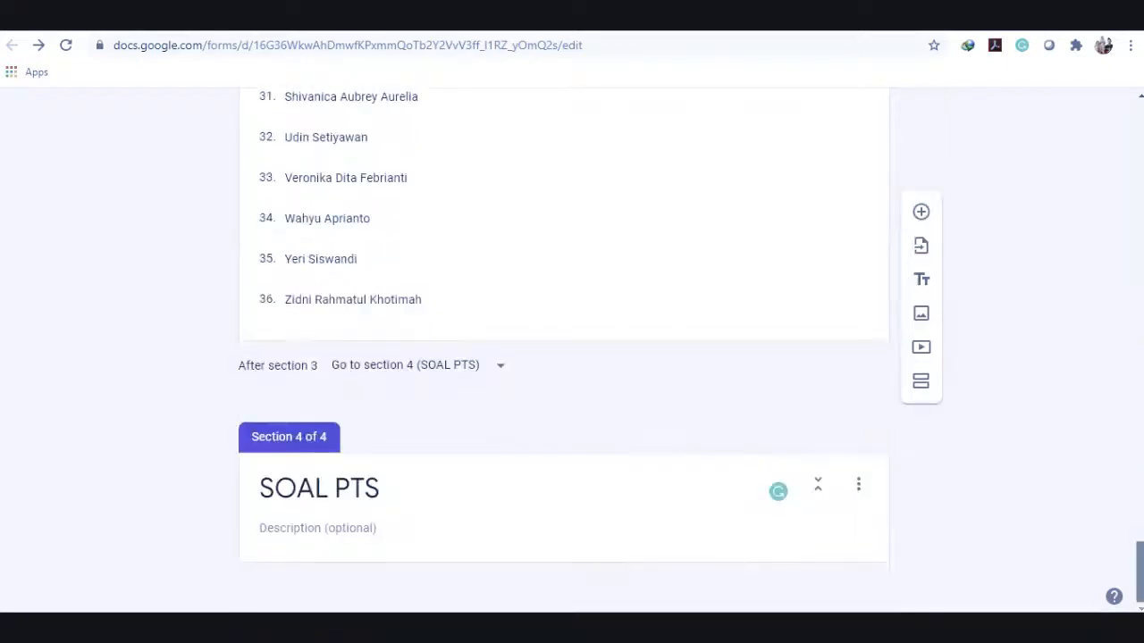
{"action": "left_click", "coordinate": [403, 525]}
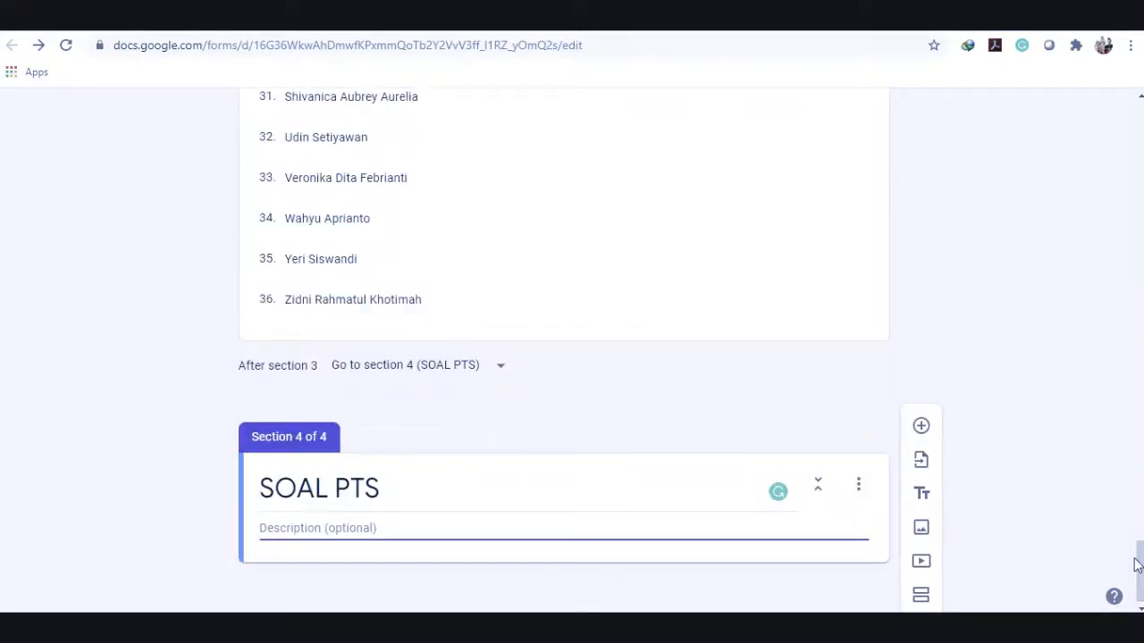
{"action": "left_click_drag", "start_coordinate": [1138, 564], "coordinate": [1140, 573]}
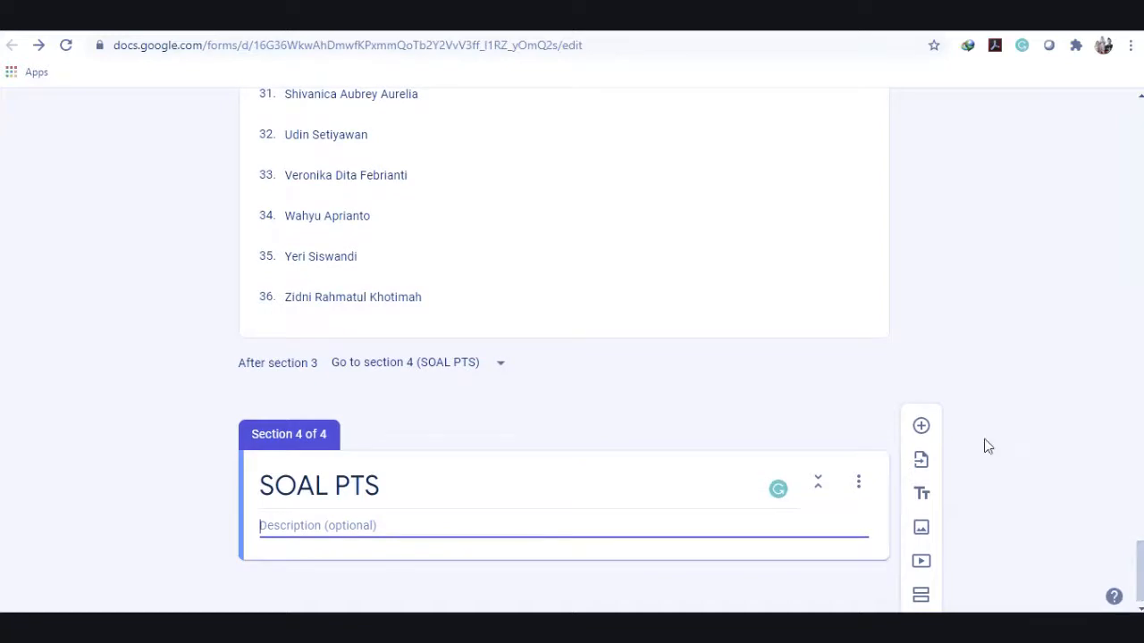
{"action": "left_click", "coordinate": [920, 428]}
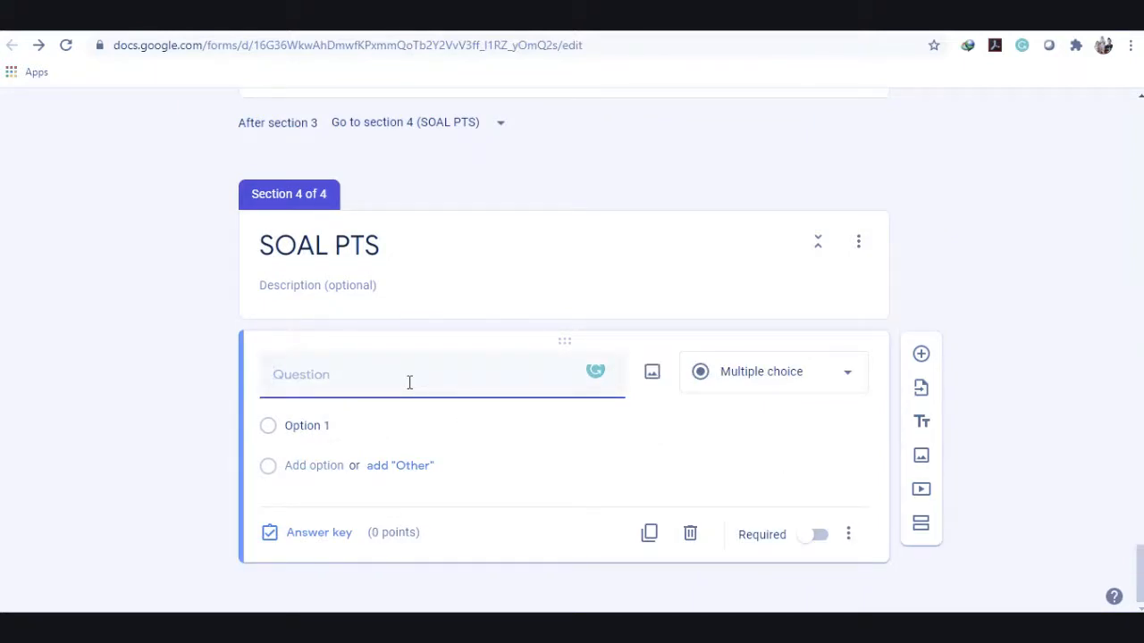
{"action": "mouse_move", "coordinate": [572, 32]}
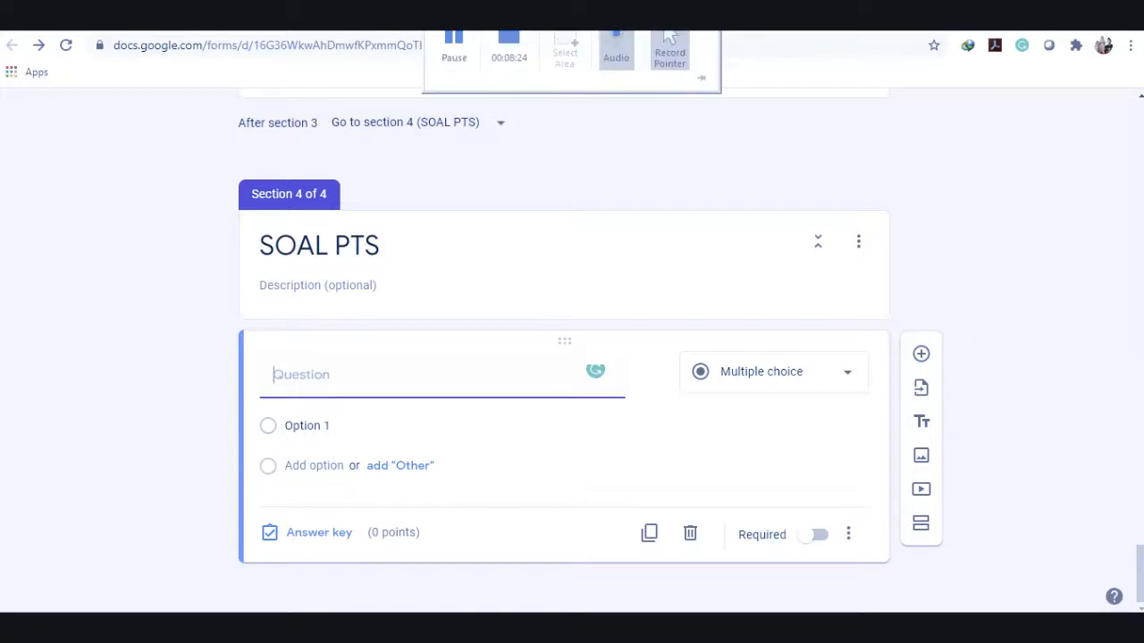
{"action": "left_click", "coordinate": [978, 33]}
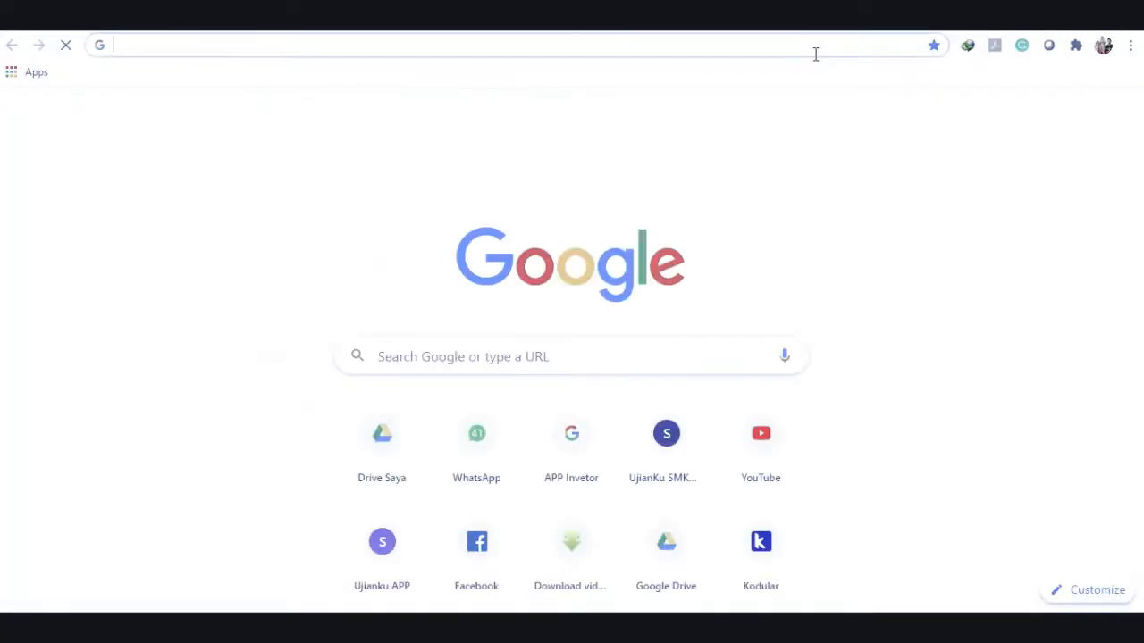
{"action": "left_click", "coordinate": [754, 39]}
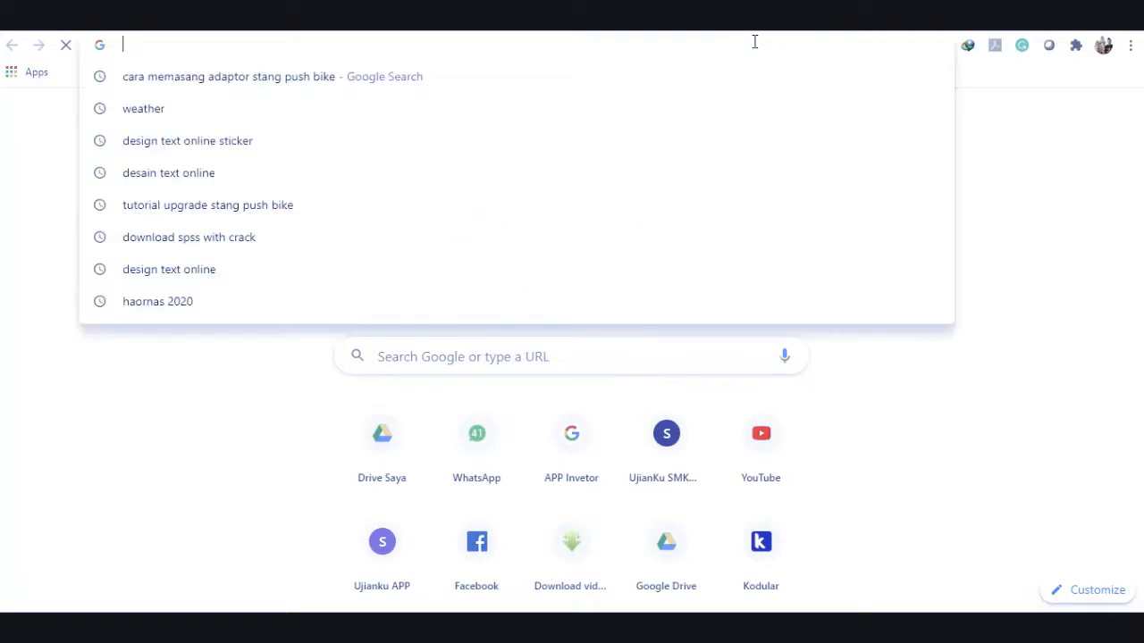
{"action": "type", "text": "PTS"}
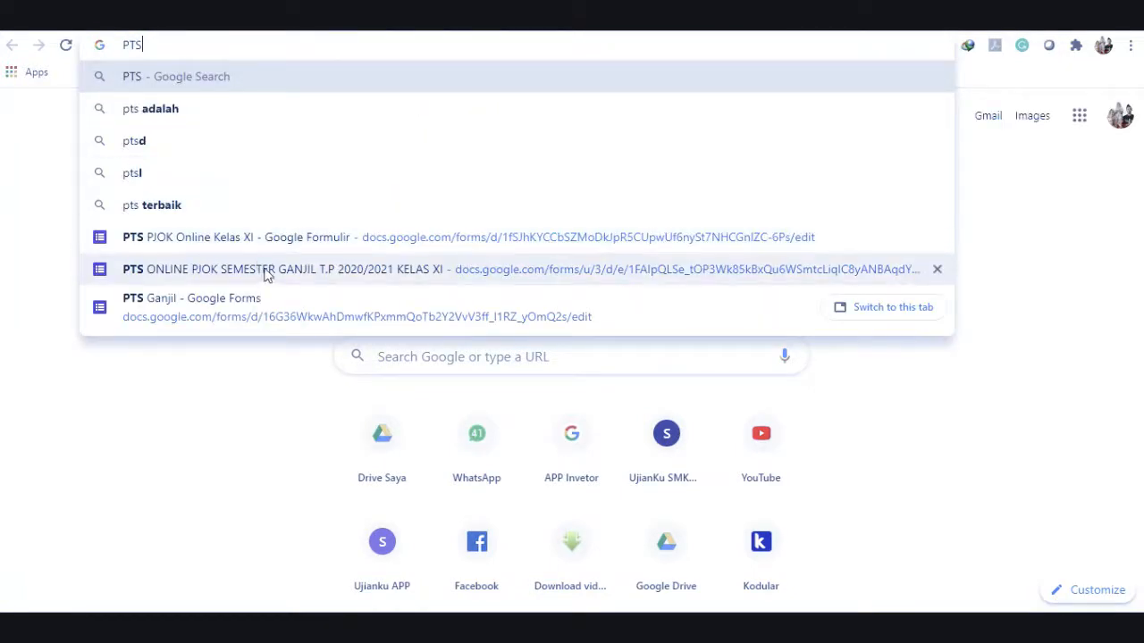
{"action": "left_click", "coordinate": [253, 306]}
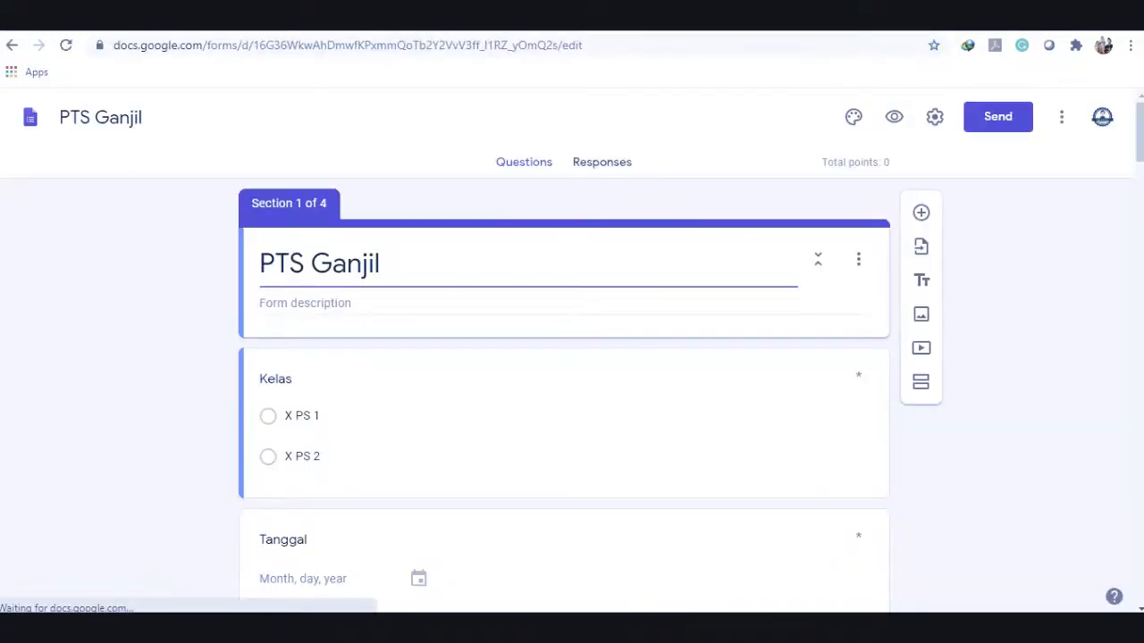
{"action": "left_click_drag", "start_coordinate": [1140, 141], "coordinate": [1042, 32]}
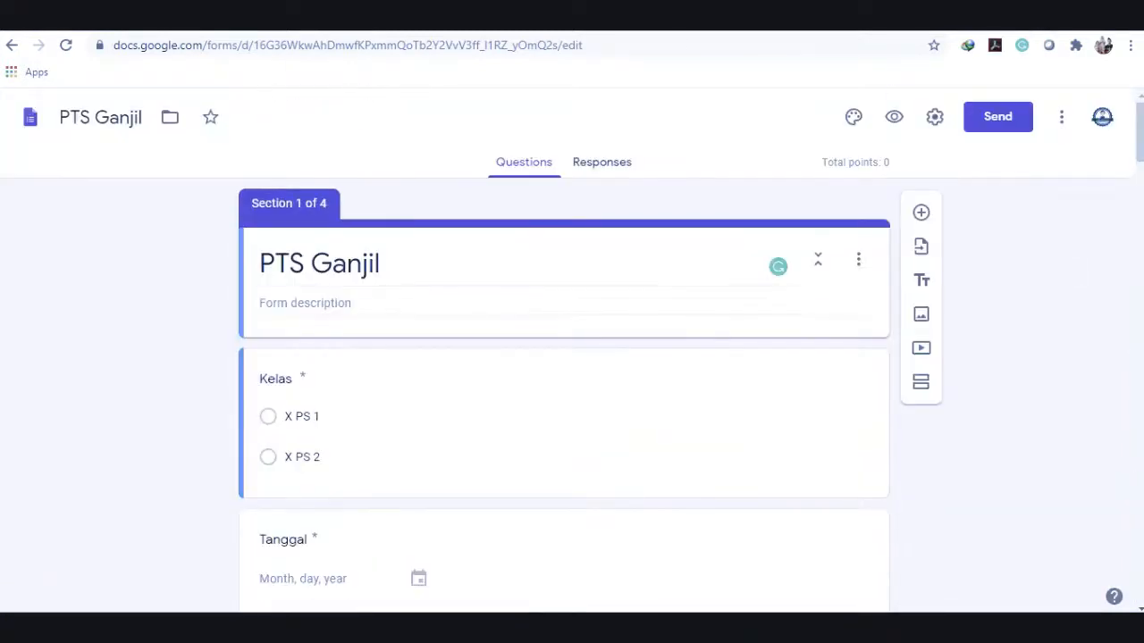
Find the existing PTS PJOK Online Kelas XI form in the browser history with "pts" and open it.
{"action": "left_click", "coordinate": [531, 46]}
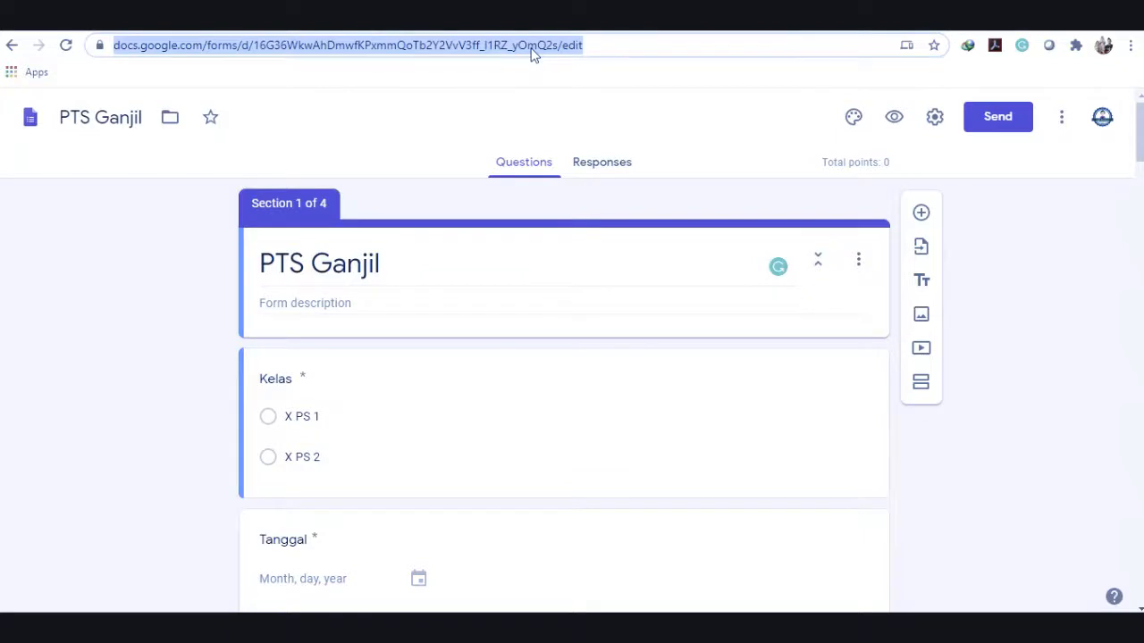
{"action": "type", "text": "pts"}
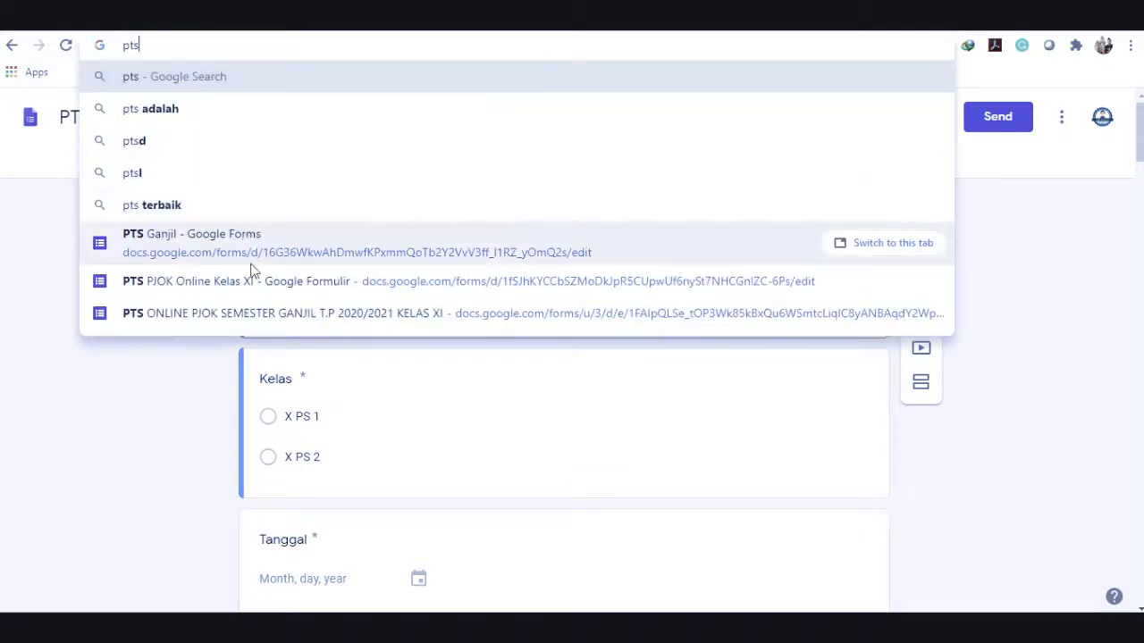
{"action": "left_click", "coordinate": [253, 281]}
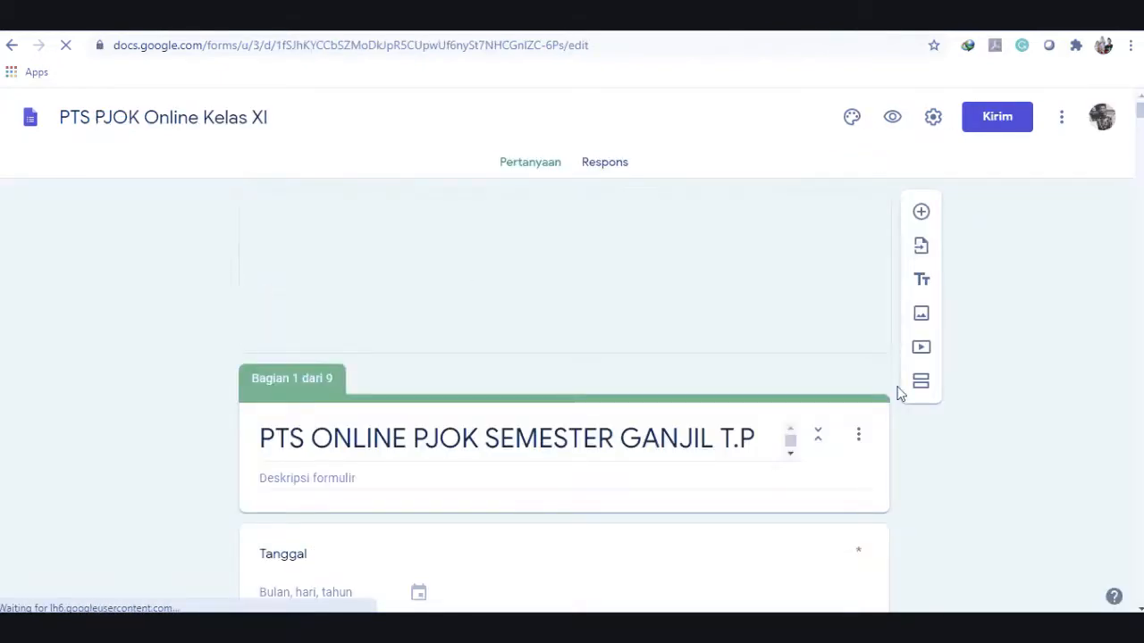
Copy the full "Aktivitas fisik yang dilakukan seseorang" question text and paste it into the new question in the PTS Ganjil form.
{"action": "left_click_drag", "start_coordinate": [1139, 108], "coordinate": [1139, 428]}
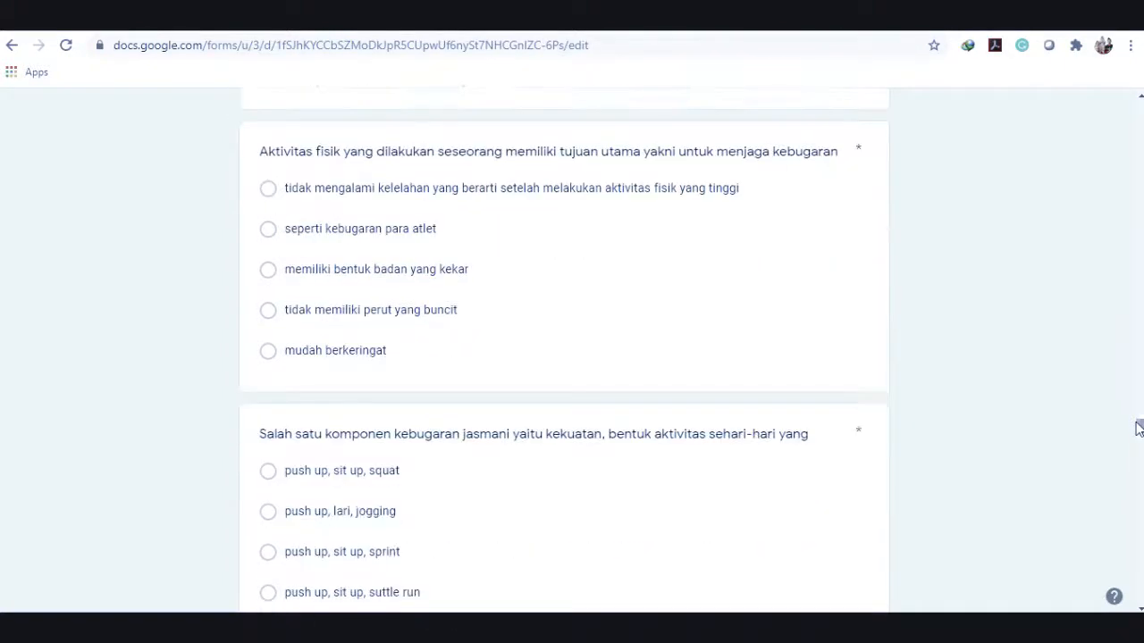
{"action": "triple_click", "coordinate": [465, 151]}
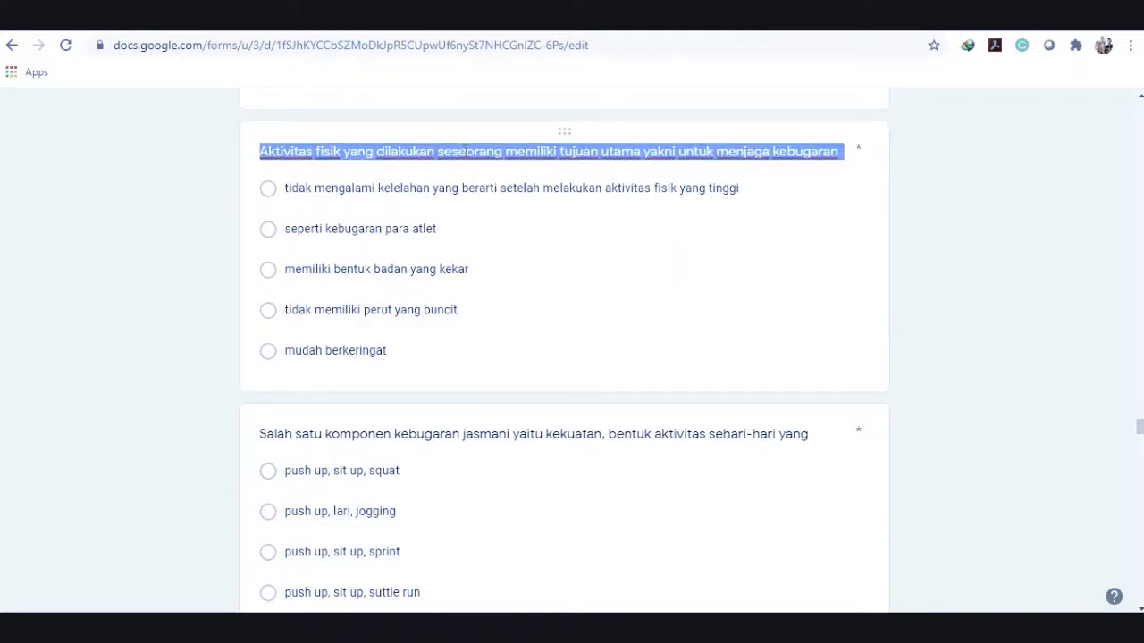
{"action": "left_click", "coordinate": [508, 37]}
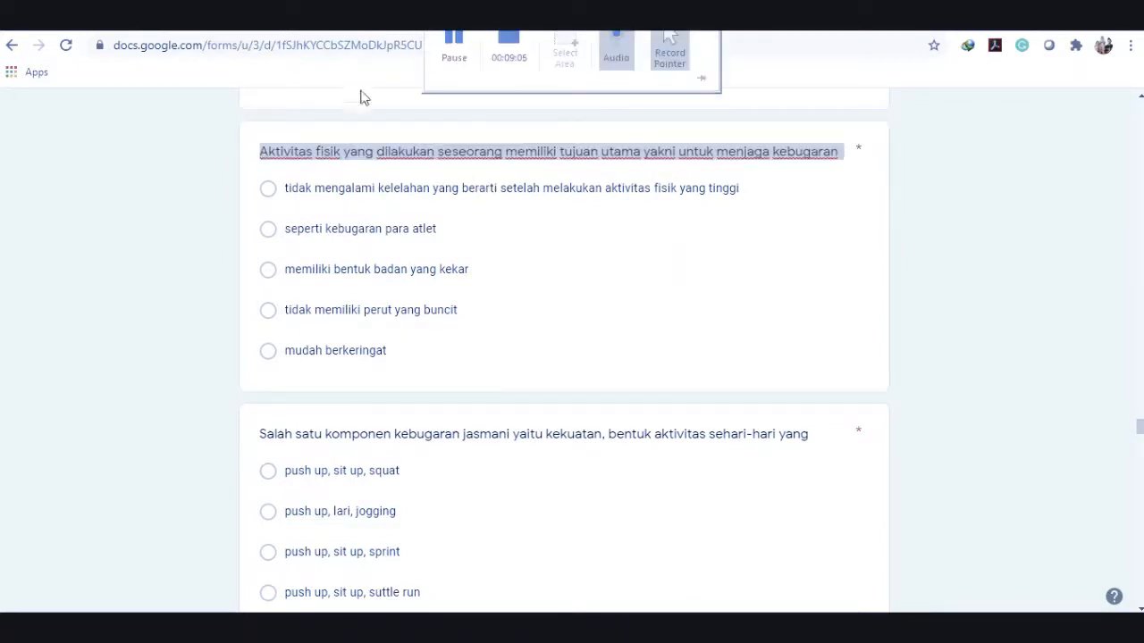
{"action": "left_click", "coordinate": [362, 99]}
{"action": "left_click", "coordinate": [471, 20]}
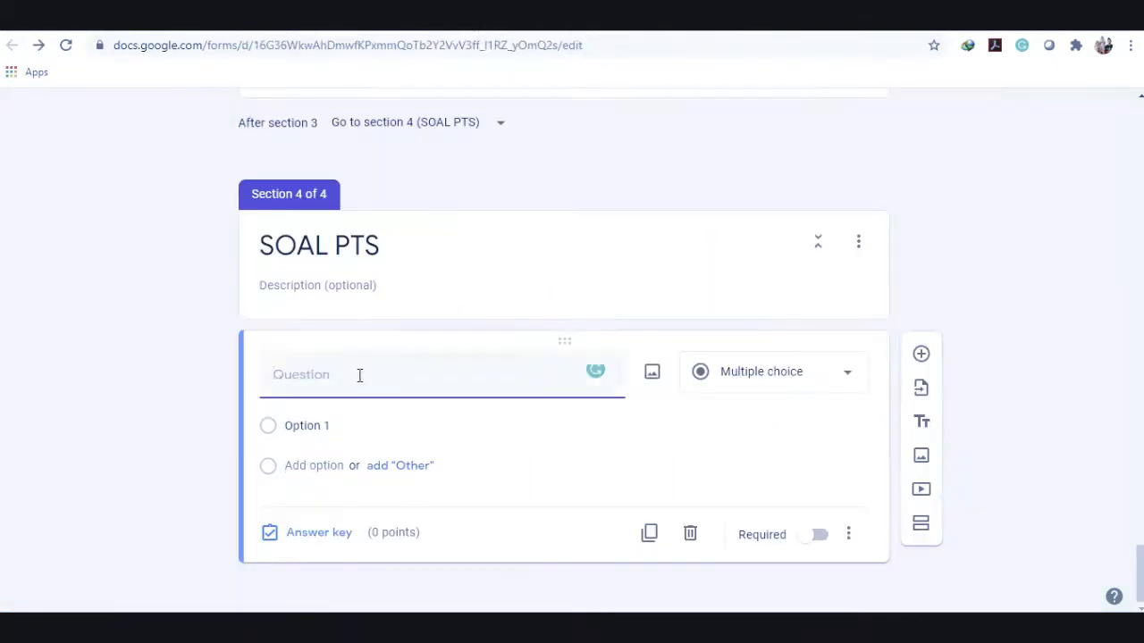
{"action": "type", "text": "Aktivitas fisik yang dilakukan seseorang memiliki tujuan utama yakni untuk menjaga kebugaran tubuh agar stamina dan juga daya tahan tubuh berada pada level yang baik sehingga badan menjadi tidak mudah terserang penyakit, salah satu tanda bahwa seseorang mencapai level kebugaran jasmani yang baik adalah ....."}
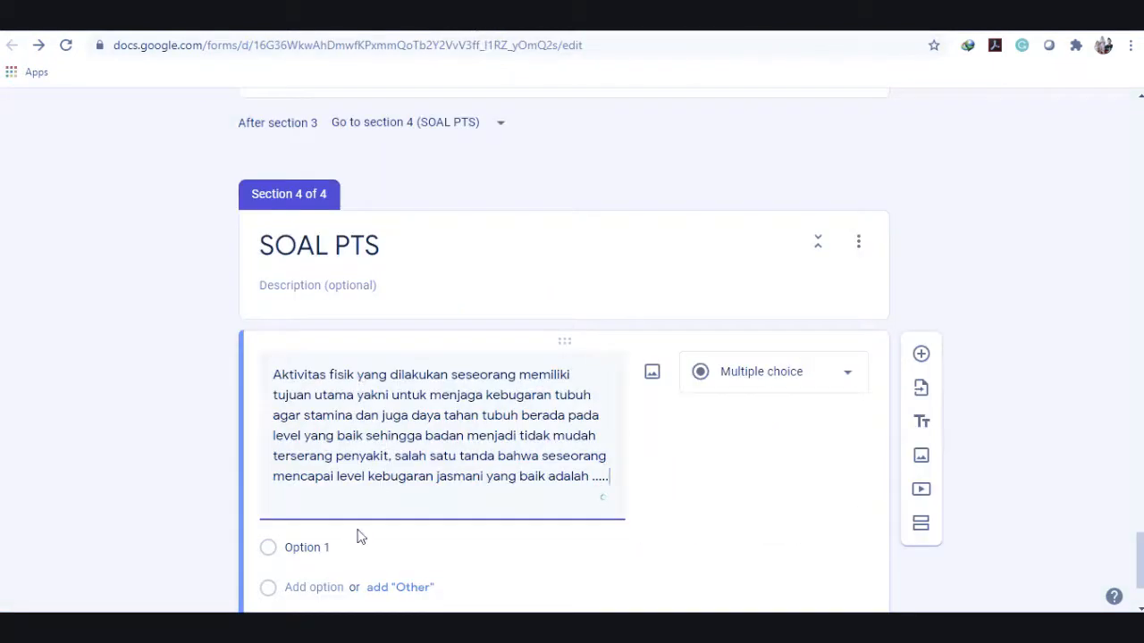
Return to the PTS PJOK Online Kelas XI form and select the text of the question's first answer option.
{"action": "left_click", "coordinate": [623, 20]}
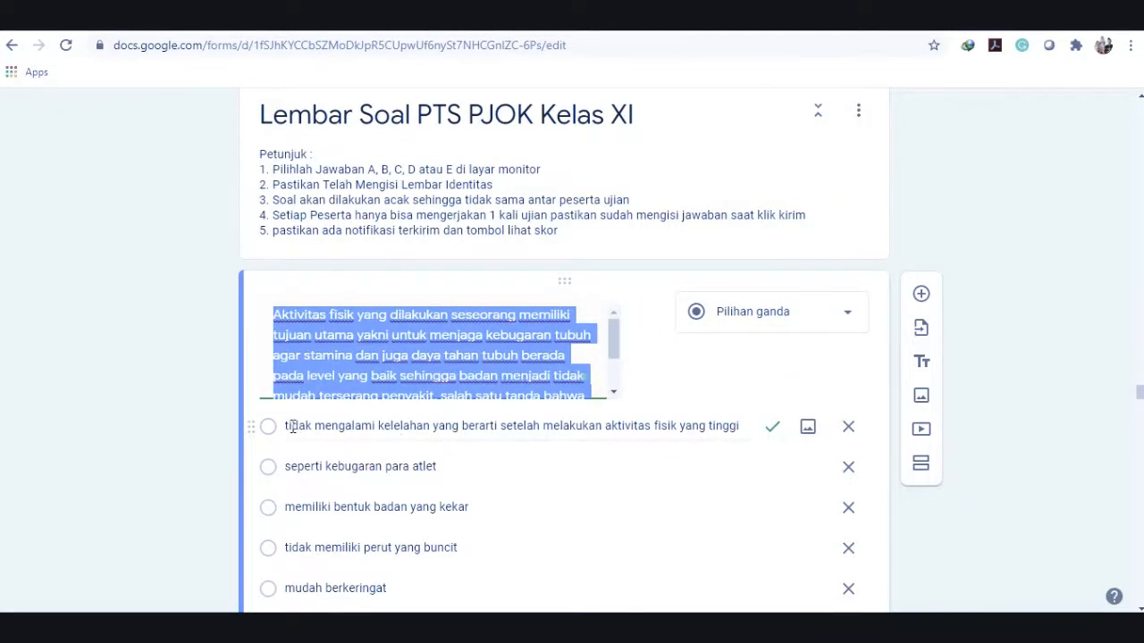
{"action": "left_click", "coordinate": [292, 427]}
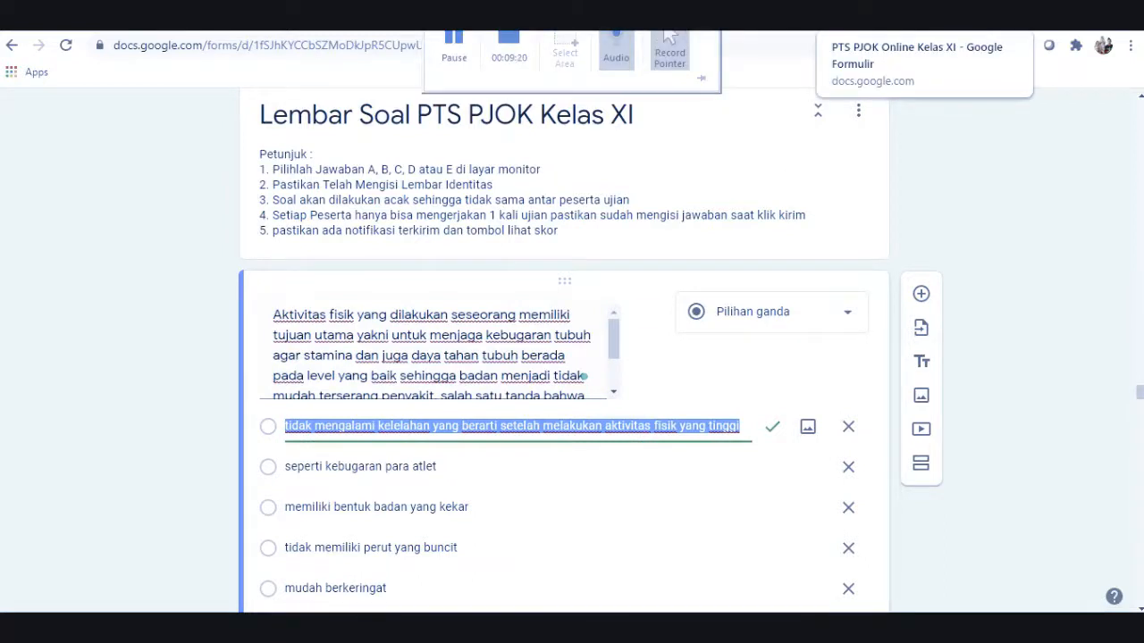
Switch to File Explorer and go up to the 1. SMKN 7 Surakarta folder, down to its exam documents.
{"action": "left_click", "coordinate": [171, 627]}
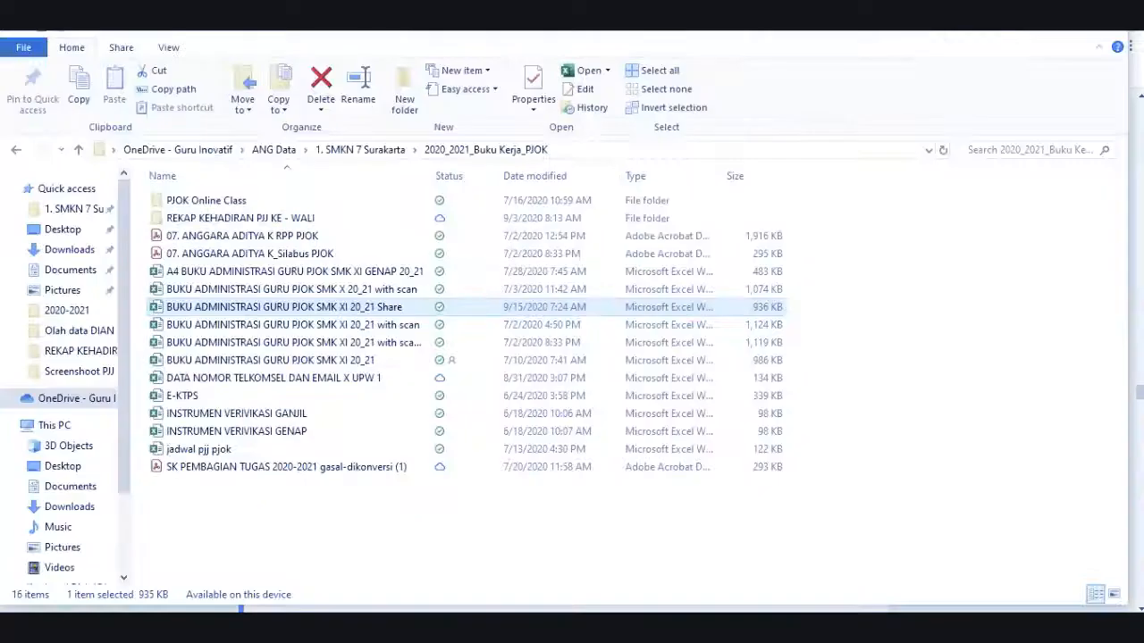
{"action": "key", "text": "alt+Up"}
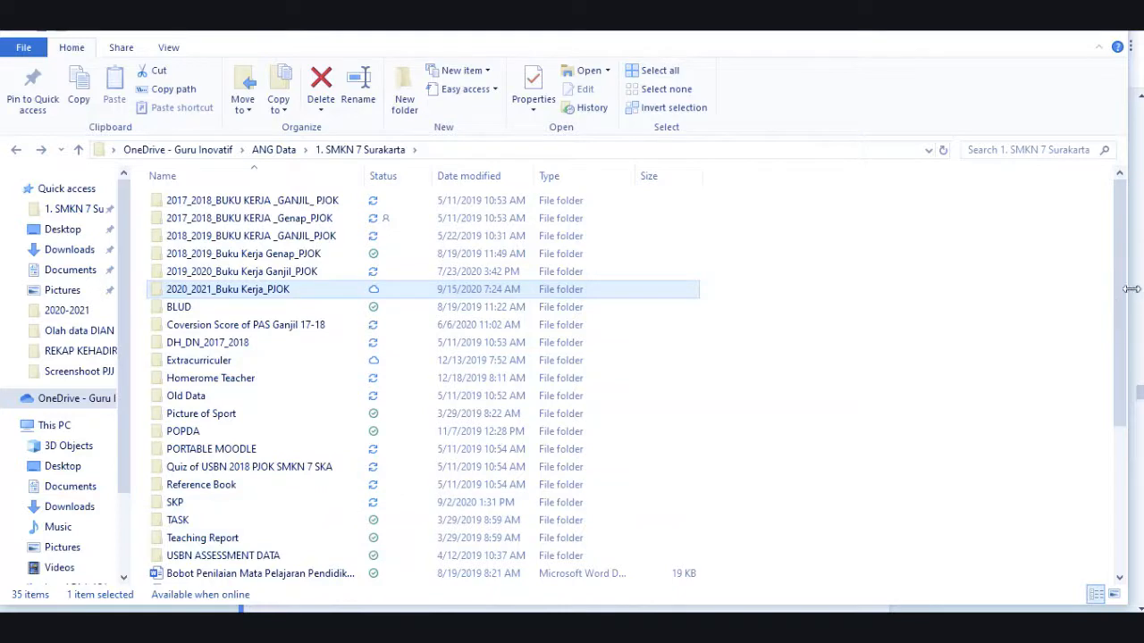
{"action": "left_click_drag", "start_coordinate": [1123, 294], "coordinate": [1065, 447]}
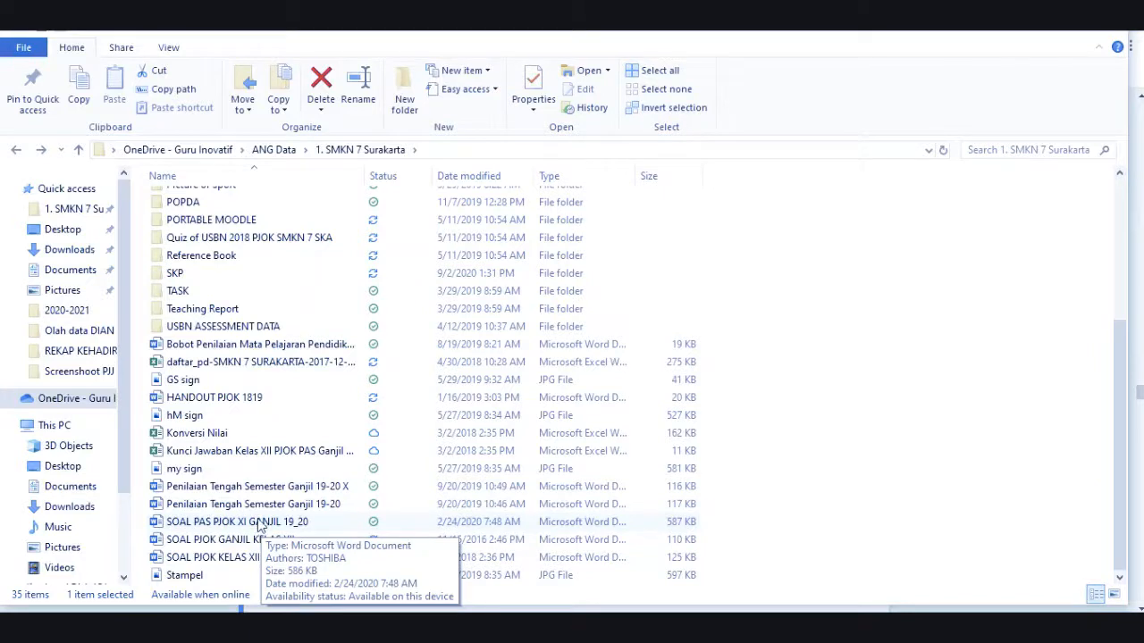
Open the Word document Penilaian Tengah Semester Ganjil 19-20 X, review its SOAL questions and close it.
{"action": "double_click", "coordinate": [277, 489]}
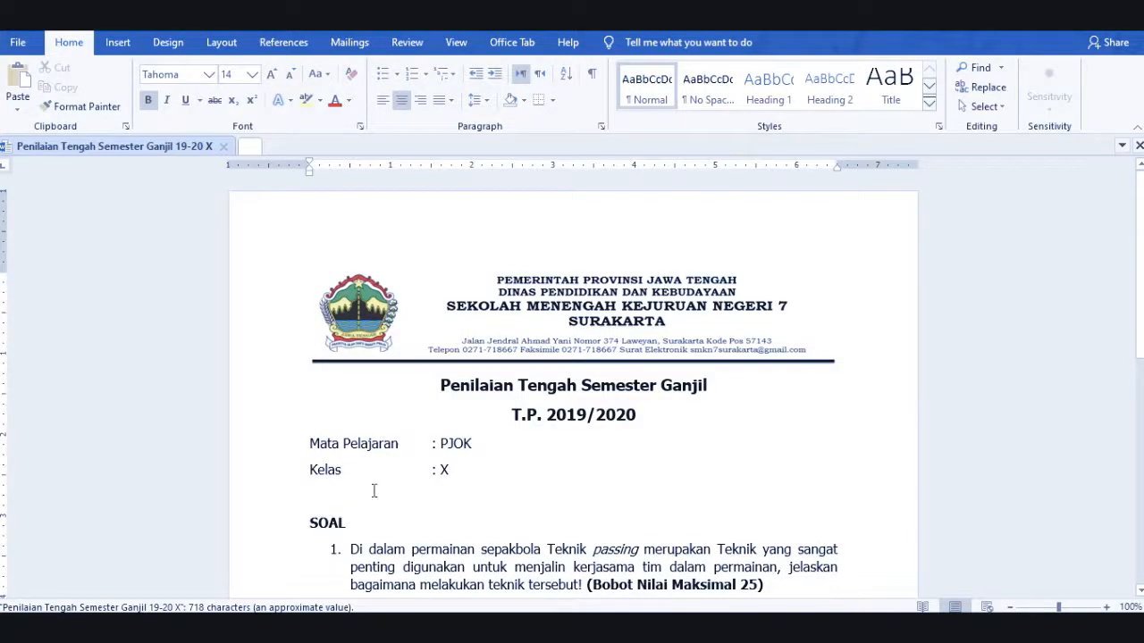
{"action": "scroll", "coordinate": [395, 497], "scroll_direction": "down", "scroll_amount": 4}
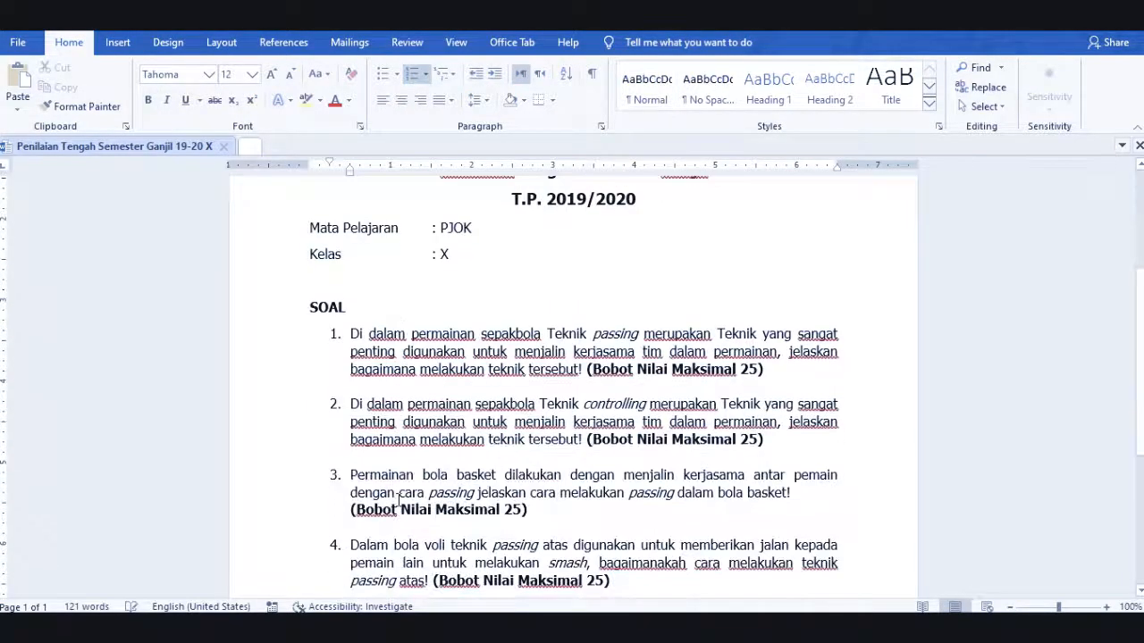
{"action": "left_click", "coordinate": [1121, 24]}
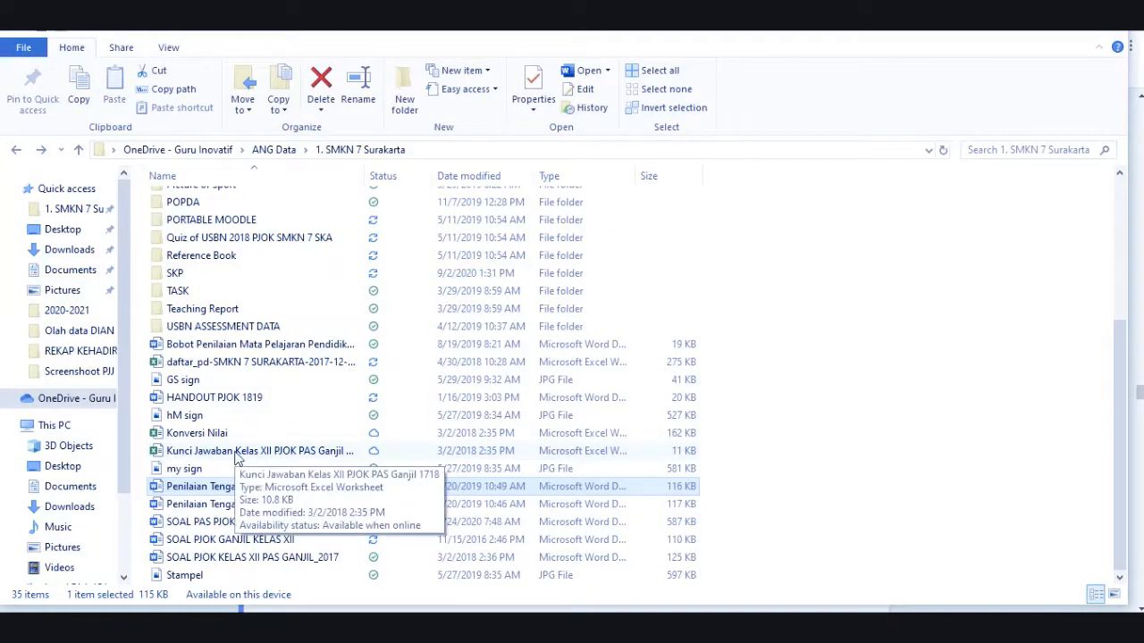
Open the Word document SOAL PAS PJOK XI GANJIL 19_20 and place the cursor in its first question.
{"action": "double_click", "coordinate": [237, 524]}
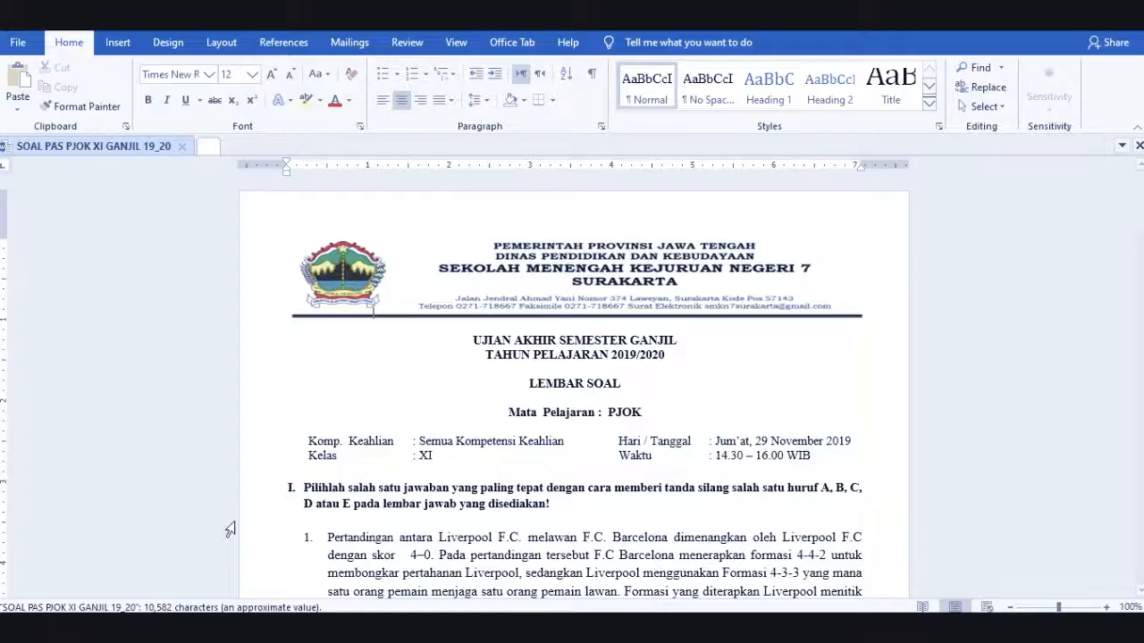
{"action": "left_click", "coordinate": [332, 525]}
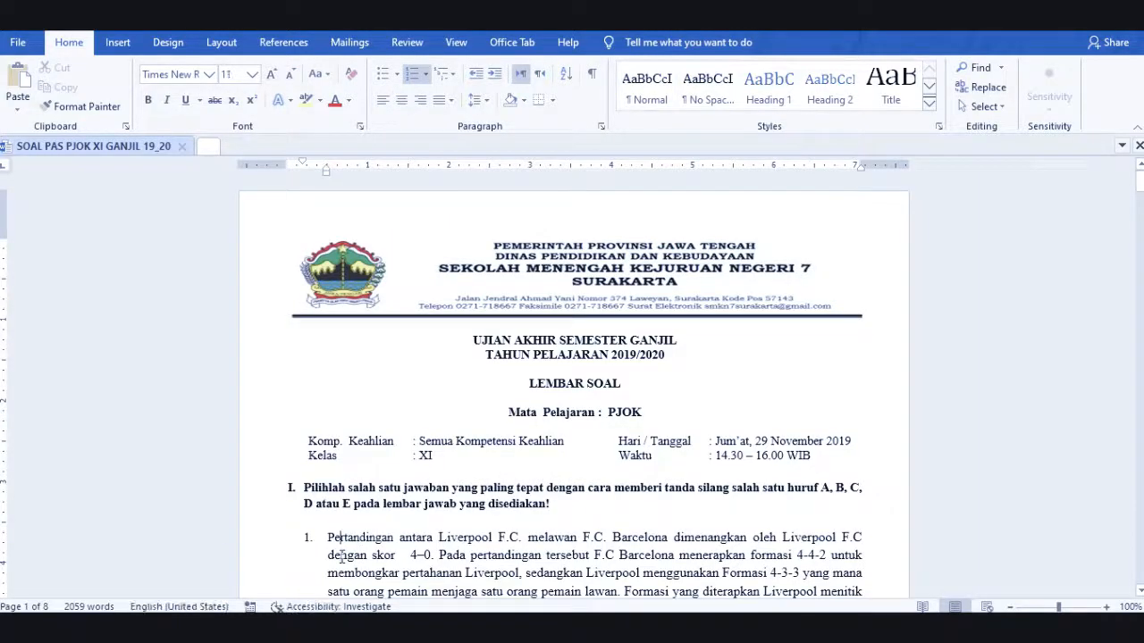
{"action": "left_click", "coordinate": [340, 547]}
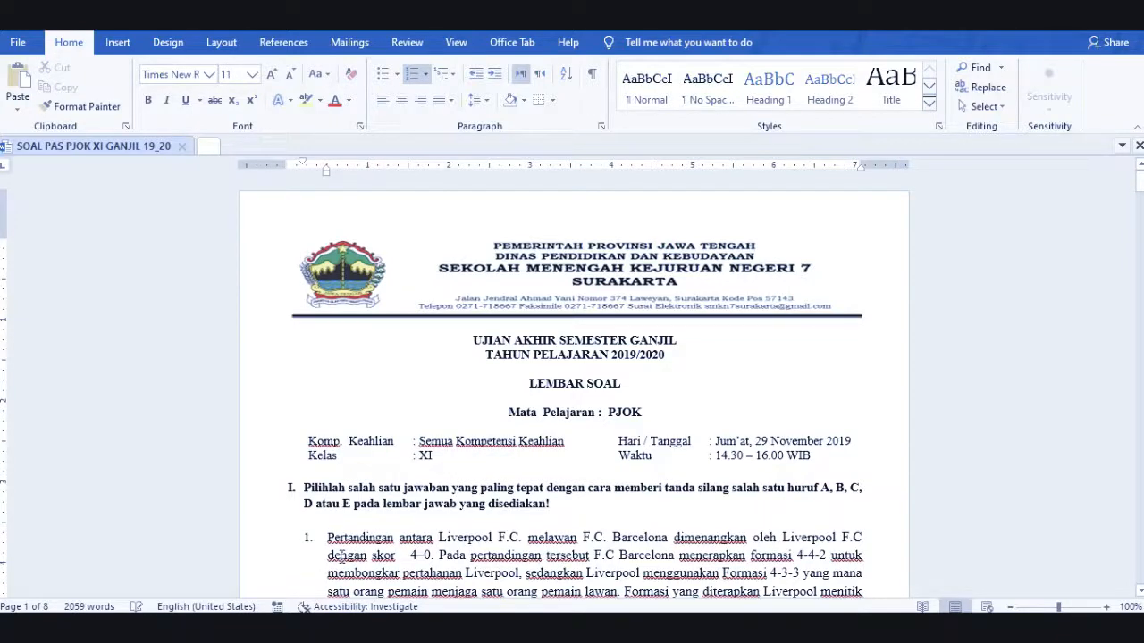
Copy the text of question 1 about Liverpool F.C. versus F.C. Barcelona from the Word document and switch to the browser.
{"action": "triple_click", "coordinate": [340, 555]}
{"action": "scroll", "coordinate": [341, 555], "scroll_direction": "down", "scroll_amount": 3}
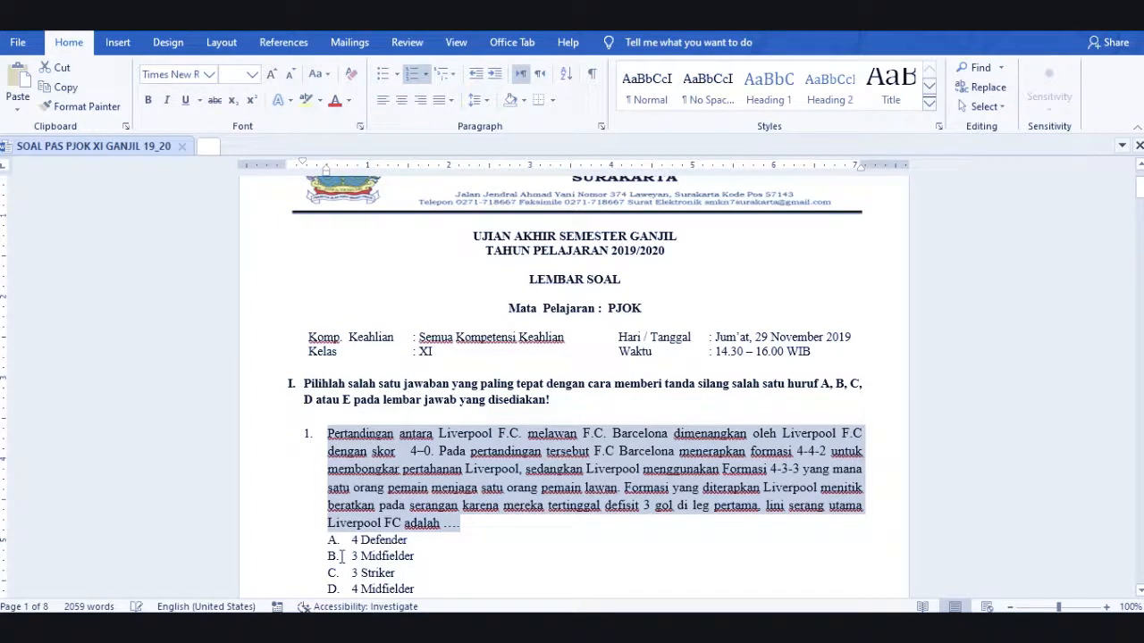
{"action": "key", "text": "alt+Tab"}
{"action": "key", "text": "alt+Tab"}
{"action": "key", "text": "alt+Tab"}
{"action": "key", "text": "alt+Tab"}
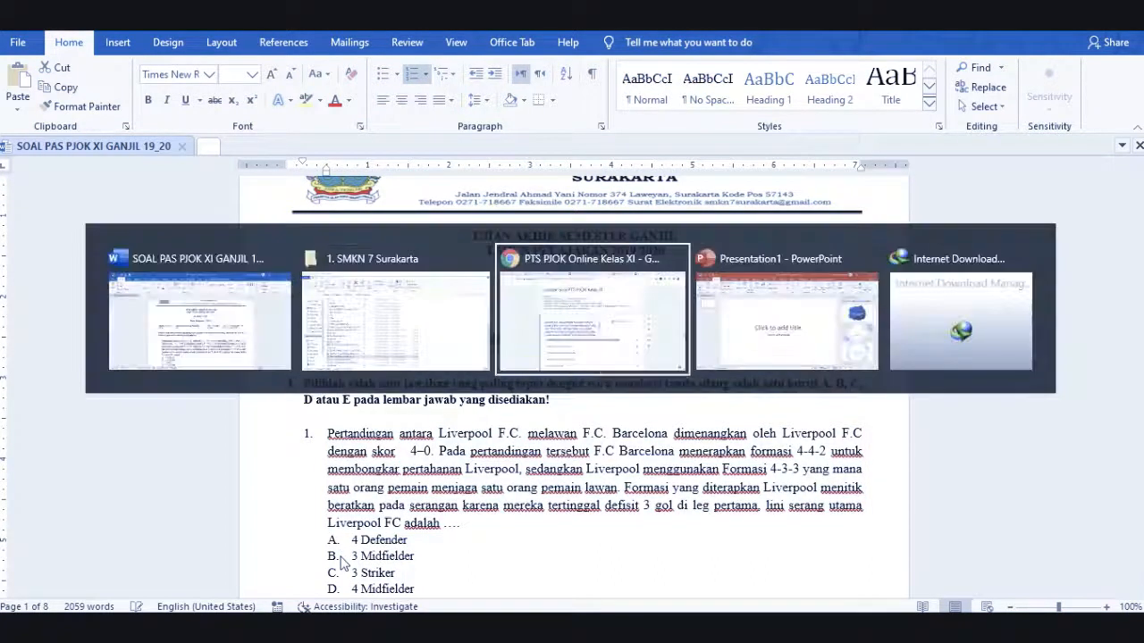
{"action": "key", "text": "alt+Tab"}
{"action": "key", "text": "alt+Tab"}
{"action": "key", "text": "alt+Tab"}
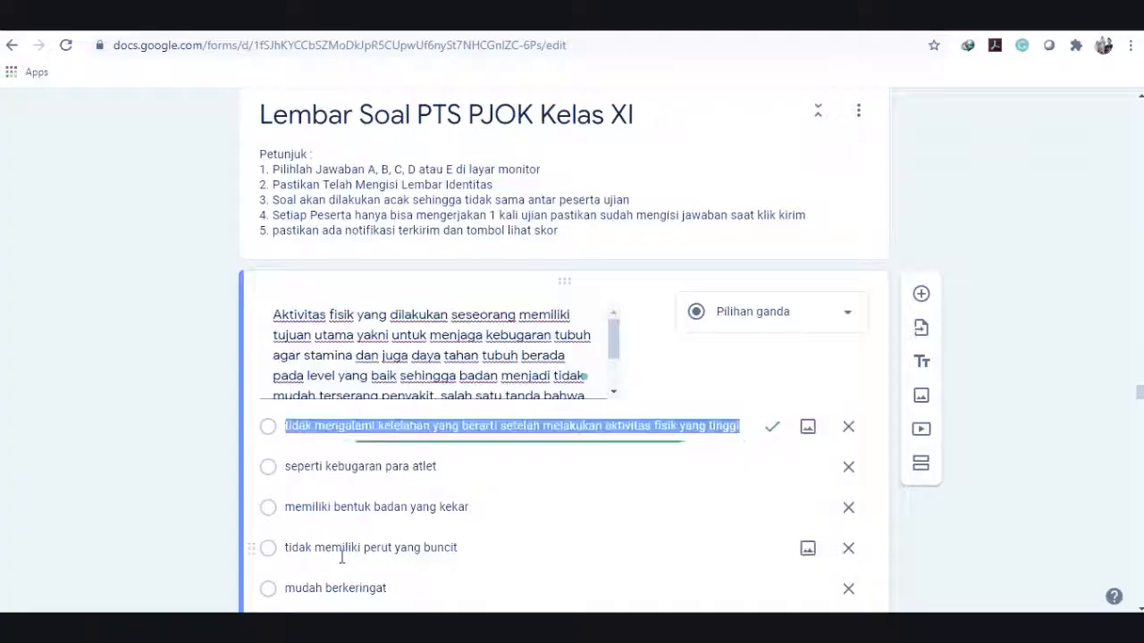
In the quiz form's SOAL PTS section, replace the question text with the copied Liverpool question, without its leading number.
{"action": "mouse_move", "coordinate": [598, 19]}
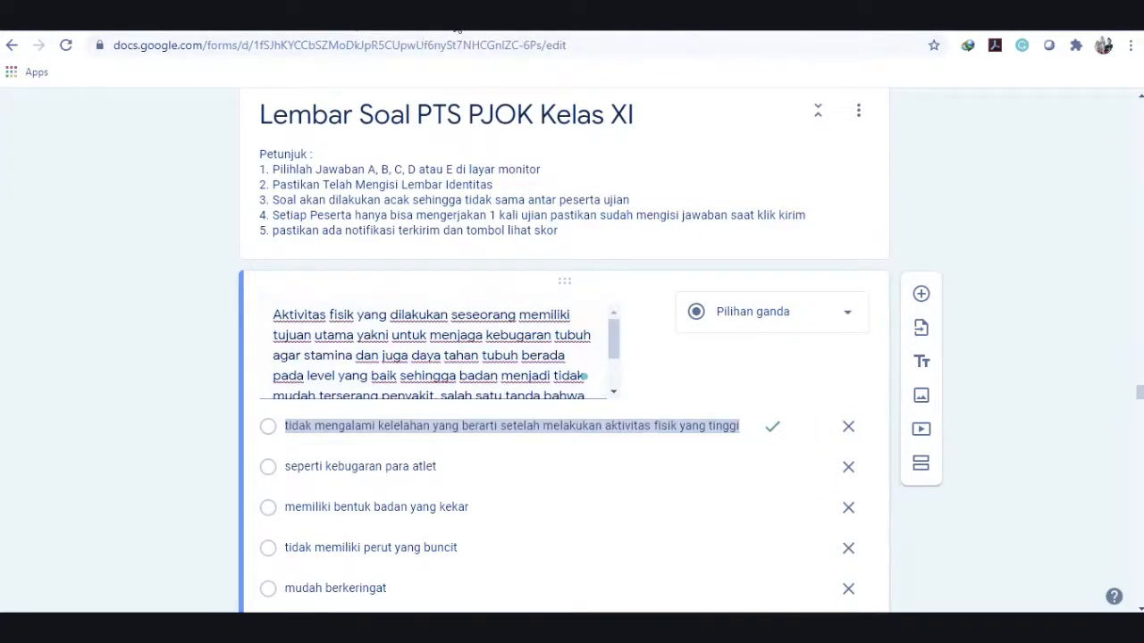
{"action": "left_click", "coordinate": [454, 23]}
{"action": "left_click", "coordinate": [332, 399]}
{"action": "key", "text": "ctrl+a"}
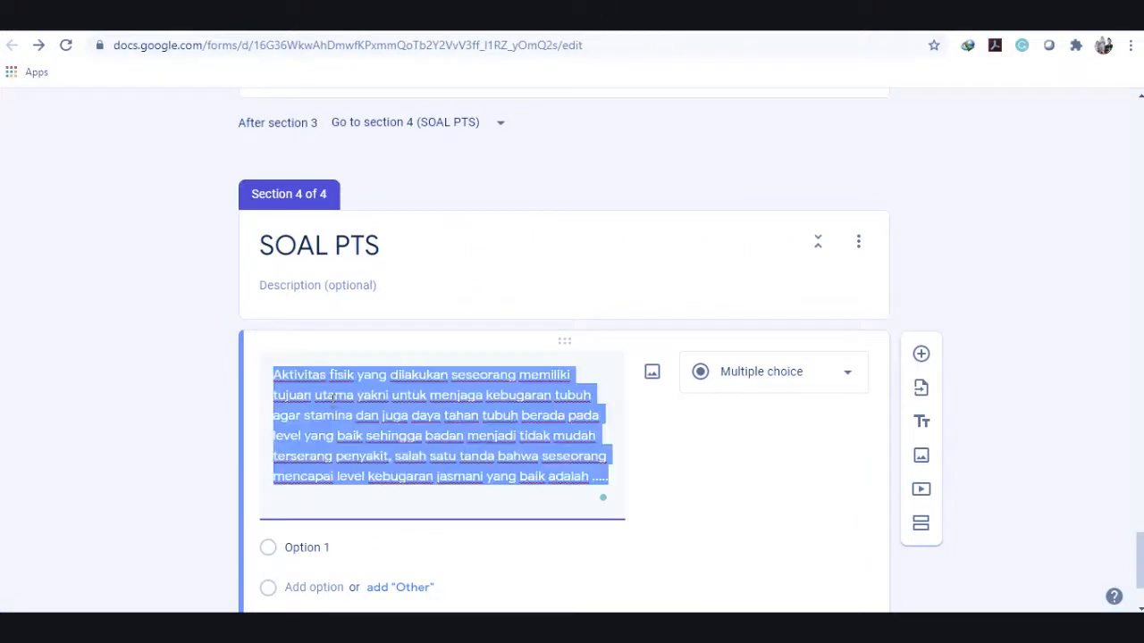
{"action": "type", "text": "1.\tPertandingan antara Liverpool F.C. melawan F.C. Barcelona dimenangkan oleh Liverpool F.C dengan skor  4–0. Pada pertandingan tersebut F.C Barcelona menerapkan formasi 4-4-2 untuk membongkar pertahanan Liverpool, sedangkan Liverpool menggunakan Formasi 4-3-3 yang mana satu orang pemain menjaga satu orang pemain lawan. Formasi yang diterapkan Liverpool menitik beratkan pada serangan karena mereka tertinggal defisit 3 gol di leg pertama, lini serang utama Liverpool FC adalah ...."}
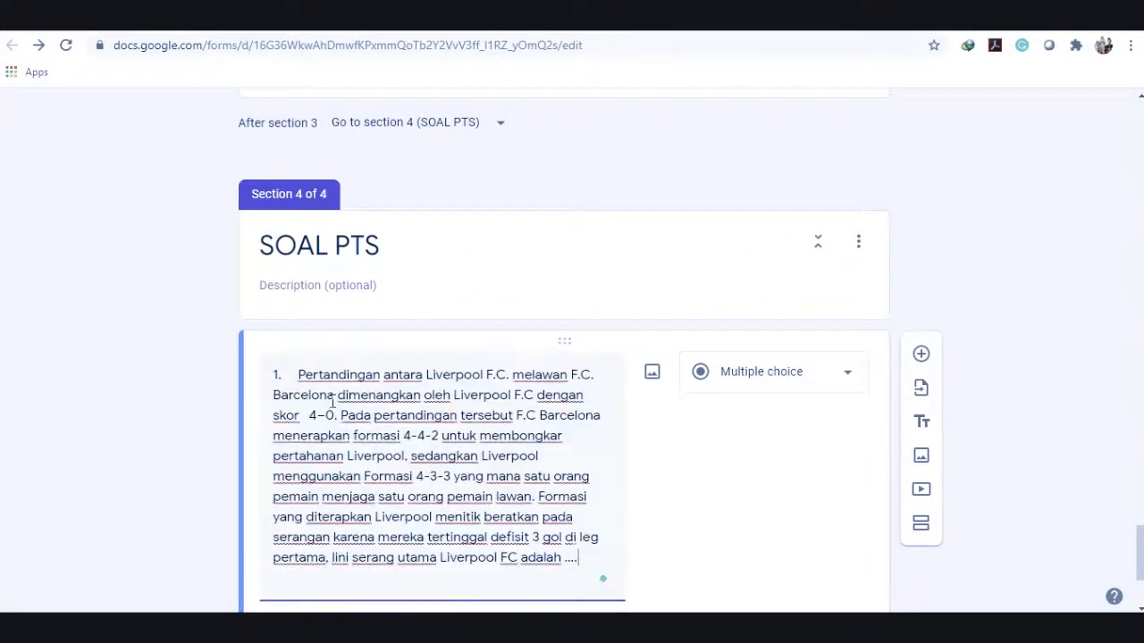
{"action": "left_click", "coordinate": [296, 373]}
{"action": "key", "text": "BackSpace"}
{"action": "key", "text": "BackSpace"}
{"action": "key", "text": "BackSpace"}
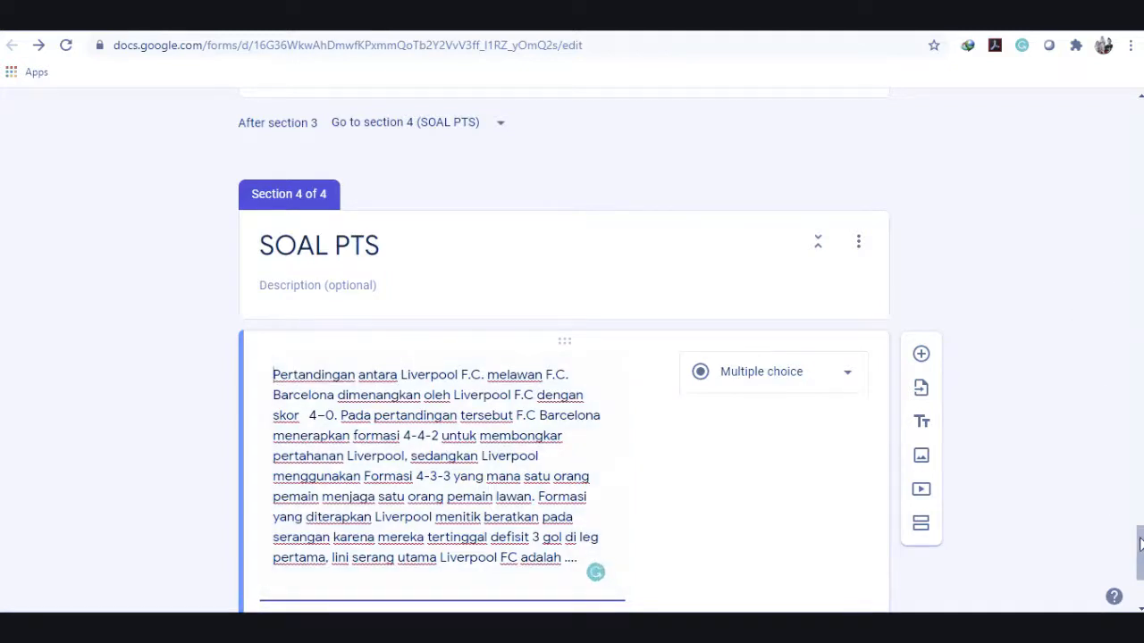
Copy question 1's answers from Word into the form's options: 4 Defender, 3 Midfielder, 3 Striker, 4 Midfielder and 2 Defender.
{"action": "scroll", "coordinate": [1141, 546], "scroll_direction": "down", "scroll_amount": 2}
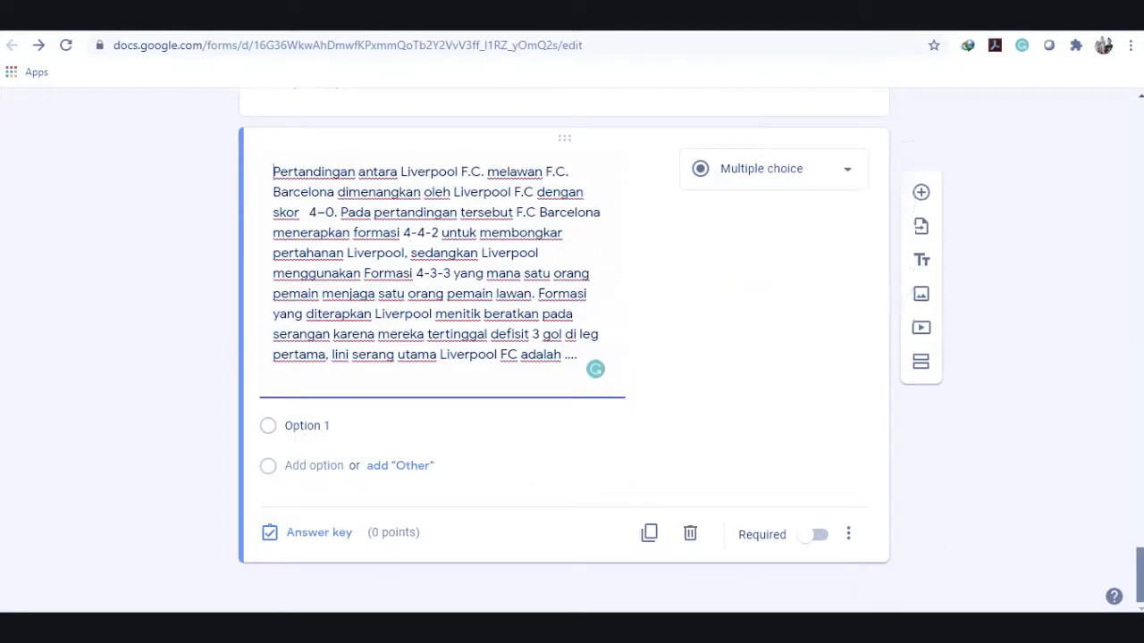
{"action": "left_click", "coordinate": [308, 427]}
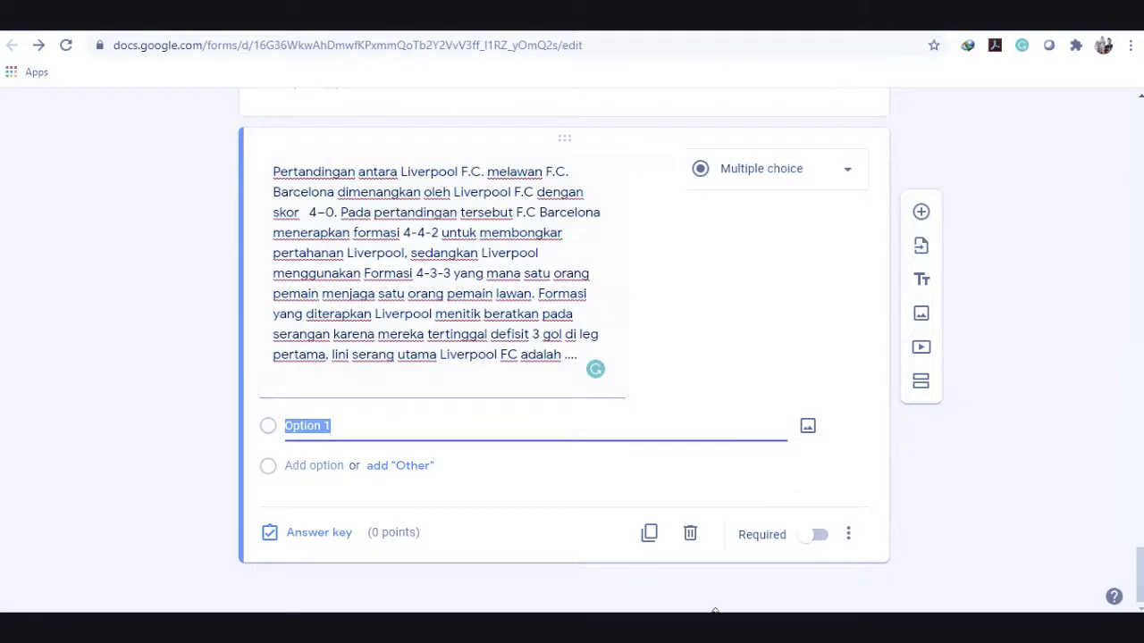
{"action": "key", "text": "alt+Tab"}
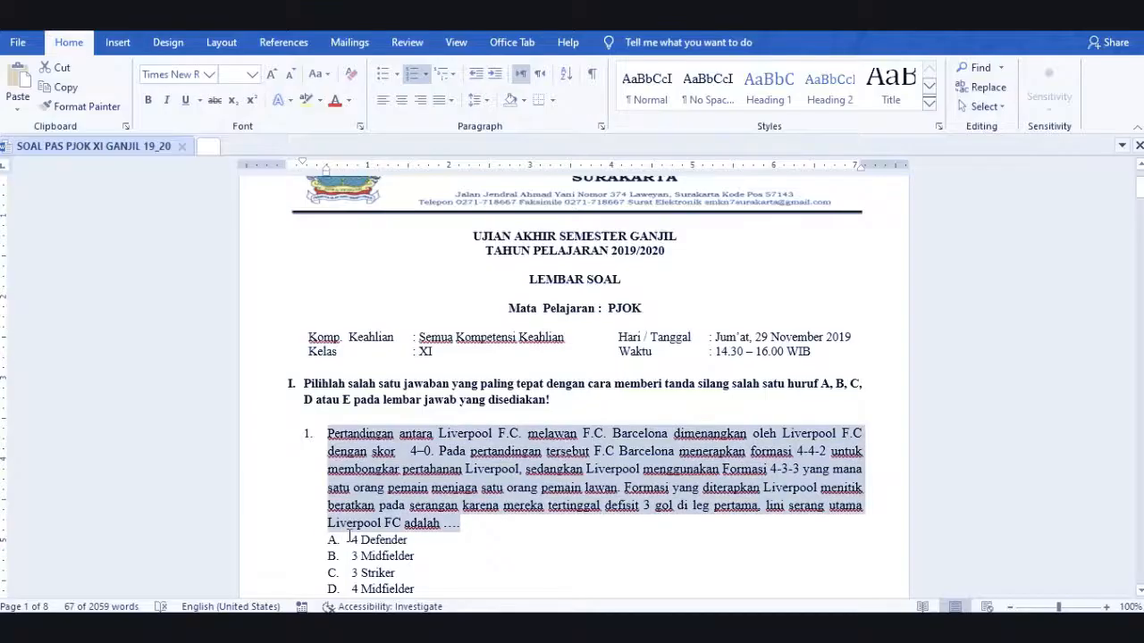
{"action": "left_click_drag", "start_coordinate": [353, 539], "coordinate": [409, 511]}
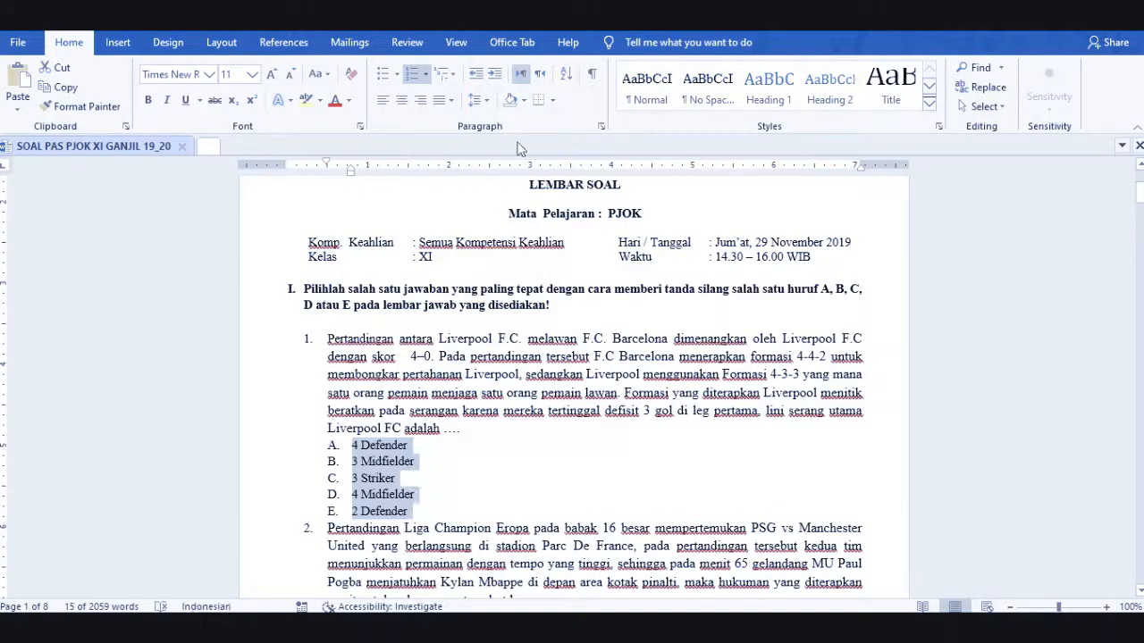
{"action": "key", "text": "alt+Tab"}
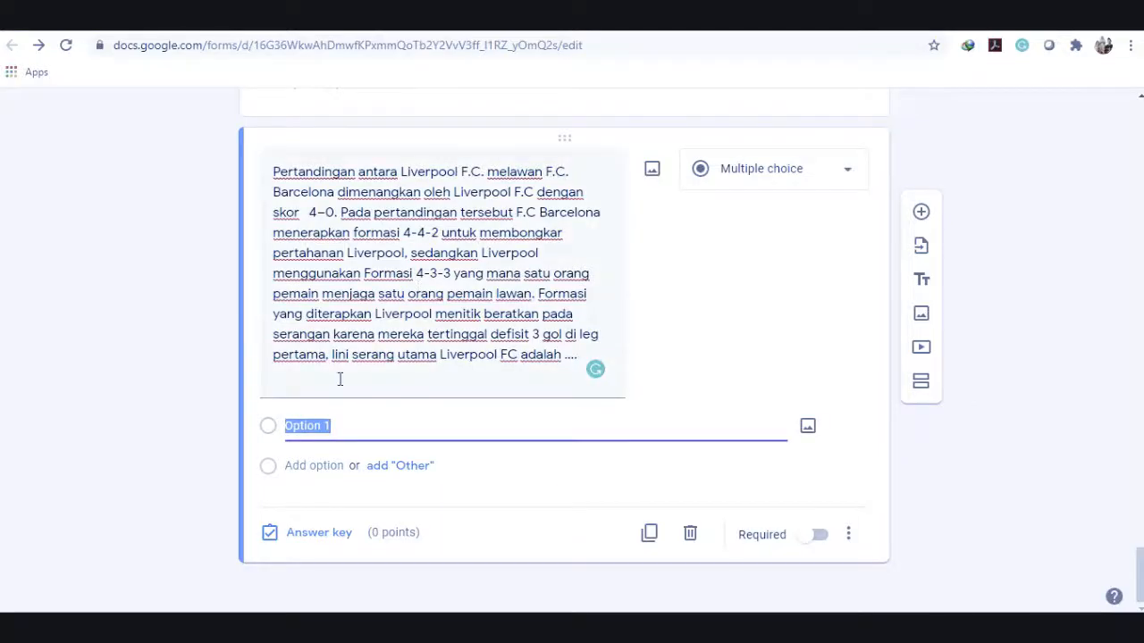
{"action": "type", "text": "A.\t4 Defender B.\t3 Midfielder C.\t3 Striker D.\t4 Midfielder E.\t2 Defender"}
{"action": "left_click", "coordinate": [128, 463]}
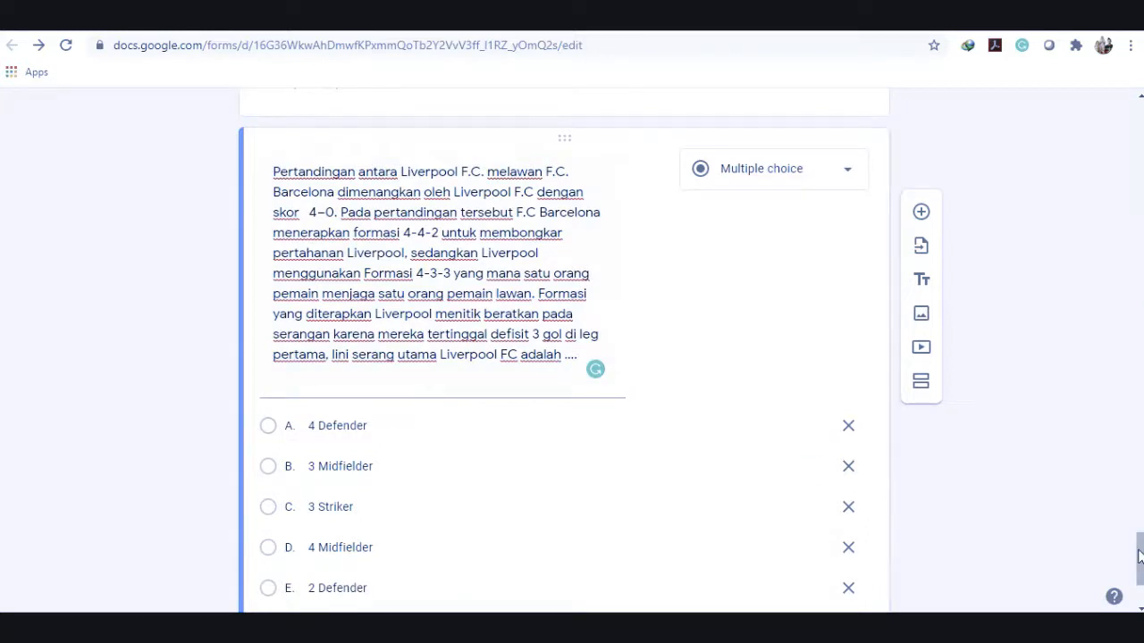
{"action": "left_click_drag", "start_coordinate": [1139, 557], "coordinate": [1141, 576]}
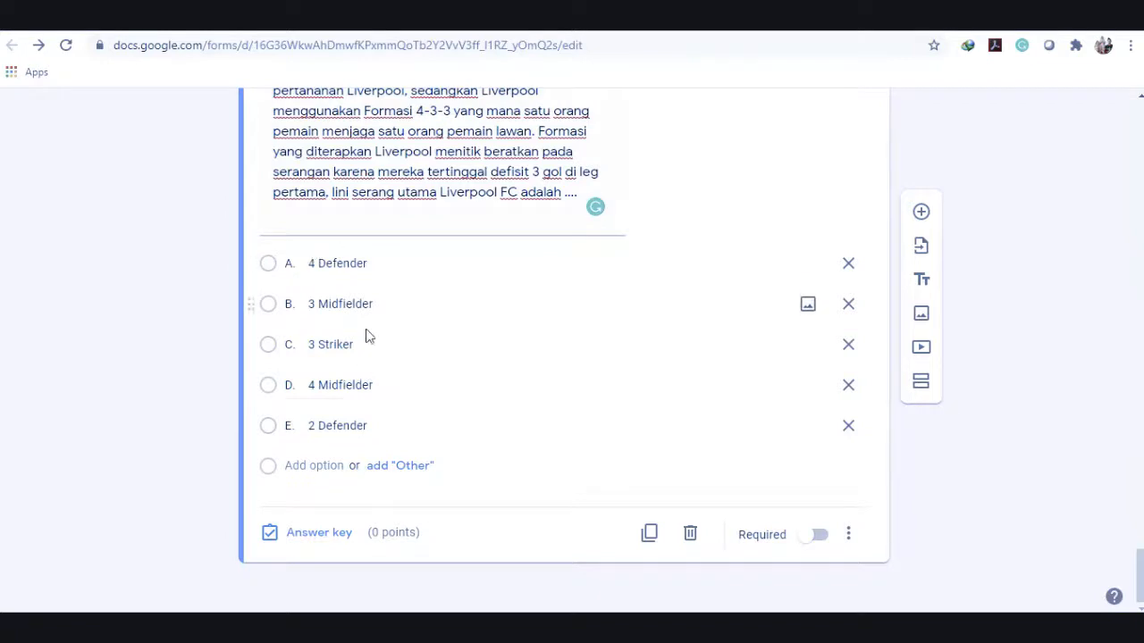
Check the Liverpool question's extra options, including Shuffle option order, and make the question required.
{"action": "left_click", "coordinate": [848, 536]}
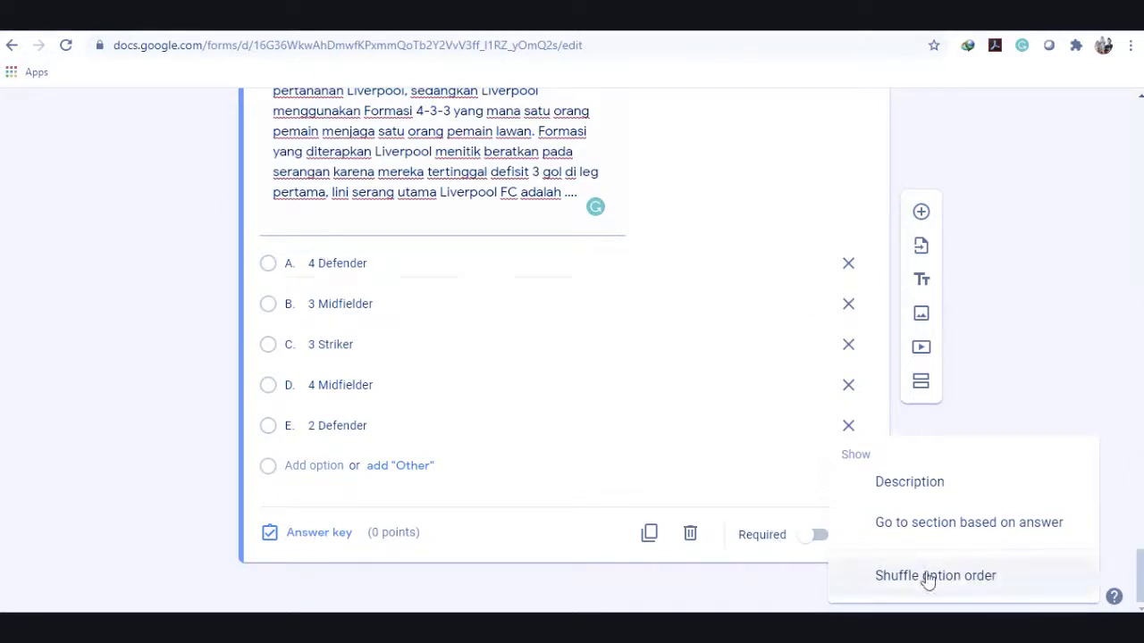
{"action": "left_click", "coordinate": [761, 562]}
{"action": "left_click", "coordinate": [819, 541]}
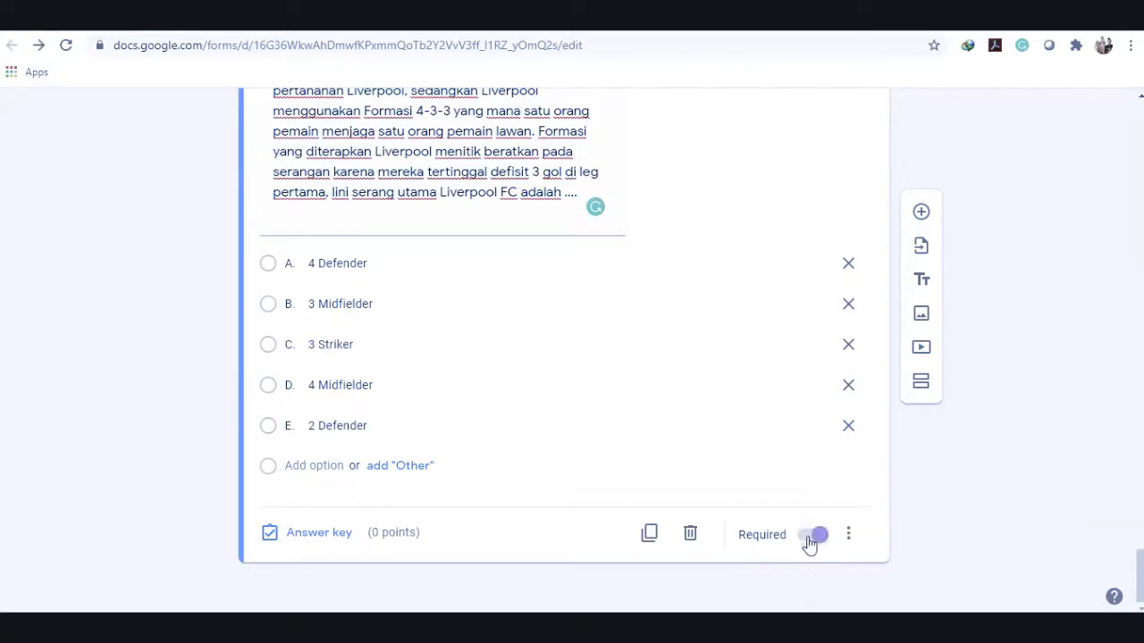
{"action": "mouse_move", "coordinate": [1140, 573]}
{"action": "left_mouse_down"}
{"action": "mouse_move", "coordinate": [1141, 533]}
{"action": "mouse_move", "coordinate": [1140, 574]}
{"action": "left_mouse_up"}
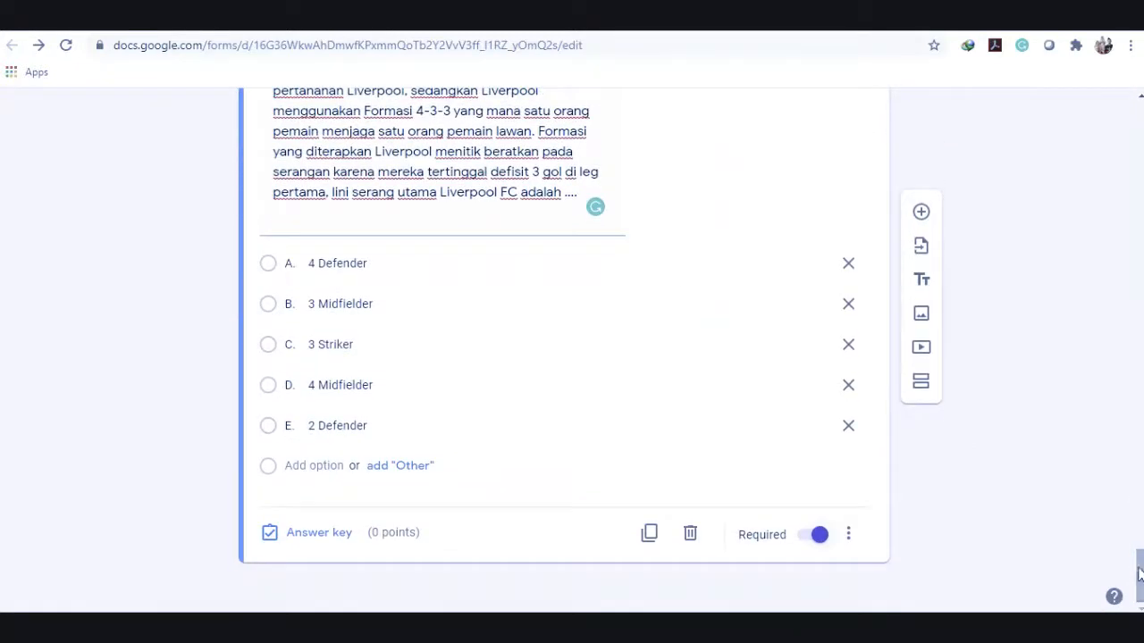
Set the Liverpool question's answer key to C. 3 Striker, worth 20 points.
{"action": "left_click", "coordinate": [338, 534]}
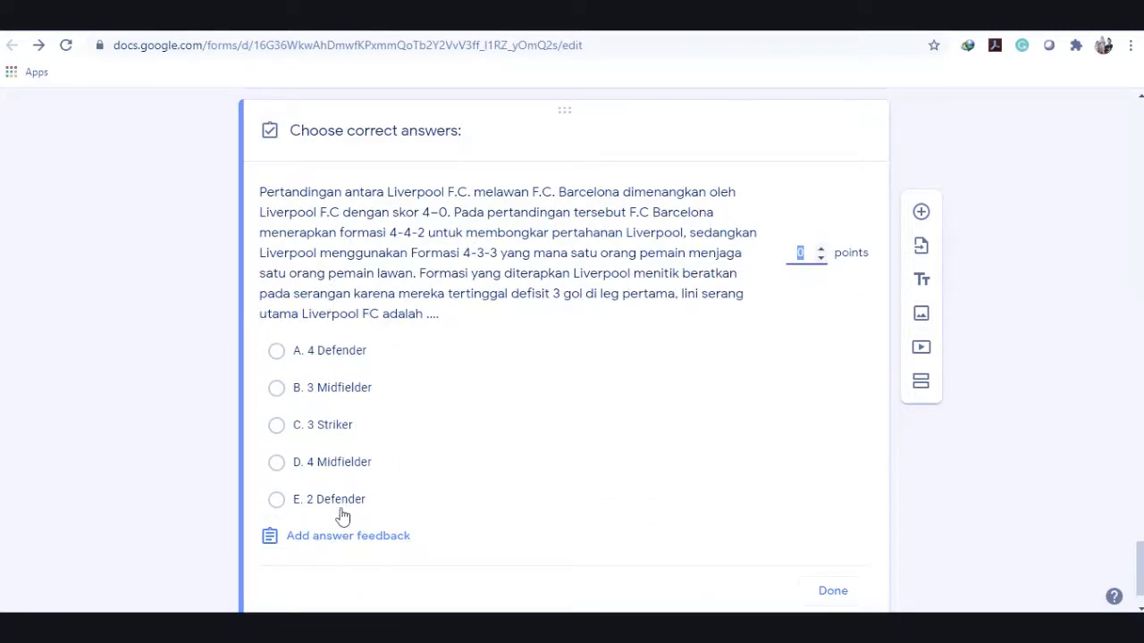
{"action": "left_click", "coordinate": [278, 427]}
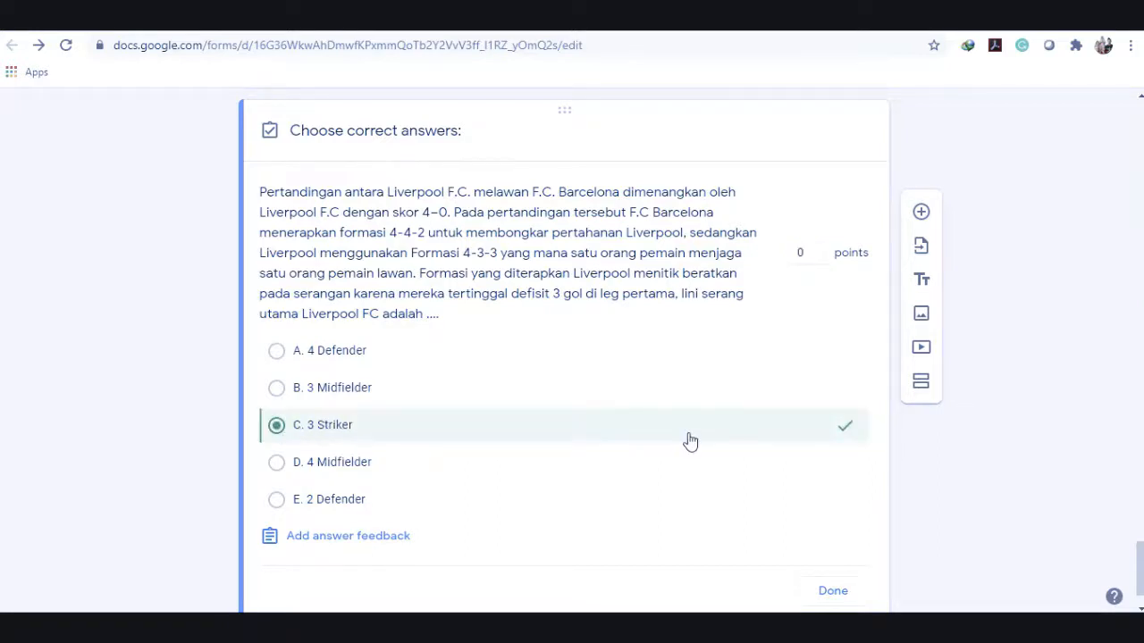
{"action": "left_click", "coordinate": [801, 255]}
{"action": "scroll", "coordinate": [1139, 554], "scroll_direction": "down", "scroll_amount": 1}
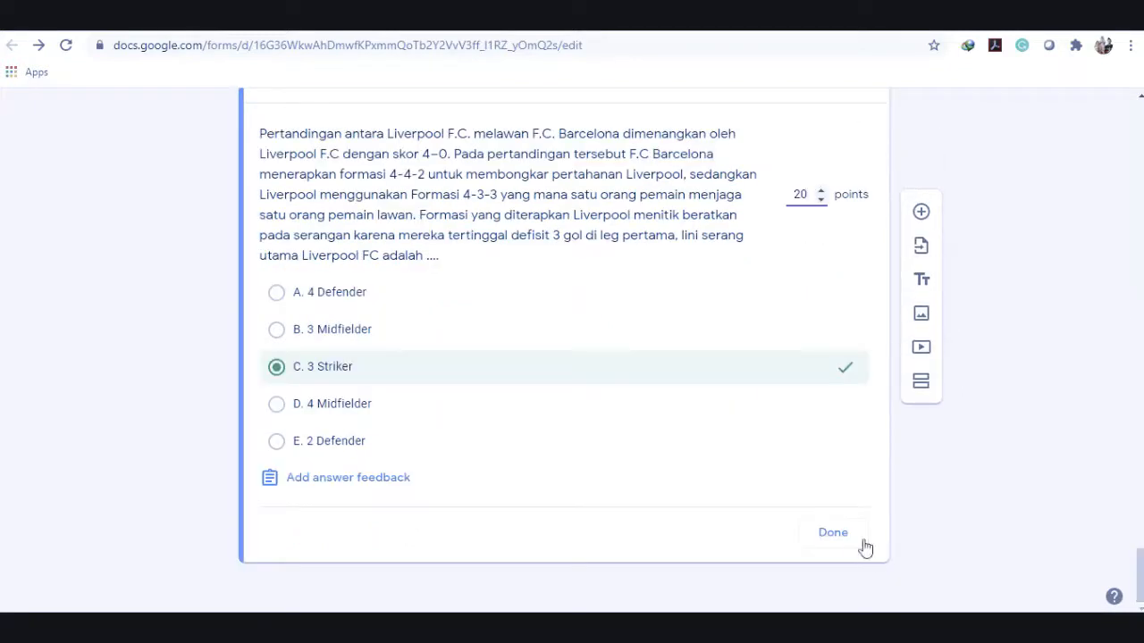
{"action": "left_click", "coordinate": [859, 545]}
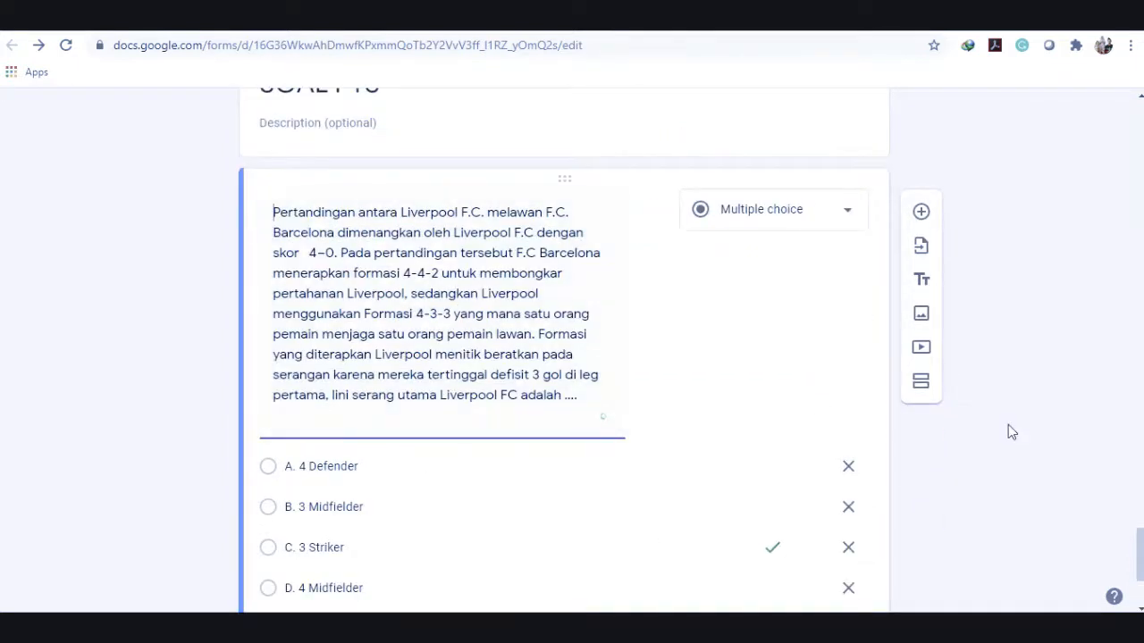
Add a question and paste in Word's question 2 about PSG vs Manchester United, without its leading number.
{"action": "left_click", "coordinate": [922, 215]}
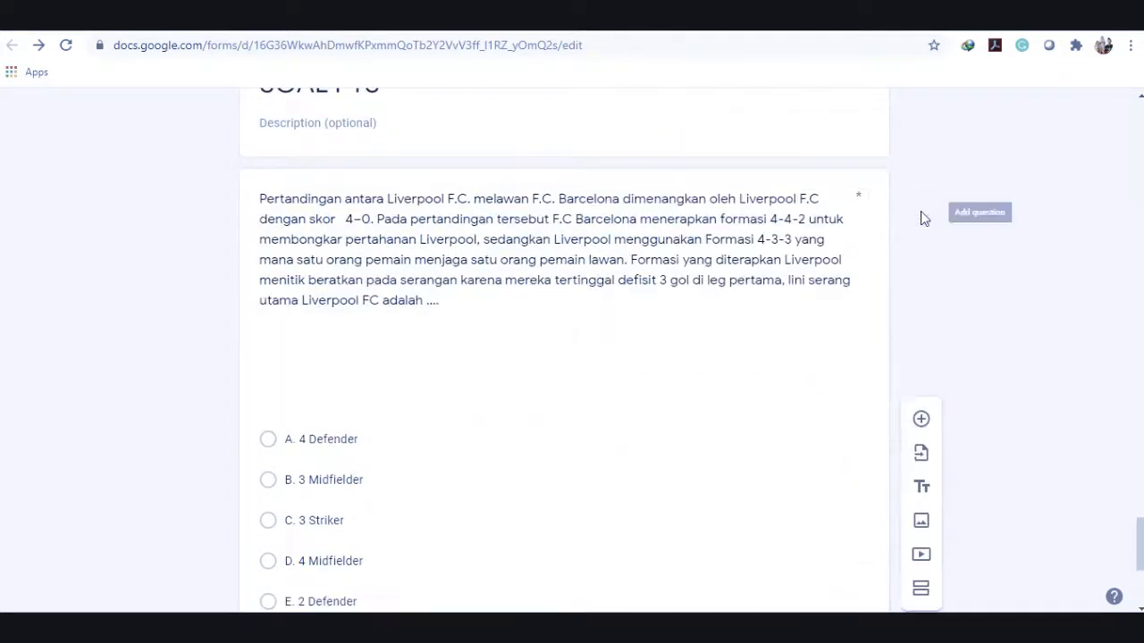
{"action": "left_click_drag", "start_coordinate": [1139, 549], "coordinate": [1139, 583]}
{"action": "key", "text": "alt+Tab"}
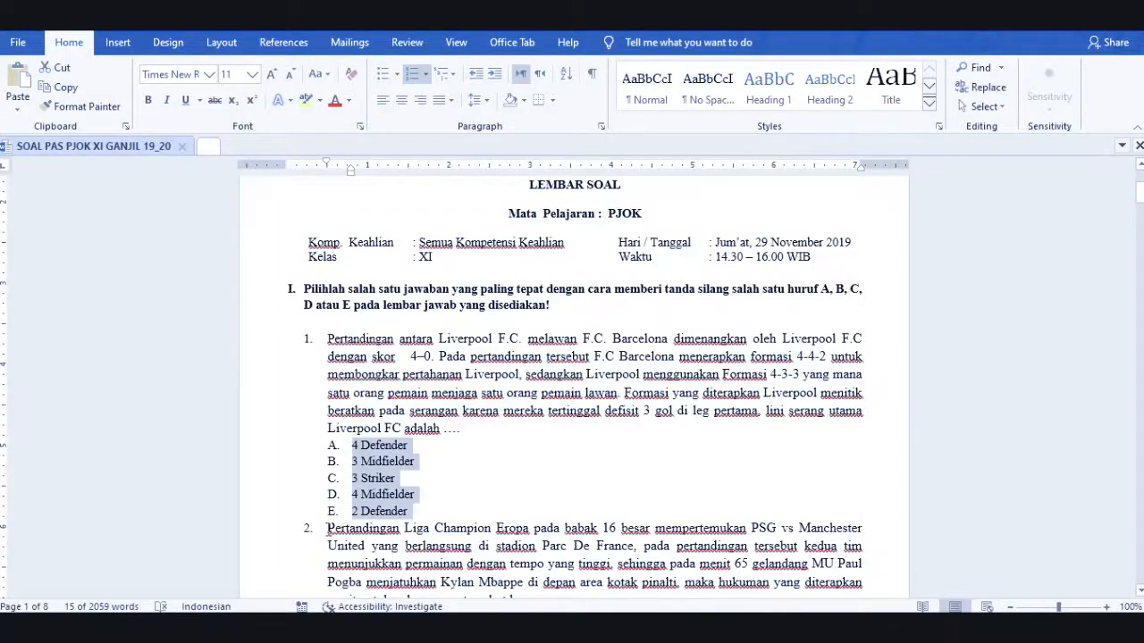
{"action": "left_click_drag", "start_coordinate": [327, 528], "coordinate": [567, 506]}
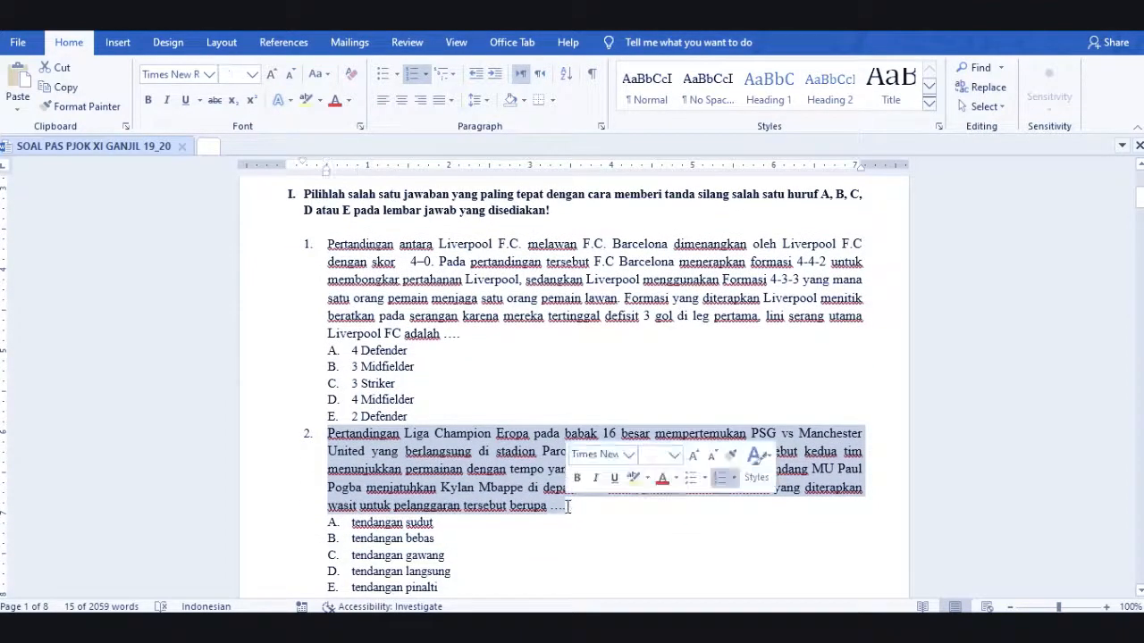
{"action": "key", "text": "alt+Tab"}
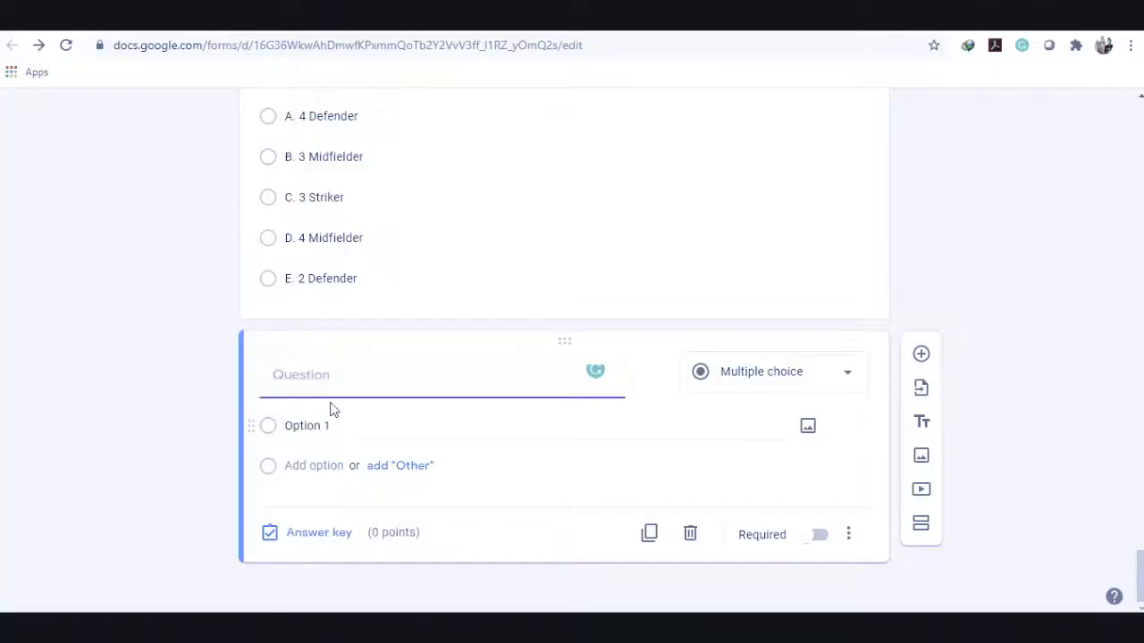
{"action": "type", "text": "2.\tPertandingan Liga Champion Eropa pada babak 16 besar mempertemukan PSG vs Manchester United yang berlangsung di stadion Parc De France, pada pertandingan tersebut kedua tim menunjukkan permainan dengan tempo yang tinggi, sehingga pada menit 65 gelandang MU Paul Pogba menjatuhkan Kylan Mbappe di depan area kotak pinalti, maka hukuman yang diterapkan wasit untuk pelanggaran tersebut berupa ...."}
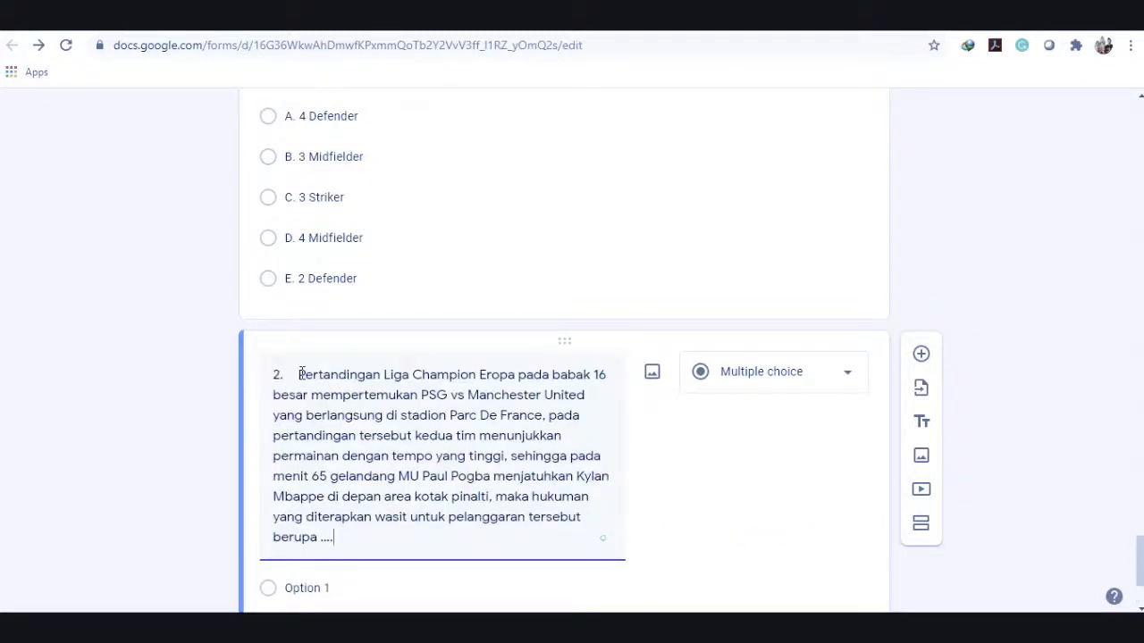
{"action": "key", "text": "BackSpace"}
{"action": "key", "text": "BackSpace"}
{"action": "key", "text": "BackSpace"}
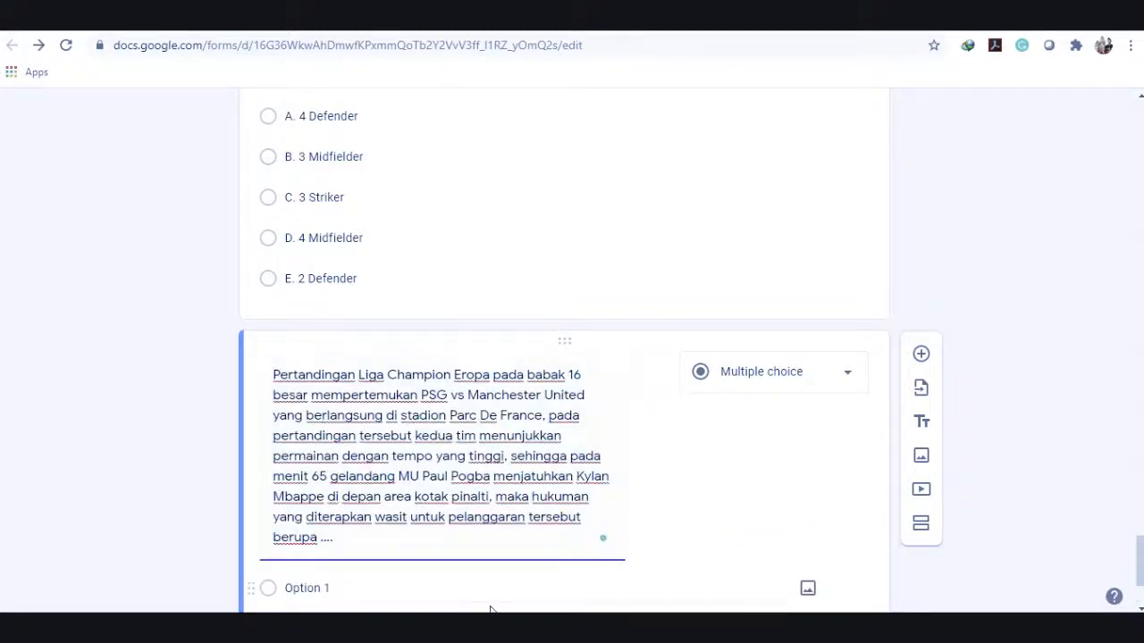
Copy question 2's answers from Word into the form's options: tendangan sudut, tendangan bebas, tendangan gawang, tendangan langsung and tendangan pinalti.
{"action": "key", "text": "alt+Tab"}
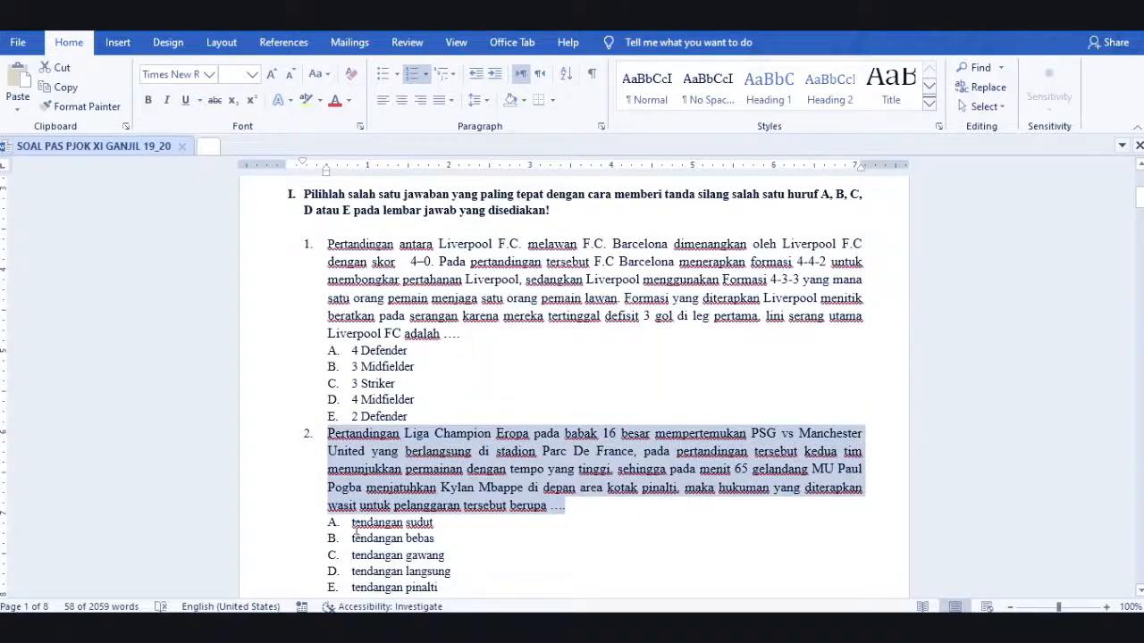
{"action": "left_click_drag", "start_coordinate": [350, 523], "coordinate": [444, 592]}
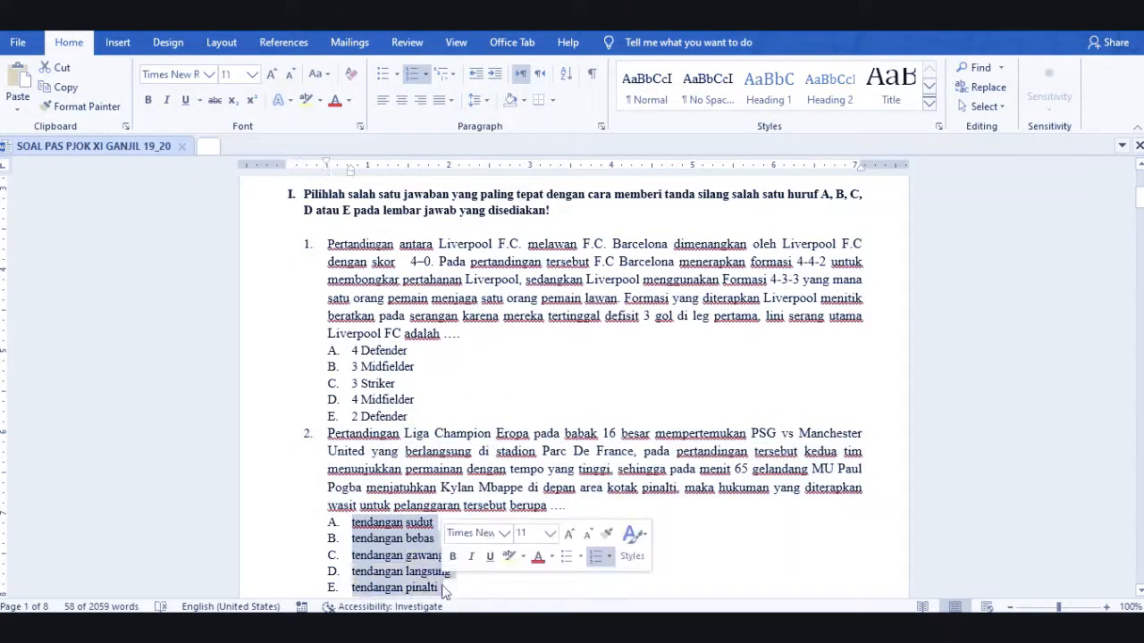
{"action": "key", "text": "alt+Tab"}
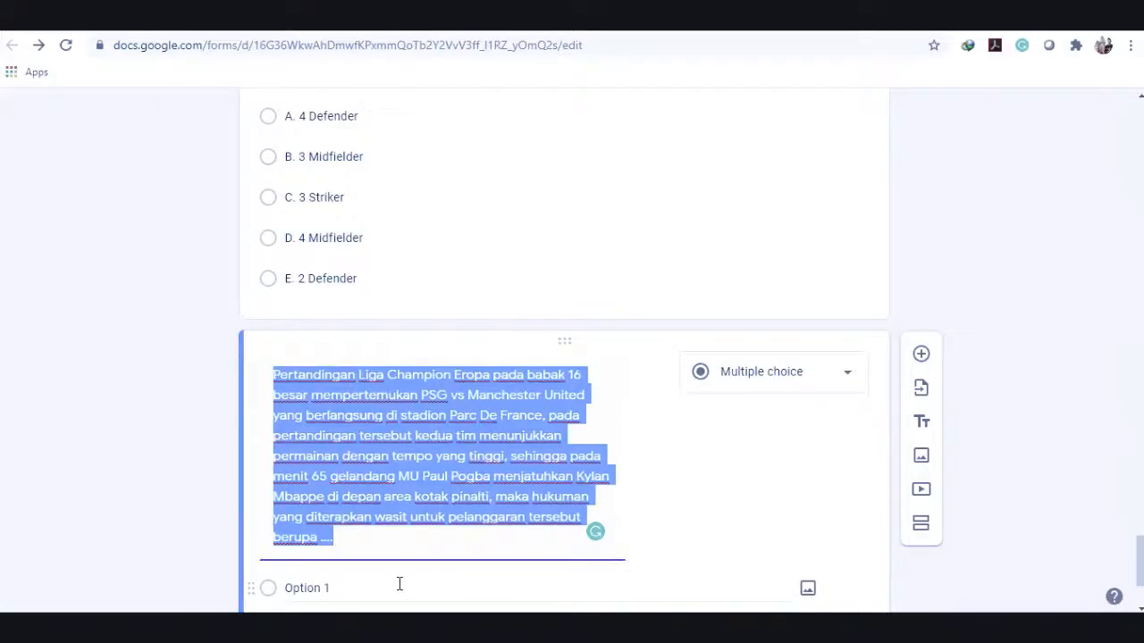
{"action": "left_click", "coordinate": [400, 583]}
{"action": "type", "text": "A.\ttendangan sudut B.\ttendangan bebas C.\ttendangan gawang D.\ttendangan langsung E.\ttendangan pinalti"}
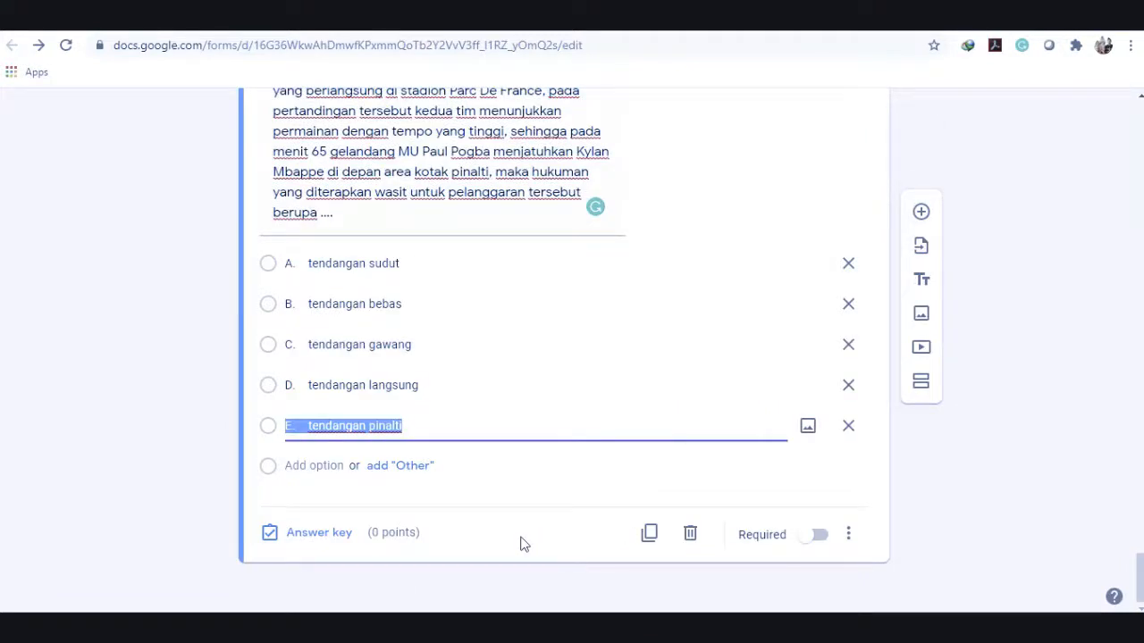
Set the PSG question's answer key to B. tendangan bebas with its points, and add another blank question below it.
{"action": "left_click", "coordinate": [314, 533]}
{"action": "left_click", "coordinate": [314, 534]}
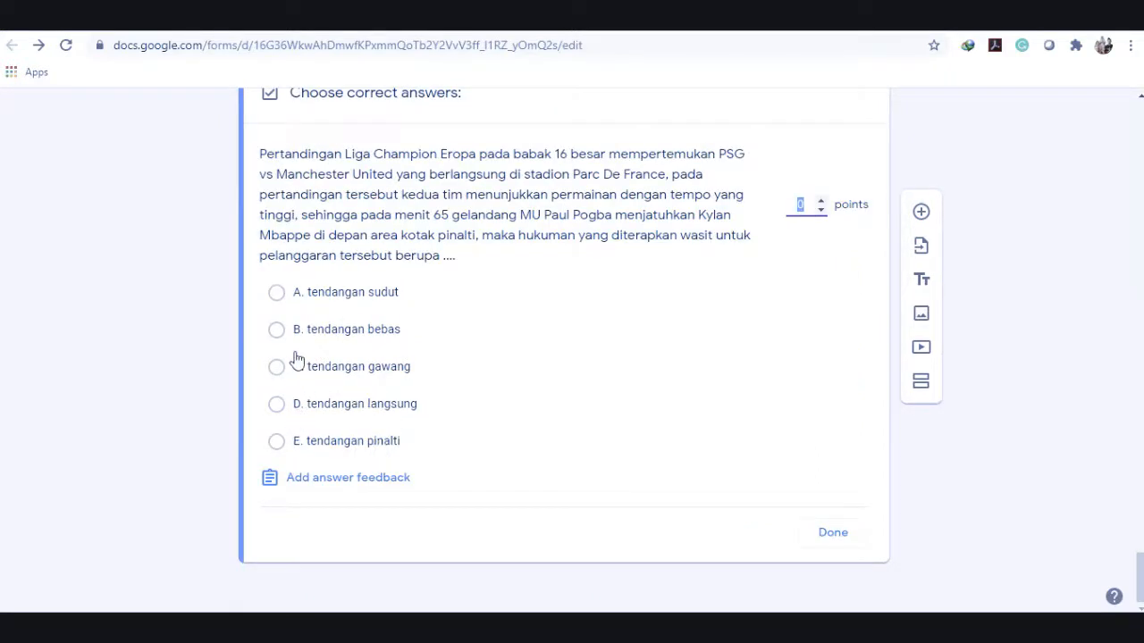
{"action": "left_click", "coordinate": [278, 333]}
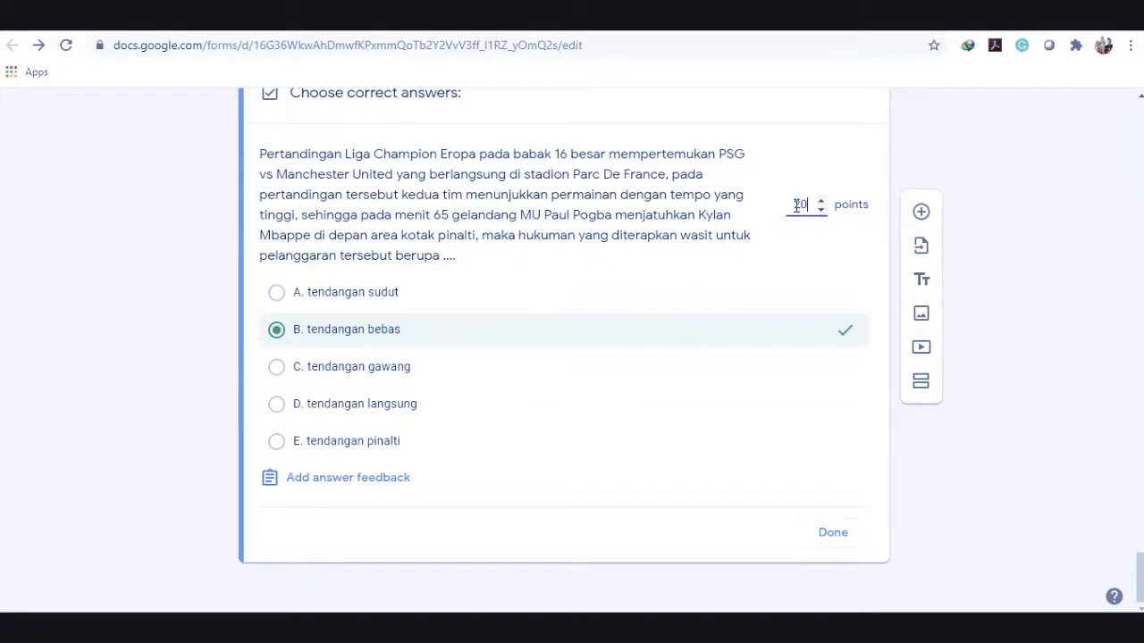
{"action": "left_click", "coordinate": [835, 532]}
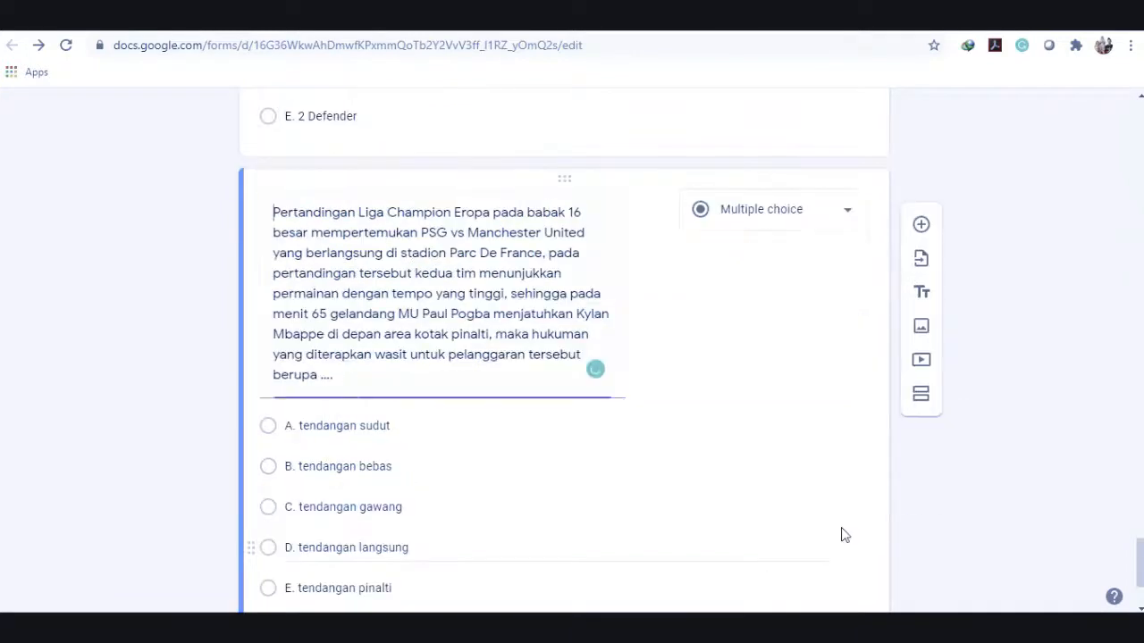
{"action": "left_click", "coordinate": [921, 214]}
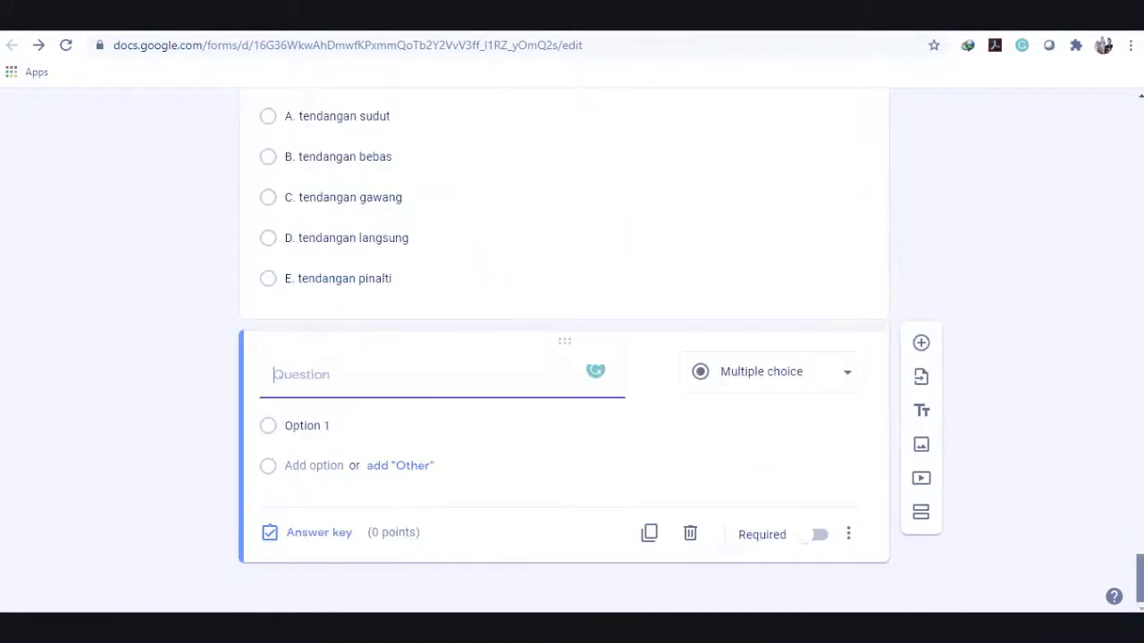
Switch to the Word exam and copy question 3's text about Atletico Madrid vs Real Madrid.
{"action": "key", "text": "alt+Tab"}
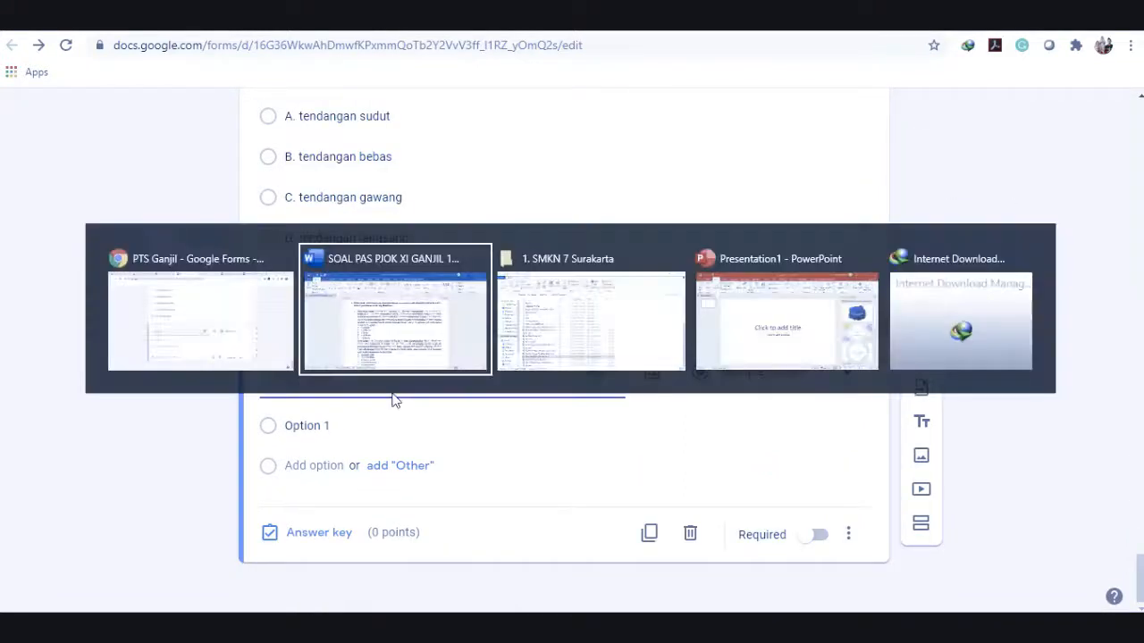
{"action": "left_click", "coordinate": [361, 483]}
{"action": "scroll", "coordinate": [361, 483], "scroll_direction": "down", "scroll_amount": 3}
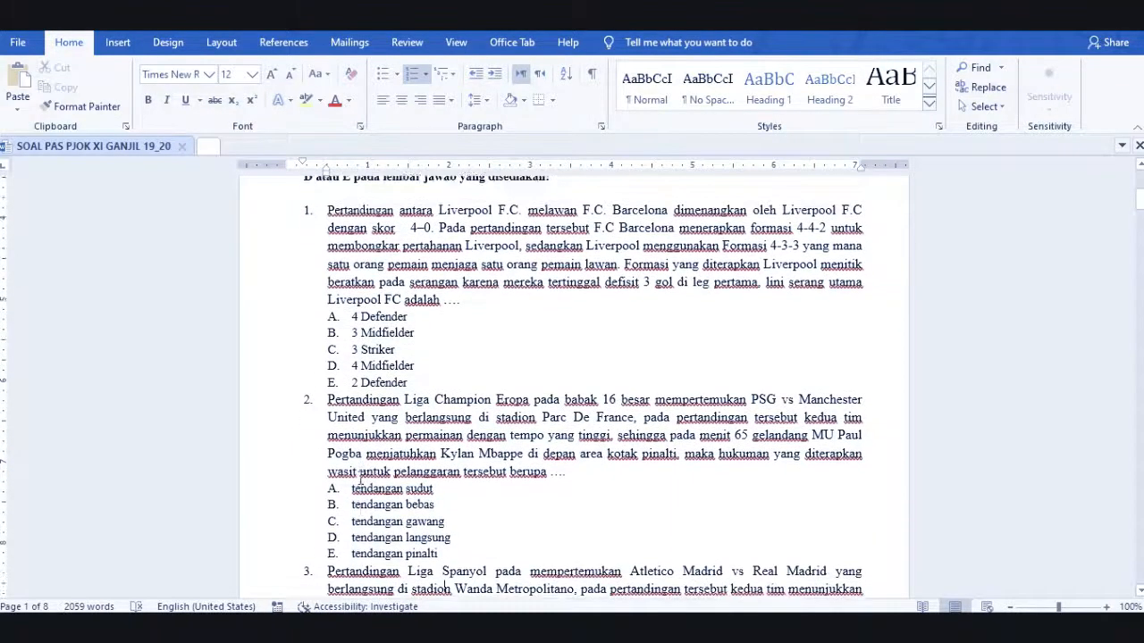
{"action": "scroll", "coordinate": [360, 480], "scroll_direction": "down", "scroll_amount": 7}
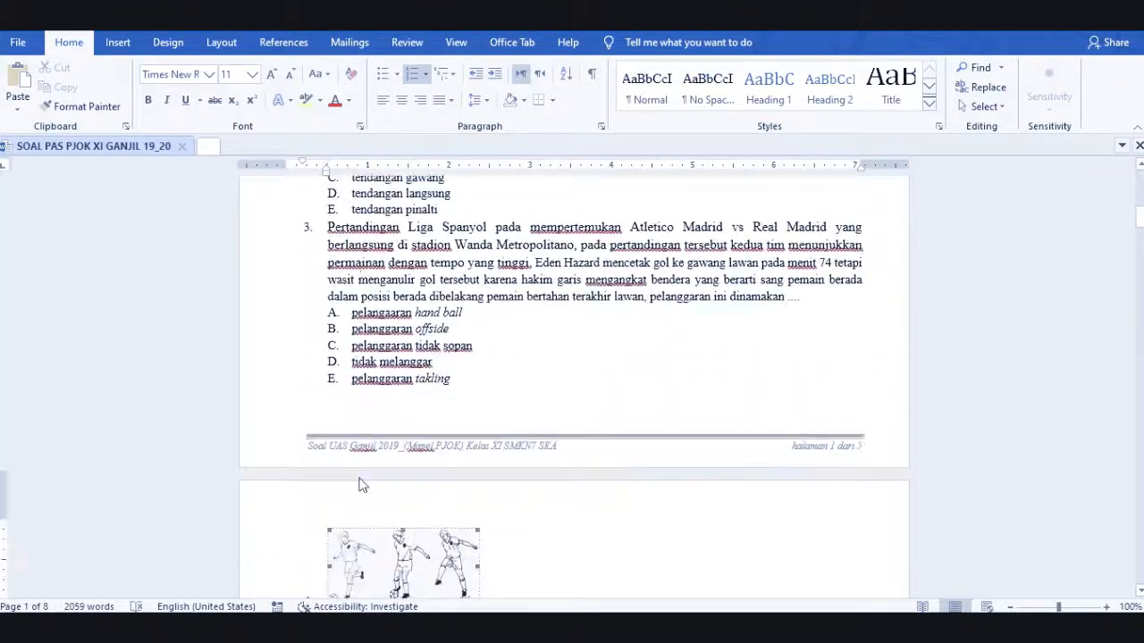
{"action": "left_click", "coordinate": [366, 554]}
{"action": "left_click_drag", "start_coordinate": [328, 218], "coordinate": [806, 302]}
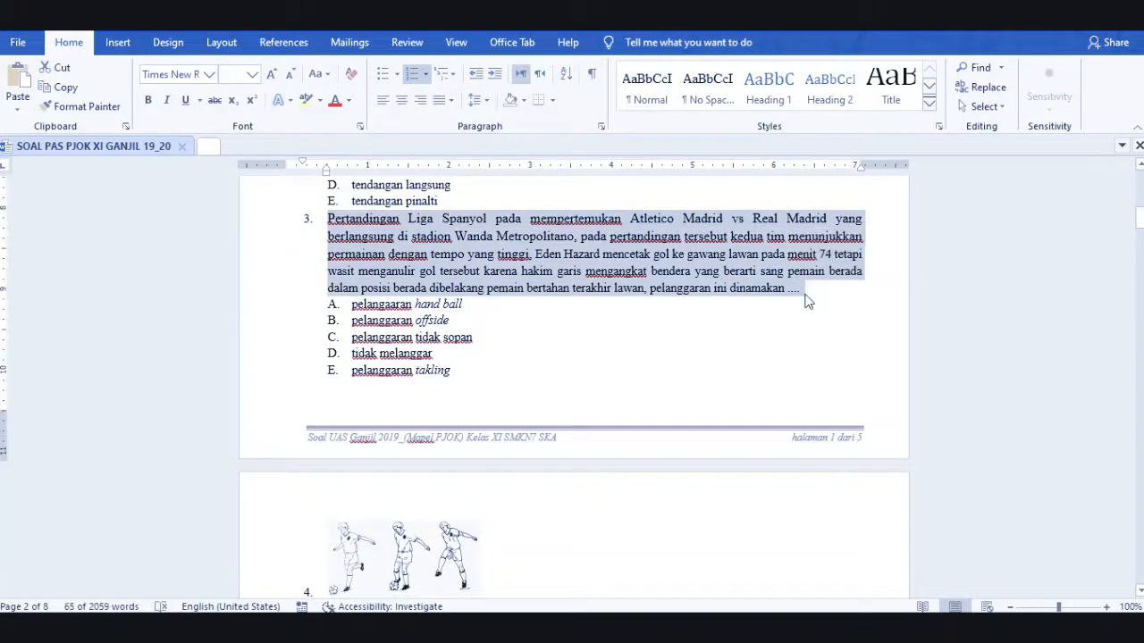
Paste the Atletico Madrid vs Real Madrid question into the form's blank question and remove its leading number 3.
{"action": "key", "text": "alt+Tab"}
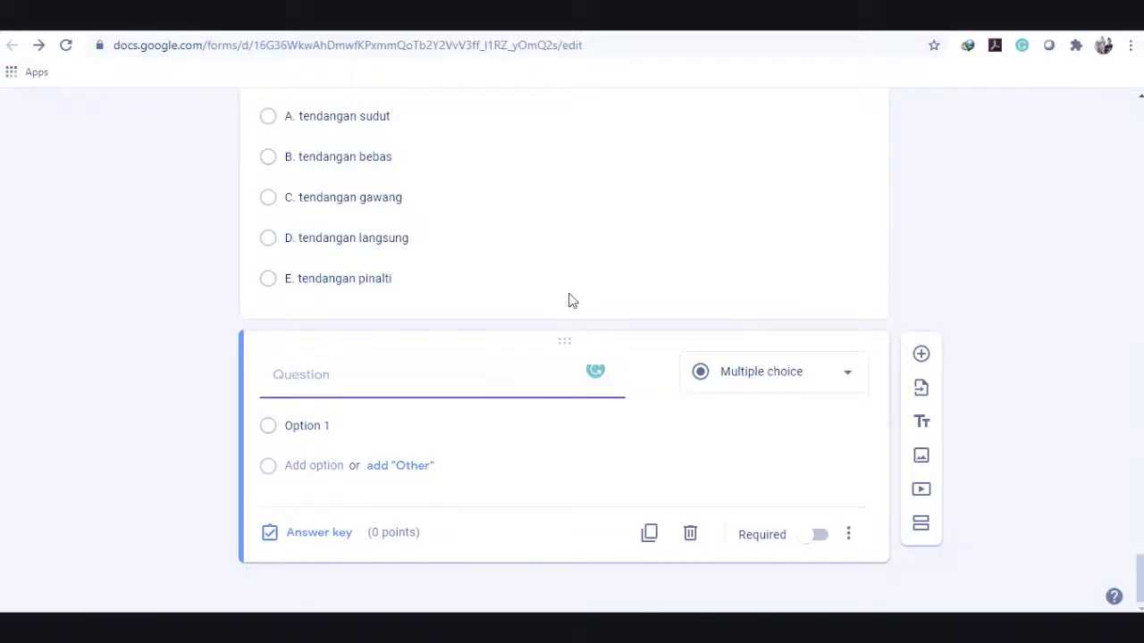
{"action": "type", "text": "3.\tPertandingan Liga Spanyol pada mempertemukan Atletico Madrid vs Real Madrid yang berlangsung di stadion Wanda Metropolitano, pada pertandingan tersebut kedua tim menunjukkan permainan dengan tempo yang tinggi. Eden Hazard mencetak gol ke gawang lawan pada menit 74 tetapi wasit menganulir gol tersebut karena hakim garis mengangkat bendera yang berarti sang pemain berada dalam posisi berada dibelakang pemain bertahan terakhir lawan, pelanggaran ini dinamakan ...."}
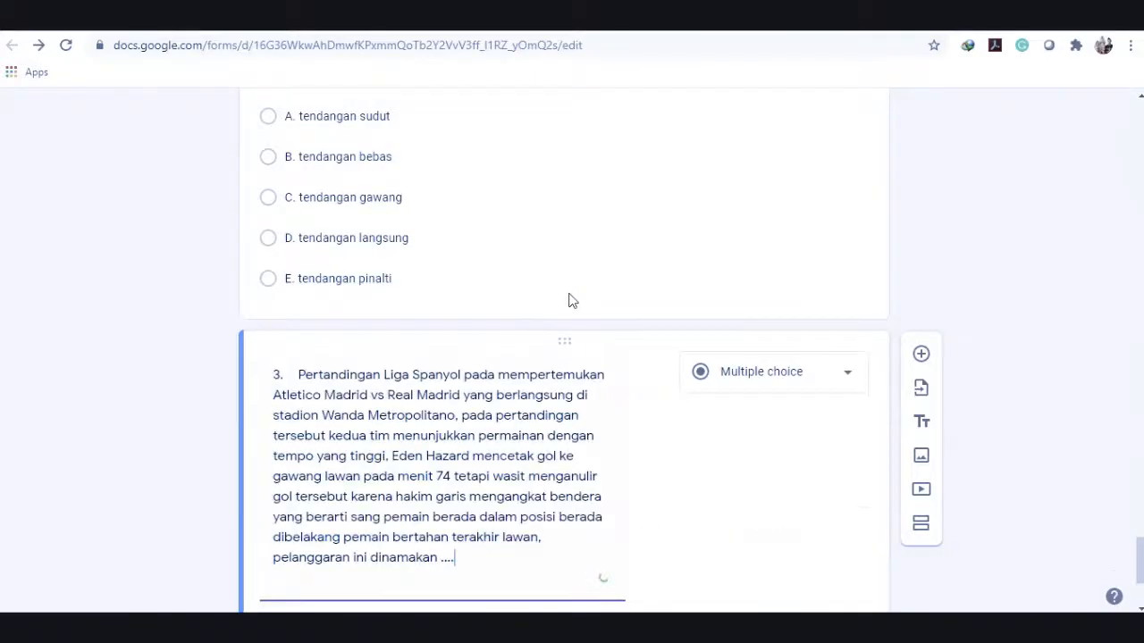
{"action": "left_click", "coordinate": [298, 375]}
{"action": "key", "text": "BackSpace"}
{"action": "key", "text": "BackSpace"}
{"action": "key", "text": "BackSpace"}
{"action": "key", "text": "BackSpace"}
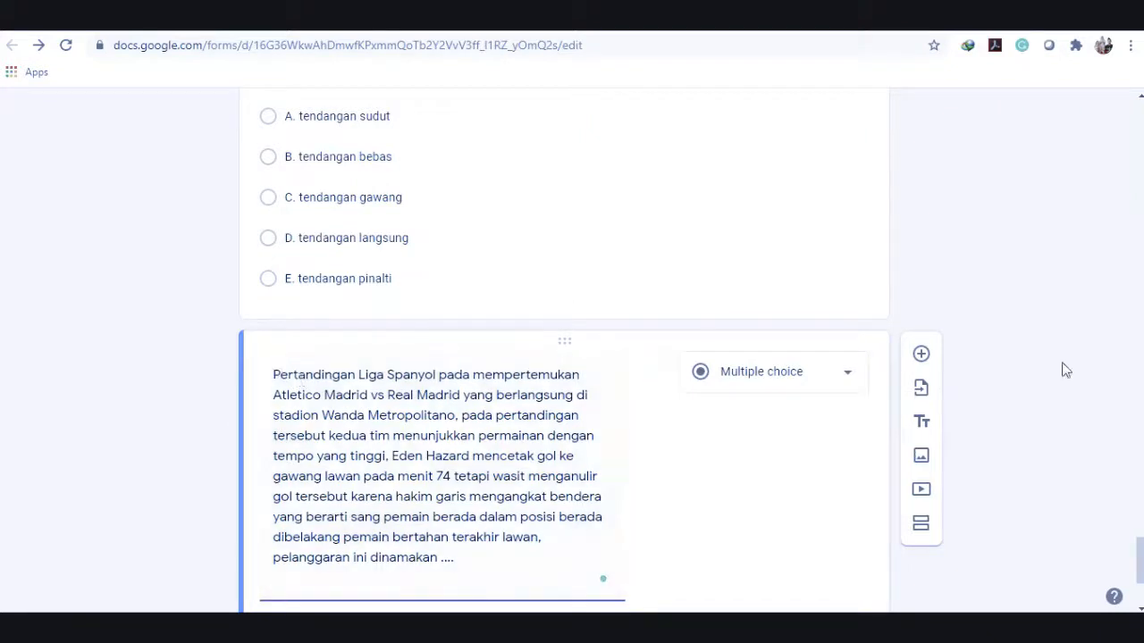
Copy question 3's answers from Word into the form's options: pelangaaran hand ball, pelanggaran offside, pelanggaran tidak sopan, tidak melanggar and pelanggaran takling.
{"action": "left_click_drag", "start_coordinate": [1141, 549], "coordinate": [1141, 569]}
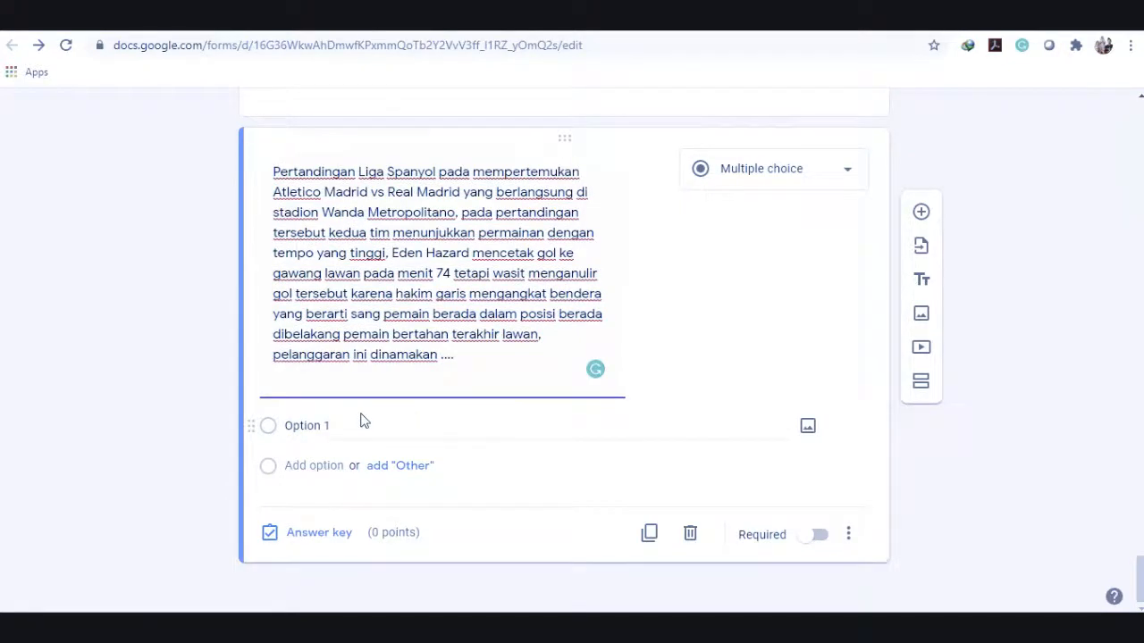
{"action": "key", "text": "alt+Tab"}
{"action": "left_click_drag", "start_coordinate": [350, 304], "coordinate": [453, 376]}
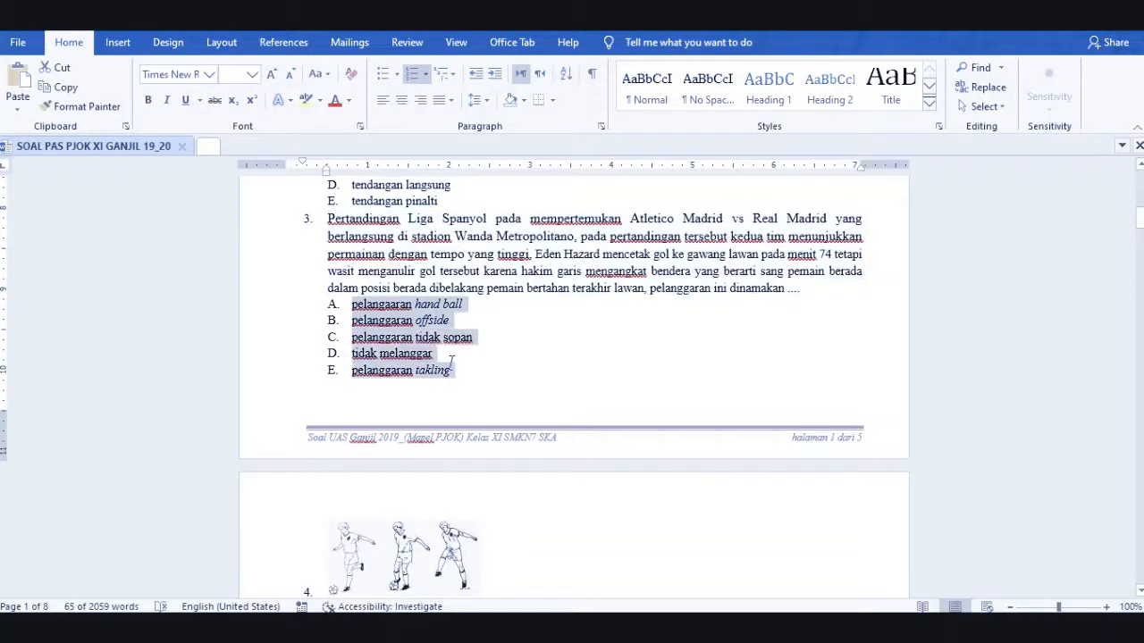
{"action": "key", "text": "alt+Tab"}
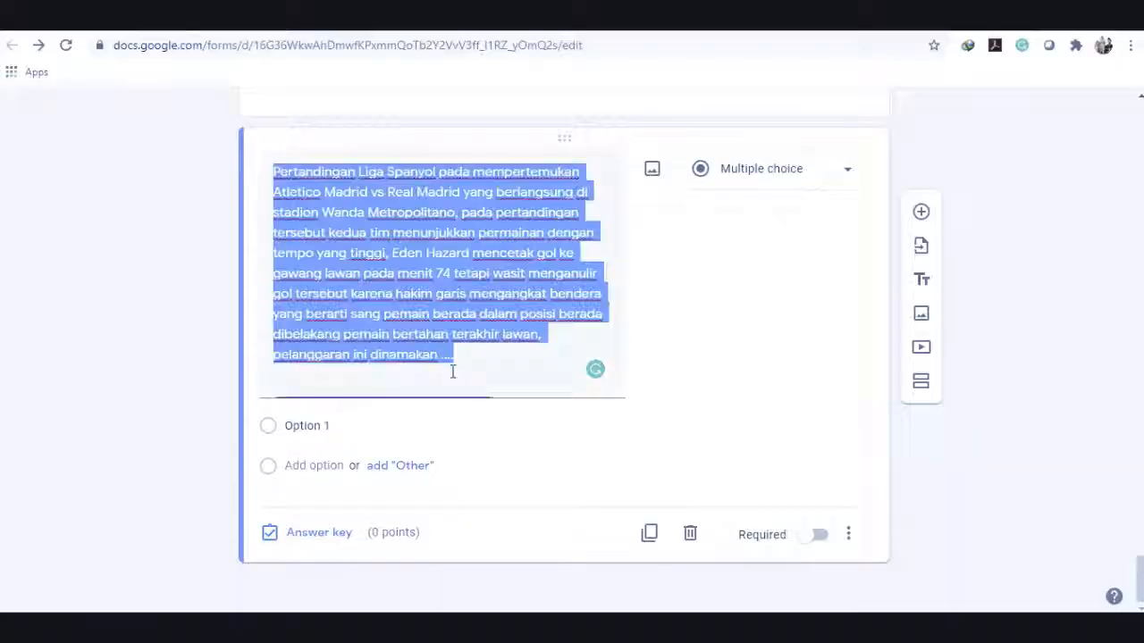
{"action": "left_click", "coordinate": [353, 420]}
{"action": "type", "text": "A.\tpelanggaaran hand ball B.\tpelanggaran offside C.\tpelanggaran tidak sopan D.\ttidak melanggar E.\tpelanggaran takling"}
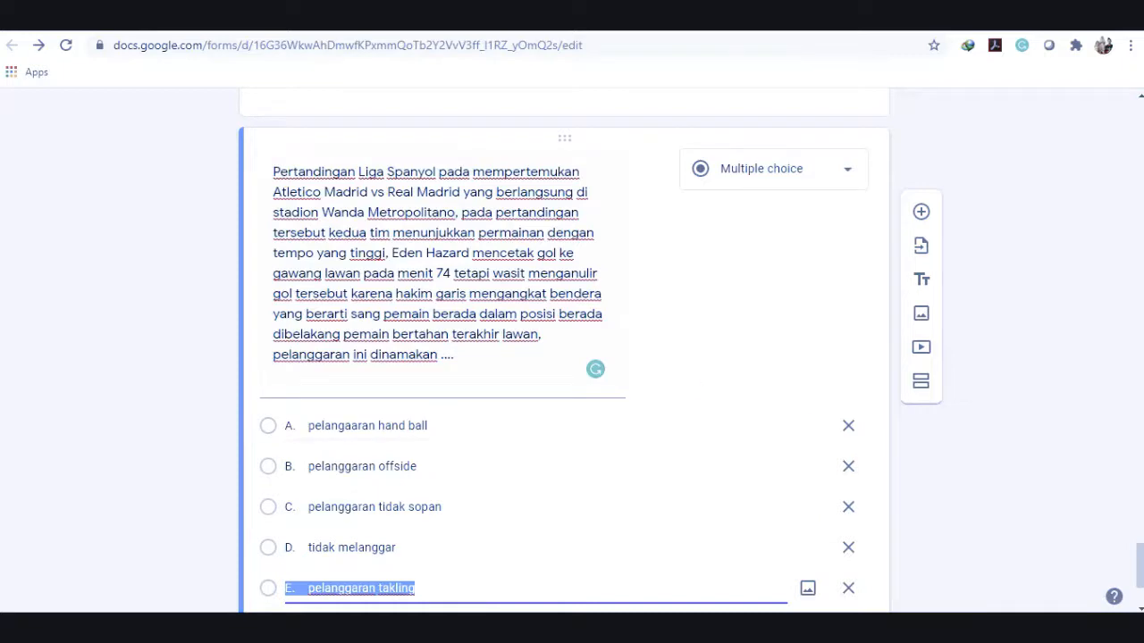
Set the Atletico Madrid question's answer key to B. pelanggaran offside, worth 20 points.
{"action": "scroll", "coordinate": [1138, 563], "scroll_direction": "down", "scroll_amount": 2}
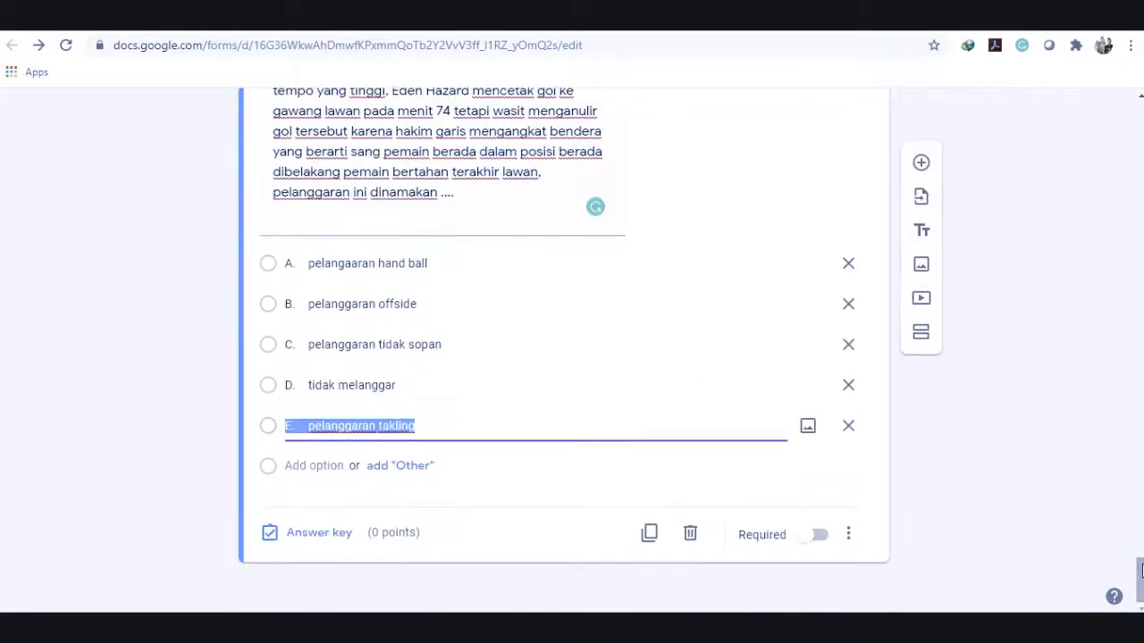
{"action": "left_click", "coordinate": [332, 534]}
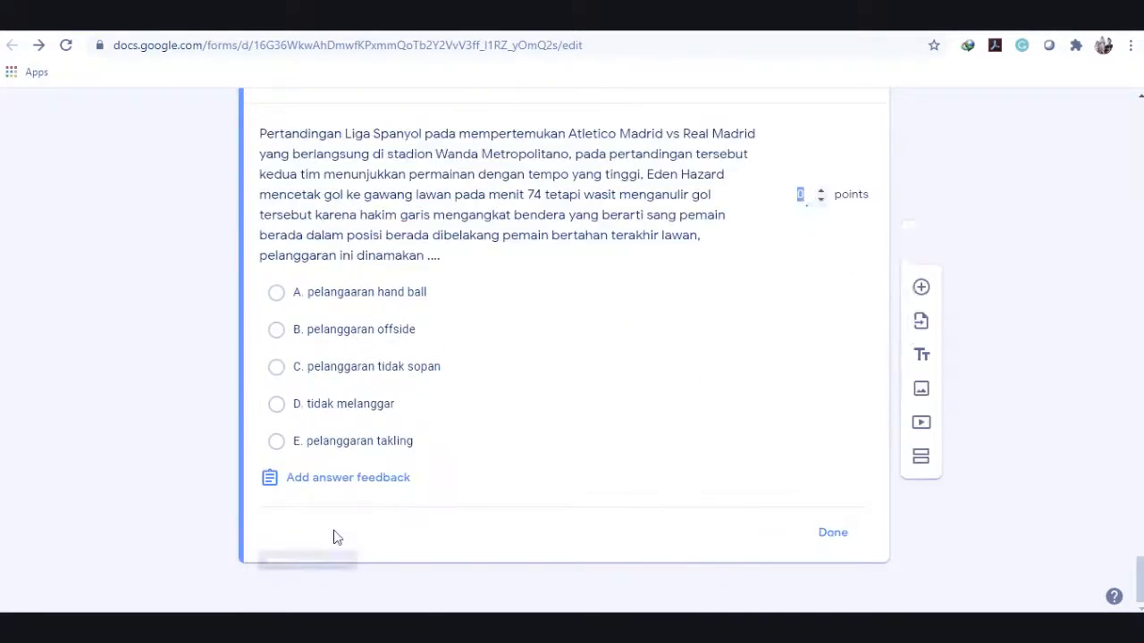
{"action": "left_click", "coordinate": [308, 332]}
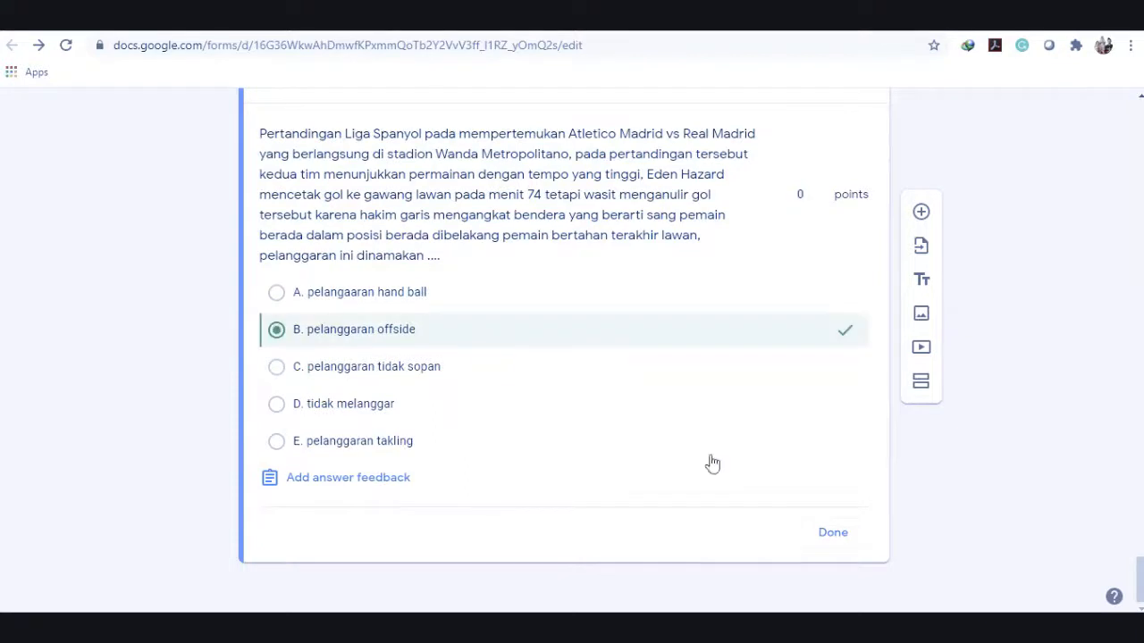
{"action": "left_click", "coordinate": [801, 197]}
{"action": "left_click", "coordinate": [832, 534]}
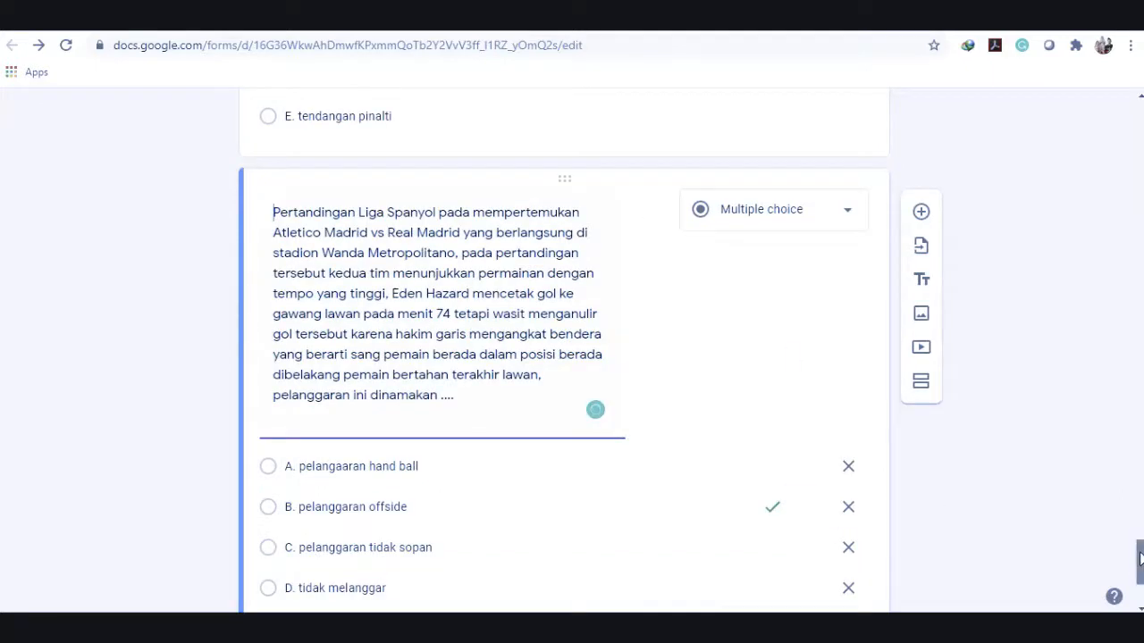
Make the Atletico Madrid question required and add a blank multiple-choice question below it.
{"action": "scroll", "coordinate": [881, 322], "scroll_direction": "down", "scroll_amount": 3}
{"action": "left_click", "coordinate": [815, 536]}
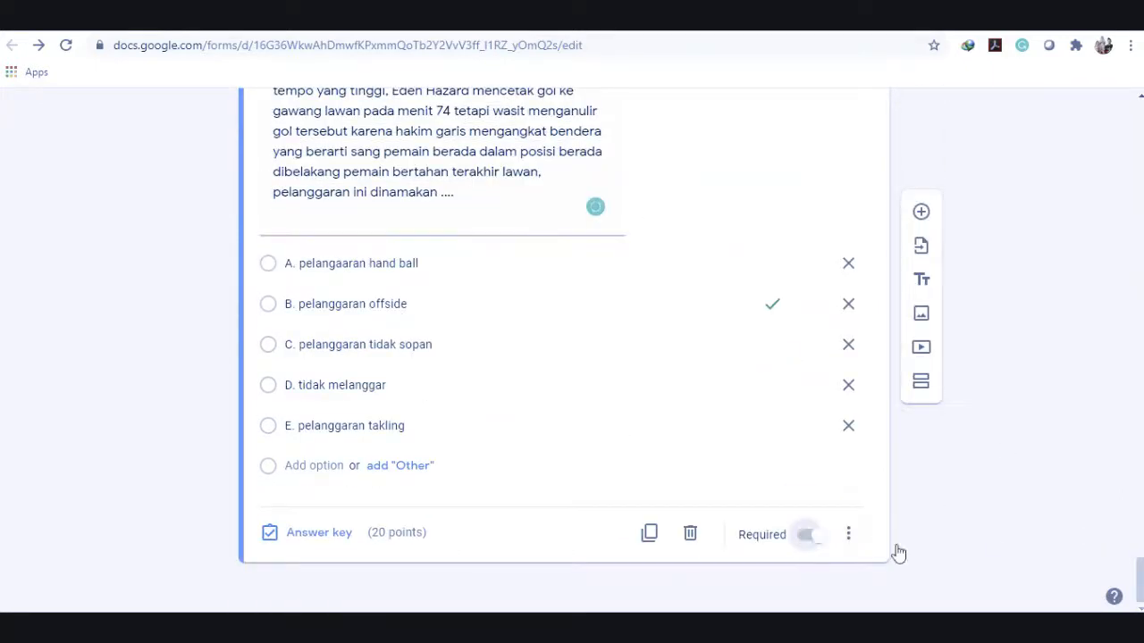
{"action": "left_click", "coordinate": [923, 212]}
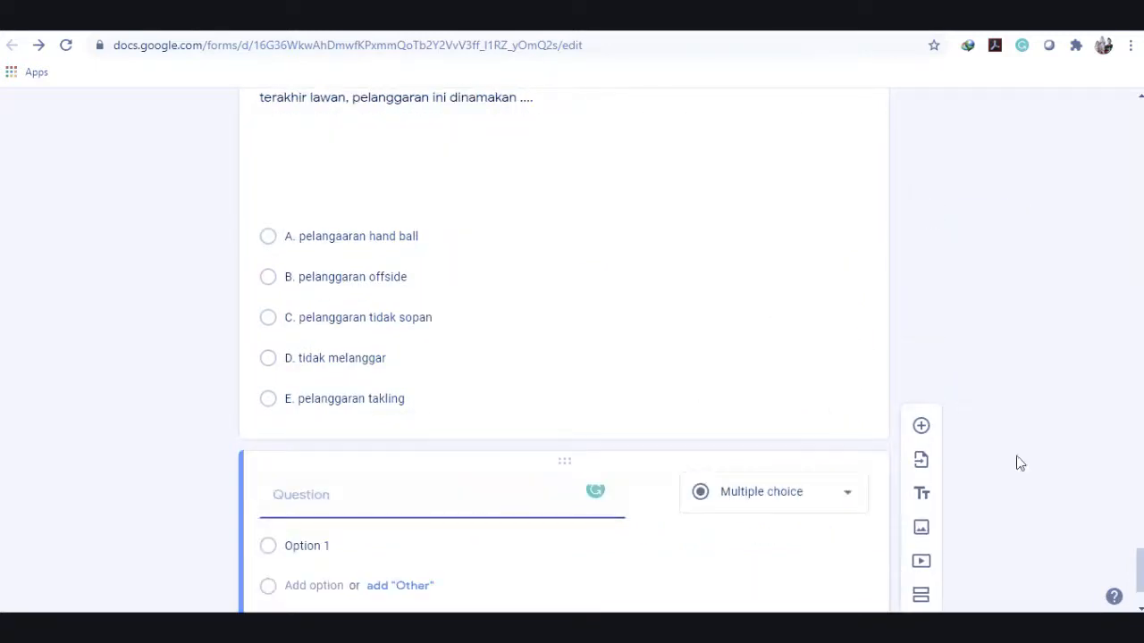
{"action": "left_click_drag", "start_coordinate": [1139, 563], "coordinate": [1140, 581]}
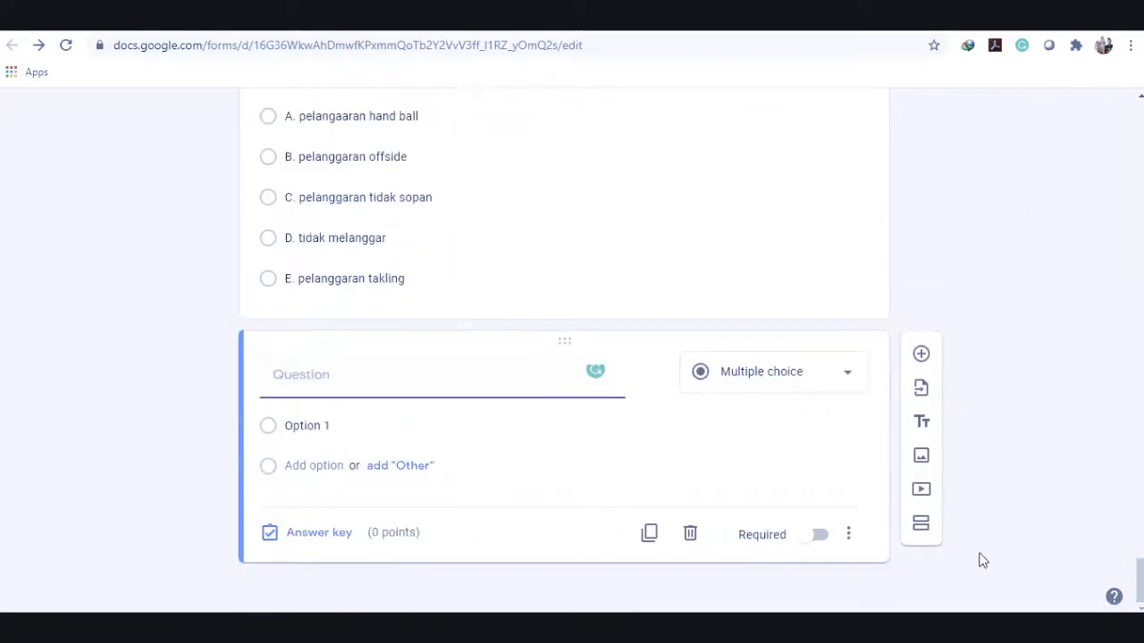
Copy question 4's football-kicking picture from Word and try to paste it into the form's blank question.
{"action": "key", "text": "alt+Tab"}
{"action": "left_click", "coordinate": [980, 553]}
{"action": "scroll", "coordinate": [980, 553], "scroll_direction": "down", "scroll_amount": 3}
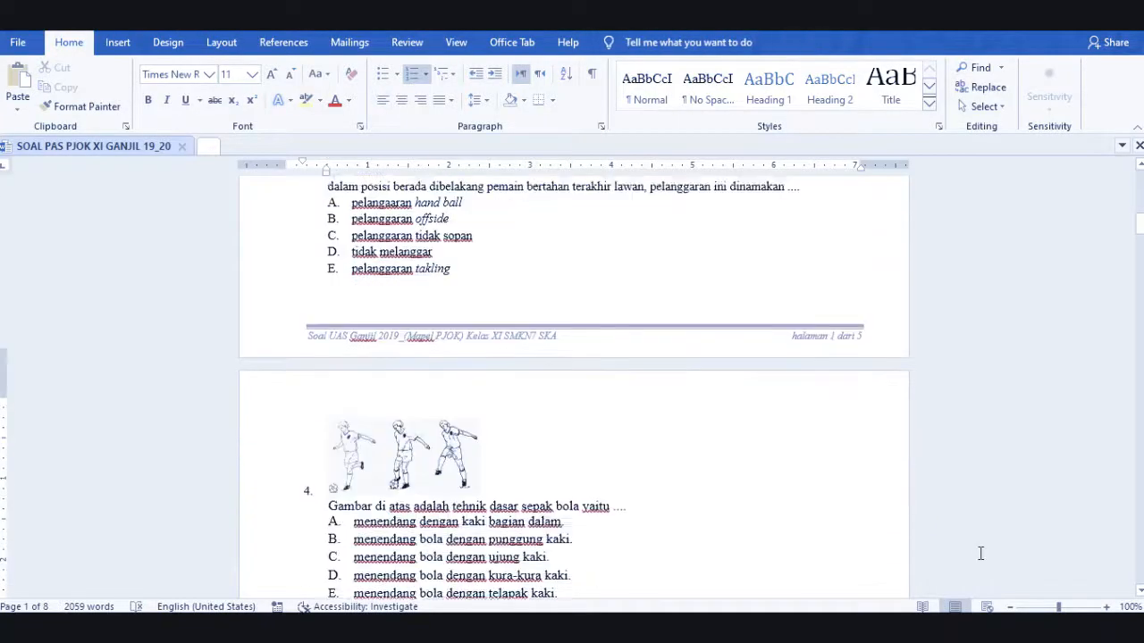
{"action": "scroll", "coordinate": [980, 553], "scroll_direction": "down", "scroll_amount": 1}
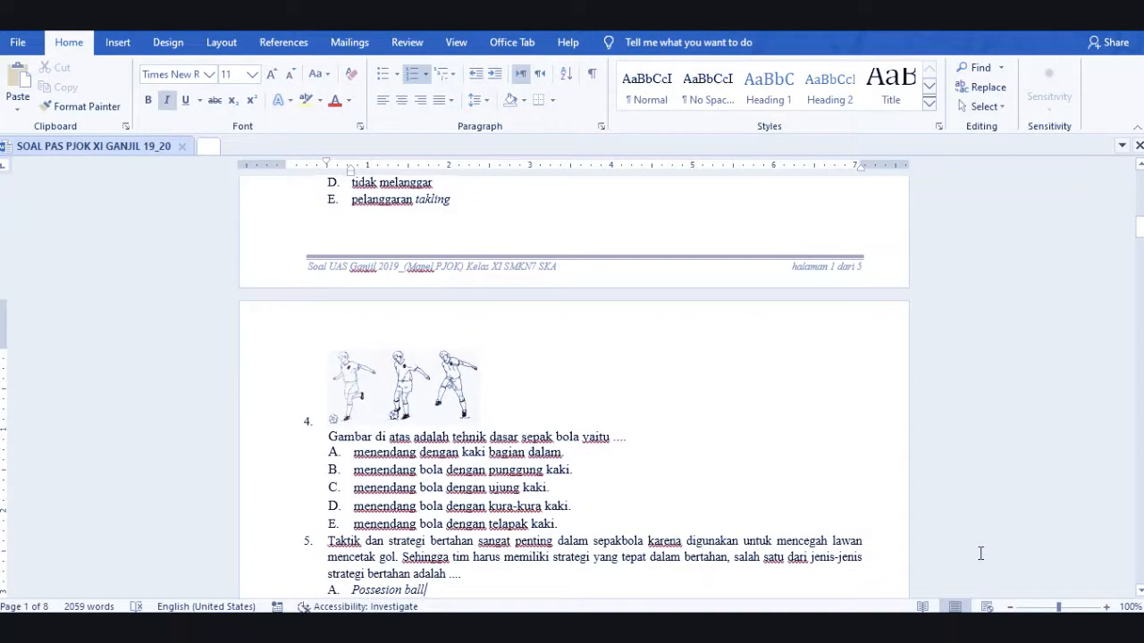
{"action": "left_click", "coordinate": [416, 369]}
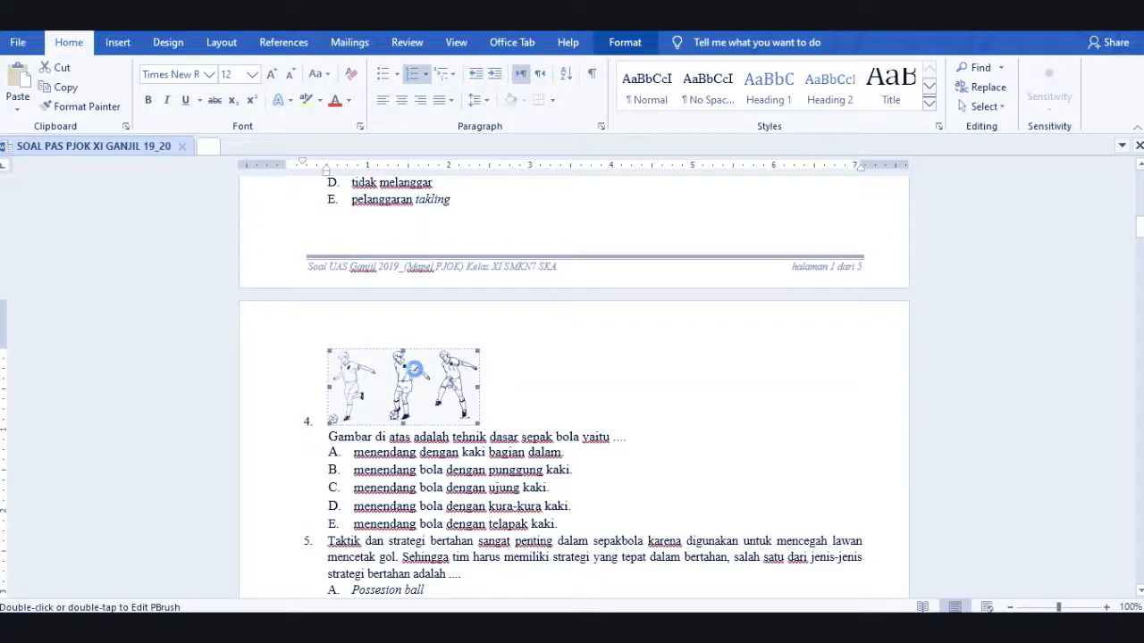
{"action": "key", "text": "alt+Tab"}
{"action": "left_click", "coordinate": [417, 370]}
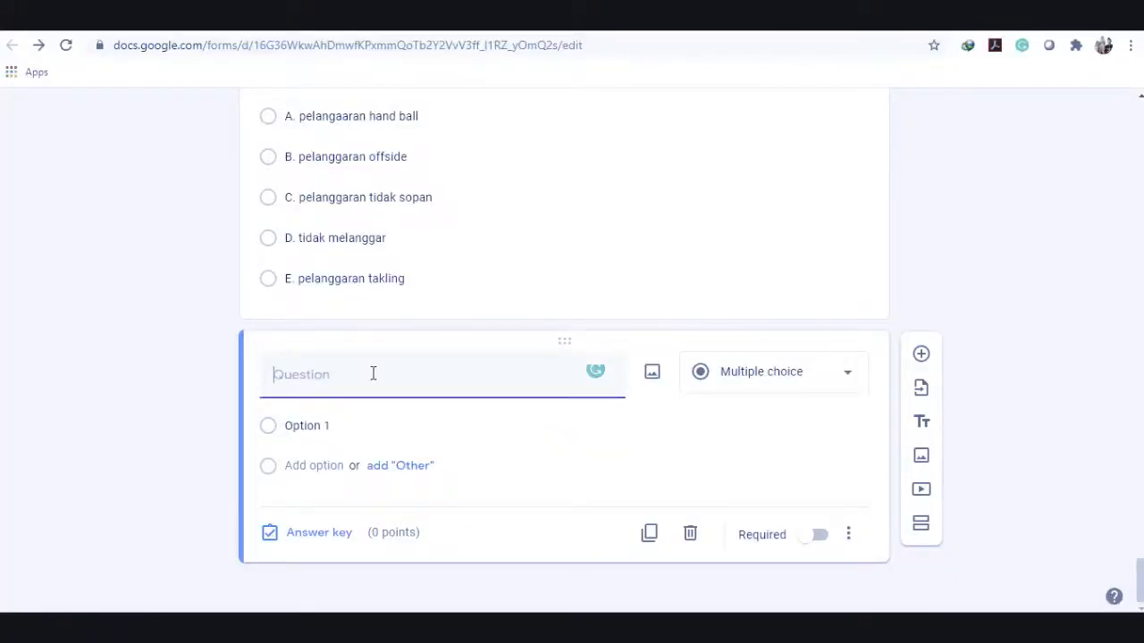
{"action": "key", "text": "alt+Tab"}
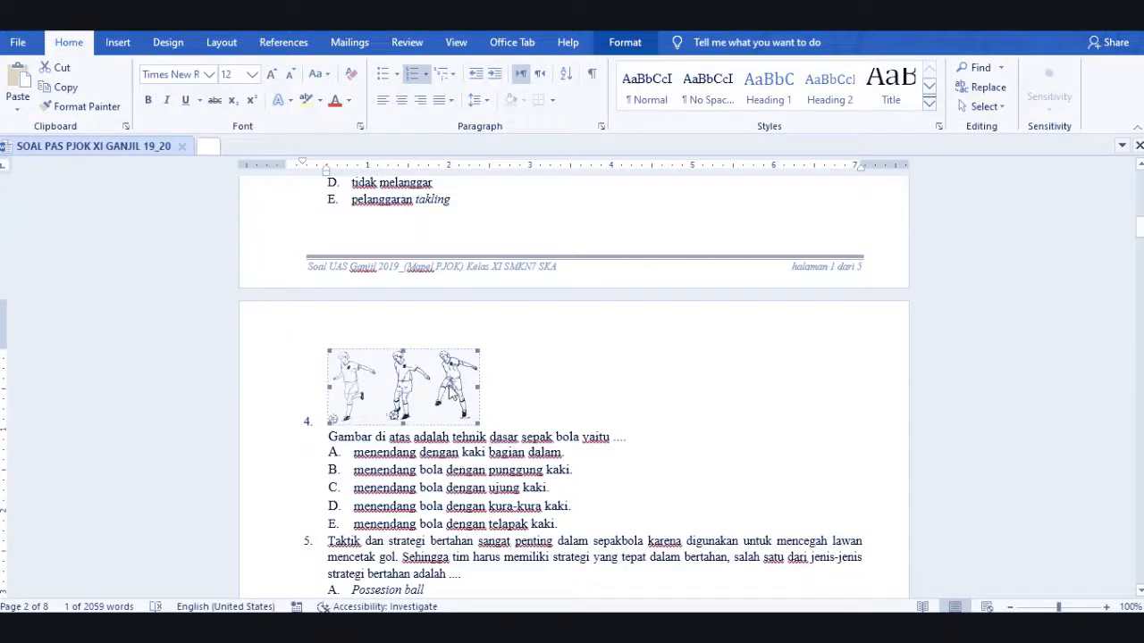
{"action": "right_click", "coordinate": [449, 392]}
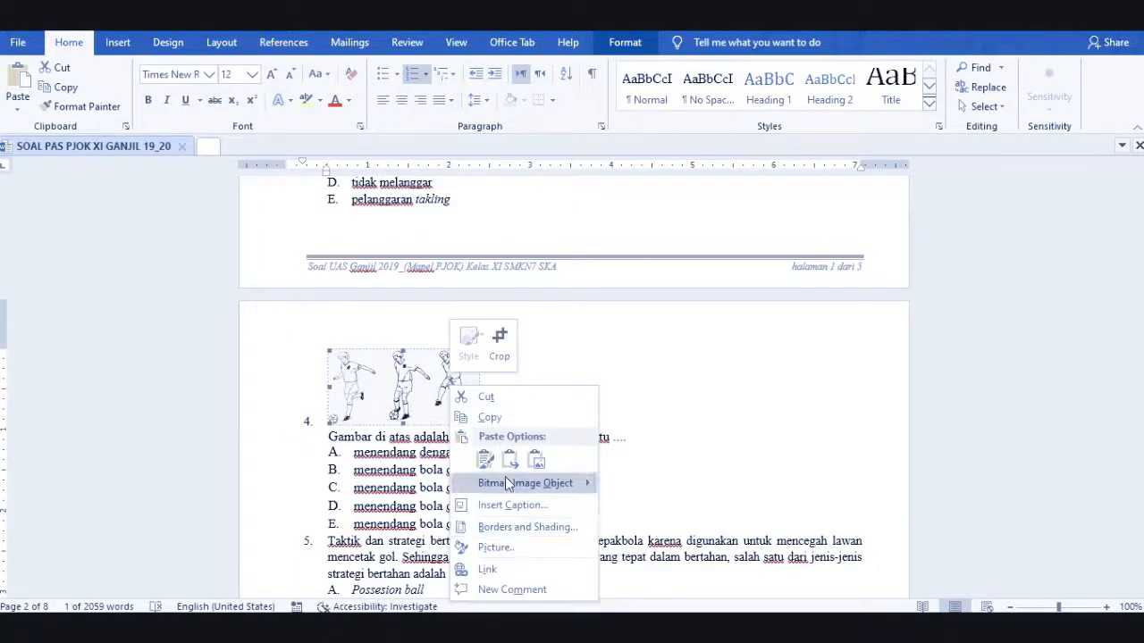
{"action": "left_click", "coordinate": [401, 402]}
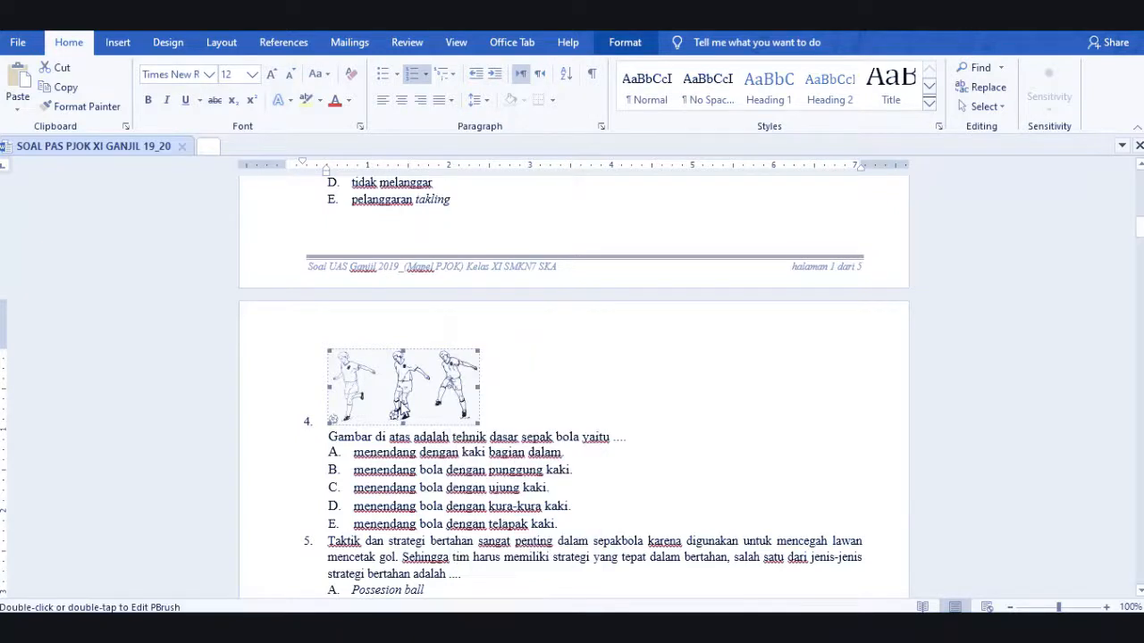
{"action": "right_click", "coordinate": [401, 402]}
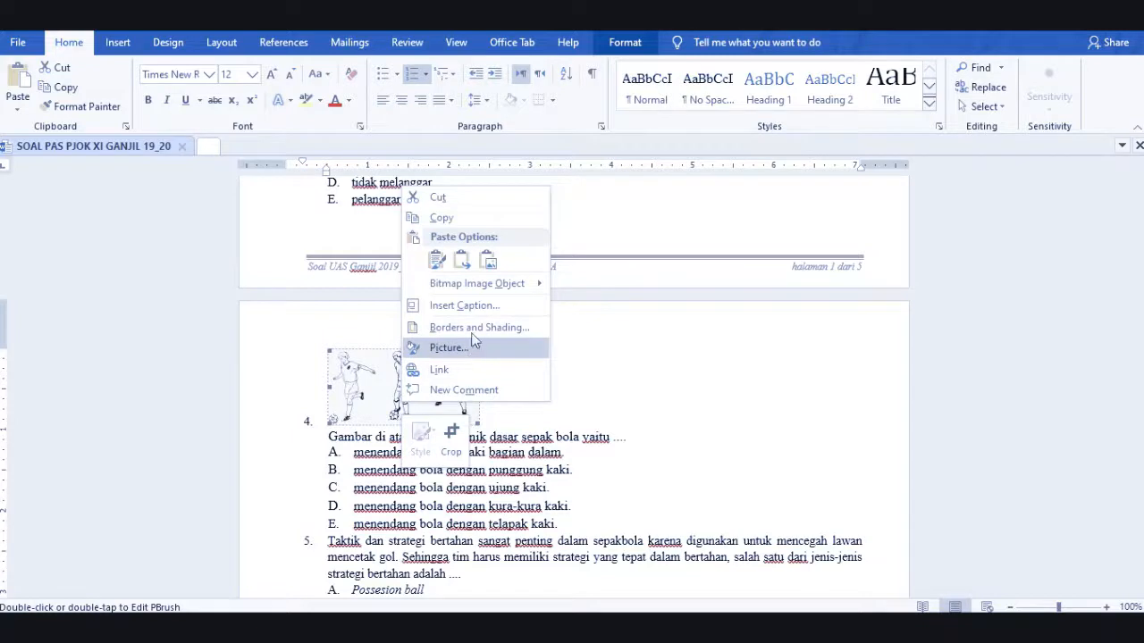
{"action": "mouse_move", "coordinate": [500, 284]}
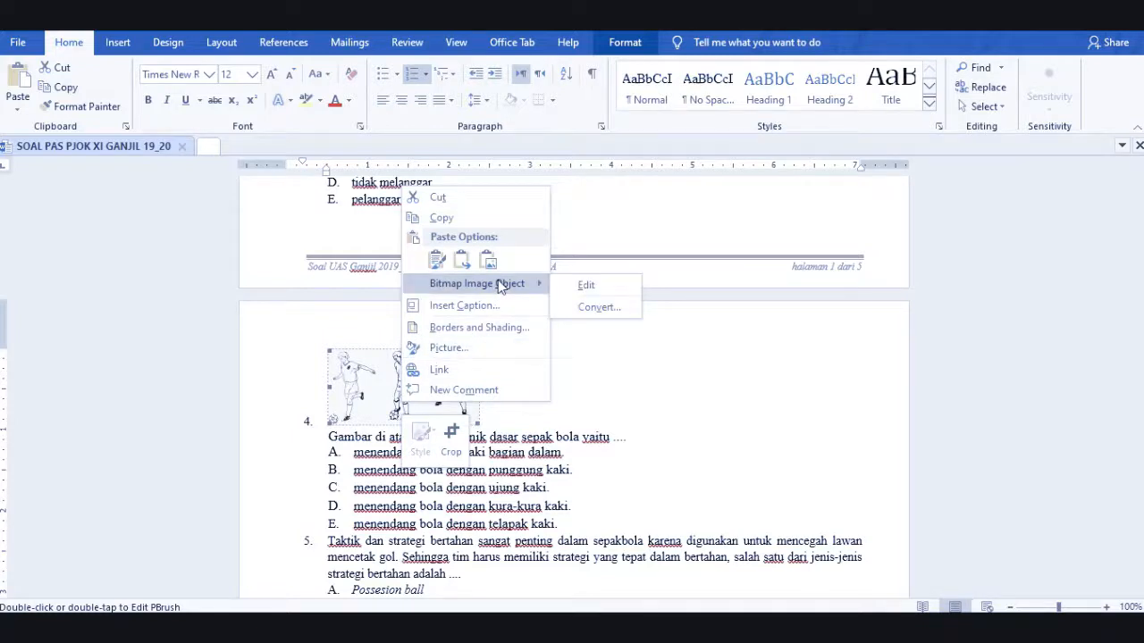
{"action": "left_click", "coordinate": [600, 305]}
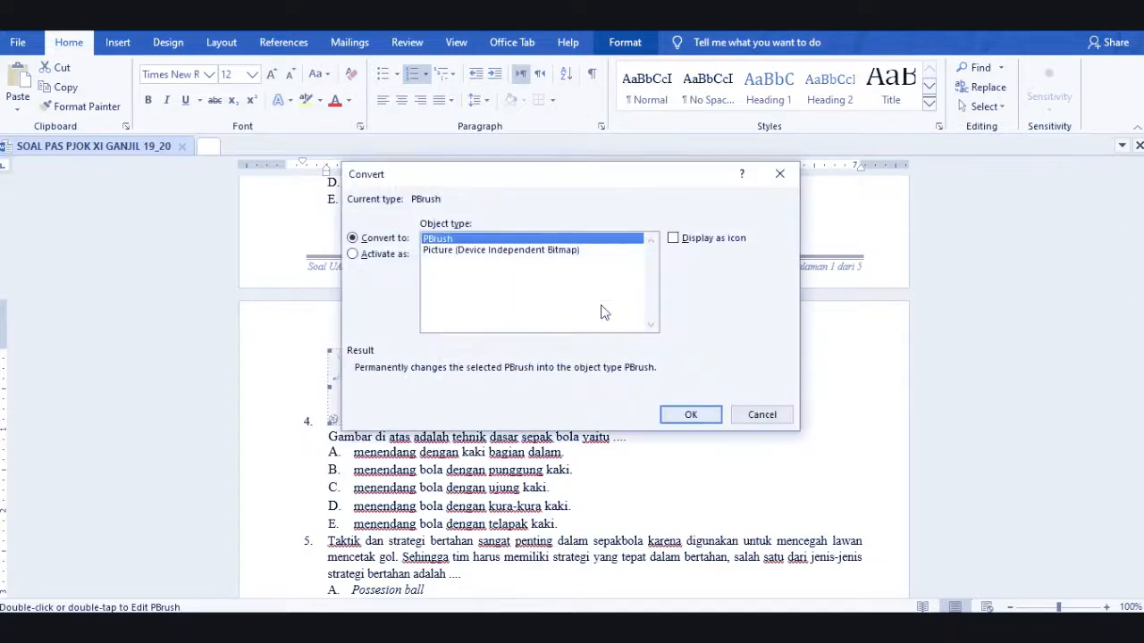
{"action": "left_click", "coordinate": [761, 415]}
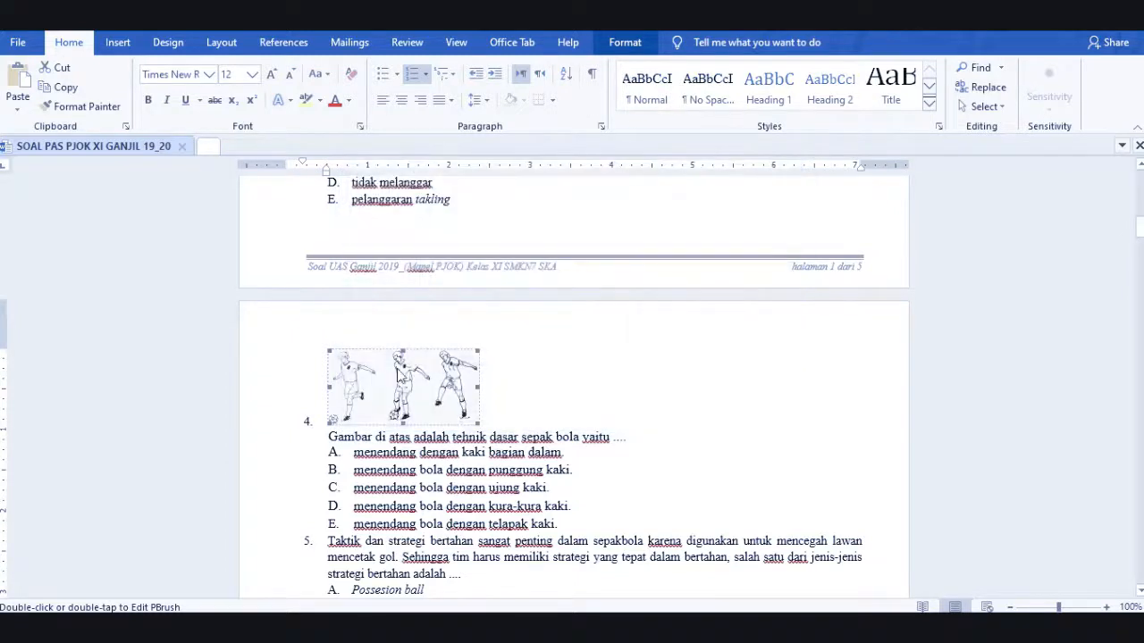
{"action": "right_click", "coordinate": [386, 373]}
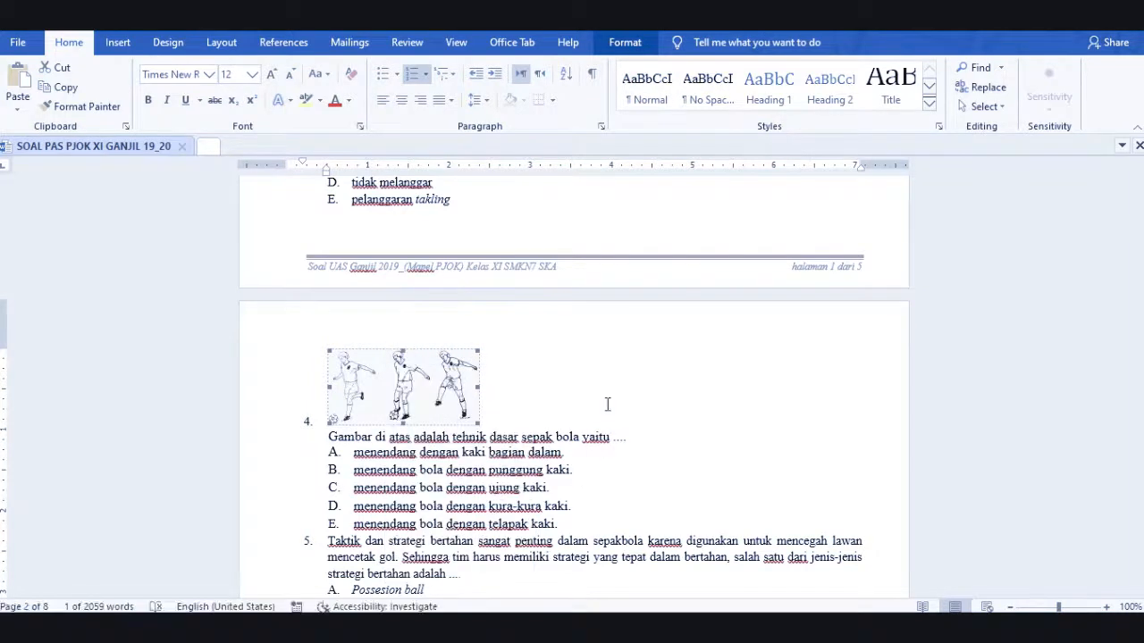
{"action": "key", "text": "Escape"}
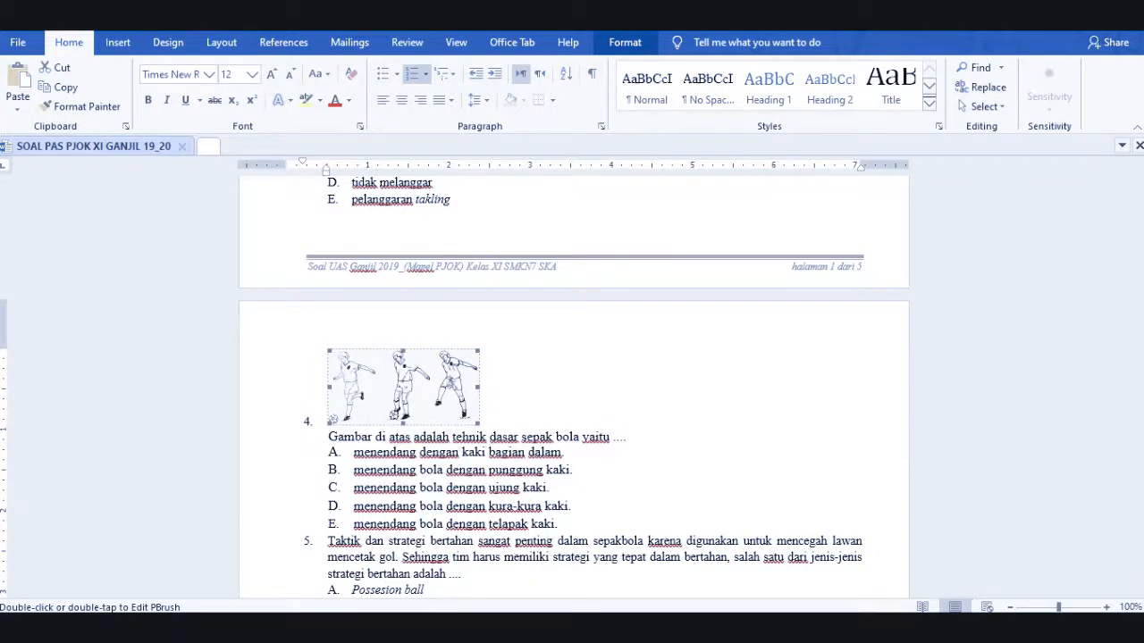
Start inserting an image into the form's blank question and browse Google Image Search results for "teknik menendang bola".
{"action": "key", "text": "alt+Tab"}
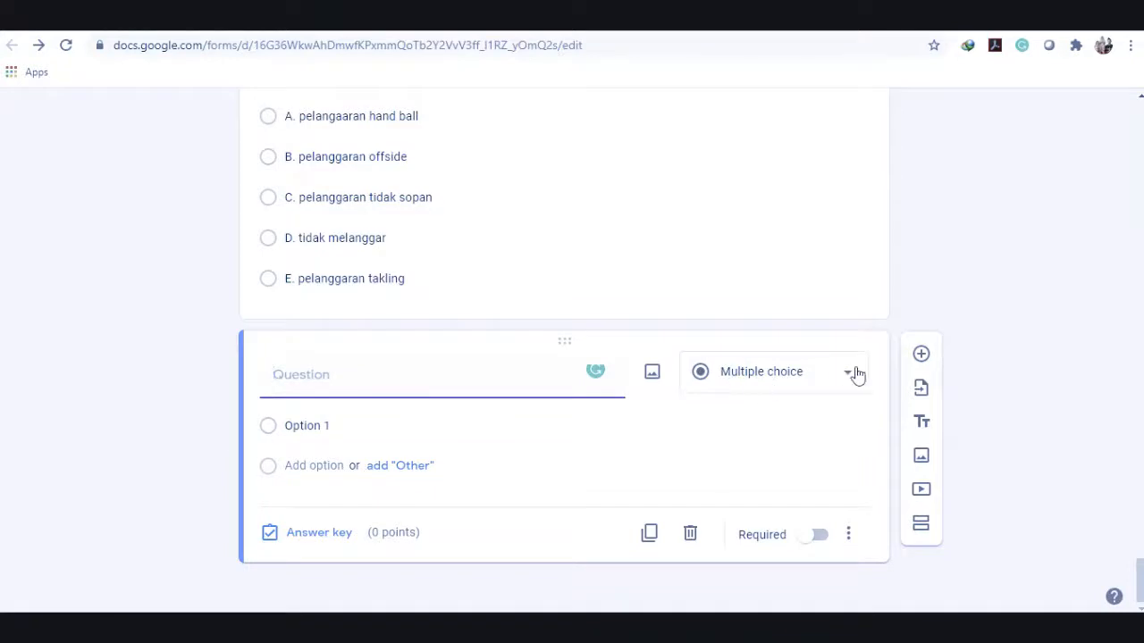
{"action": "left_click", "coordinate": [659, 384]}
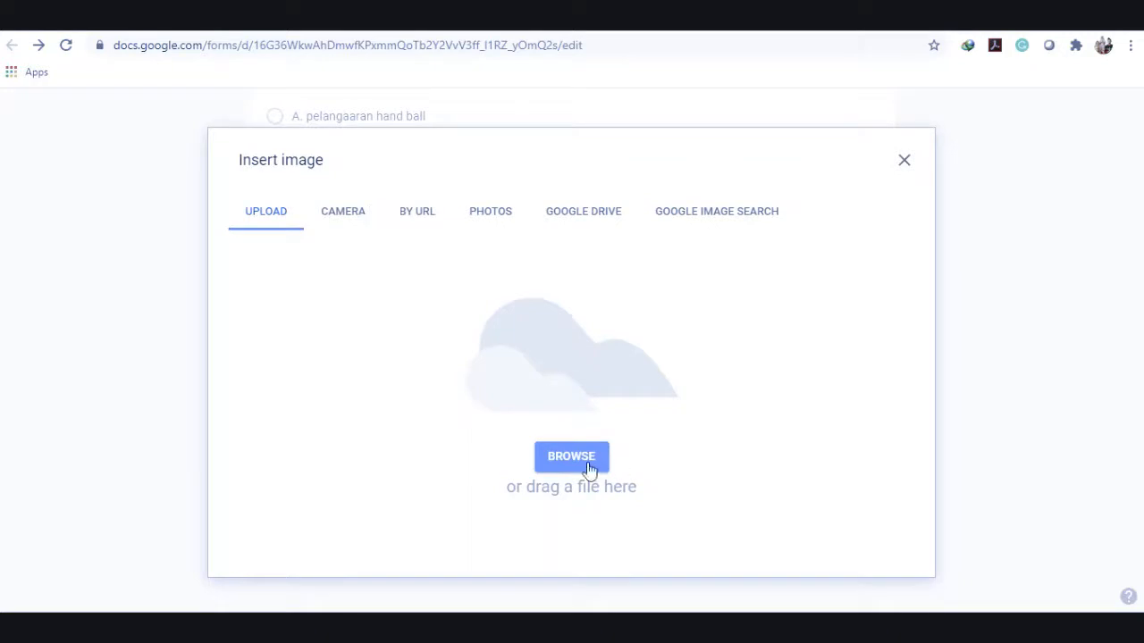
{"action": "left_click", "coordinate": [412, 230]}
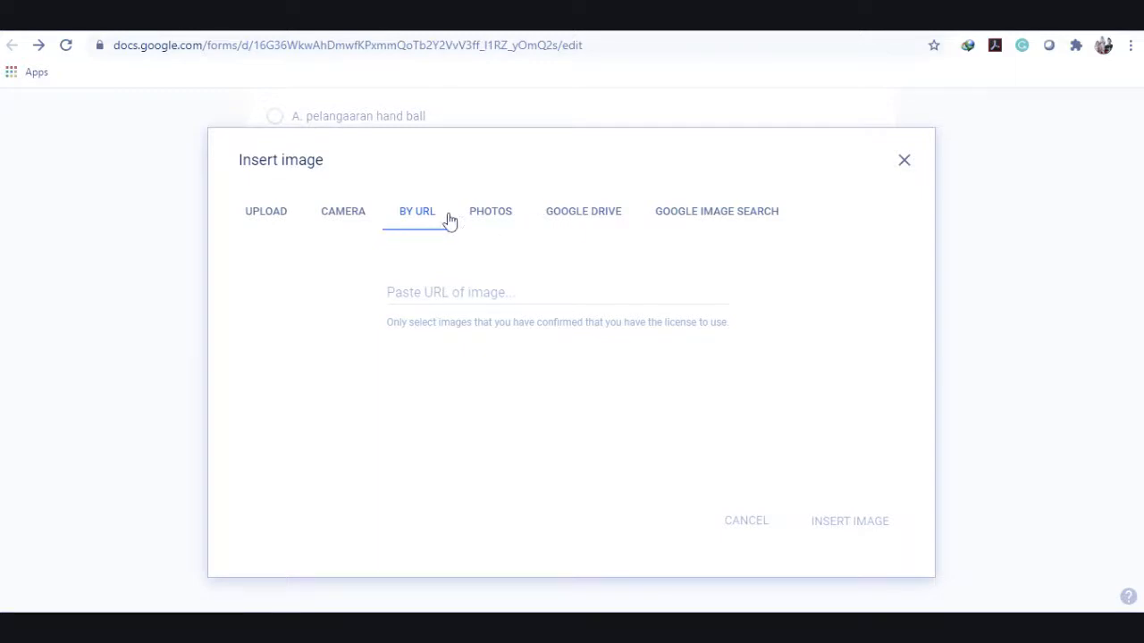
{"action": "left_click", "coordinate": [695, 221]}
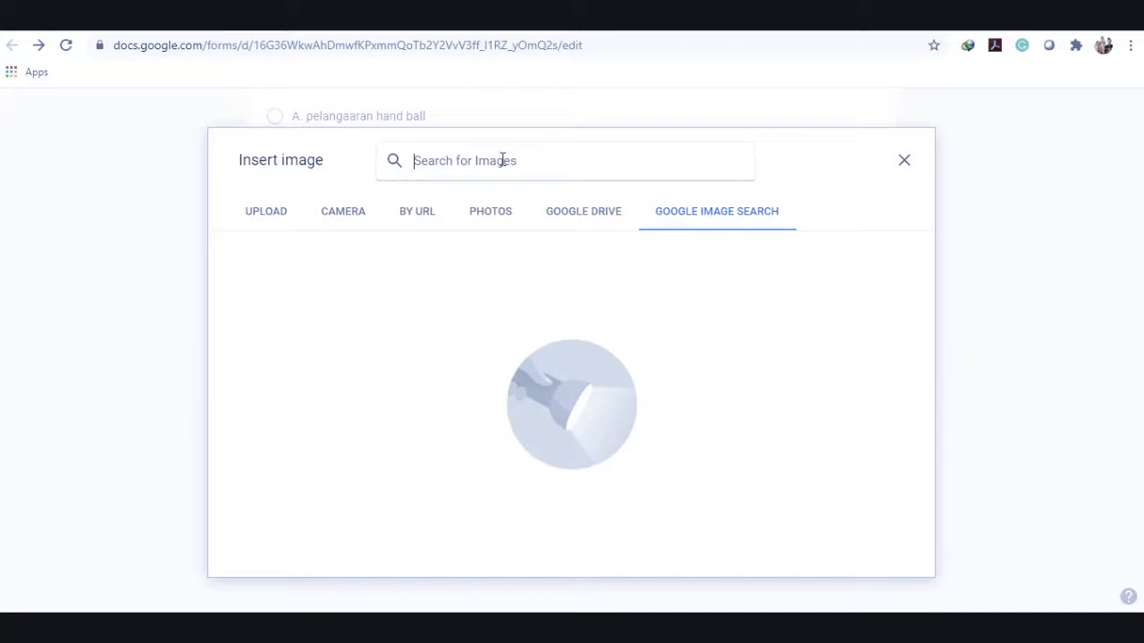
{"action": "type", "text": "teknik"}
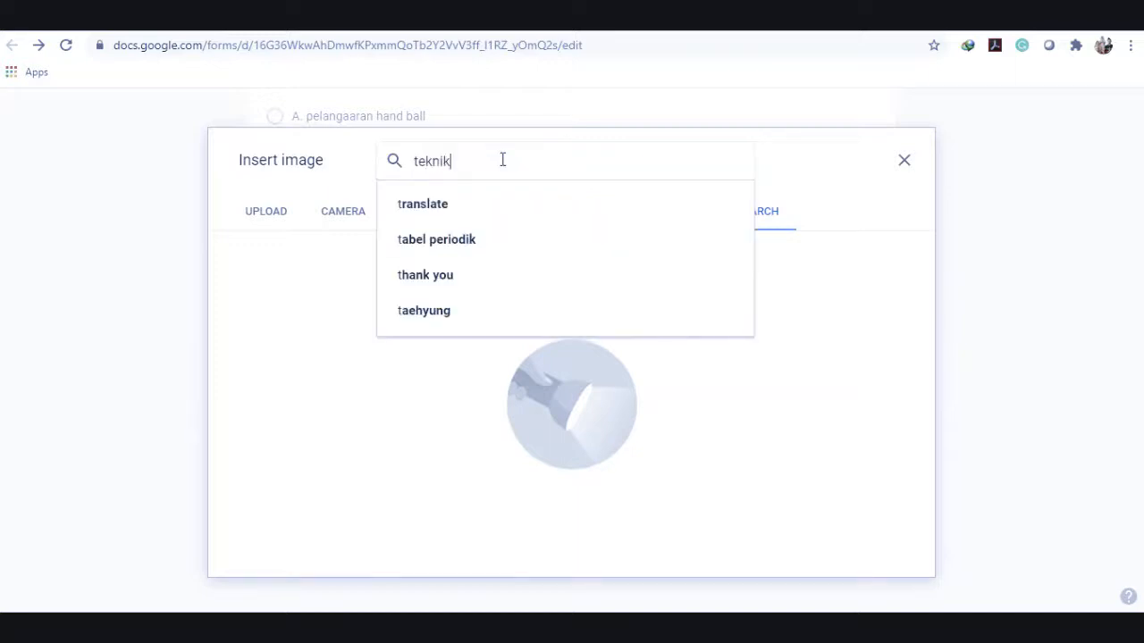
{"action": "type", "text": " menendang"}
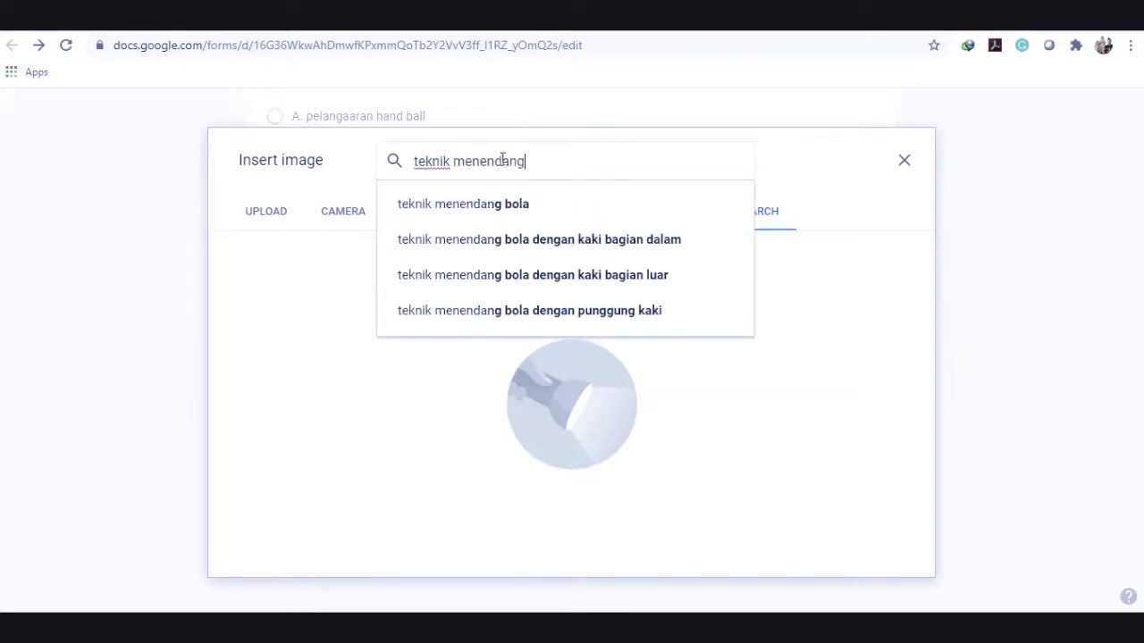
{"action": "left_click", "coordinate": [493, 204]}
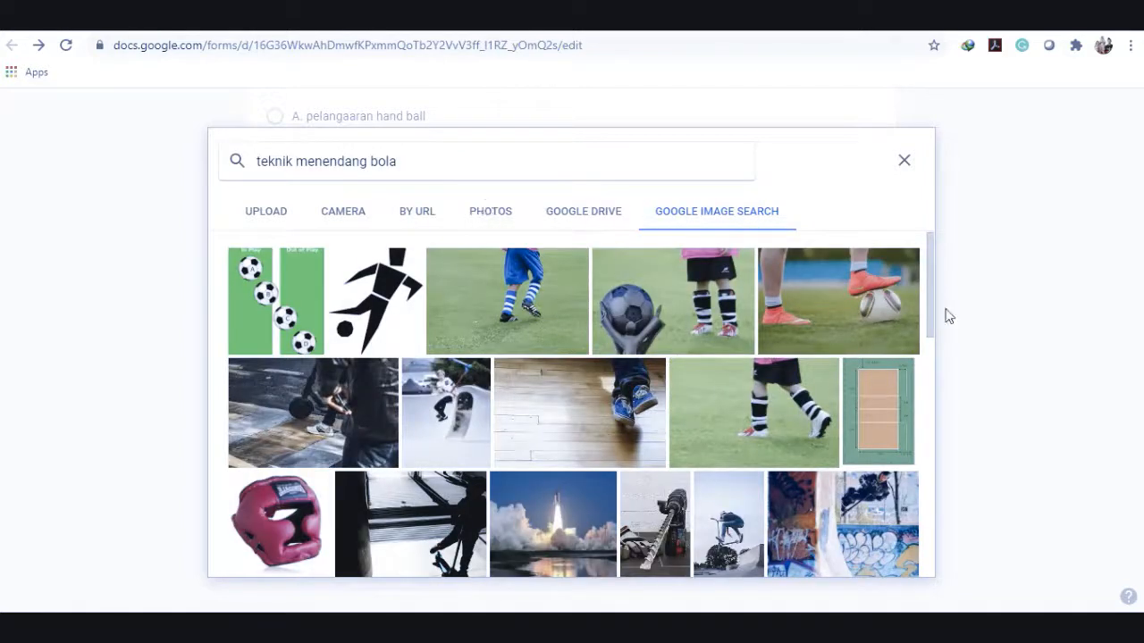
{"action": "left_click_drag", "start_coordinate": [933, 307], "coordinate": [965, 551]}
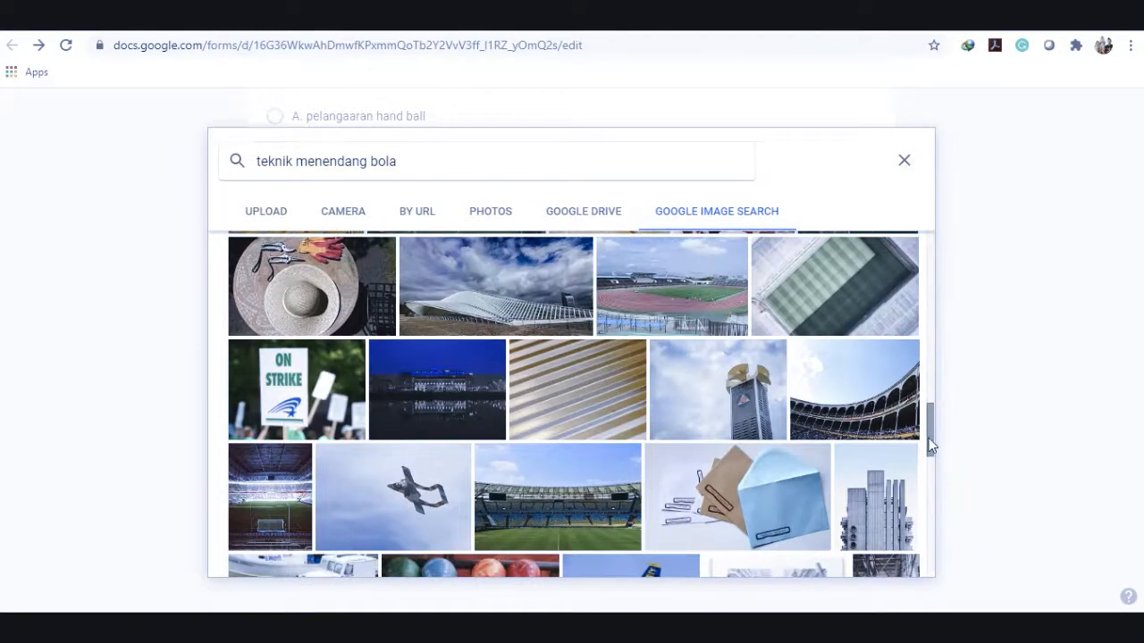
{"action": "left_click_drag", "start_coordinate": [929, 439], "coordinate": [935, 317]}
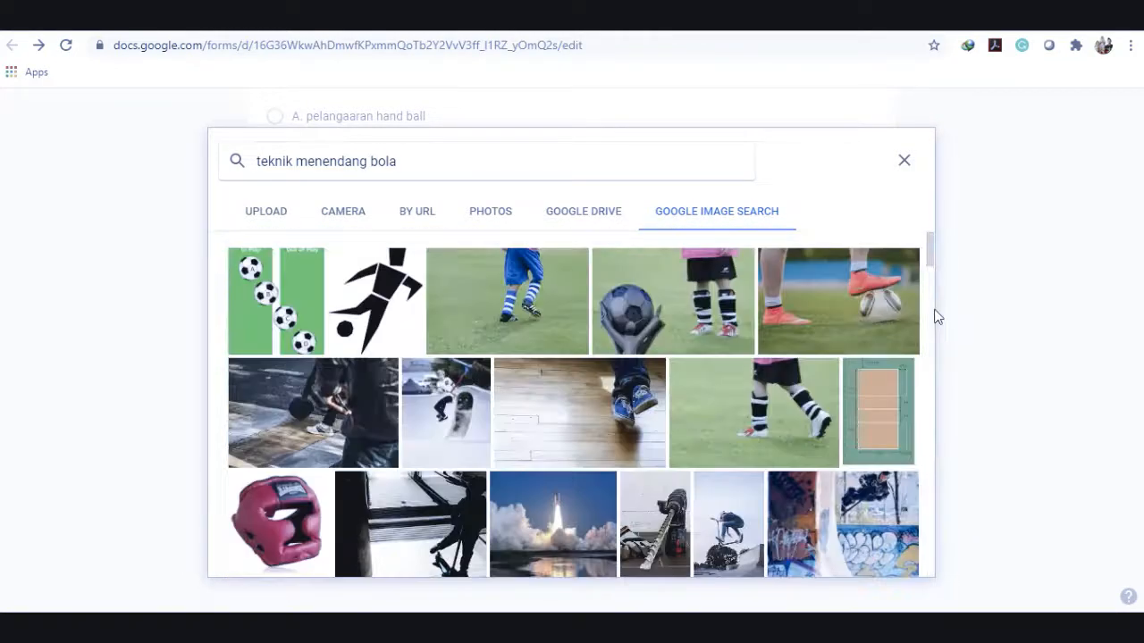
Search Google images for "teknik menendang sepakbola".
{"action": "left_click", "coordinate": [402, 161]}
{"action": "left_click_drag", "start_coordinate": [401, 161], "coordinate": [374, 161]}
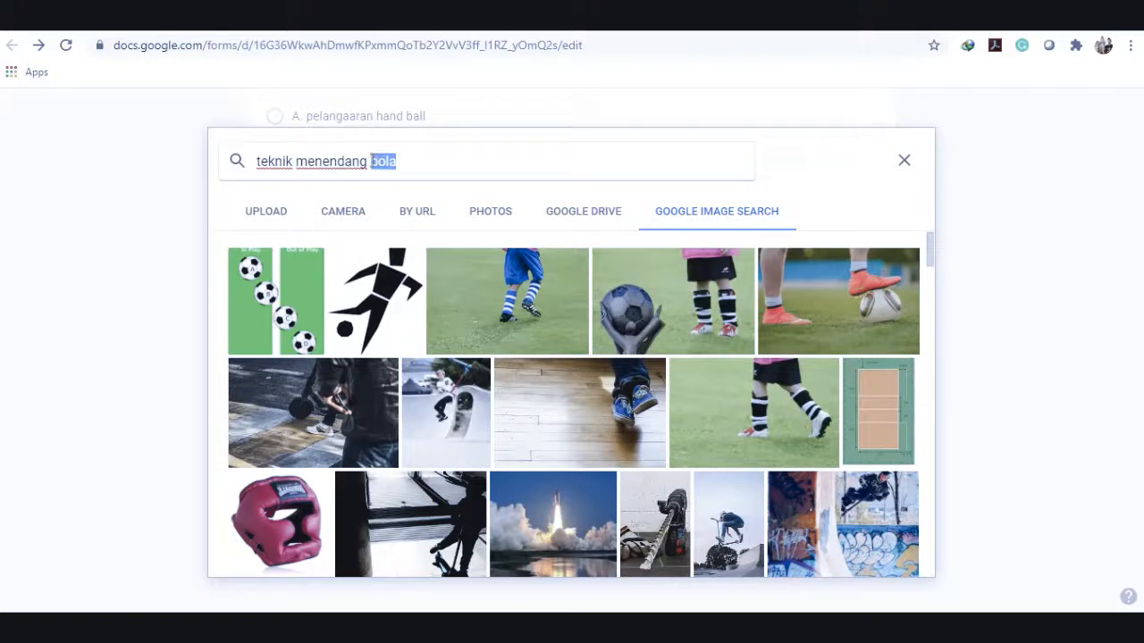
{"action": "type", "text": "sepakbola"}
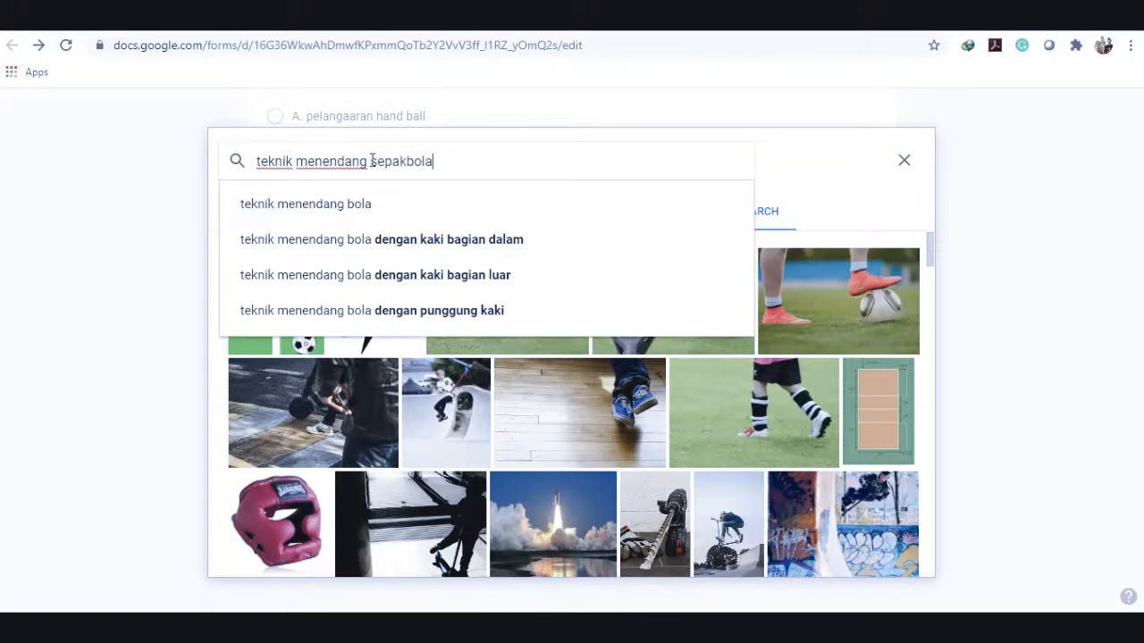
{"action": "key", "text": "Return"}
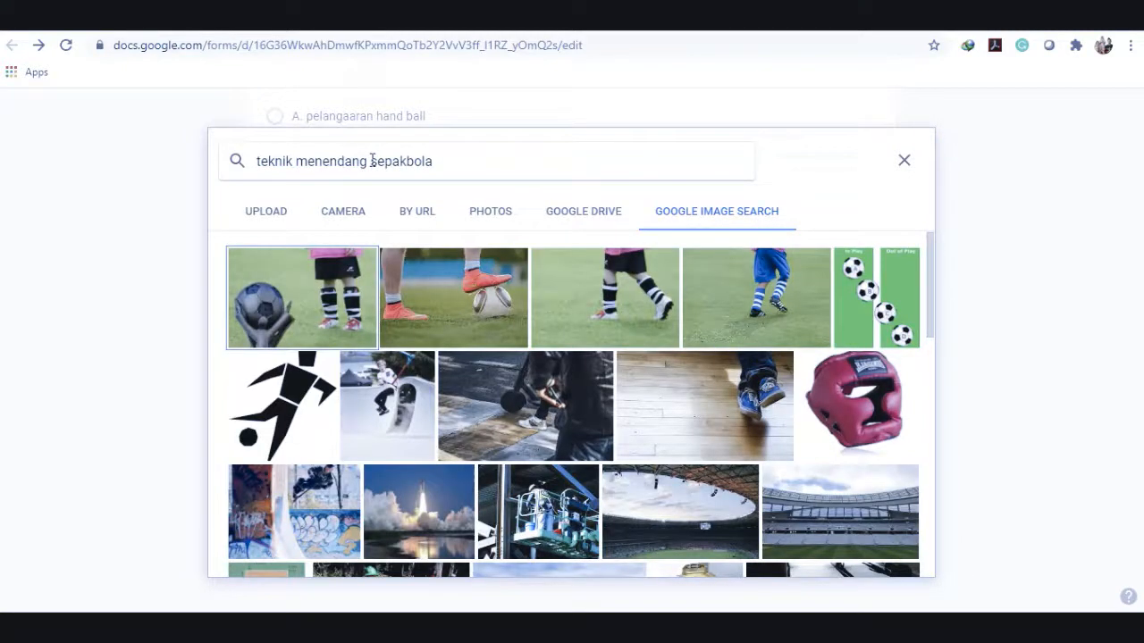
Replace the image search query with "football tecniqu" and run the search.
{"action": "left_click_drag", "start_coordinate": [445, 161], "coordinate": [239, 134]}
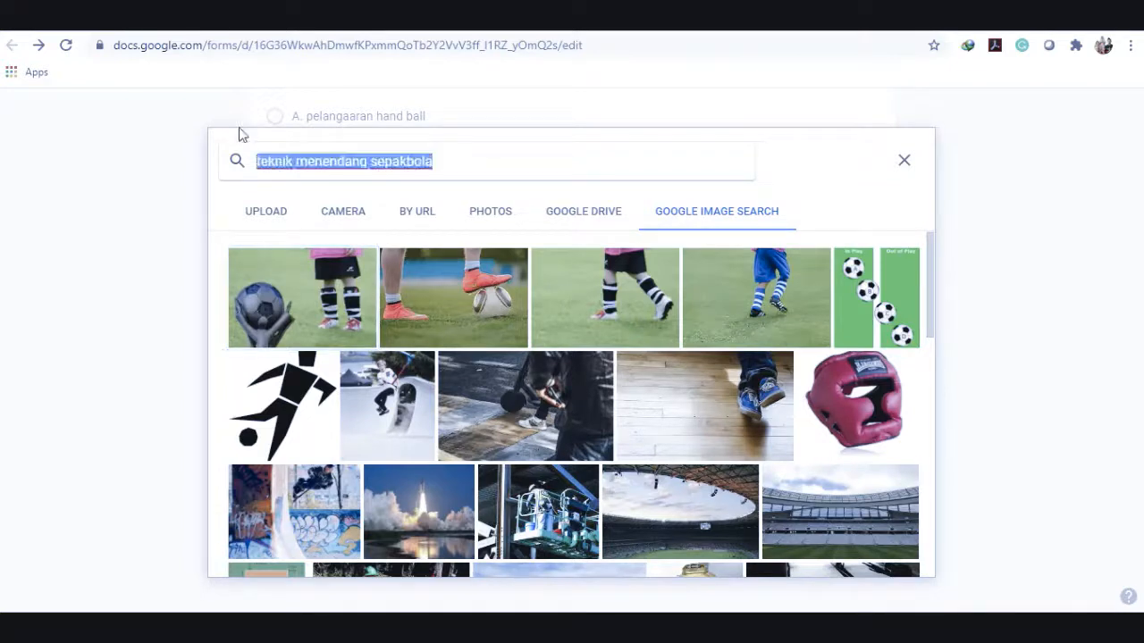
{"action": "type", "text": "ho"}
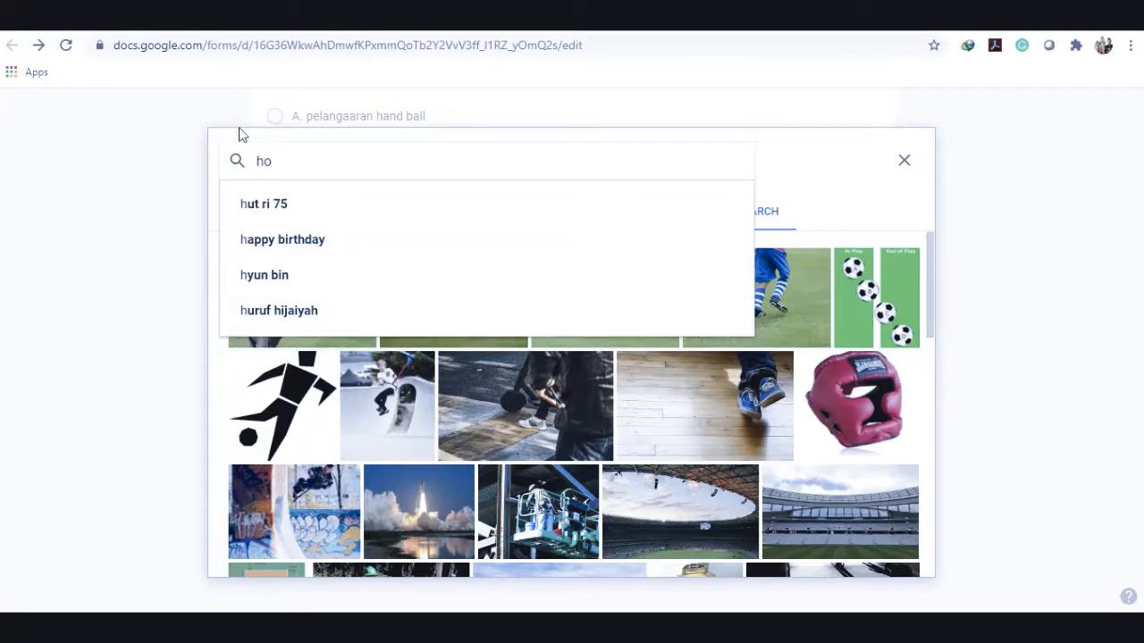
{"action": "key", "text": "BackSpace"}
{"action": "key", "text": "BackSpace"}
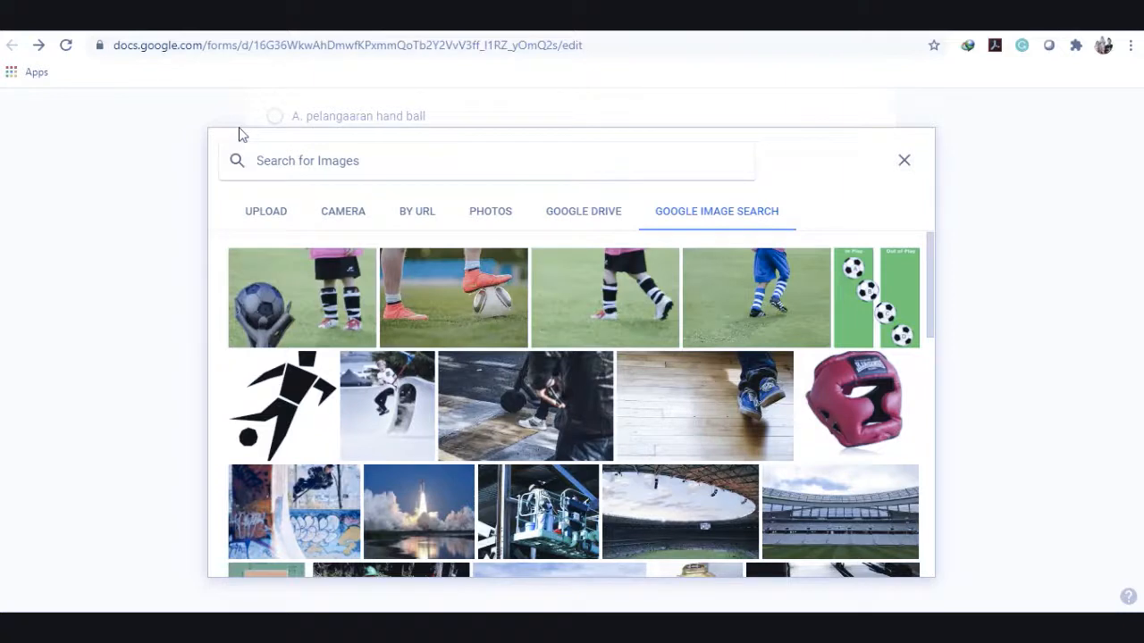
{"action": "type", "text": "football tecni"}
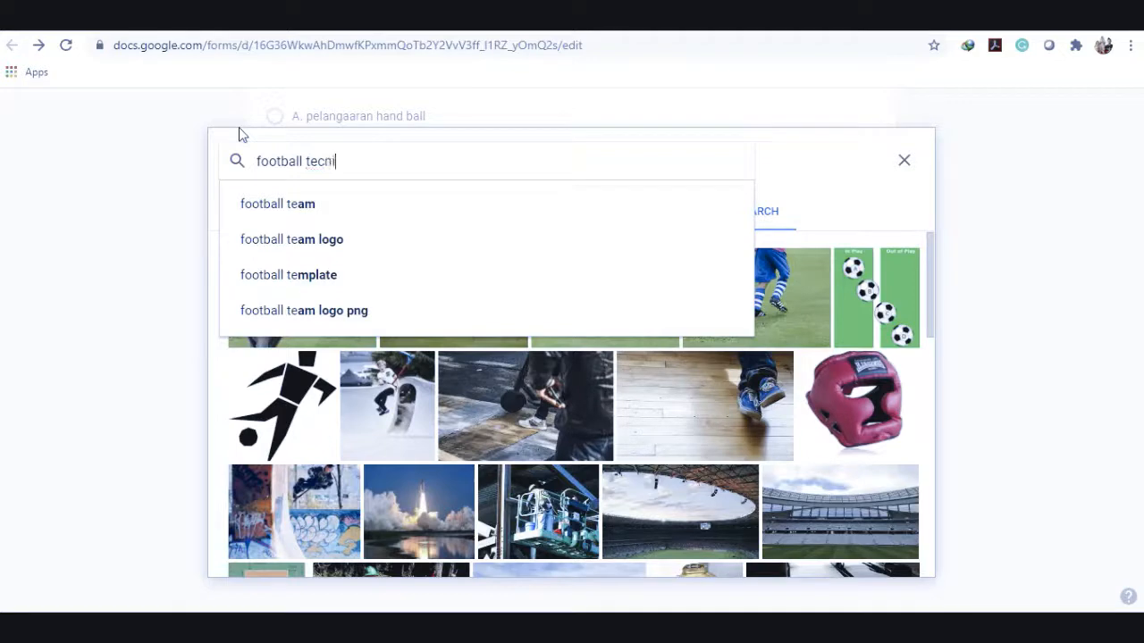
{"action": "type", "text": "qu"}
{"action": "key", "text": "Return"}
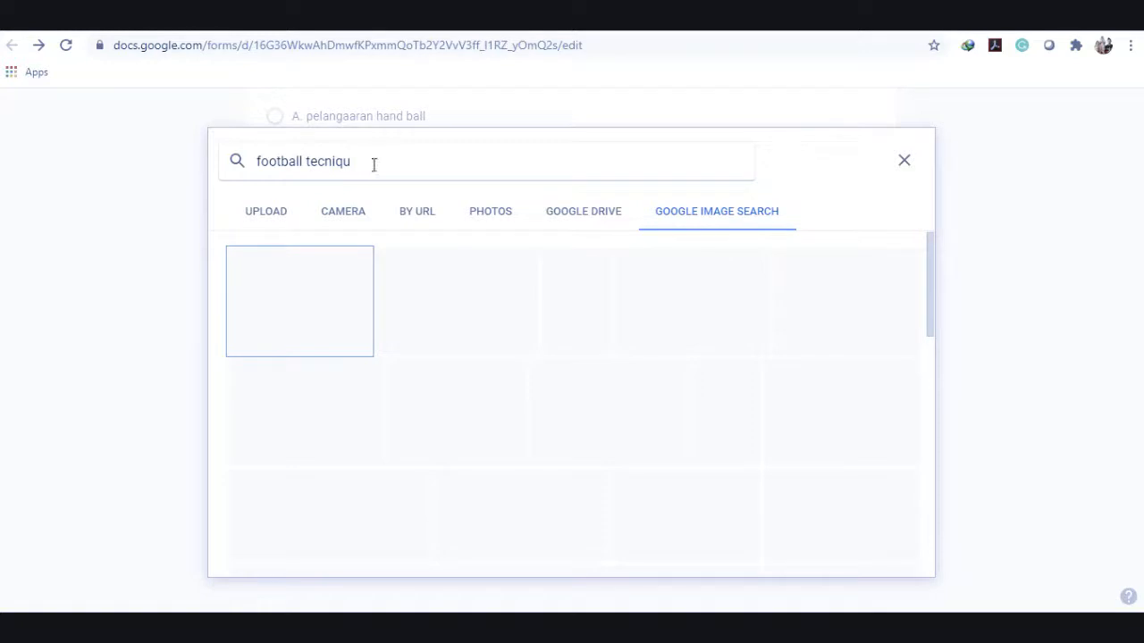
Shorten the image search to "football" and insert the photo of the white-kitted player beside a ball on grass into the question.
{"action": "left_click_drag", "start_coordinate": [352, 161], "coordinate": [305, 170]}
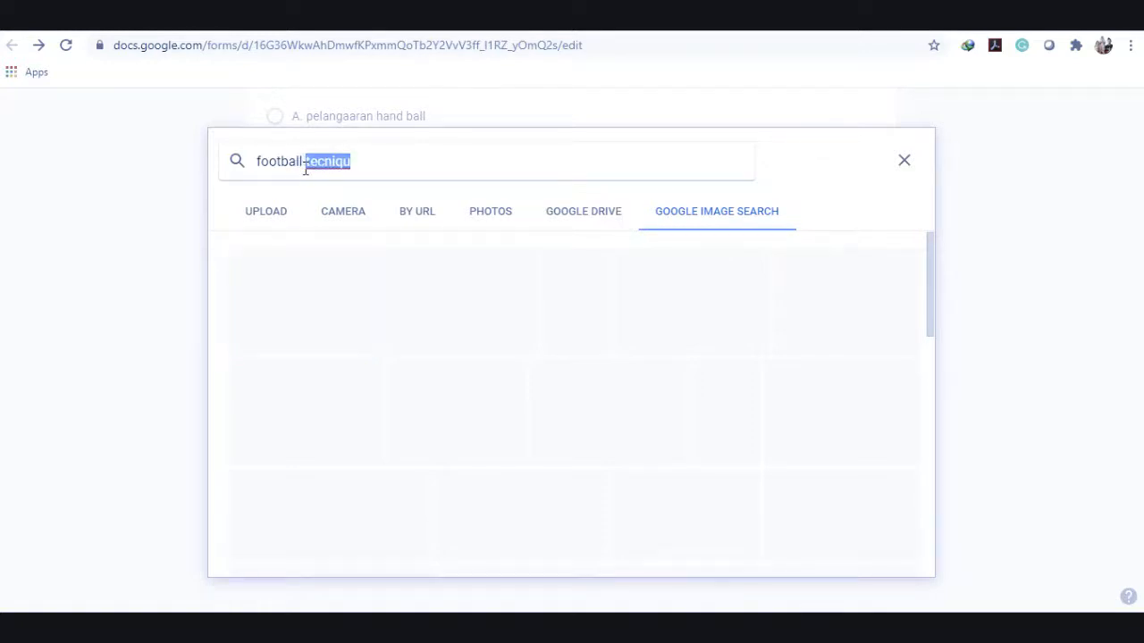
{"action": "key", "text": "BackSpace"}
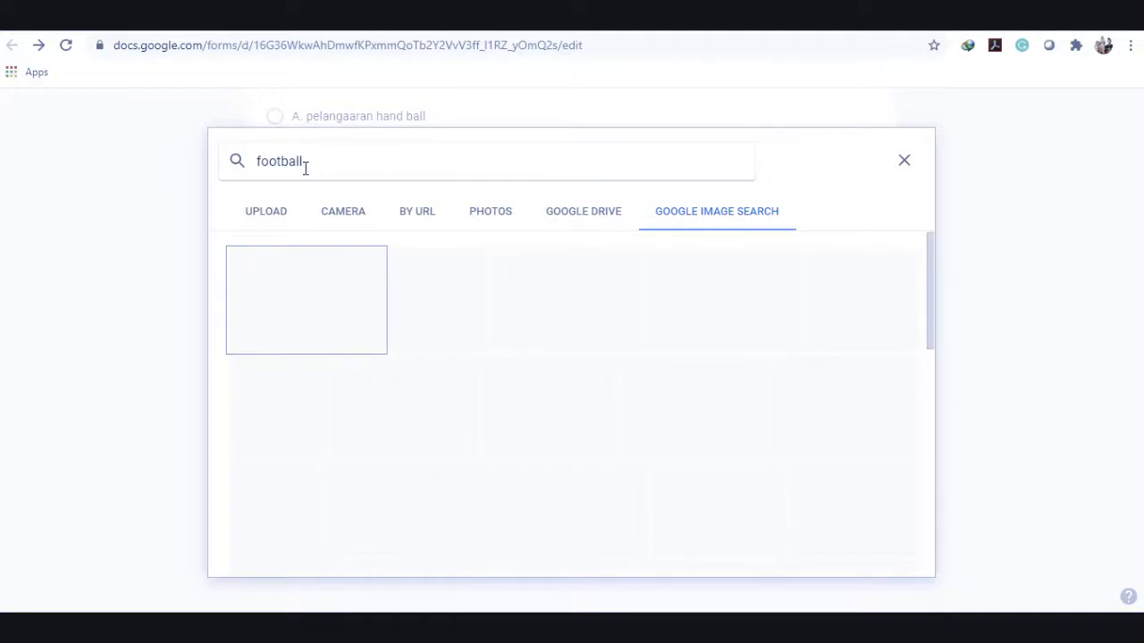
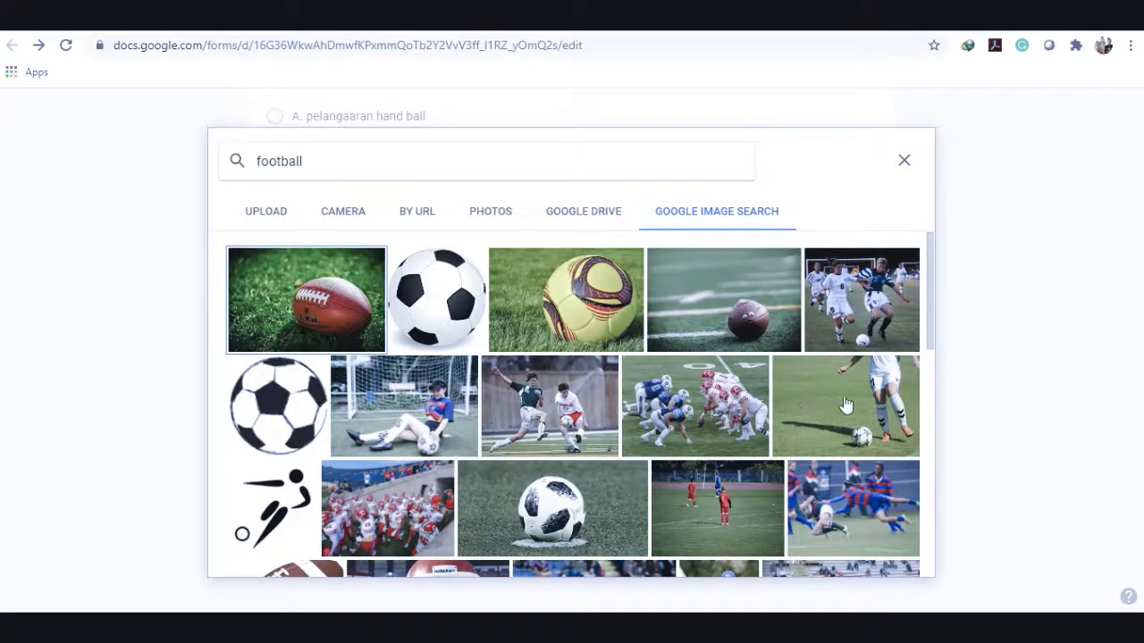
{"action": "left_click", "coordinate": [813, 424]}
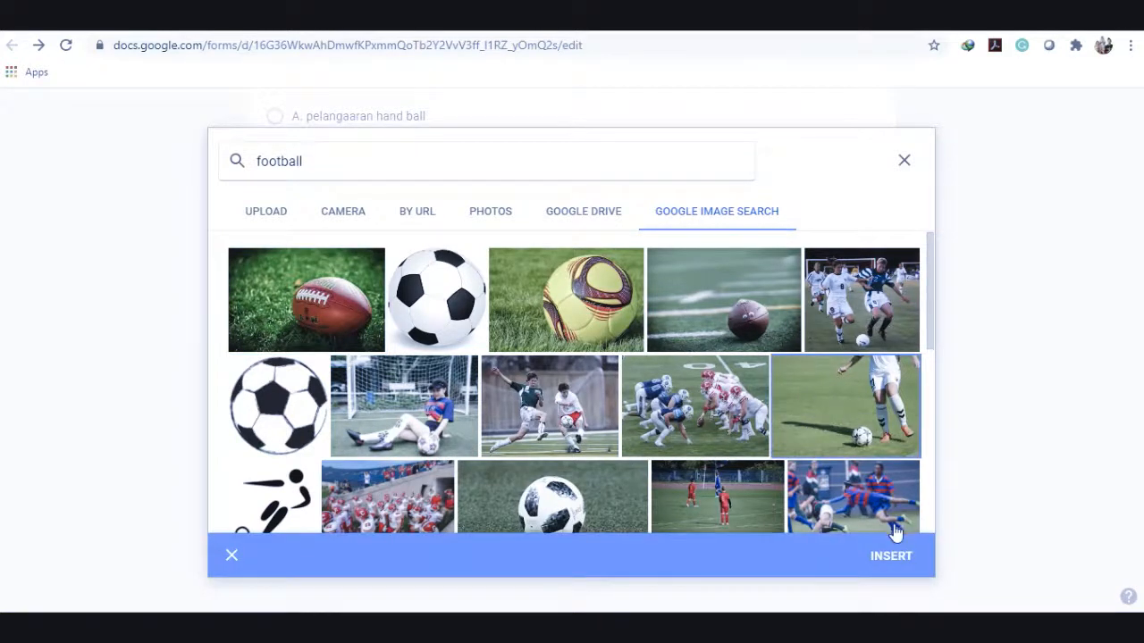
{"action": "left_click", "coordinate": [889, 556]}
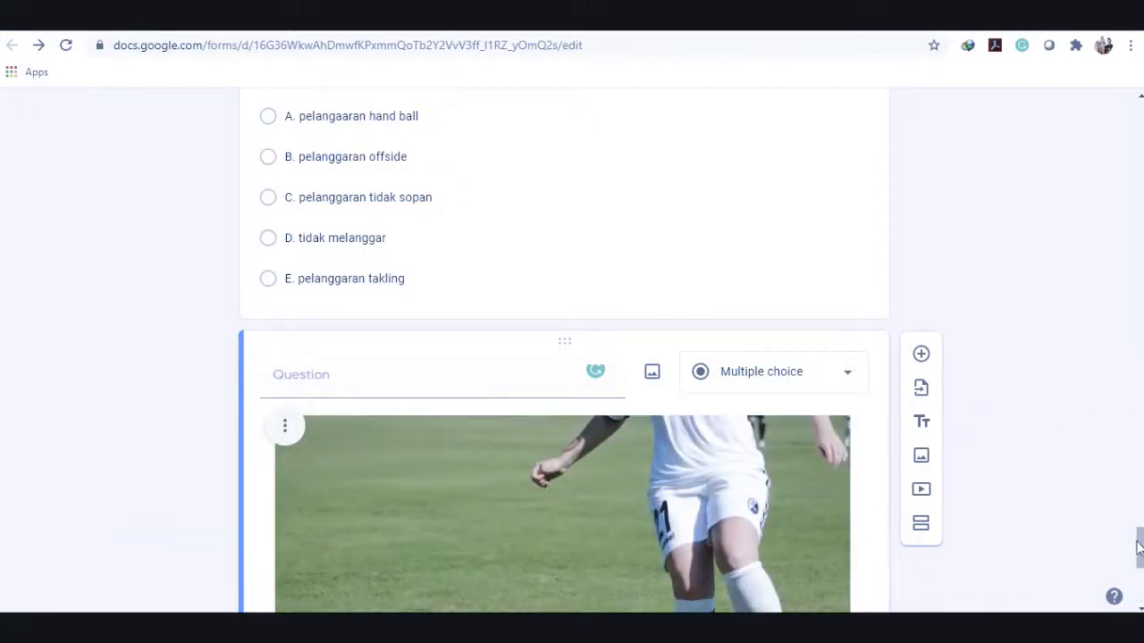
Copy question 4's sentence from the Word document into the form question's title, replacing "atas" with "bawah".
{"action": "left_click_drag", "start_coordinate": [1140, 540], "coordinate": [1140, 561]}
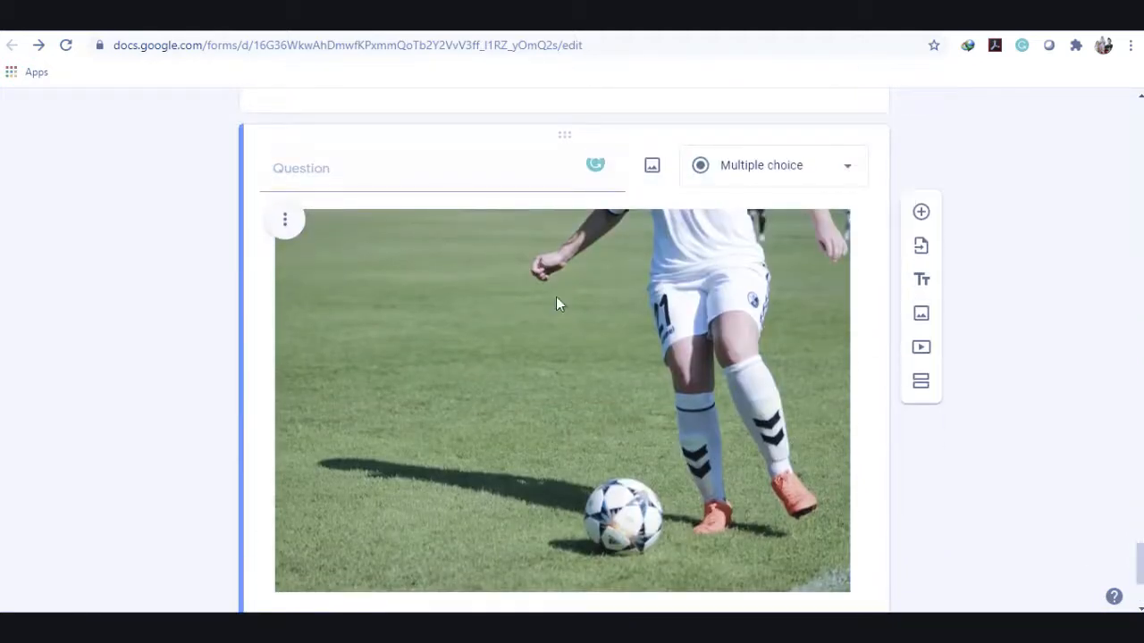
{"action": "left_click", "coordinate": [434, 178]}
{"action": "key", "text": "alt+Tab"}
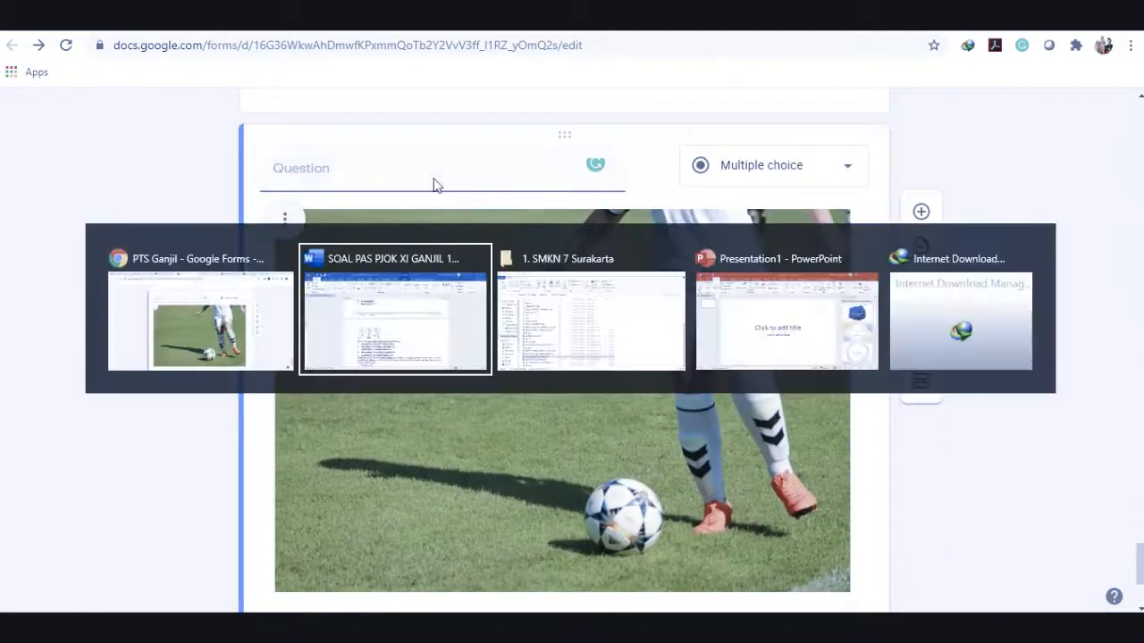
{"action": "left_click_drag", "start_coordinate": [328, 438], "coordinate": [623, 449]}
{"action": "key", "text": "ctrl+c"}
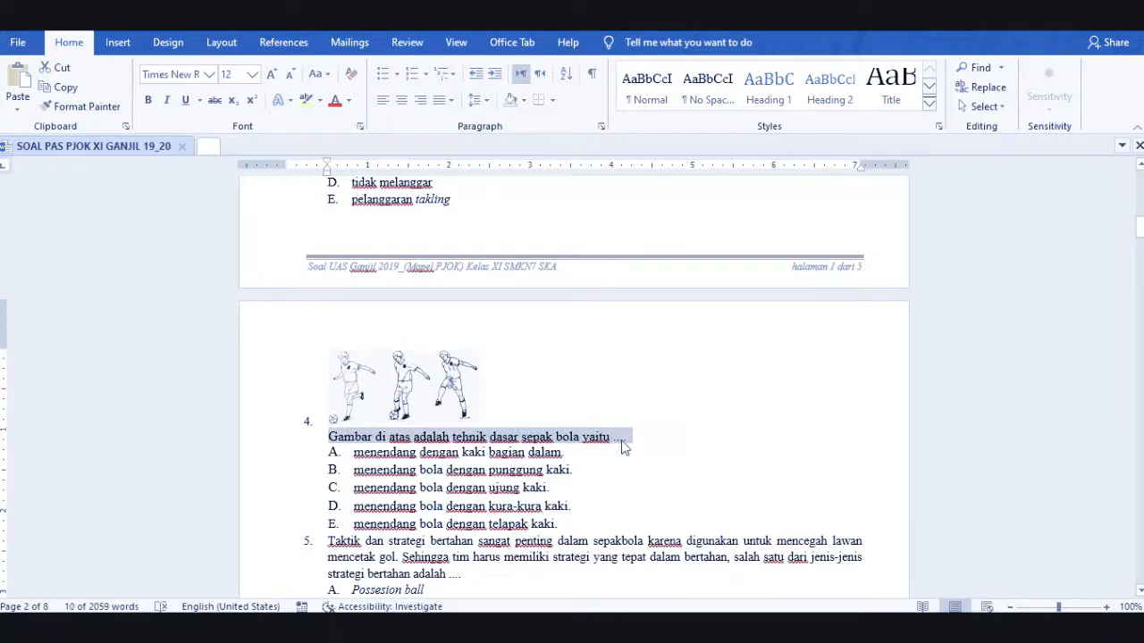
{"action": "key", "text": "alt+Tab"}
{"action": "key", "text": "ctrl+v"}
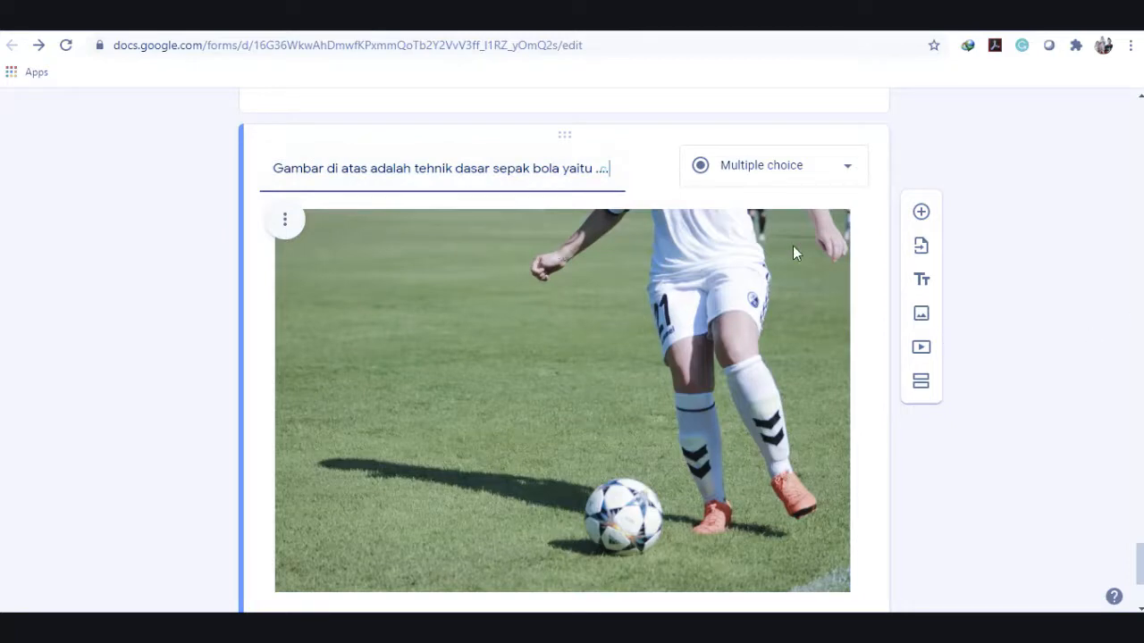
{"action": "double_click", "coordinate": [353, 167]}
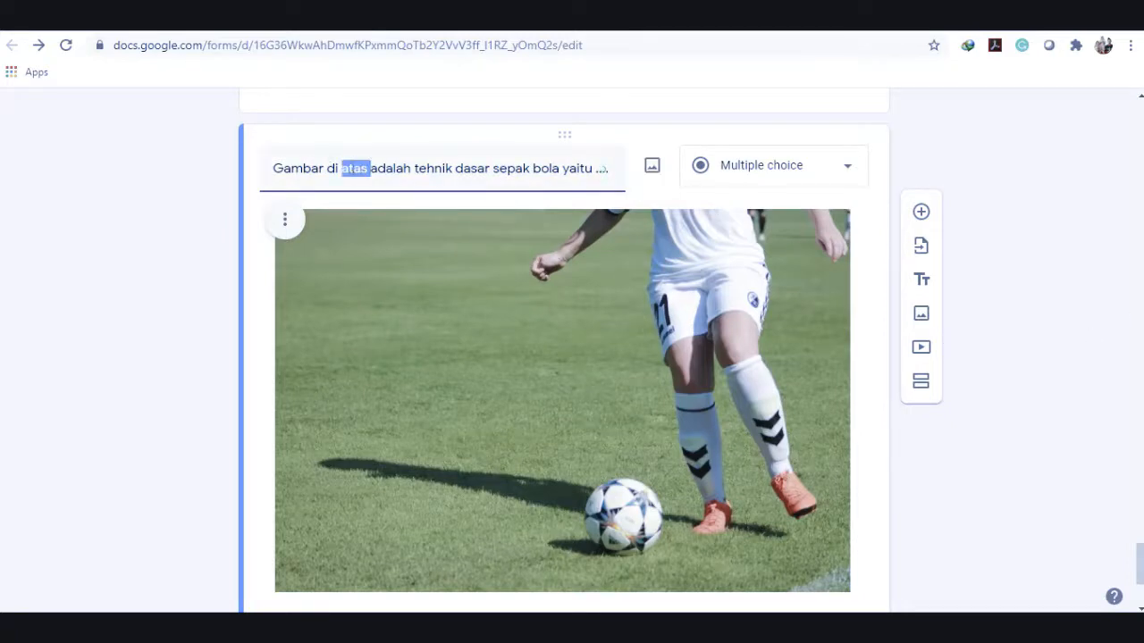
{"action": "type", "text": "bawah"}
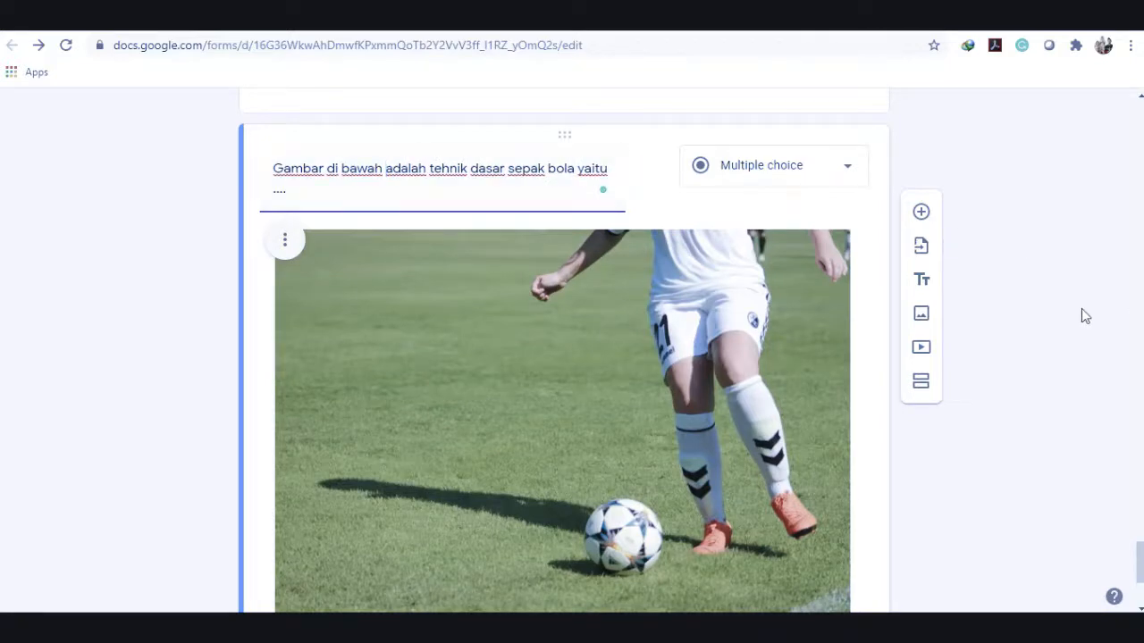
Copy answer choices A to E of question 4 from the Word document into the form question's options, and make the question required.
{"action": "scroll", "coordinate": [1133, 563], "scroll_direction": "down", "scroll_amount": 3}
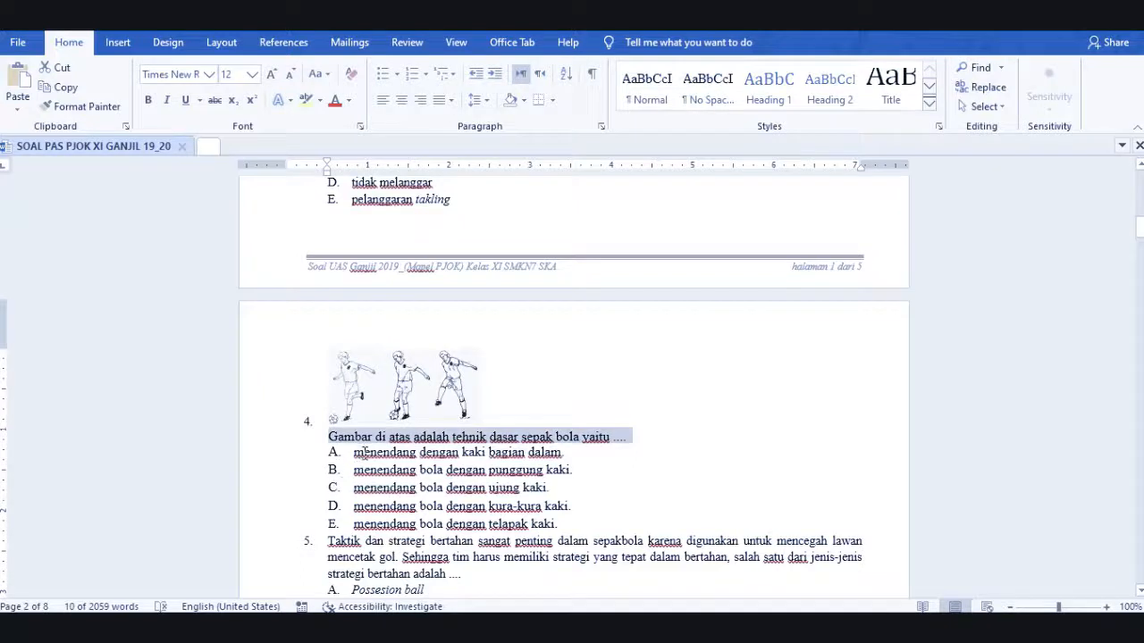
{"action": "left_click_drag", "start_coordinate": [355, 452], "coordinate": [582, 526]}
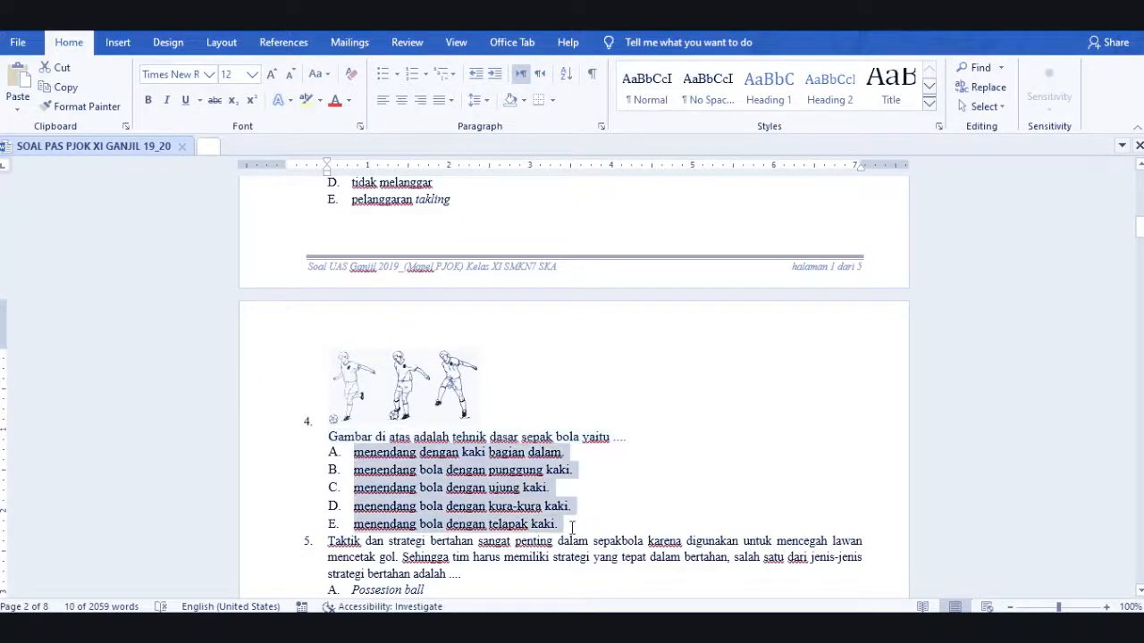
{"action": "key", "text": "alt+Tab"}
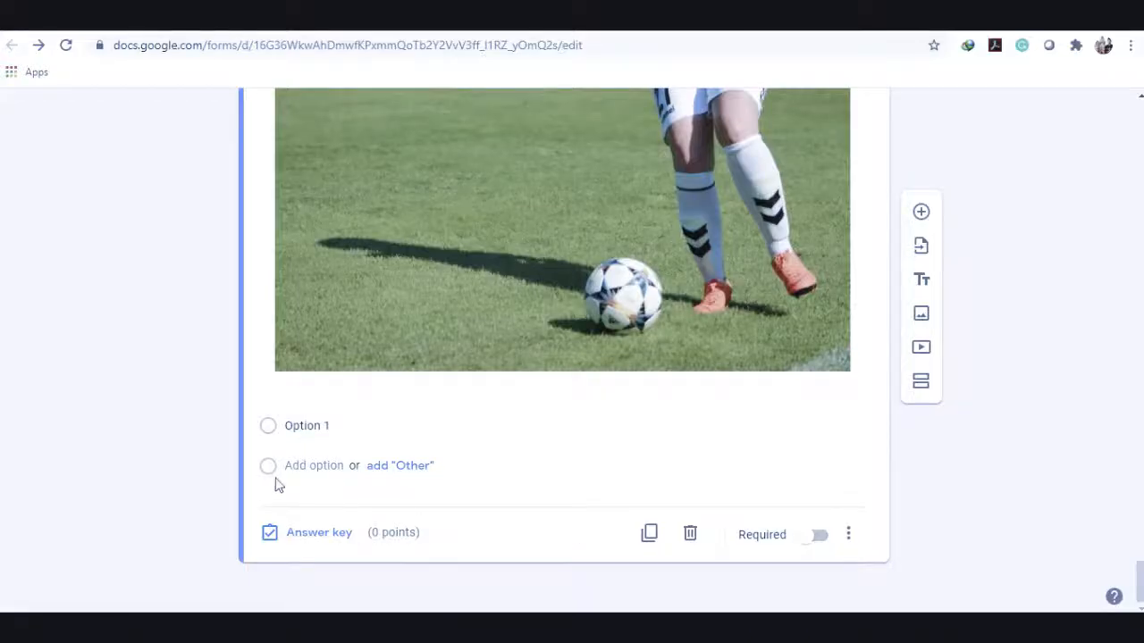
{"action": "left_click", "coordinate": [310, 427]}
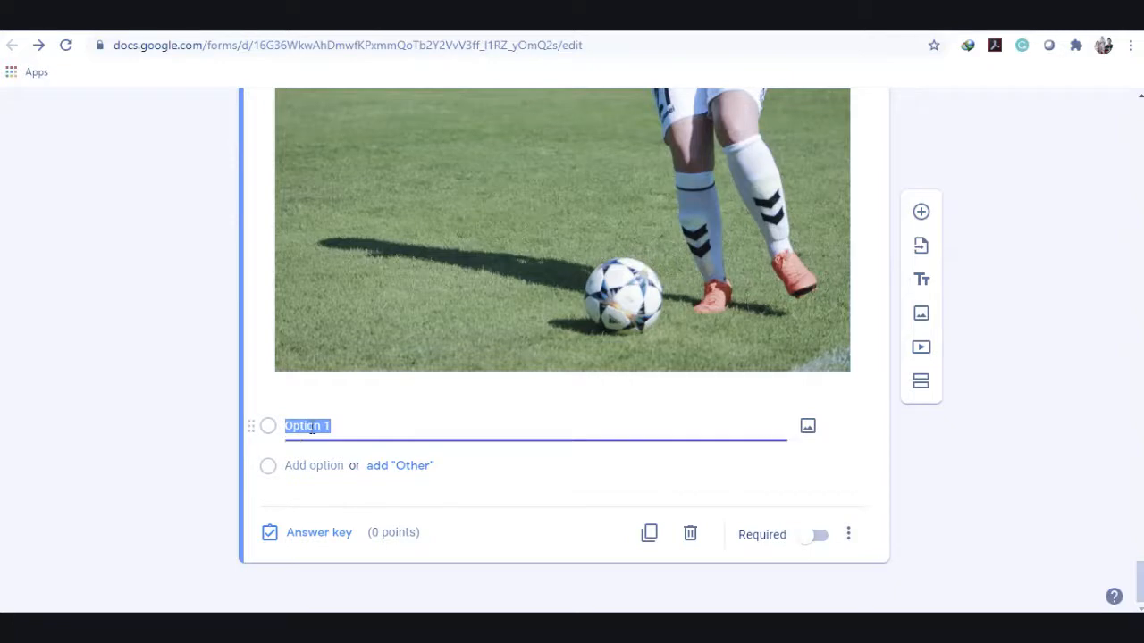
{"action": "type", "text": "A.\tmenendang dengan kaki bagian dalam. B.\tmenendang bola dengan punggung kaki. C.\tmenendang bola dengan ujung kaki. D.\tmenendang bola dengan kura-kura kaki. E.\tmenendang bola dengan telapak kaki."}
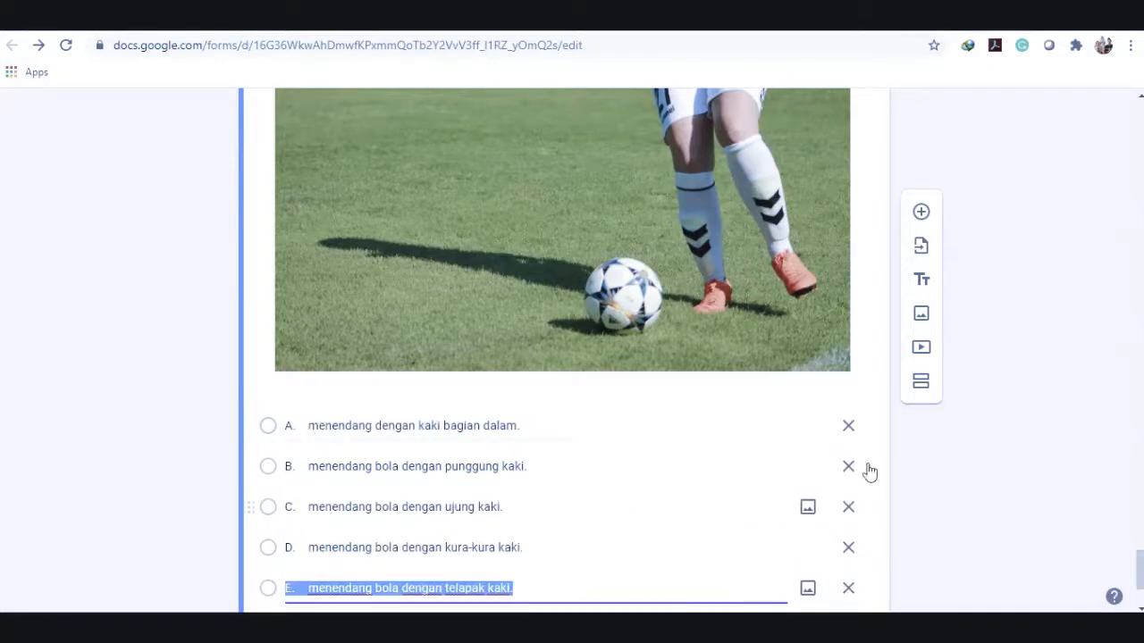
{"action": "scroll", "coordinate": [1137, 572], "scroll_direction": "down", "scroll_amount": 2}
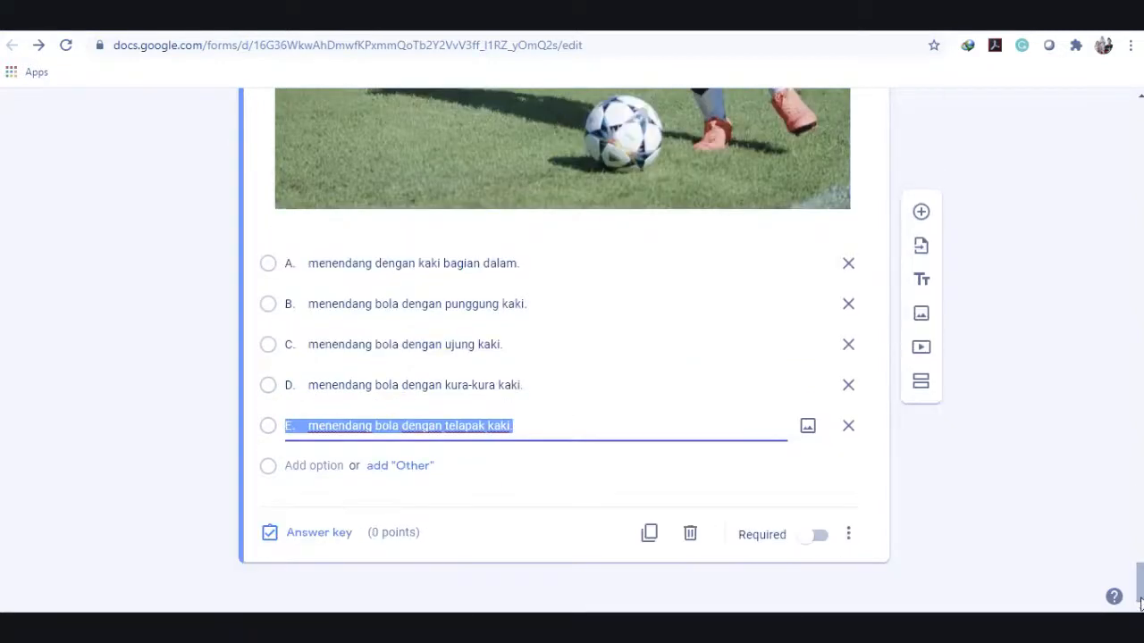
{"action": "left_click", "coordinate": [820, 540]}
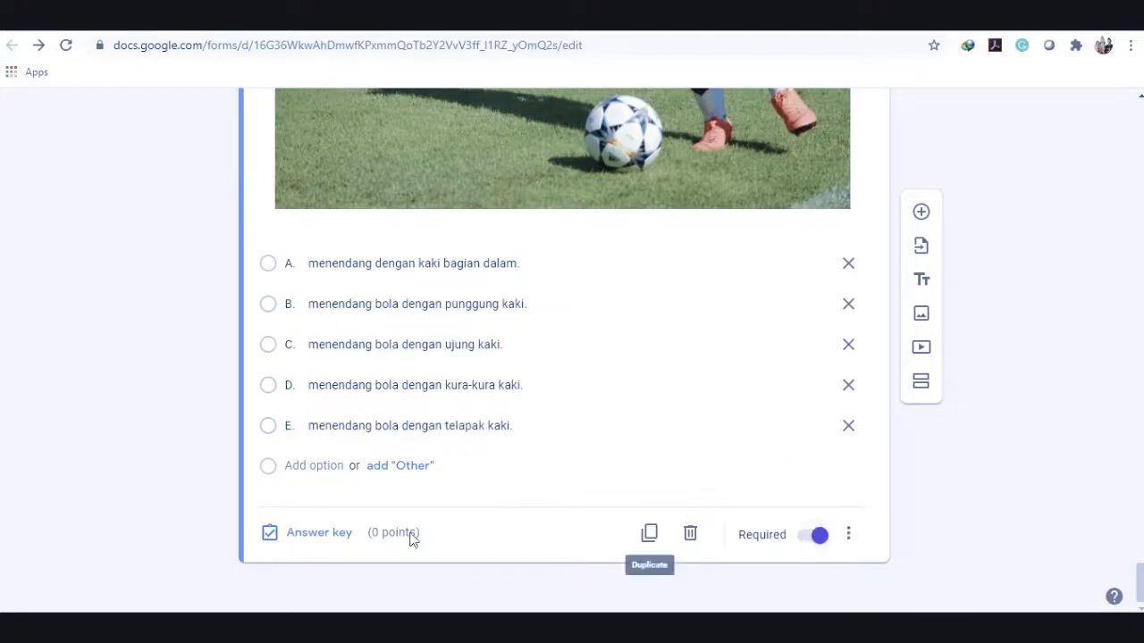
Set the question's answer key to "A. menendang dengan kaki bagian dalam." worth 20 points.
{"action": "left_click", "coordinate": [331, 535]}
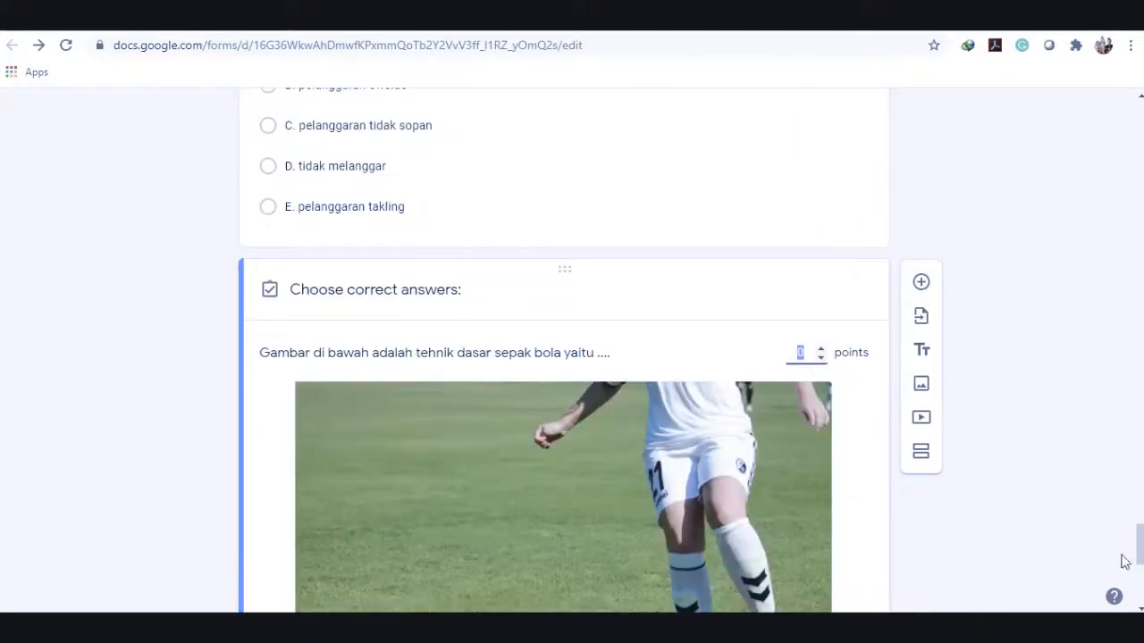
{"action": "scroll", "coordinate": [1138, 545], "scroll_direction": "down", "scroll_amount": 4}
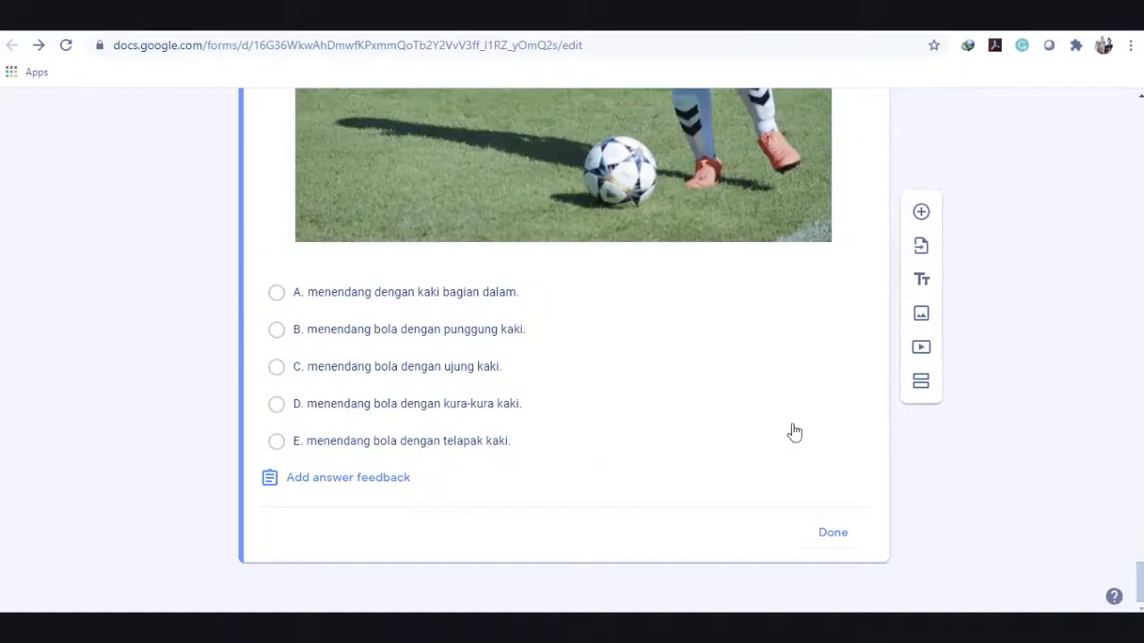
{"action": "left_click", "coordinate": [291, 301]}
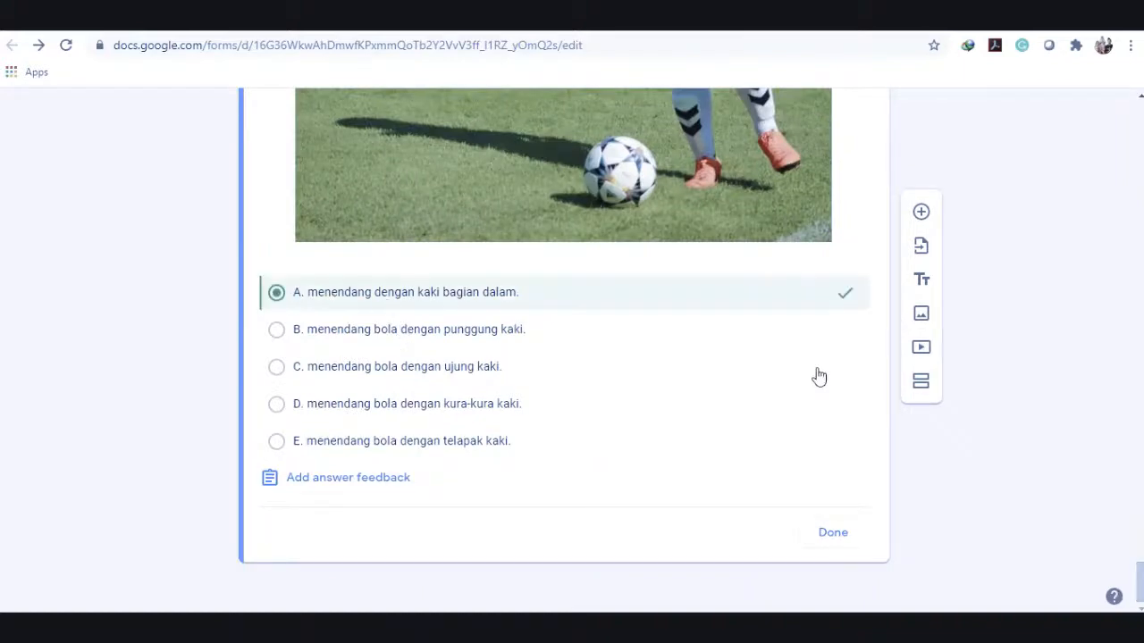
{"action": "left_click_drag", "start_coordinate": [1139, 576], "coordinate": [1141, 533]}
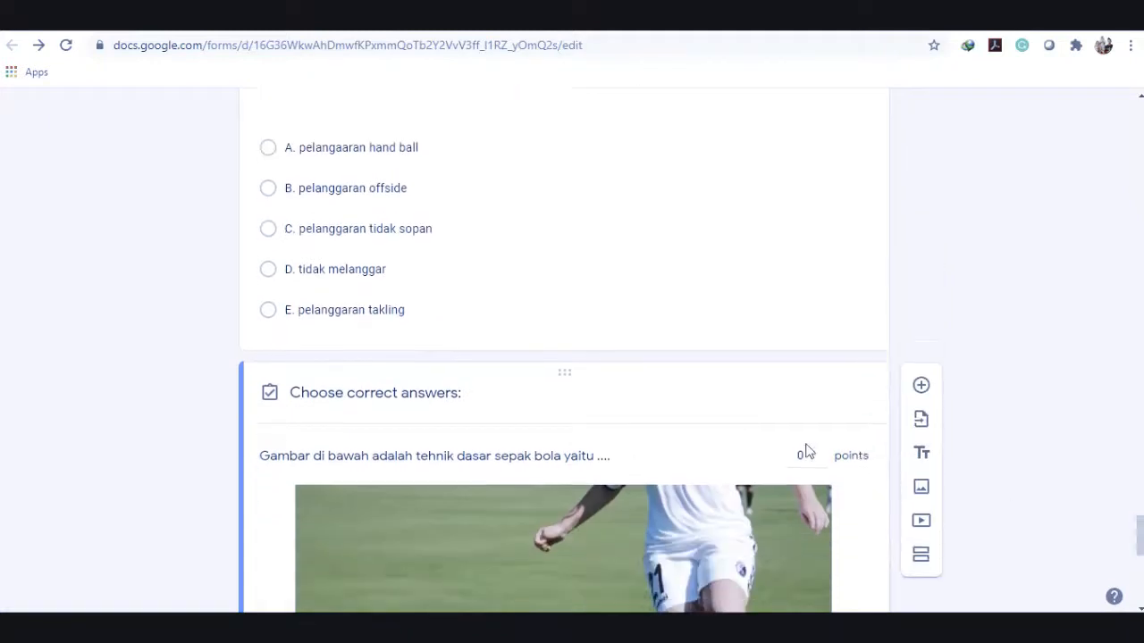
{"action": "left_click", "coordinate": [802, 454]}
{"action": "left_click", "coordinate": [1005, 409]}
{"action": "left_click_drag", "start_coordinate": [1141, 534], "coordinate": [1141, 580]}
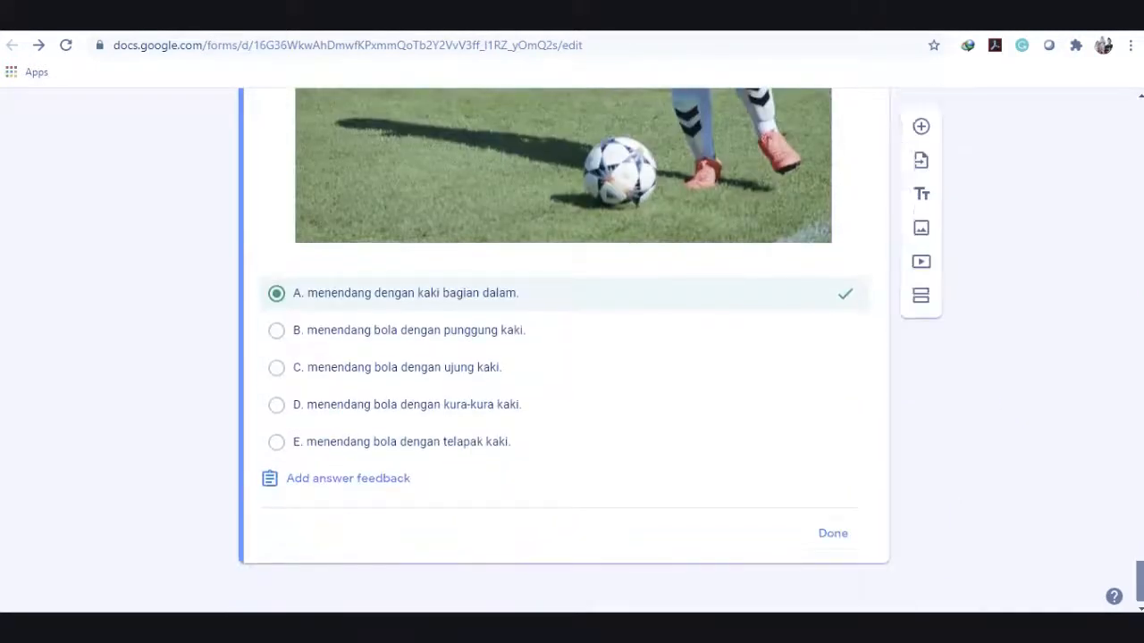
{"action": "left_click", "coordinate": [840, 540]}
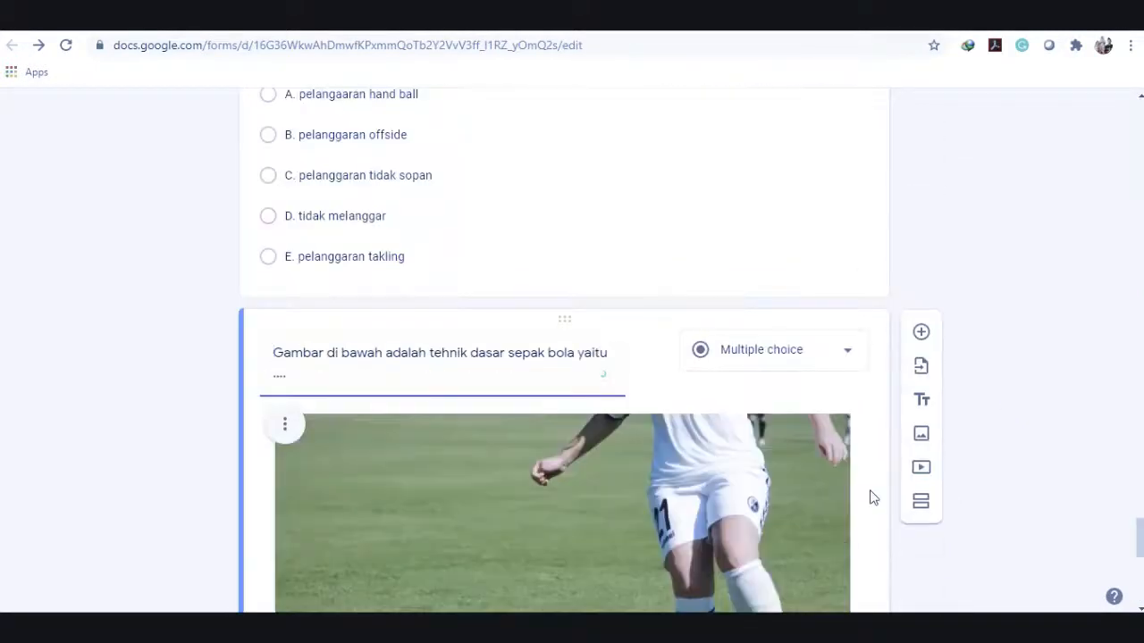
Add a new question titled with question 5's text on "Taktik dan strategi bertahan" from the Word document, without its number.
{"action": "left_click_drag", "start_coordinate": [1141, 547], "coordinate": [1141, 585]}
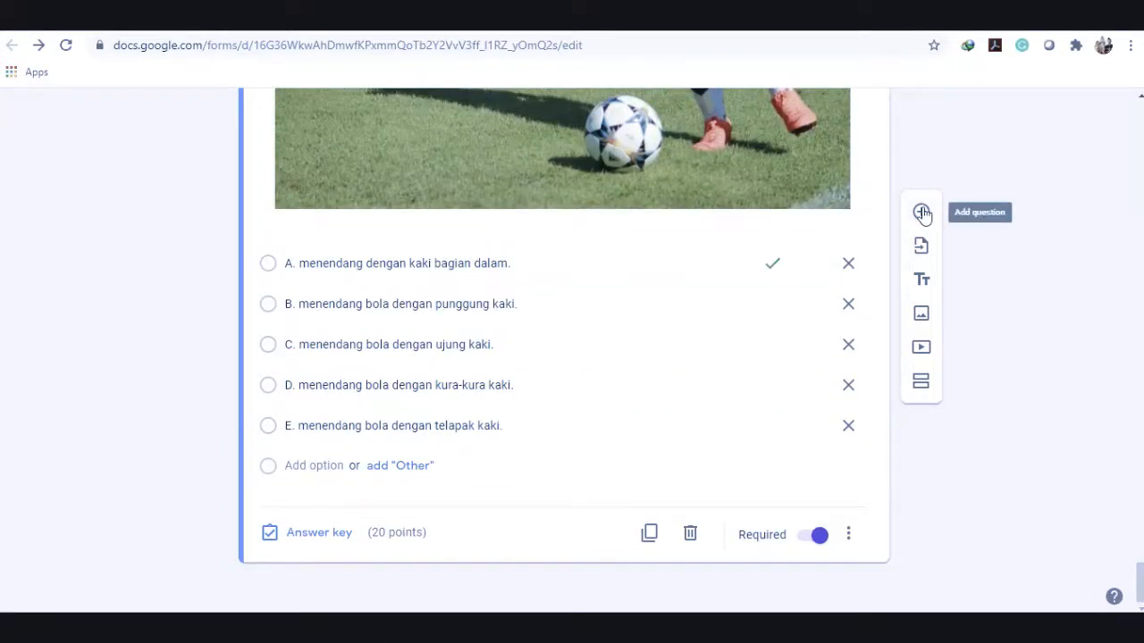
{"action": "left_click", "coordinate": [921, 212]}
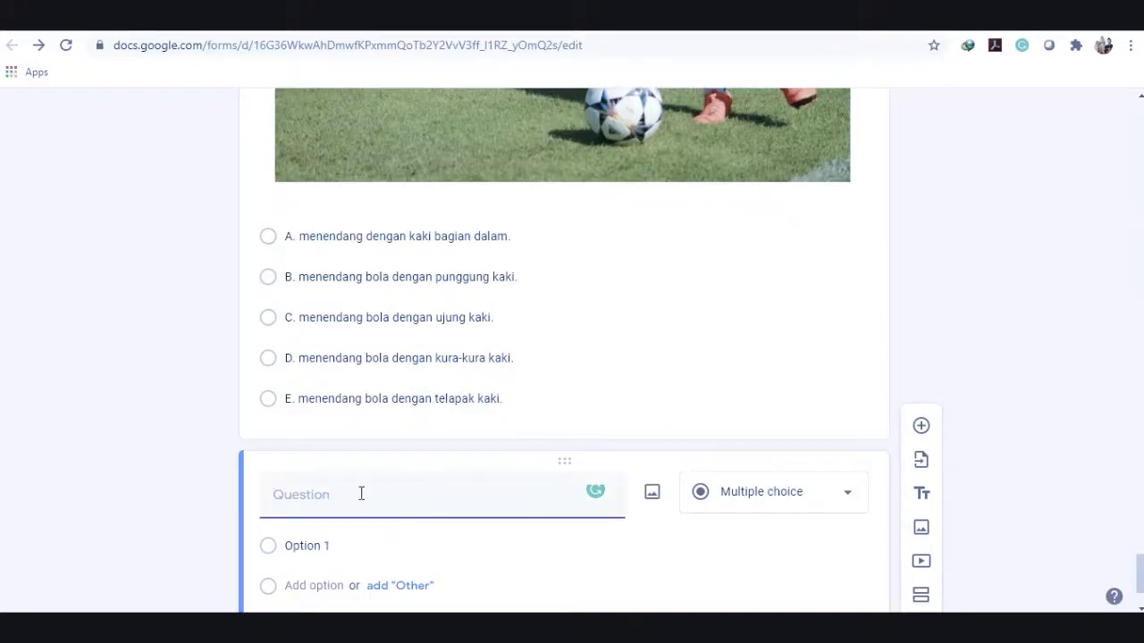
{"action": "key", "text": "alt+Tab"}
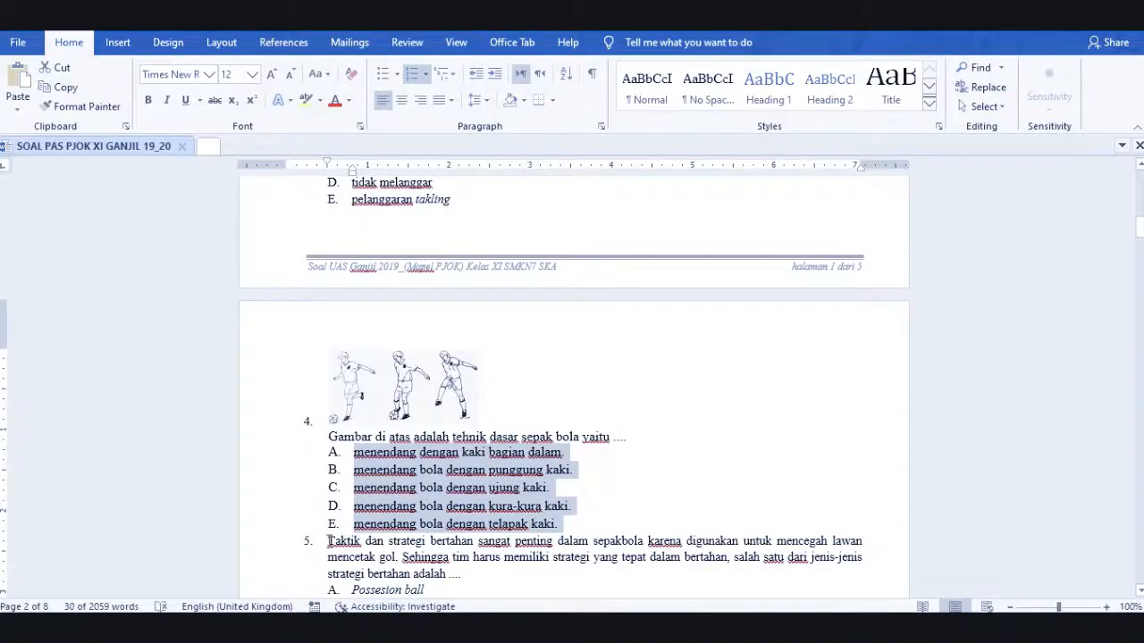
{"action": "left_click_drag", "start_coordinate": [328, 541], "coordinate": [465, 577]}
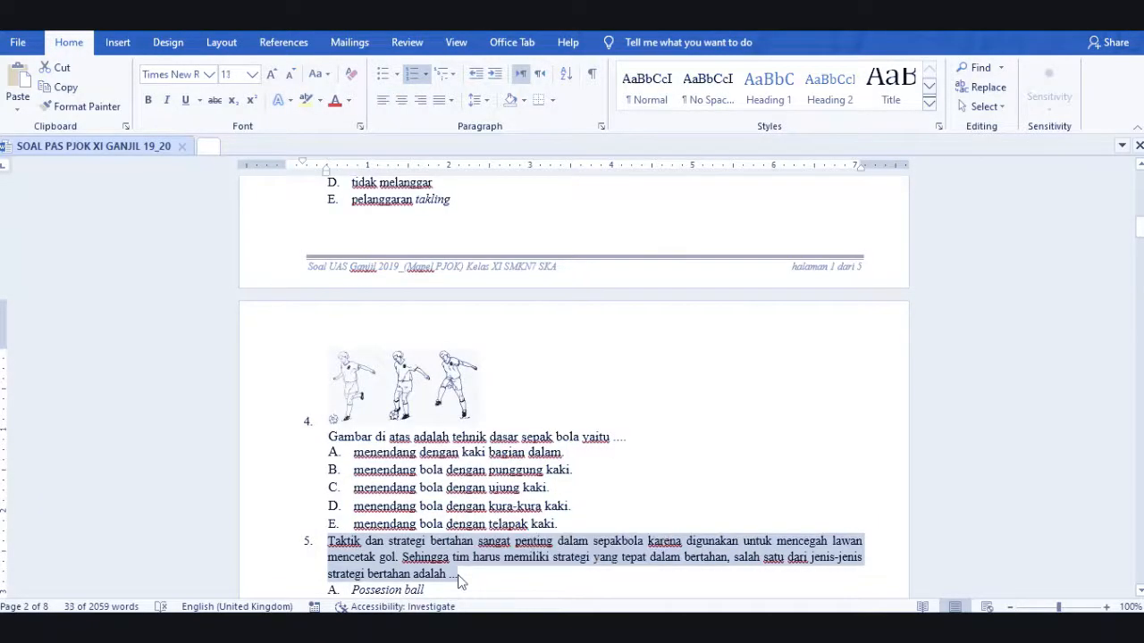
{"action": "key", "text": "alt+Tab"}
{"action": "type", "text": "5.\tTaktik dan strategi bertahan sangat penting dalam sepakbola karena digunakan untuk mencegah lawan mencetak gol. Sehingga tim harus memiliki strategi yang tepat dalam bertahan, salah satu dari jenis-jenis strategi bertahan adalah ..."}
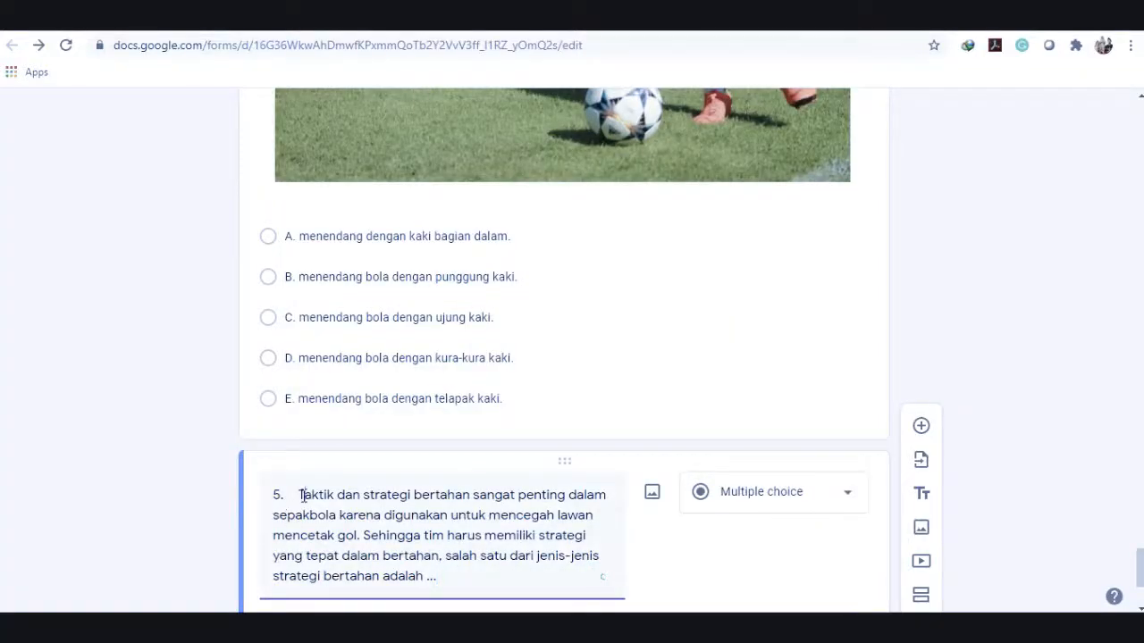
{"action": "key", "text": "BackSpace"}
{"action": "key", "text": "BackSpace"}
{"action": "key", "text": "BackSpace"}
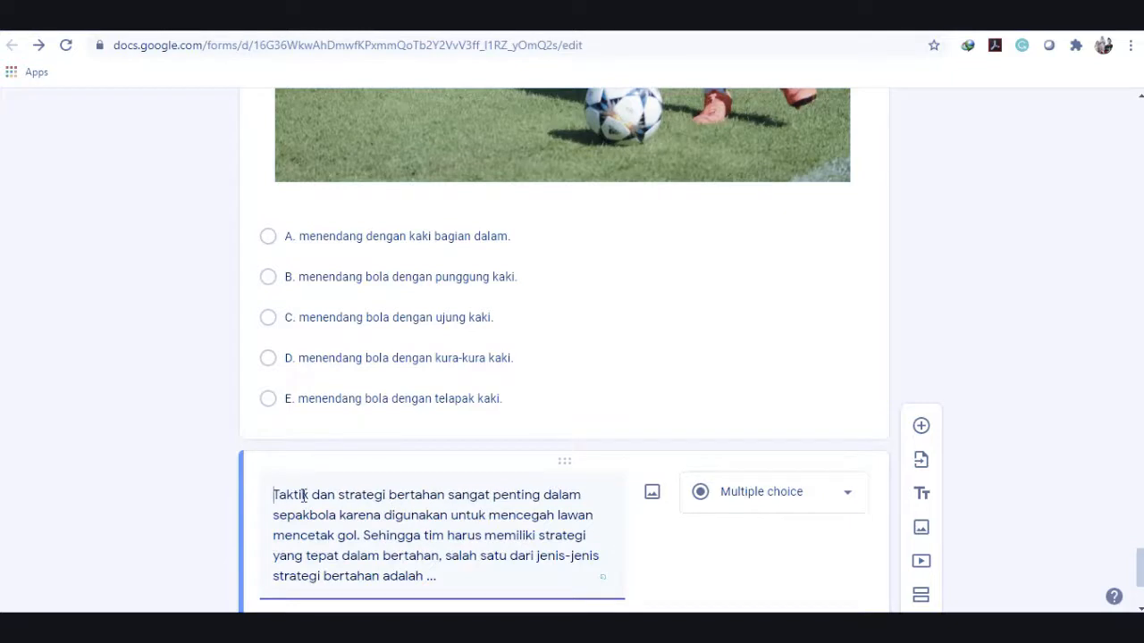
Copy answer choices A to E of question 5 from the Word document into the new question's options, and make the question required.
{"action": "left_click_drag", "start_coordinate": [1141, 572], "coordinate": [1141, 588]}
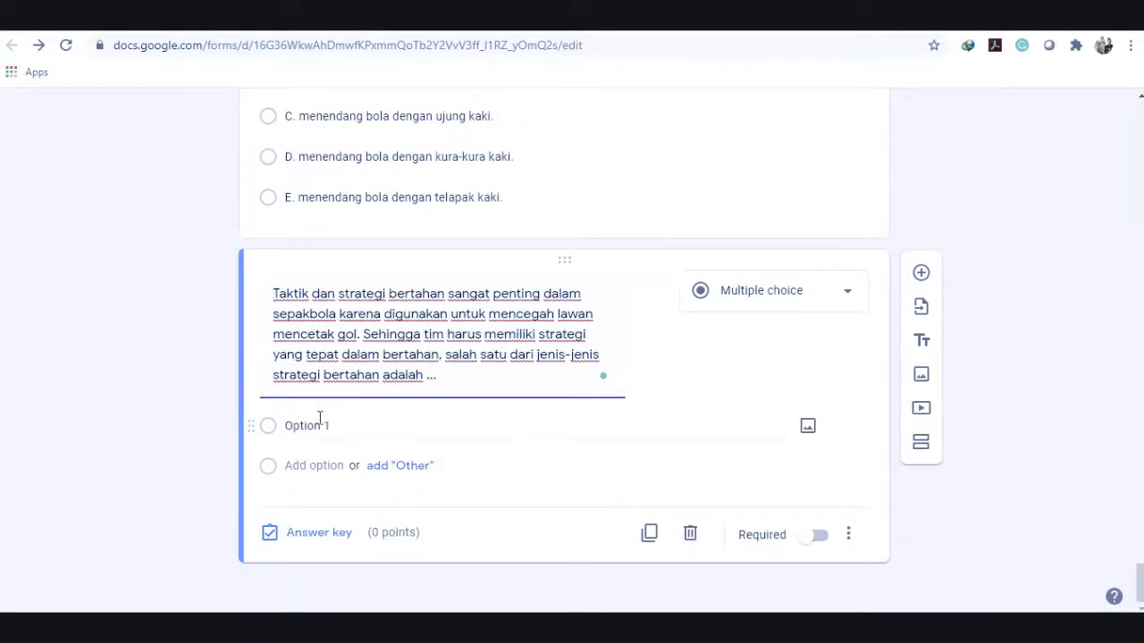
{"action": "left_click", "coordinate": [319, 425]}
{"action": "key", "text": "alt+Tab"}
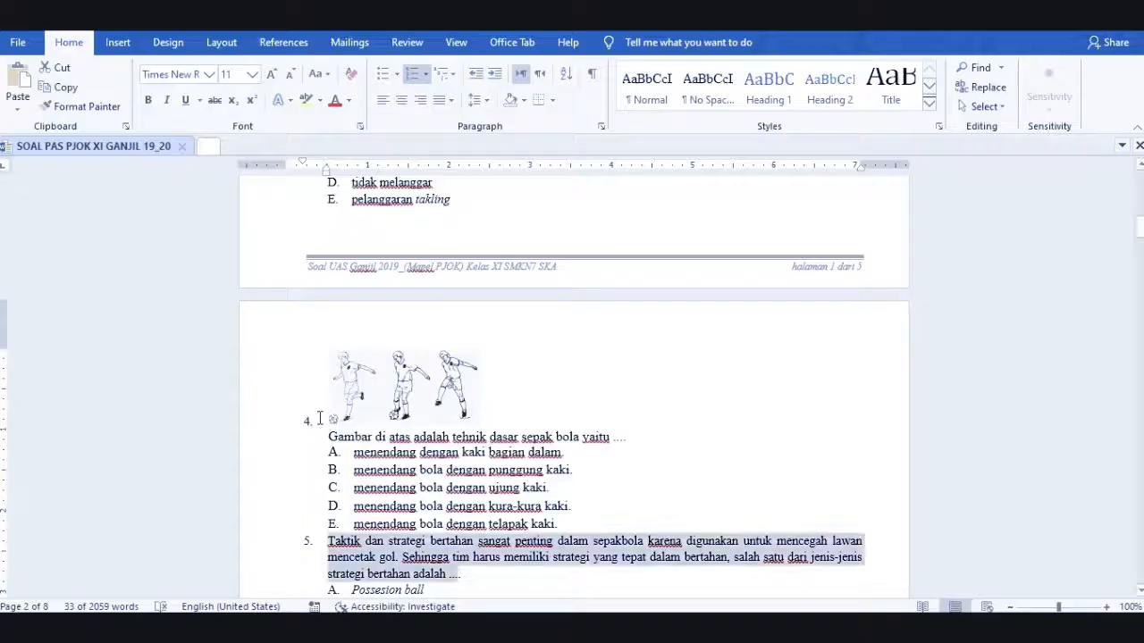
{"action": "left_click", "coordinate": [437, 525]}
{"action": "scroll", "coordinate": [437, 524], "scroll_direction": "down", "scroll_amount": 5}
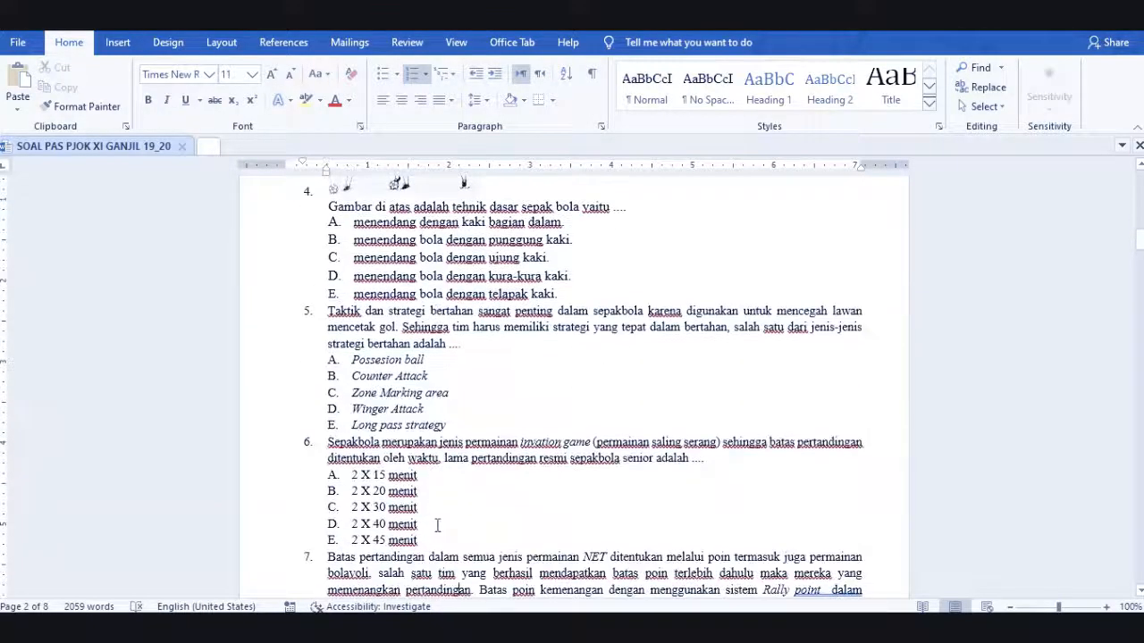
{"action": "left_click_drag", "start_coordinate": [350, 360], "coordinate": [453, 432]}
{"action": "key", "text": "alt+Tab"}
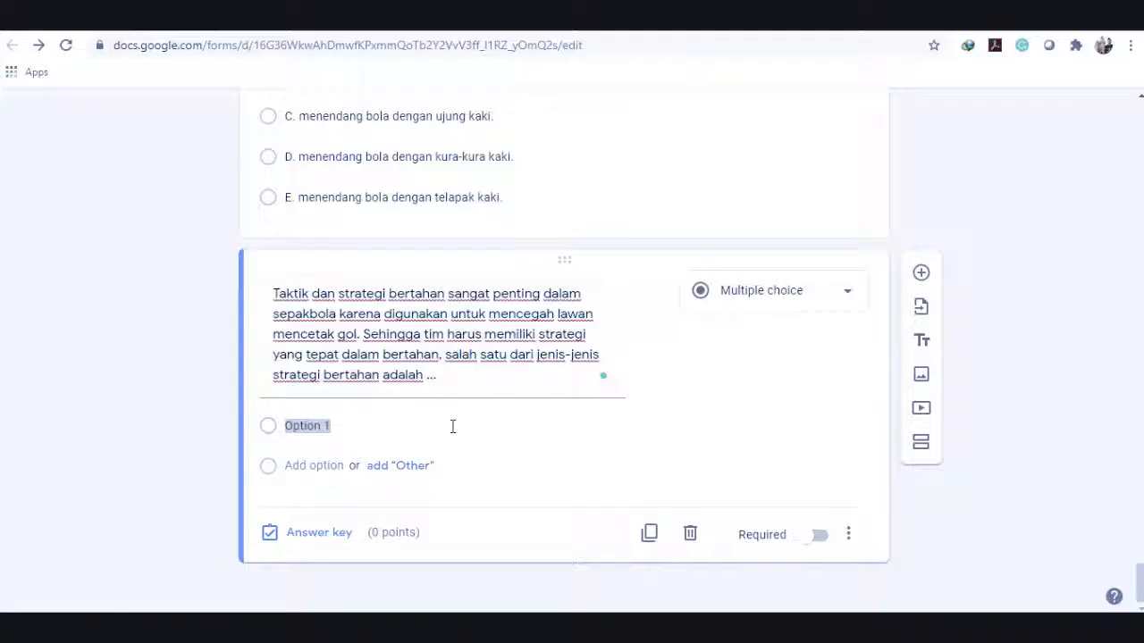
{"action": "left_click", "coordinate": [453, 427]}
{"action": "type", "text": "A.\tPossesion ball B.\tCounter Attack C.\tZone Marking area D.\tWinger Attack E.\tLong pass strategy"}
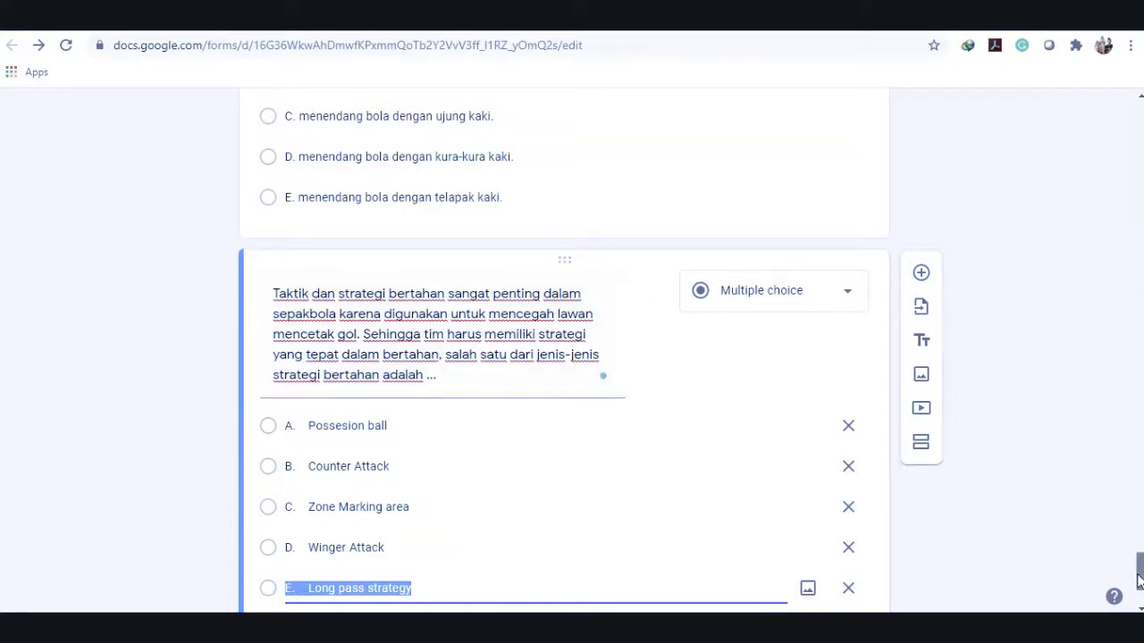
{"action": "scroll", "coordinate": [1139, 581], "scroll_direction": "down", "scroll_amount": 2}
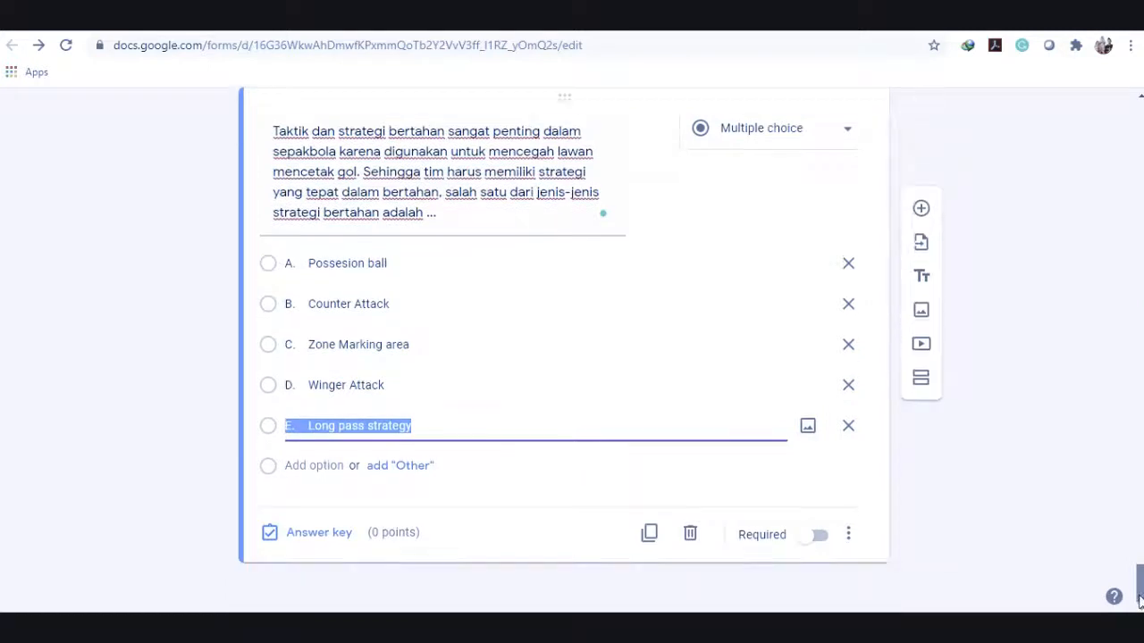
{"action": "left_click", "coordinate": [810, 541]}
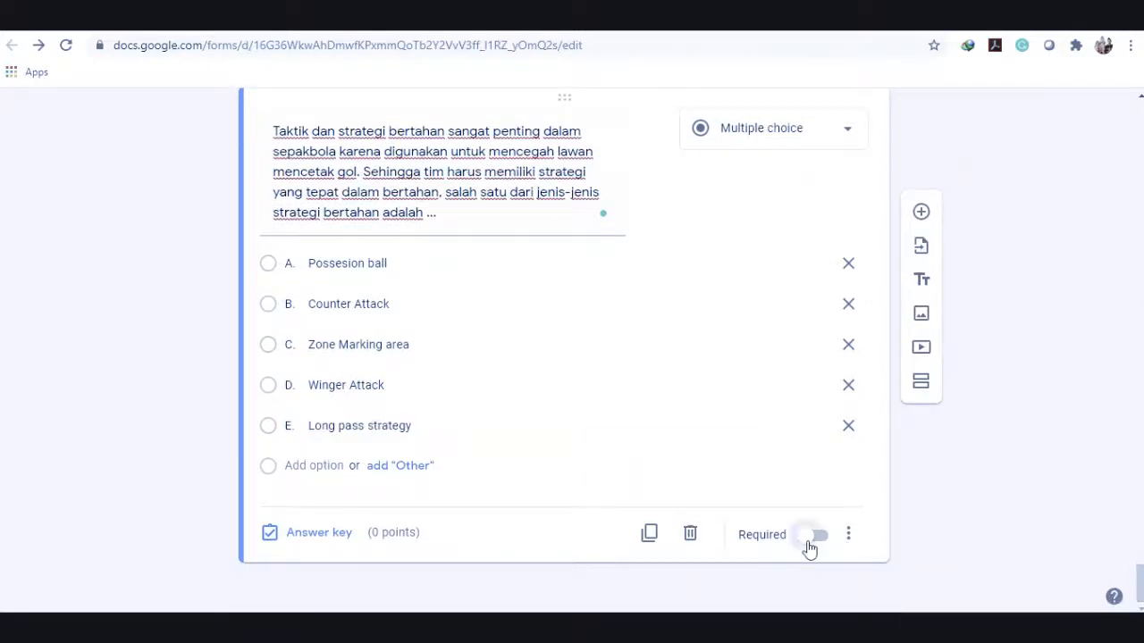
Set the defensive strategy question's answer key to "C. Zone Marking area" worth 20 points.
{"action": "left_click", "coordinate": [317, 534]}
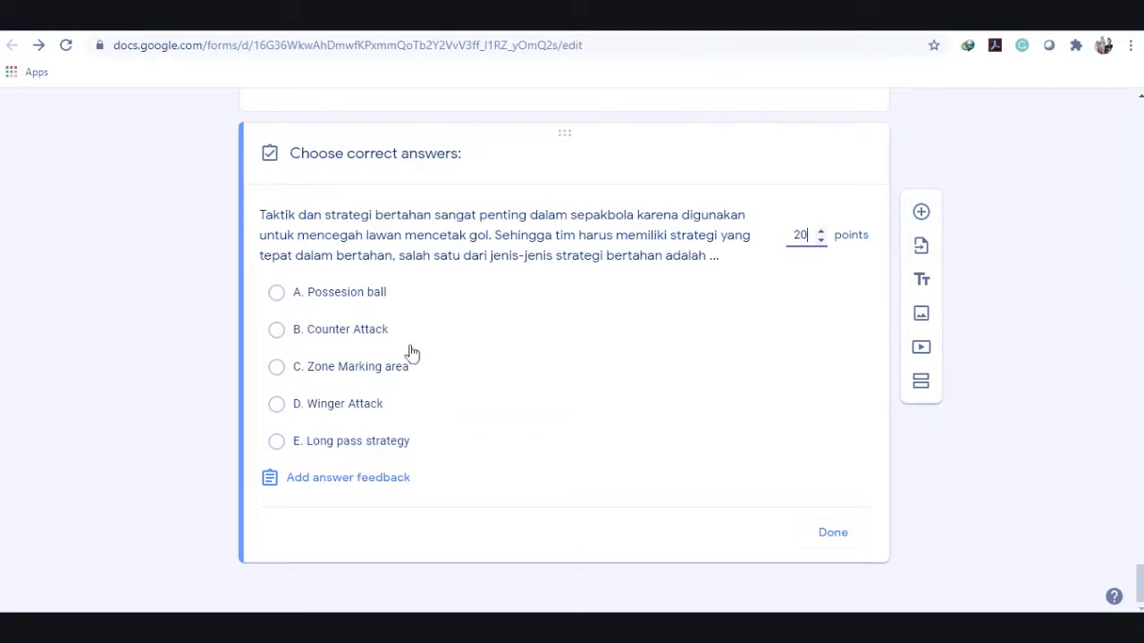
{"action": "left_click", "coordinate": [365, 368]}
{"action": "left_click", "coordinate": [833, 533]}
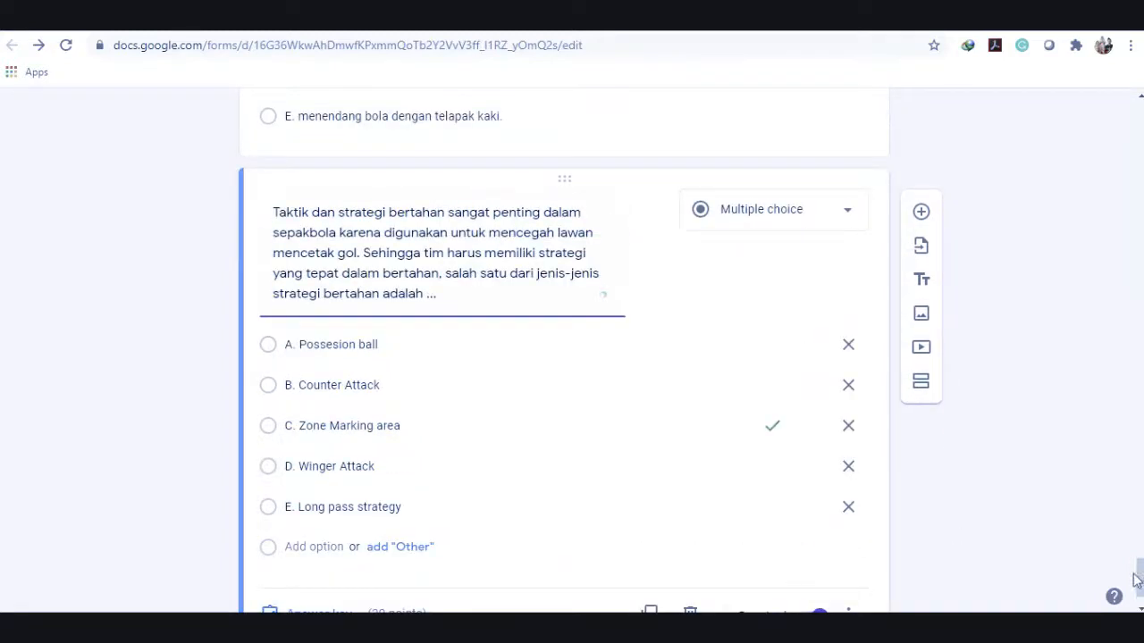
Create a new spreadsheet named "PTS Ganjil (Responses)" as the destination for the form's responses.
{"action": "left_click_drag", "start_coordinate": [1138, 580], "coordinate": [1100, 92]}
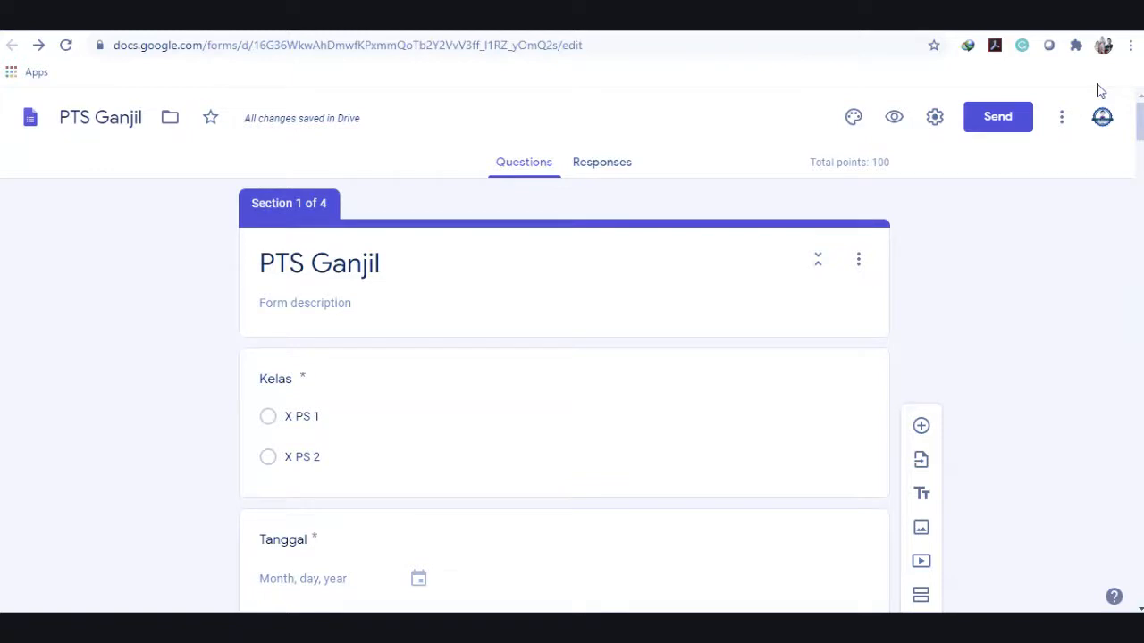
{"action": "left_click", "coordinate": [591, 170]}
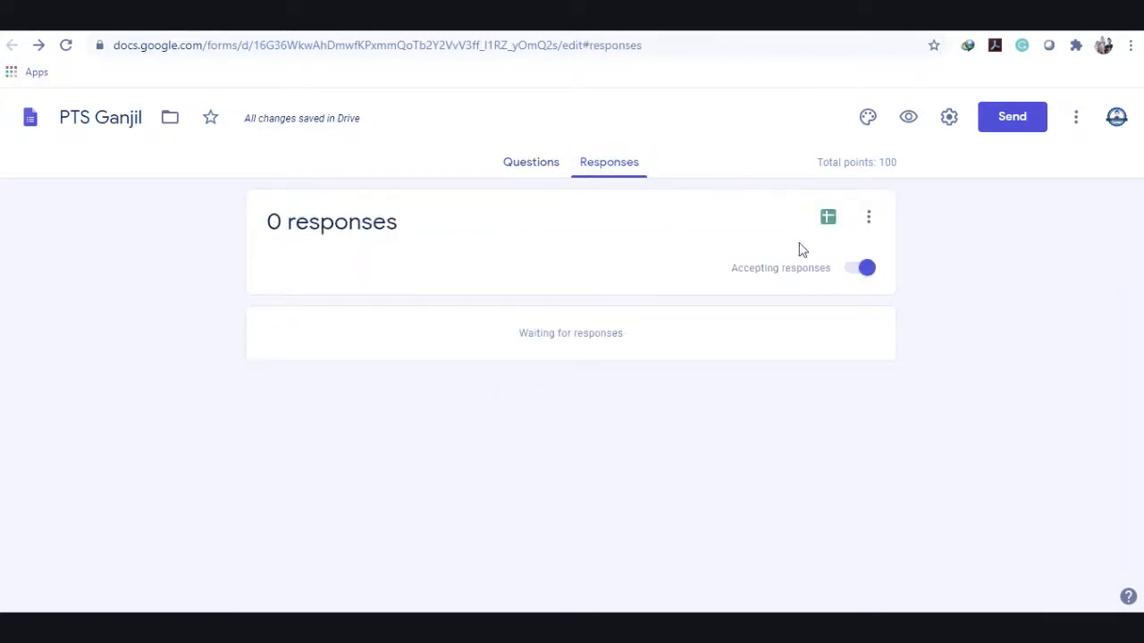
{"action": "left_click", "coordinate": [827, 217]}
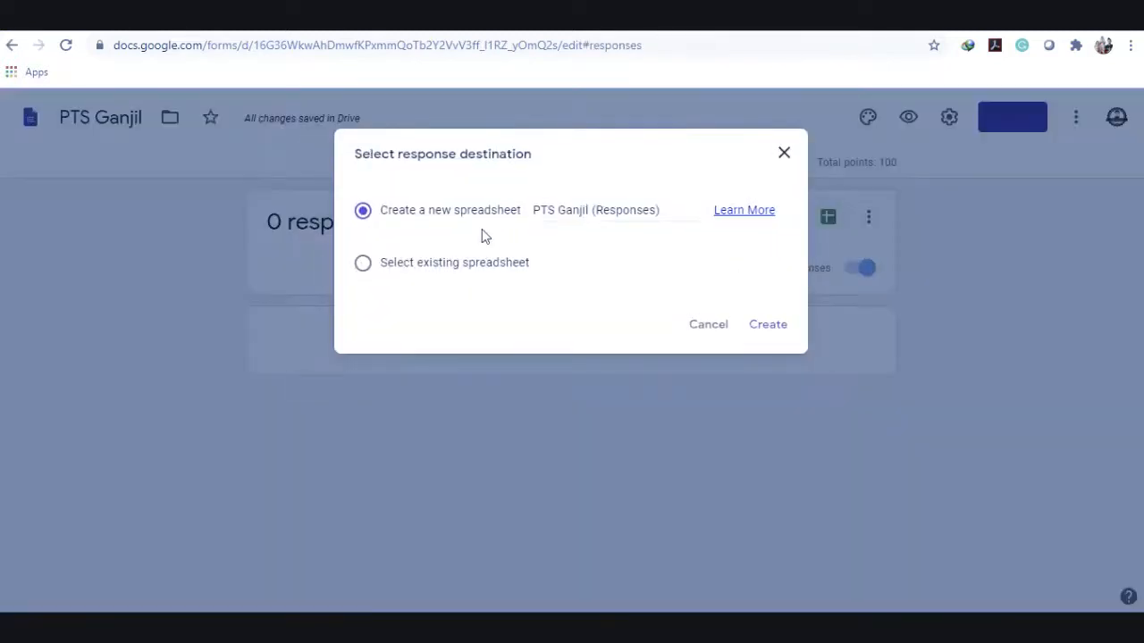
{"action": "left_click", "coordinate": [765, 327]}
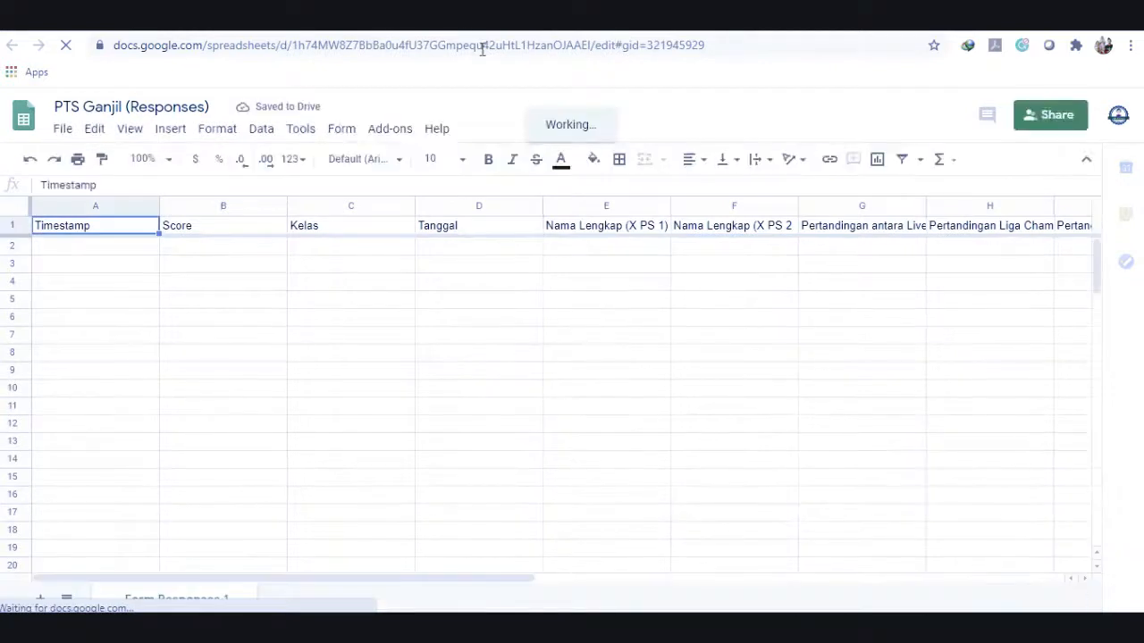
Return to the form's questions, preview the form, and fill in today's date, 09/15/2020, and class X PS 1 before continuing.
{"action": "left_click", "coordinate": [402, 20]}
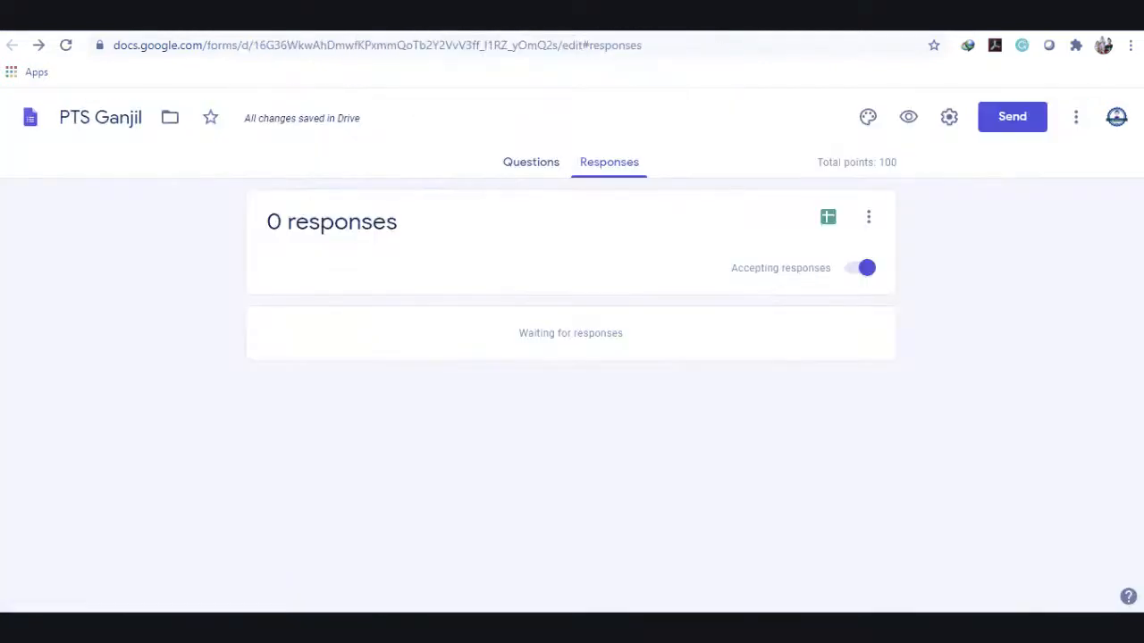
{"action": "left_click", "coordinate": [522, 166]}
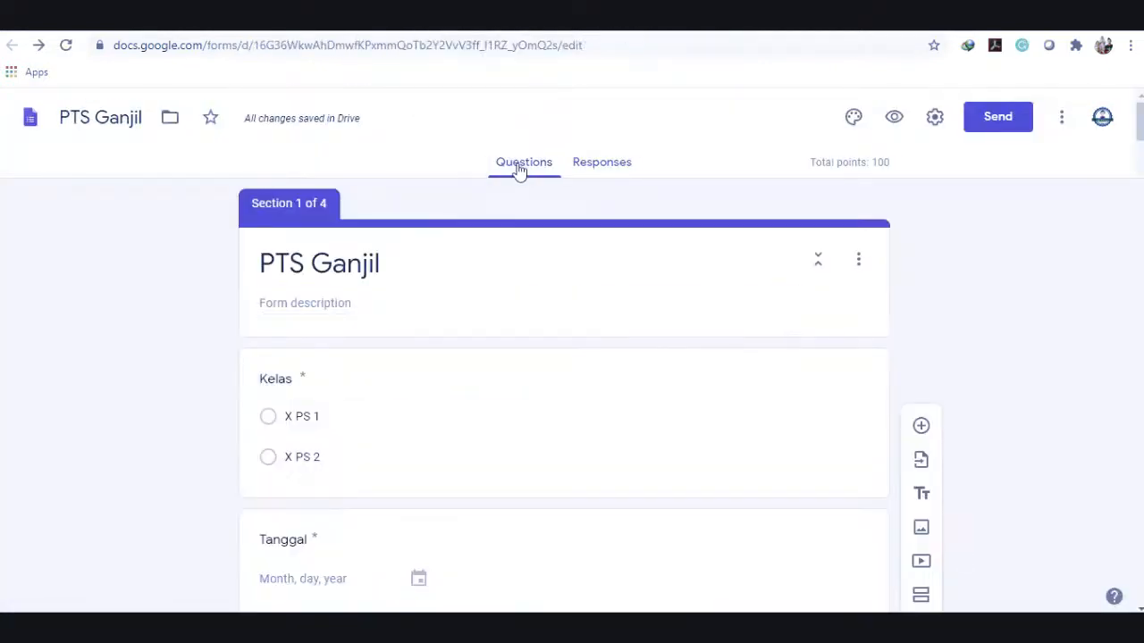
{"action": "left_click", "coordinate": [895, 131]}
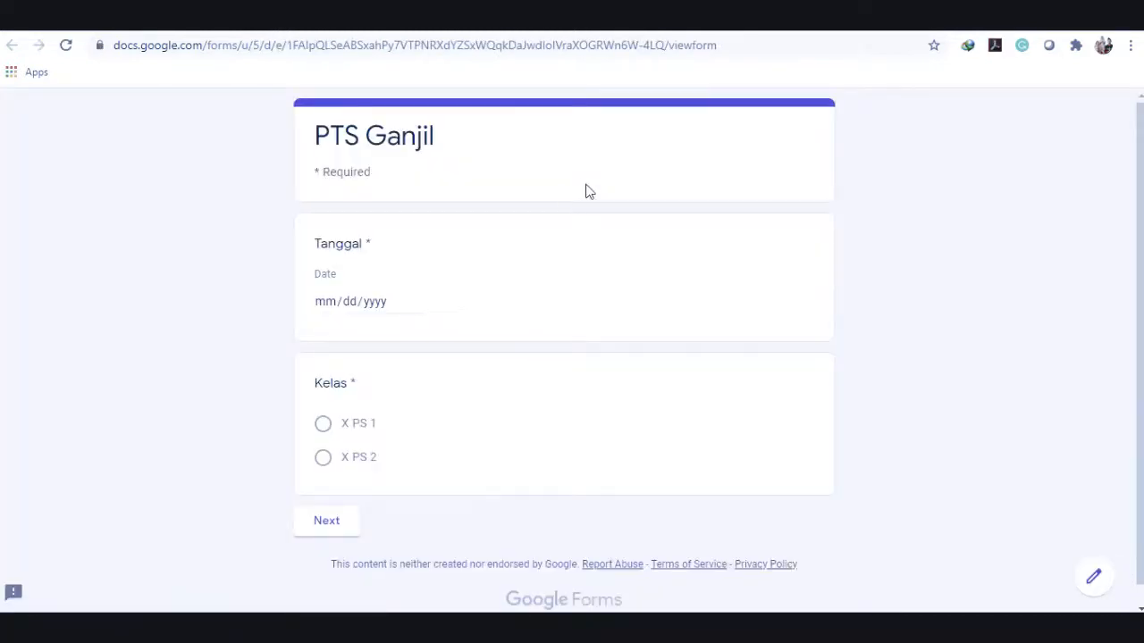
{"action": "left_click", "coordinate": [415, 303]}
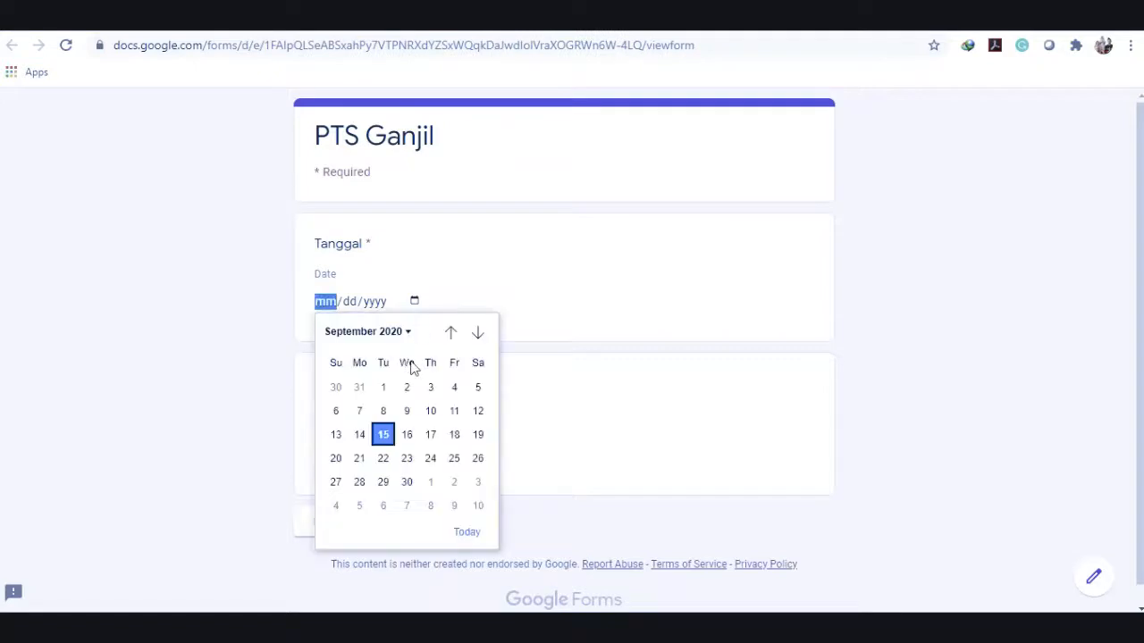
{"action": "left_click", "coordinate": [466, 532]}
{"action": "left_click", "coordinate": [341, 427]}
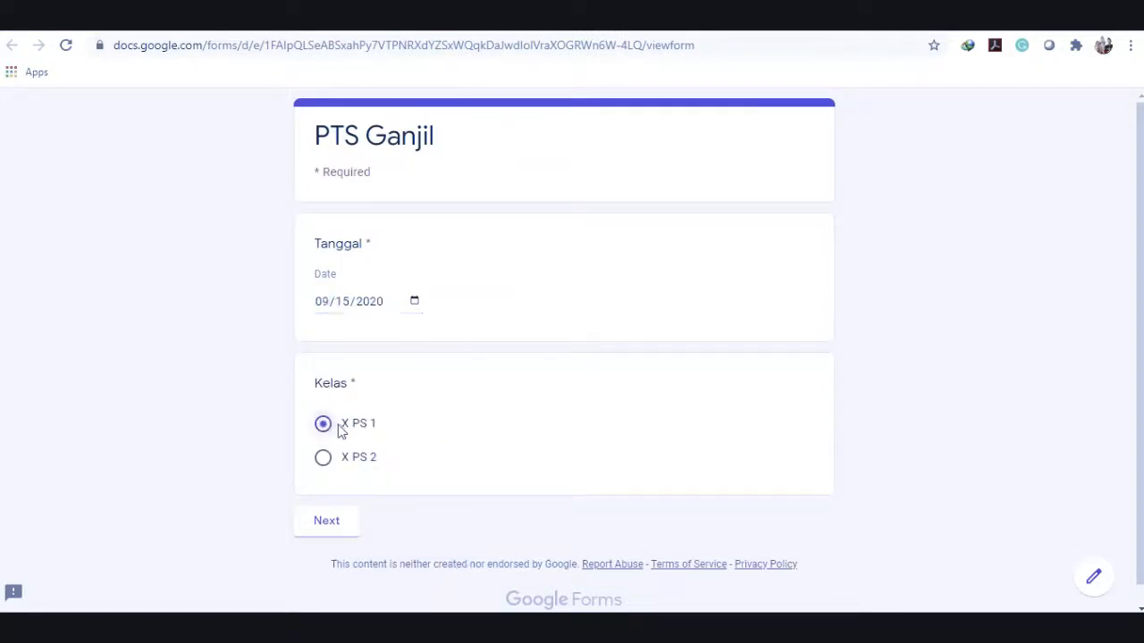
{"action": "left_click", "coordinate": [327, 521]}
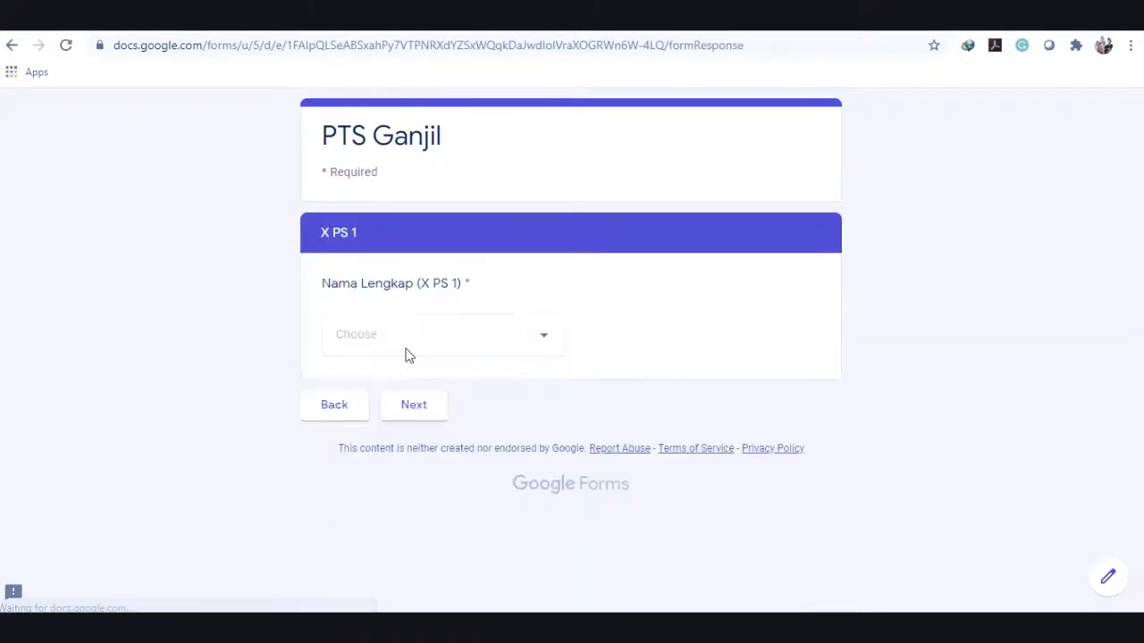
Choose a student's full name for class X PS 1 and continue to the SOAL PTS section.
{"action": "left_click", "coordinate": [436, 347]}
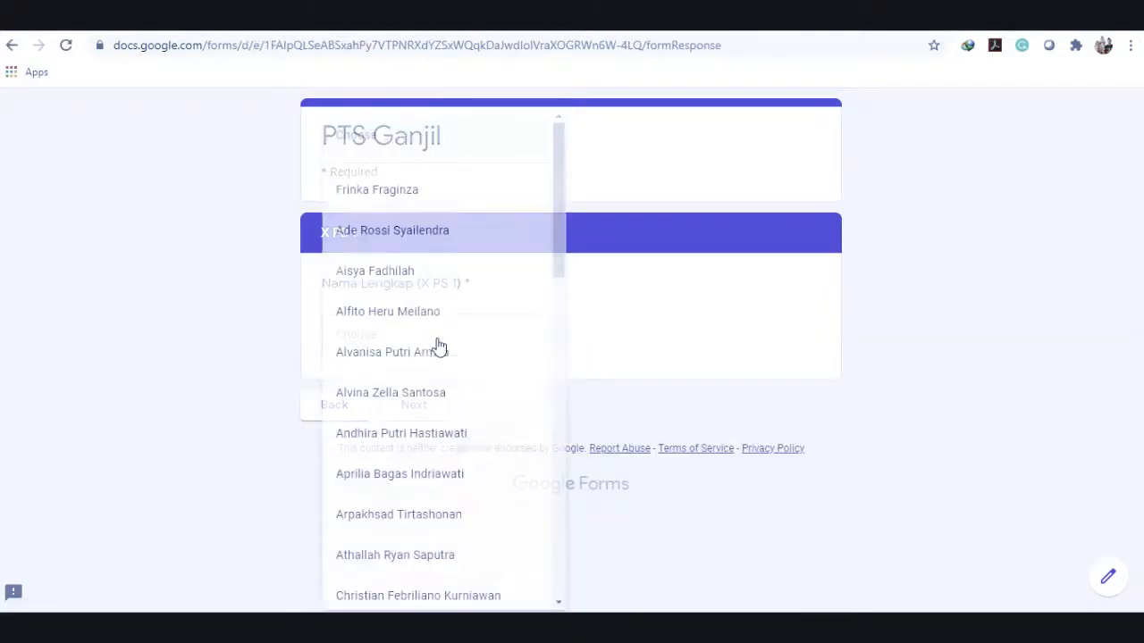
{"action": "left_click", "coordinate": [388, 329]}
{"action": "left_click", "coordinate": [425, 410]}
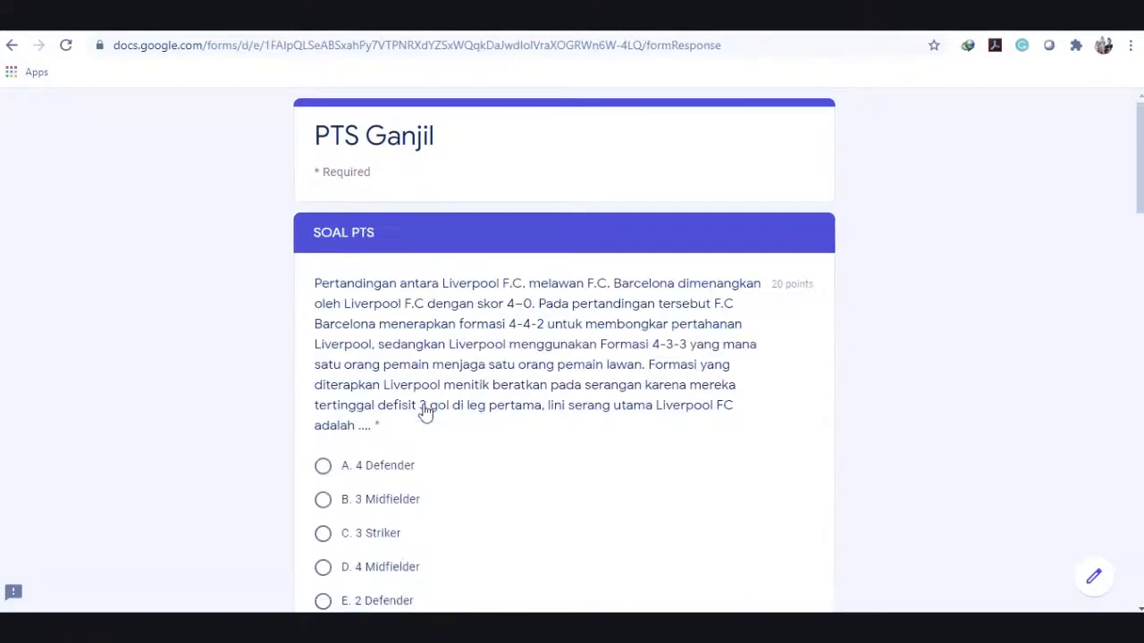
Answer the Liverpool question with "C. 3 Striker" and choose an answer for the Atletico Madrid vs Real Madrid question.
{"action": "left_click_drag", "start_coordinate": [1140, 207], "coordinate": [1140, 259]}
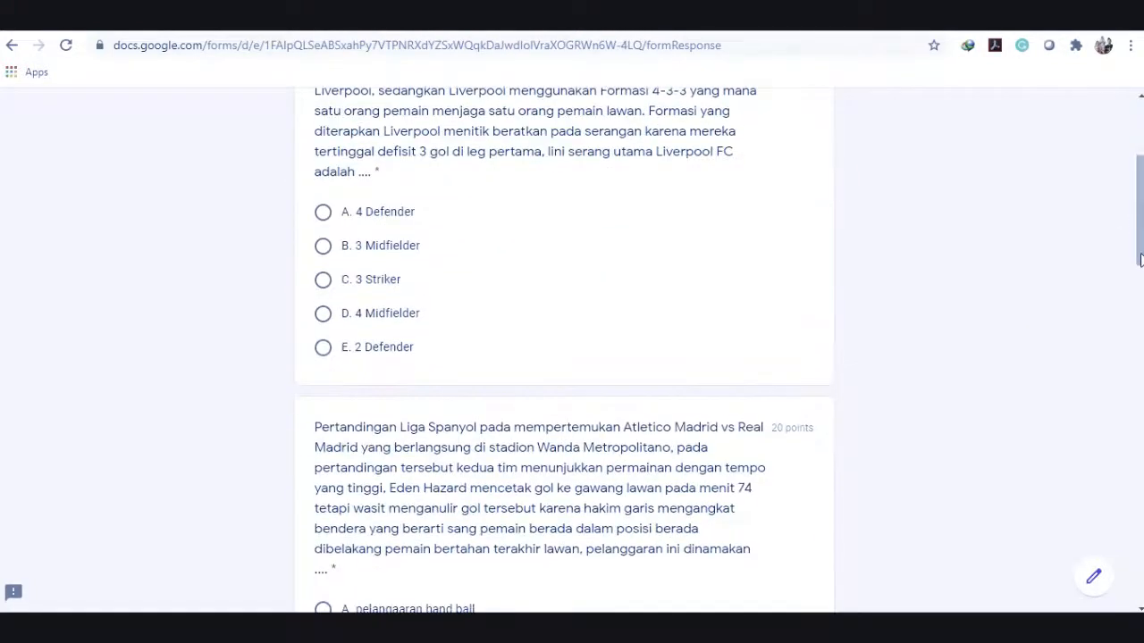
{"action": "left_click", "coordinate": [397, 290]}
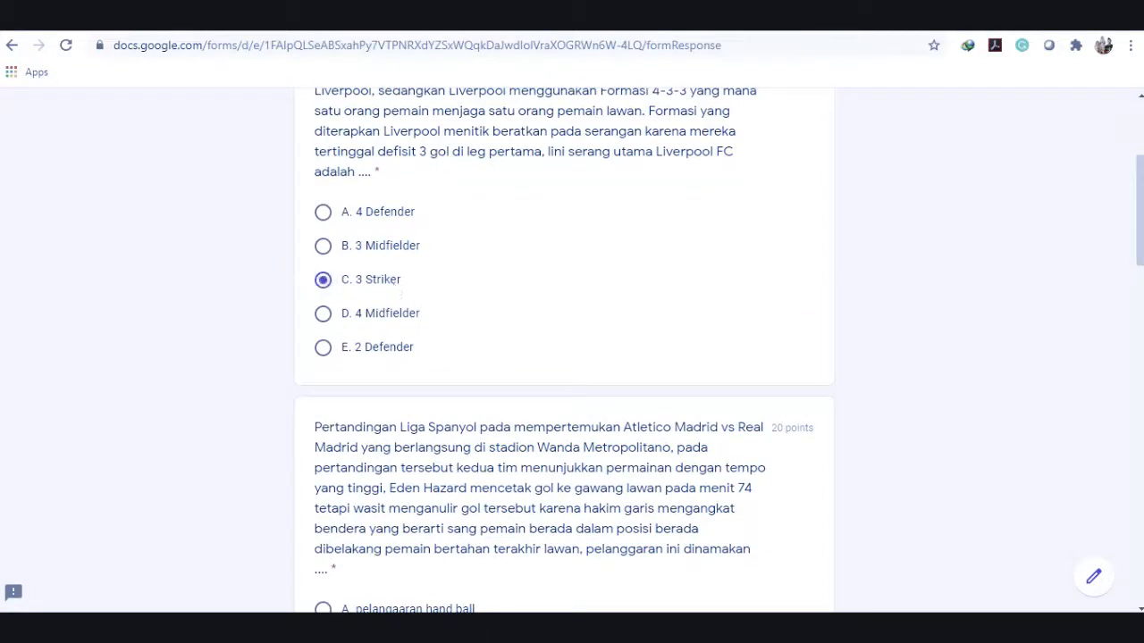
{"action": "left_click_drag", "start_coordinate": [1140, 254], "coordinate": [1140, 345]}
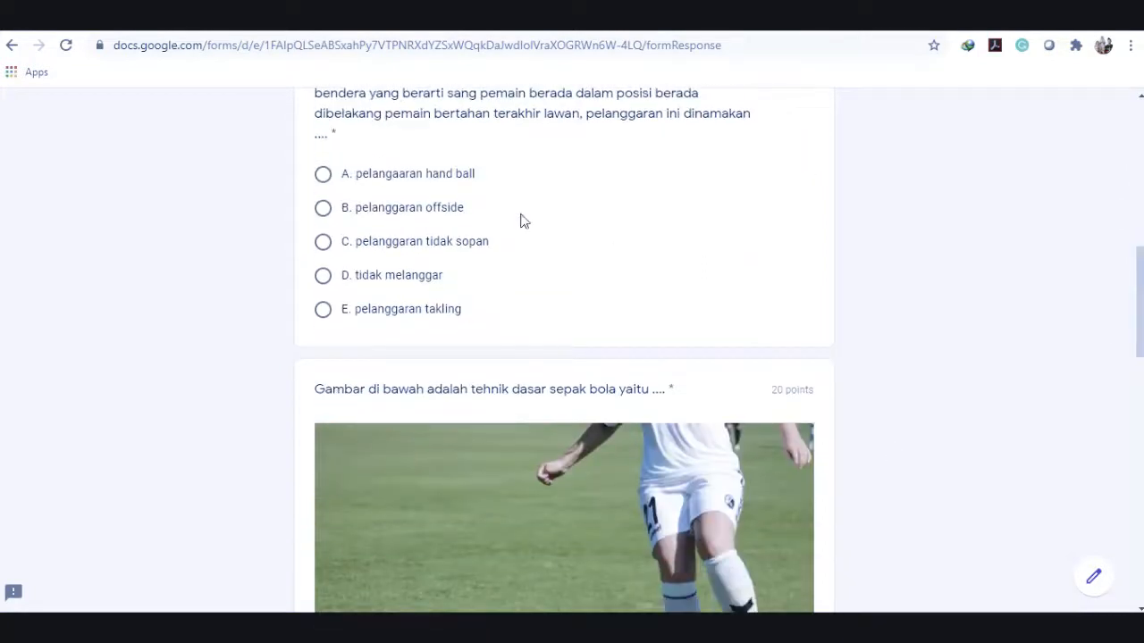
{"action": "left_click", "coordinate": [412, 245]}
Answer the remaining questions with "A. menendang dengan kaki bagian dalam.", "B. tendangan bebas" and "C. Zone Marking area", and submit the quiz.
{"action": "left_click_drag", "start_coordinate": [1139, 293], "coordinate": [1139, 373]}
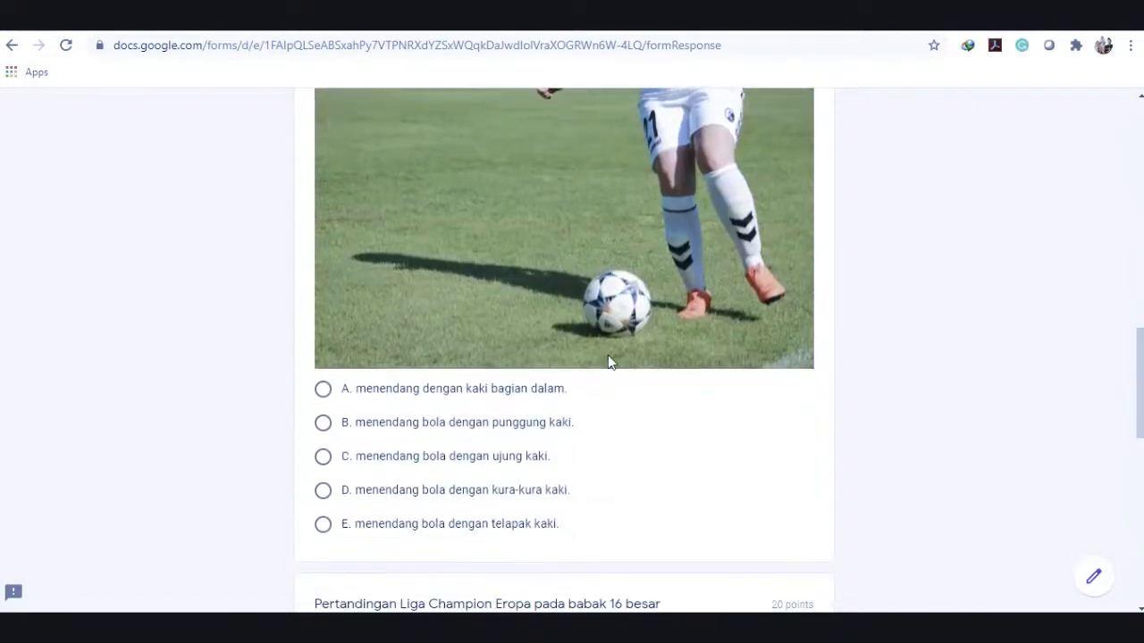
{"action": "left_click", "coordinate": [514, 397]}
{"action": "scroll", "coordinate": [1139, 375], "scroll_direction": "down", "scroll_amount": 5}
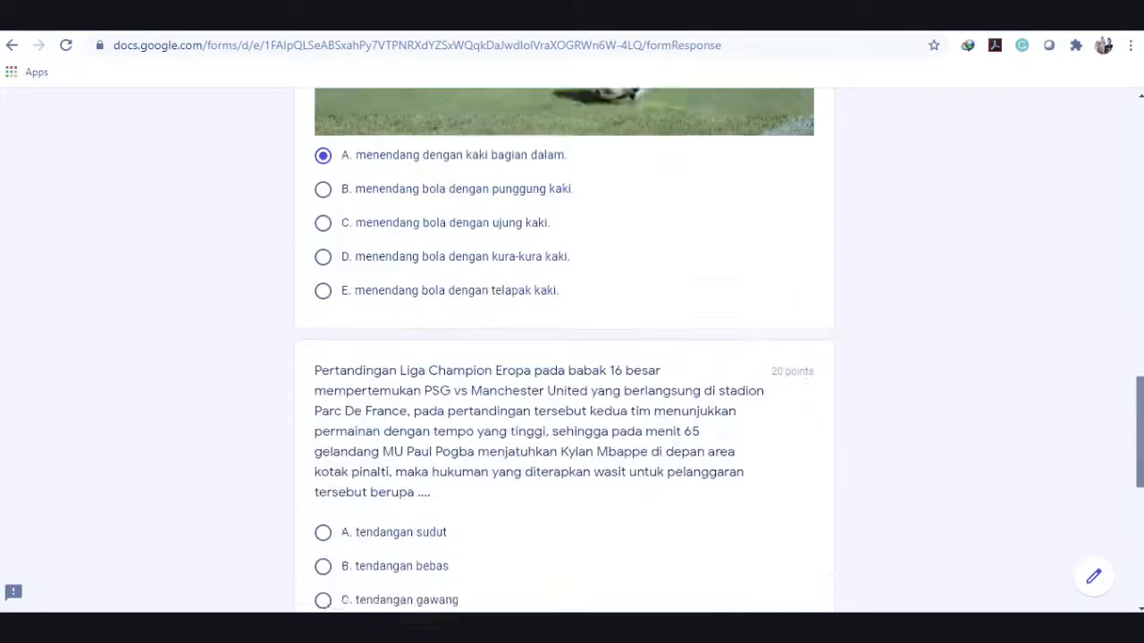
{"action": "left_click", "coordinate": [420, 413]}
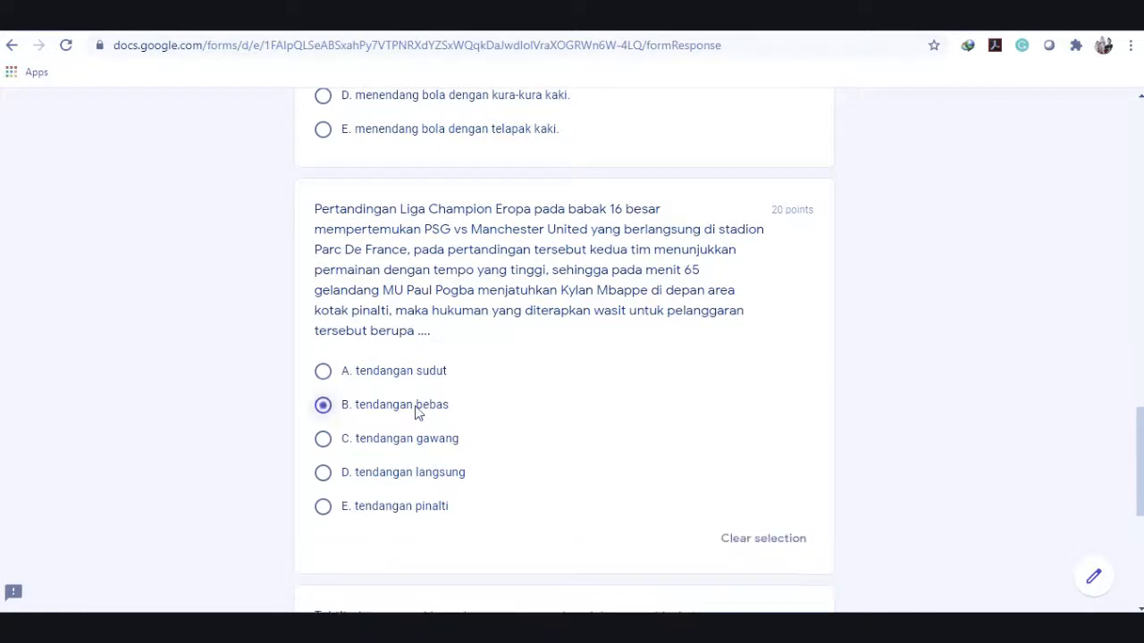
{"action": "left_click_drag", "start_coordinate": [1138, 485], "coordinate": [1138, 571]}
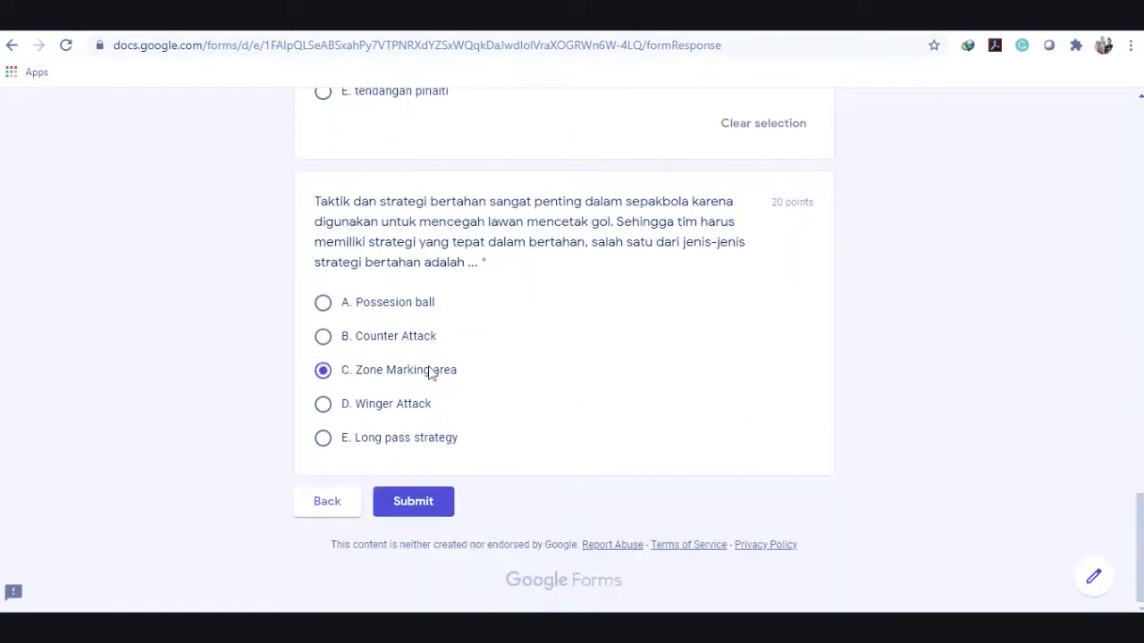
{"action": "left_click", "coordinate": [417, 504]}
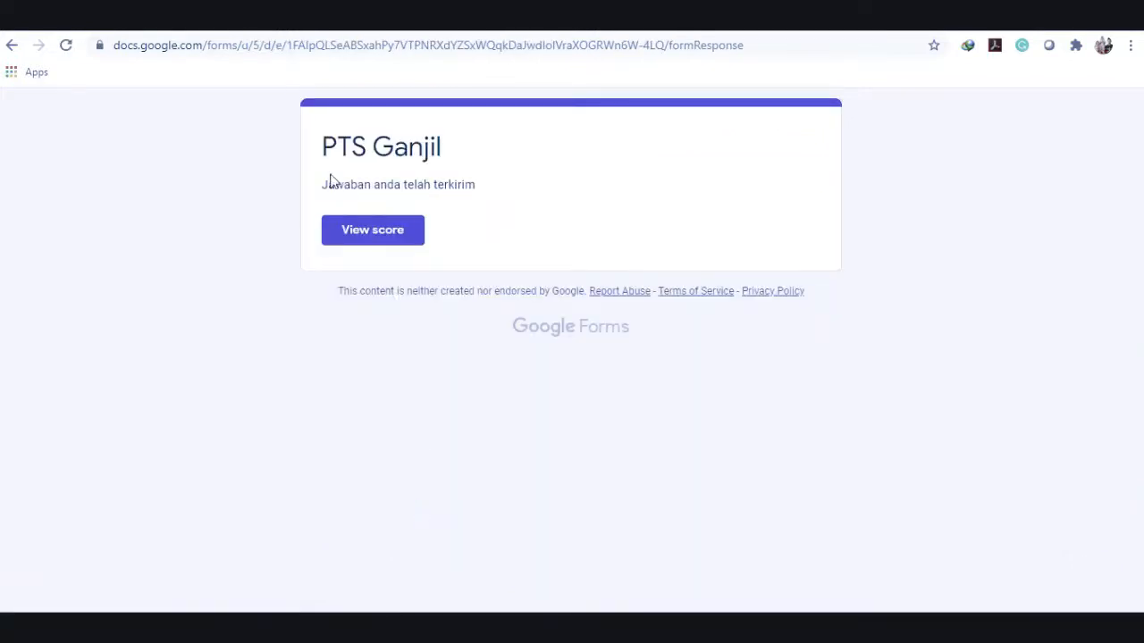
View the score of the submitted PTS Ganjil response, and switch to the linked response spreadsheet.
{"action": "left_click", "coordinate": [413, 243]}
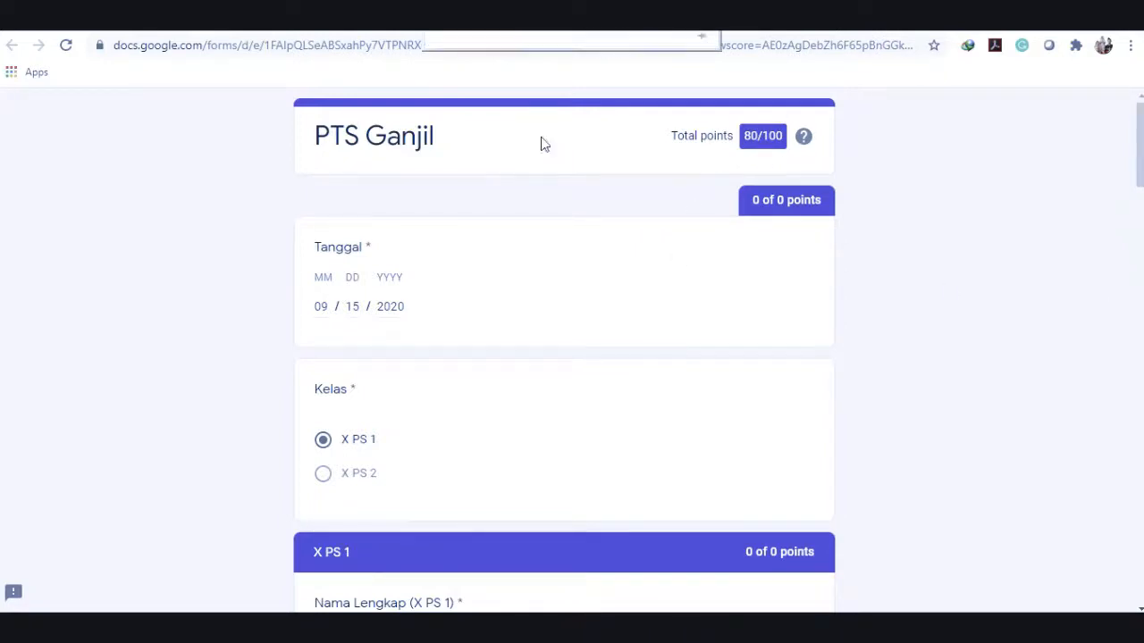
{"action": "mouse_move", "coordinate": [546, 32]}
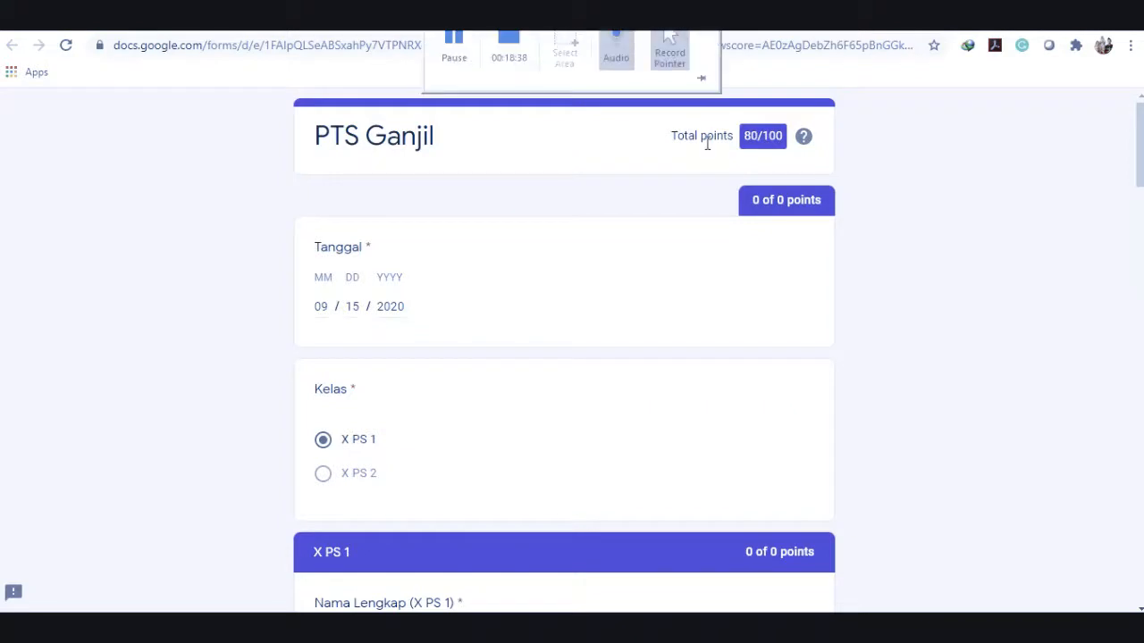
{"action": "left_click", "coordinate": [611, 28]}
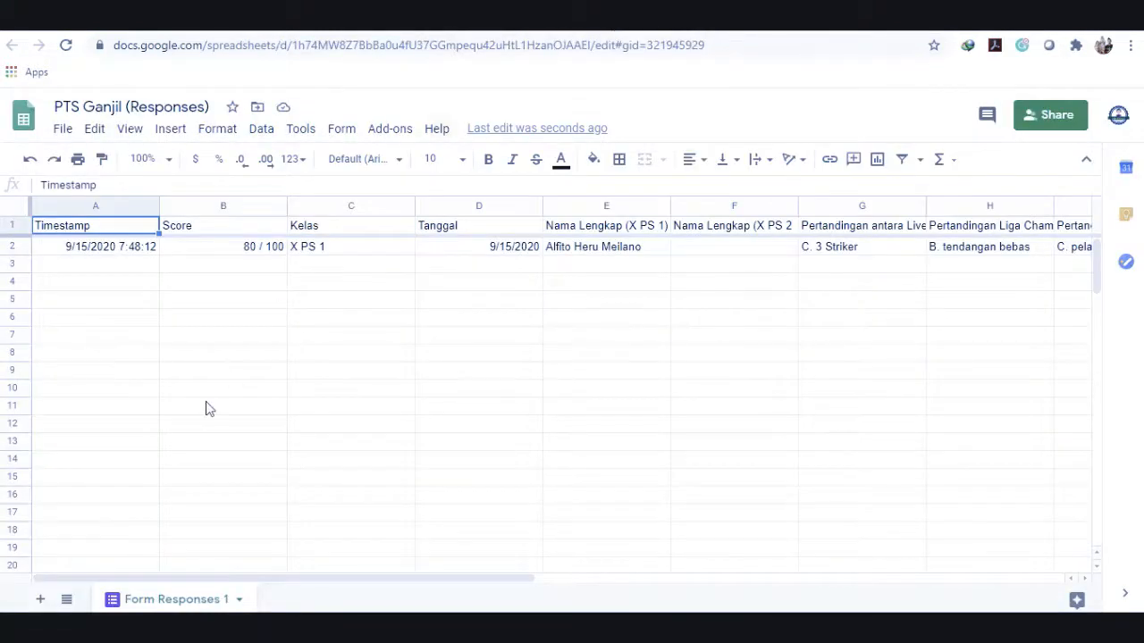
Add a new sheet to the response spreadsheet and paste in the X PS 1 attendance list copied from DH PJOK CLASS (Respons).
{"action": "left_click", "coordinate": [40, 598]}
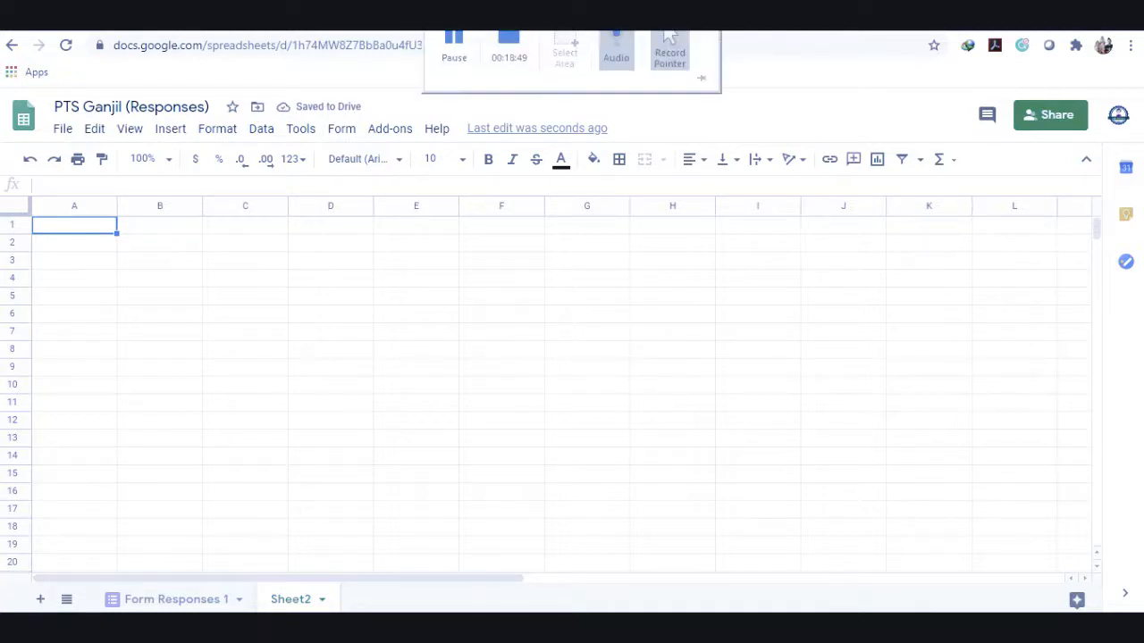
{"action": "left_click", "coordinate": [826, 20]}
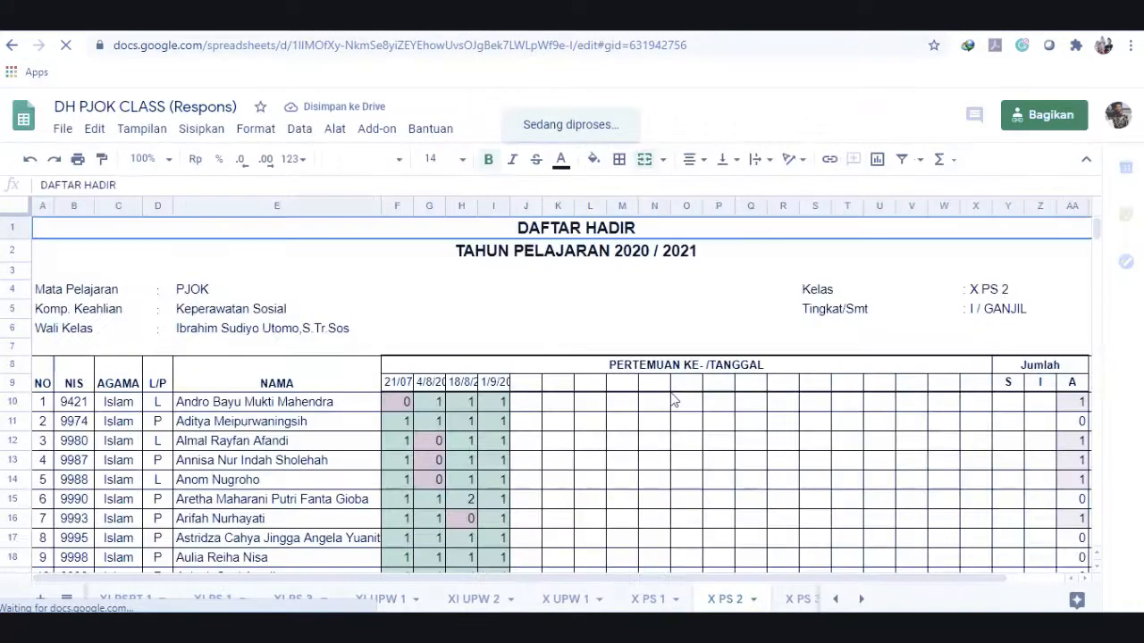
{"action": "left_click", "coordinate": [626, 597]}
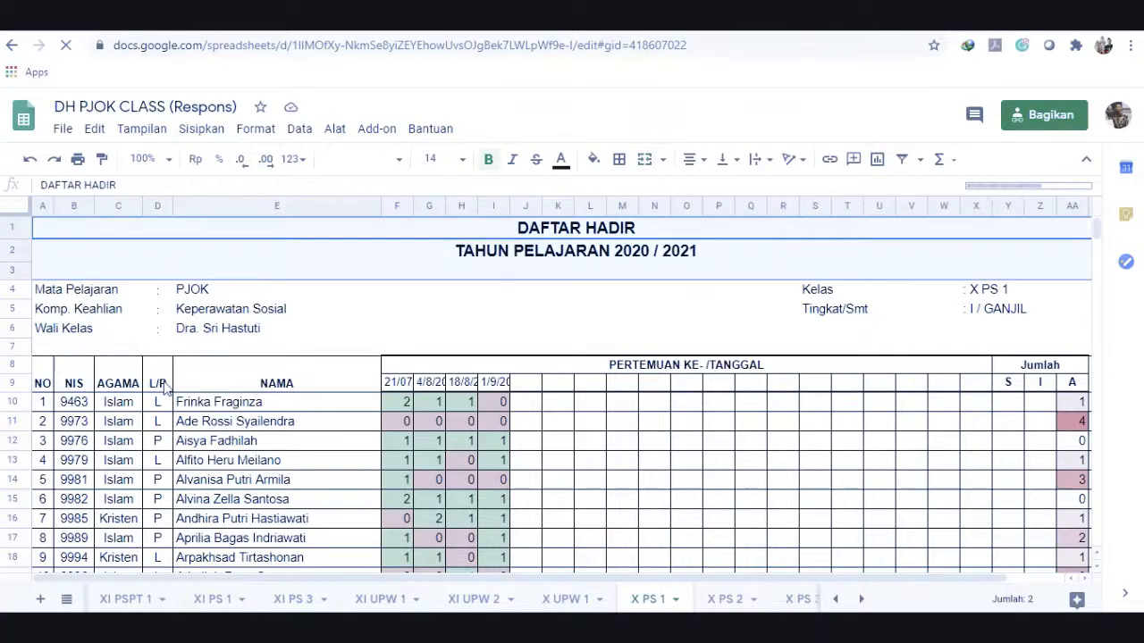
{"action": "scroll", "coordinate": [163, 386], "scroll_direction": "down", "scroll_amount": 1}
{"action": "scroll", "coordinate": [164, 387], "scroll_direction": "down", "scroll_amount": 12}
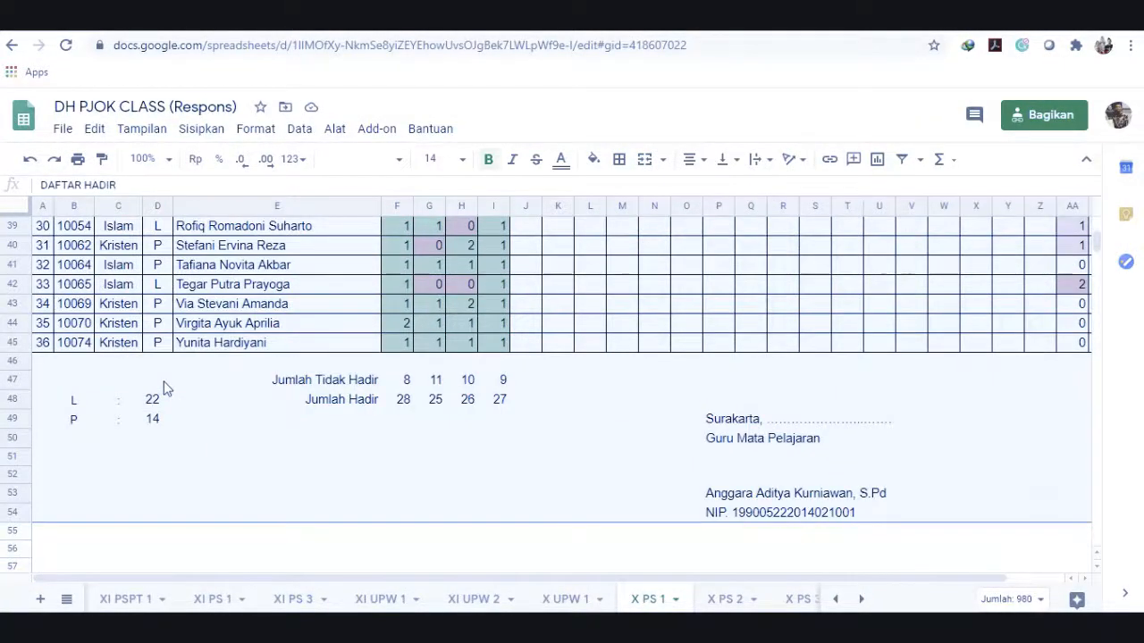
{"action": "mouse_move", "coordinate": [571, 33]}
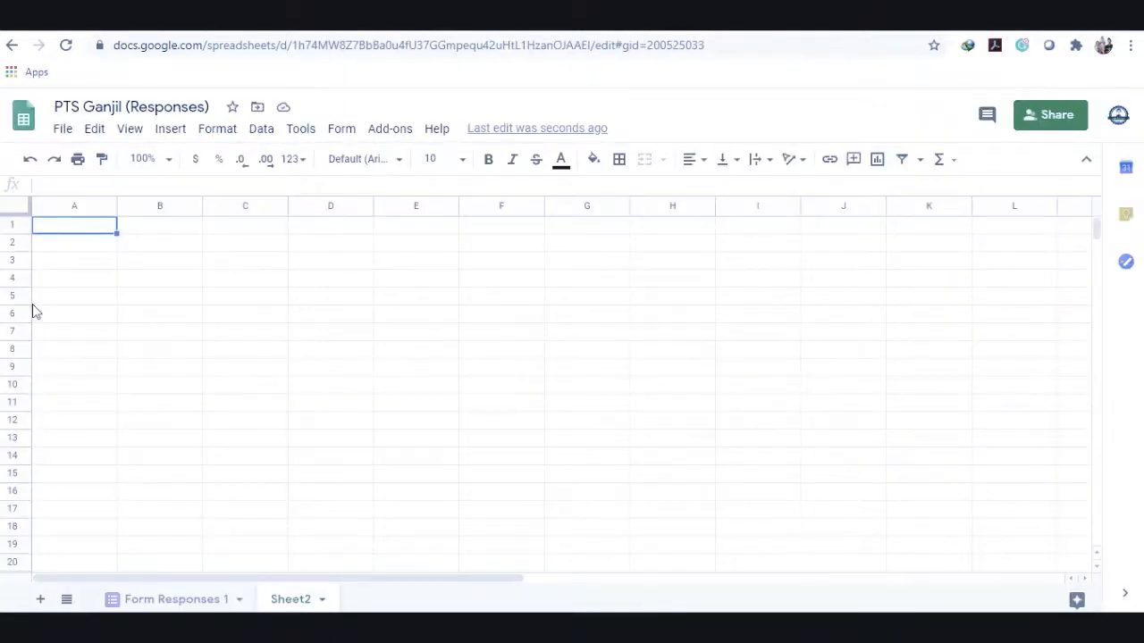
{"action": "key", "text": "ctrl+v"}
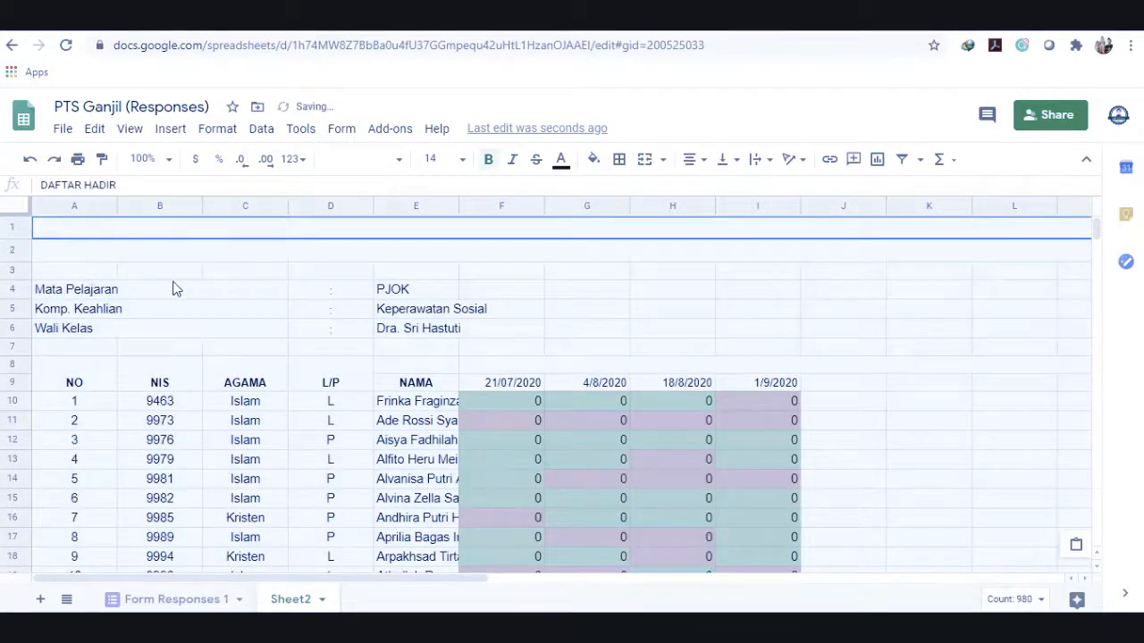
{"action": "left_click", "coordinate": [304, 298]}
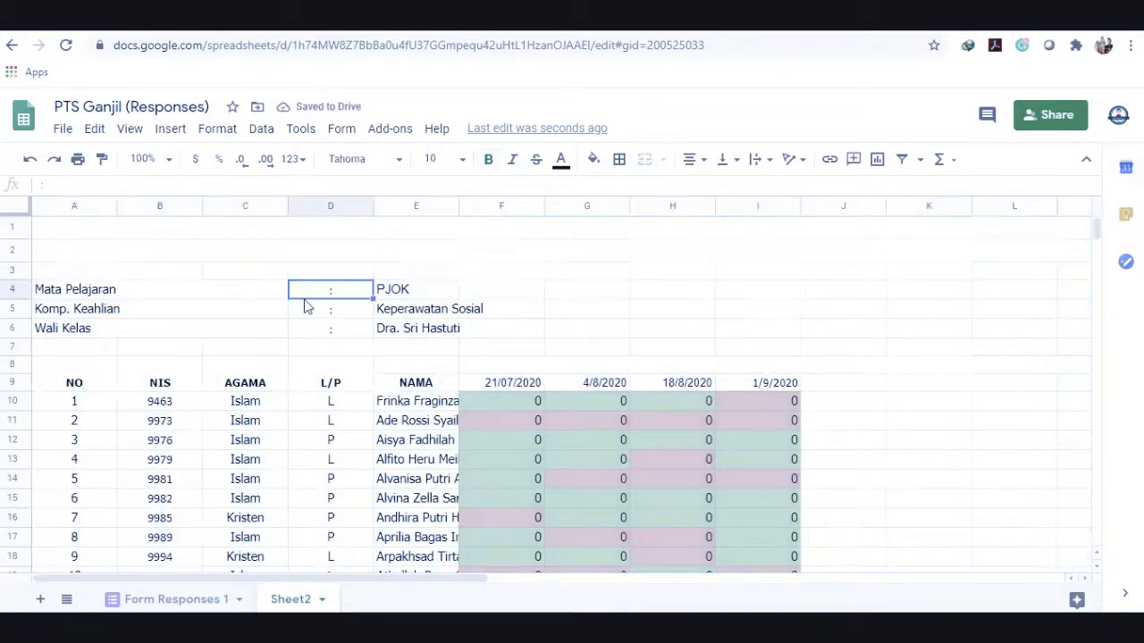
Narrow columns A to D of the pasted list to fit the NO, NIS, AGAMA and L/P entries.
{"action": "double_click", "coordinate": [116, 204]}
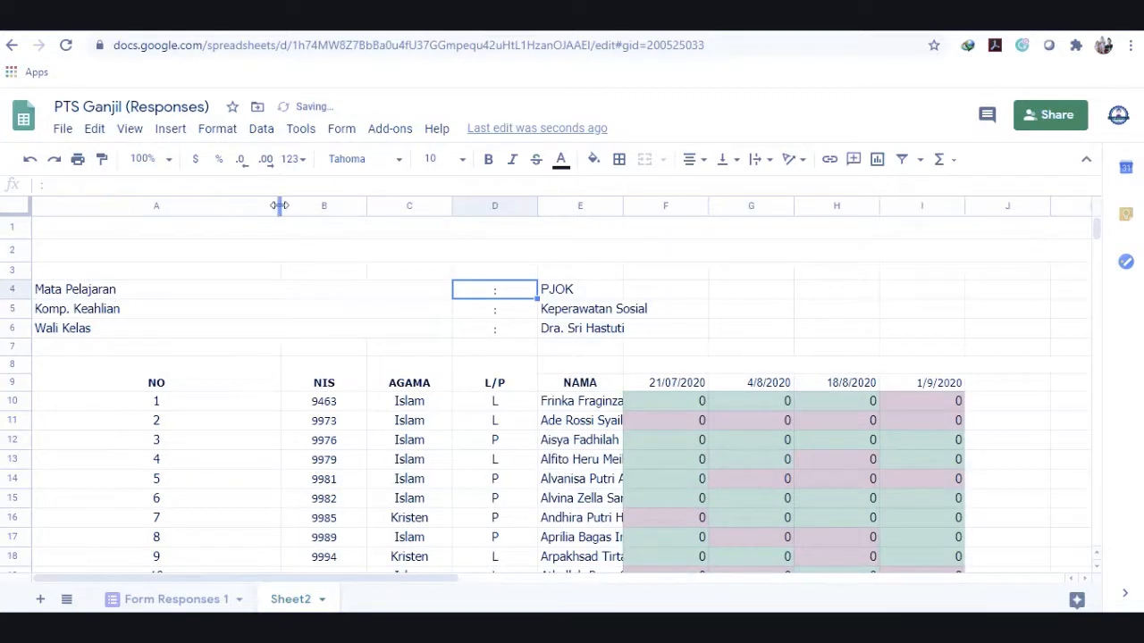
{"action": "left_click_drag", "start_coordinate": [279, 205], "coordinate": [62, 231]}
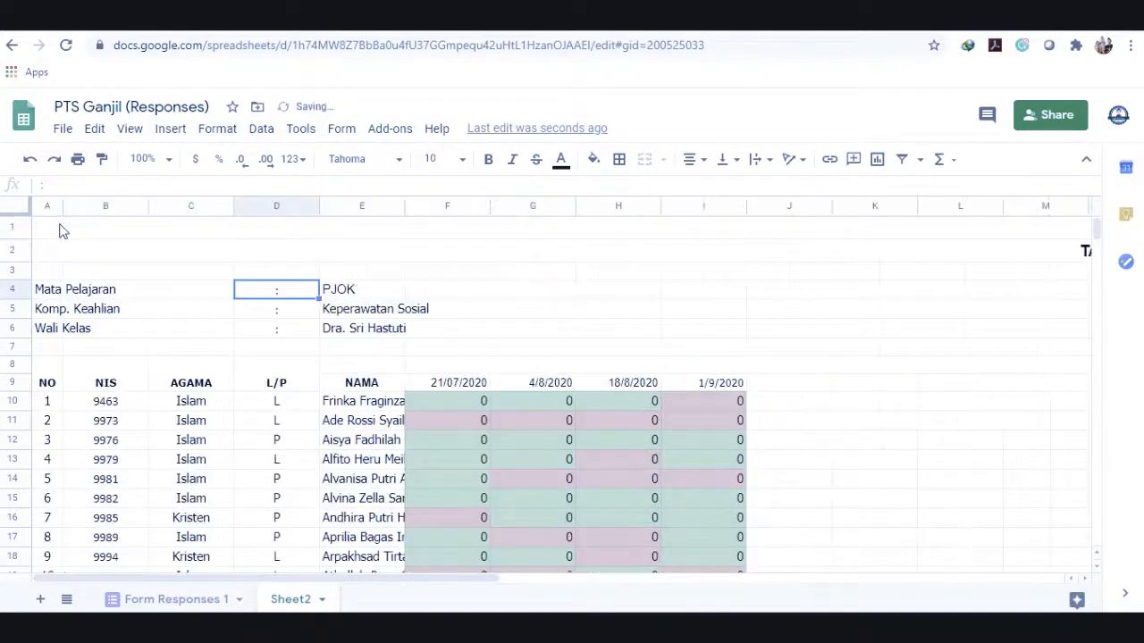
{"action": "left_click_drag", "start_coordinate": [147, 206], "coordinate": [105, 206]}
{"action": "left_click_drag", "start_coordinate": [191, 203], "coordinate": [149, 206]}
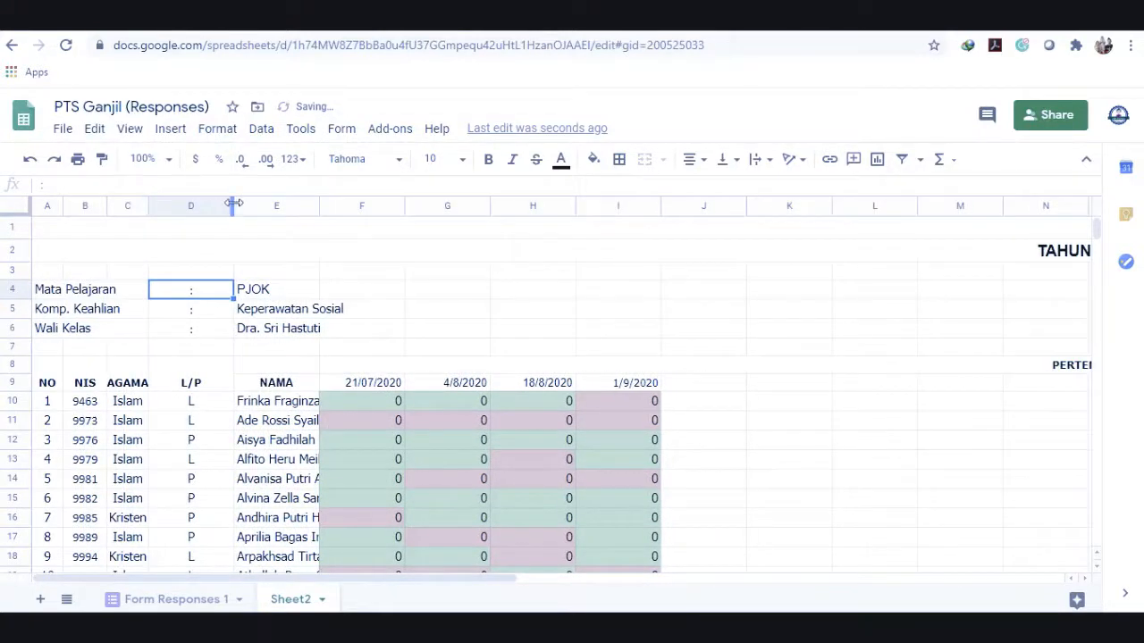
{"action": "left_click_drag", "start_coordinate": [232, 204], "coordinate": [184, 203]}
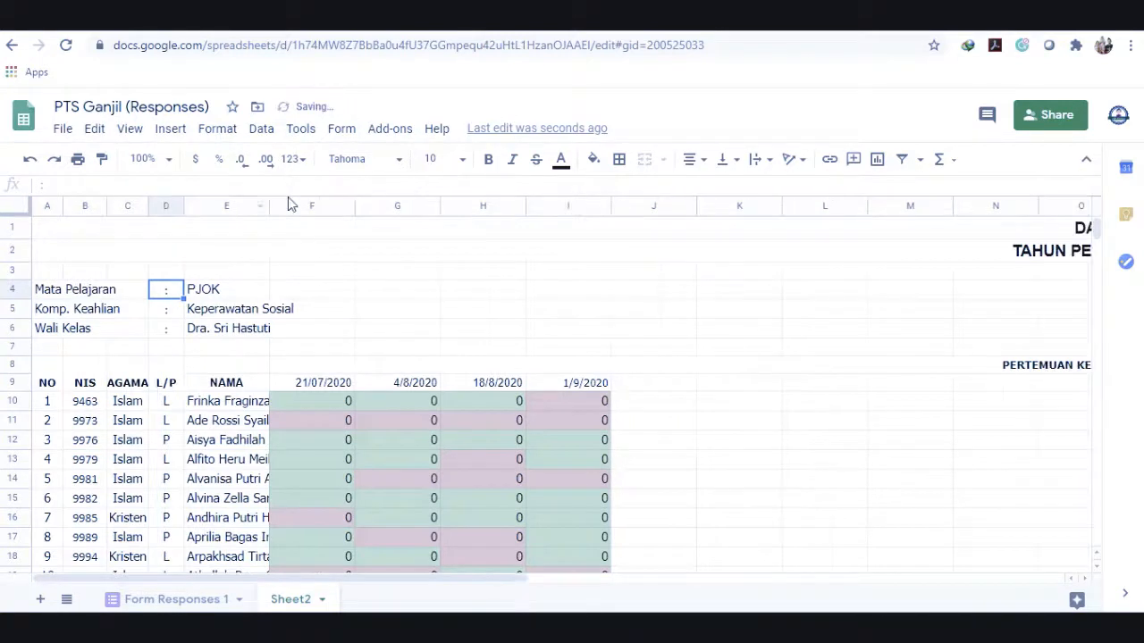
Widen column E to fit the student names and narrow columns F to AB together to one equal width.
{"action": "mouse_move", "coordinate": [269, 206]}
{"action": "left_mouse_down"}
{"action": "mouse_move", "coordinate": [1116, 242]}
{"action": "mouse_move", "coordinate": [962, 278]}
{"action": "mouse_move", "coordinate": [1111, 261]}
{"action": "left_mouse_up"}
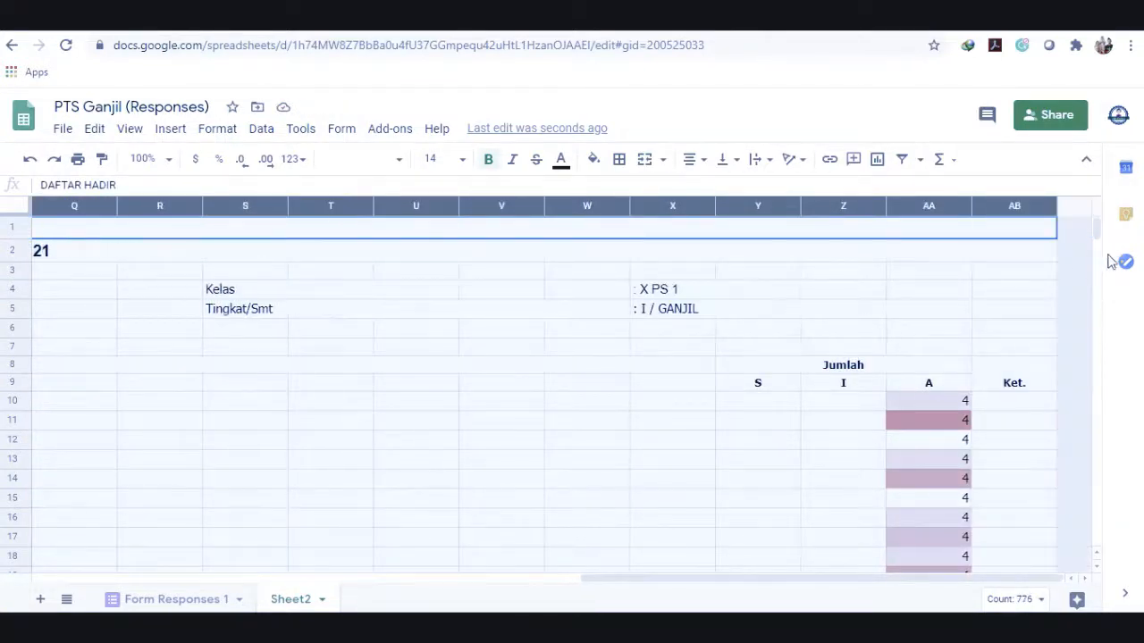
{"action": "left_click_drag", "start_coordinate": [1013, 273], "coordinate": [1013, 273]}
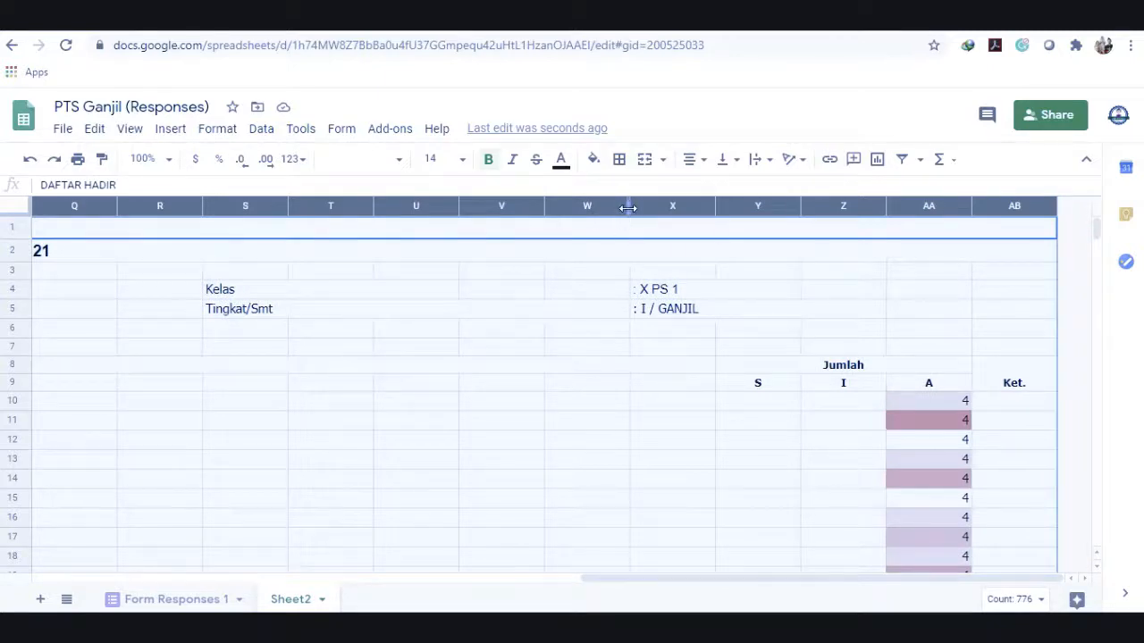
{"action": "left_click_drag", "start_coordinate": [630, 208], "coordinate": [567, 223]}
Clear the attendance formulas and absence totals in F10:AA45, beside the student names.
{"action": "key", "text": "Down"}
{"action": "key", "text": "Down"}
{"action": "key", "text": "Down"}
{"action": "key", "text": "Down"}
{"action": "key", "text": "Down"}
{"action": "key", "text": "Down"}
{"action": "key", "text": "Down"}
{"action": "key", "text": "Down"}
{"action": "key", "text": "Down"}
{"action": "key", "text": "Down"}
{"action": "key", "text": "Down"}
{"action": "key", "text": "Down"}
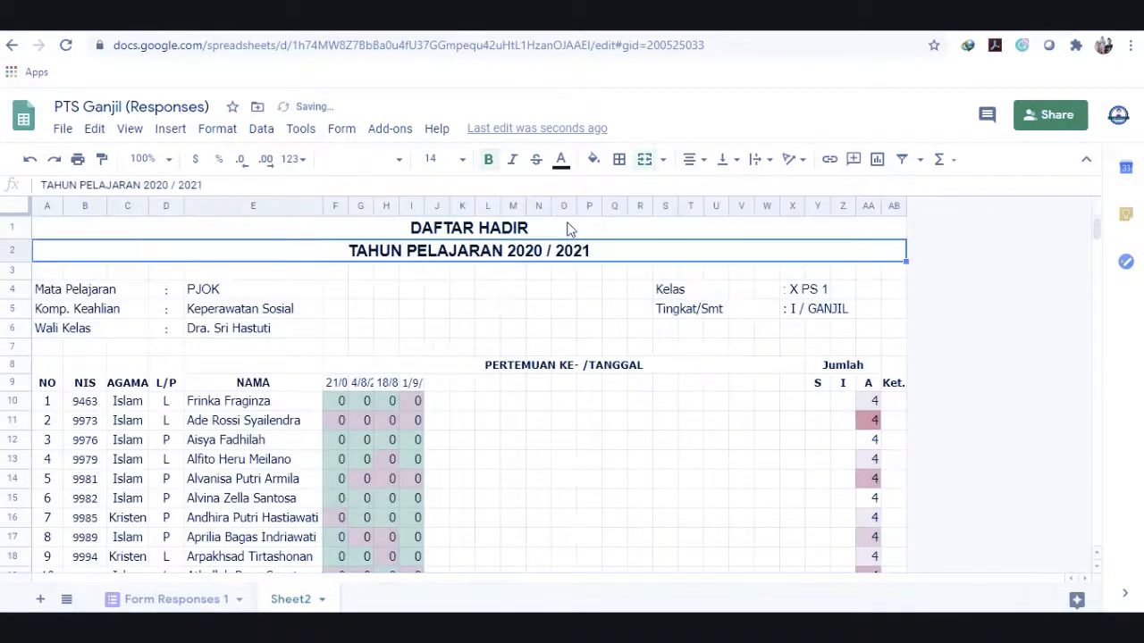
{"action": "key", "text": "Down"}
{"action": "key", "text": "Down"}
{"action": "key", "text": "Down"}
{"action": "key", "text": "Down"}
{"action": "key", "text": "Down"}
{"action": "key", "text": "Down"}
{"action": "key", "text": "Down"}
{"action": "key", "text": "Down"}
{"action": "key", "text": "Down"}
{"action": "key", "text": "Down"}
{"action": "key", "text": "Down"}
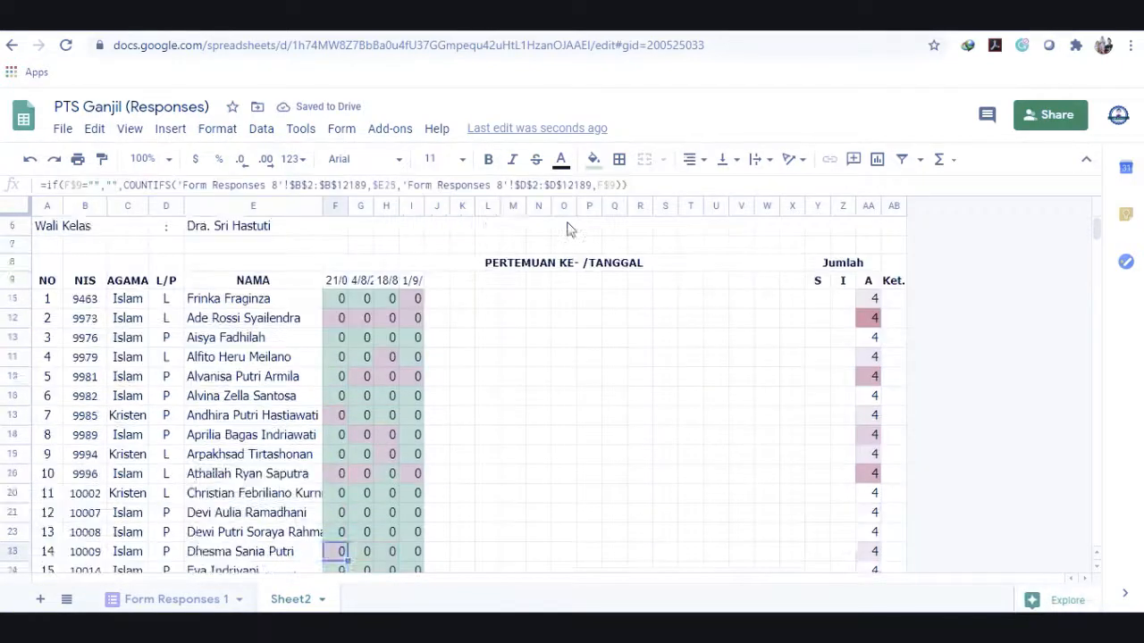
{"action": "key", "text": "Up"}
{"action": "key", "text": "Up"}
{"action": "key", "text": "Up"}
{"action": "key", "text": "Up"}
{"action": "key", "text": "Up"}
{"action": "key", "text": "Up"}
{"action": "key", "text": "Up"}
{"action": "key", "text": "Up"}
{"action": "key", "text": "Up"}
{"action": "key", "text": "Up"}
{"action": "key", "text": "Up"}
{"action": "key", "text": "Up"}
{"action": "key", "text": "Up"}
{"action": "key", "text": "Up"}
{"action": "key", "text": "Up"}
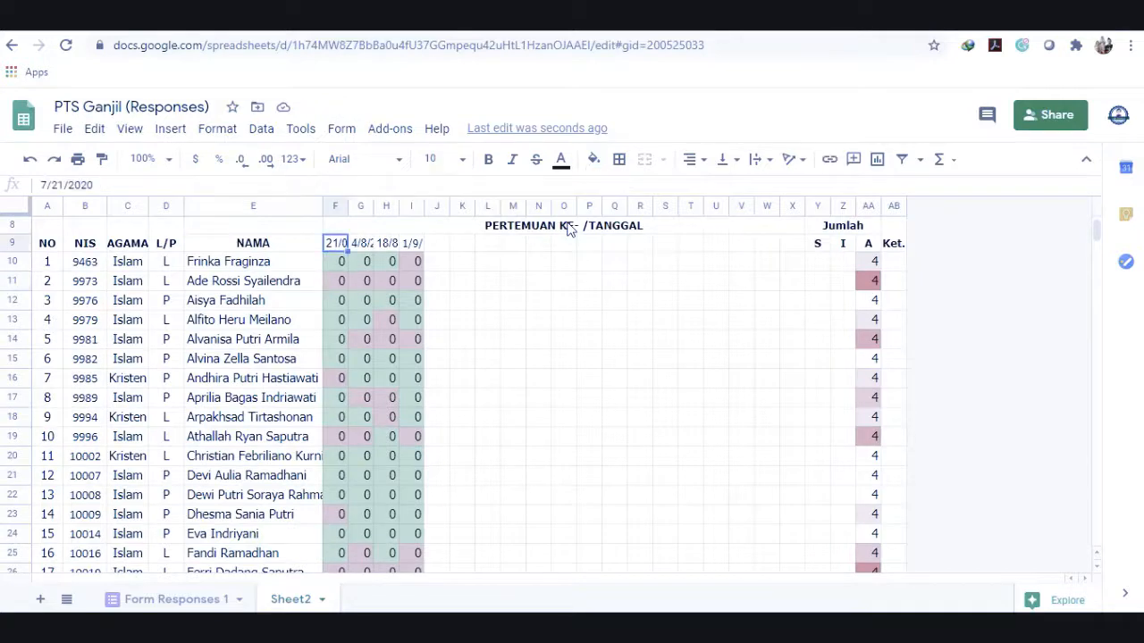
{"action": "key", "text": "Down"}
{"action": "key", "text": "shift+Right"}
{"action": "key", "text": "shift+Right"}
{"action": "key", "text": "shift+Right"}
{"action": "key", "text": "shift+Right"}
{"action": "key", "text": "shift+Right"}
{"action": "key", "text": "shift+Right"}
{"action": "key", "text": "shift+Right"}
{"action": "key", "text": "shift+Right"}
{"action": "key", "text": "shift+Right"}
{"action": "key", "text": "shift+Right"}
{"action": "key", "text": "shift+Right"}
{"action": "key", "text": "shift+Right"}
{"action": "key", "text": "shift+Right"}
{"action": "key", "text": "shift+Right"}
{"action": "key", "text": "shift+Right"}
{"action": "key", "text": "shift+Right"}
{"action": "key", "text": "shift+Right"}
{"action": "key", "text": "shift+Right"}
{"action": "key", "text": "shift+Right"}
{"action": "key", "text": "shift+Right"}
{"action": "key", "text": "shift+Right"}
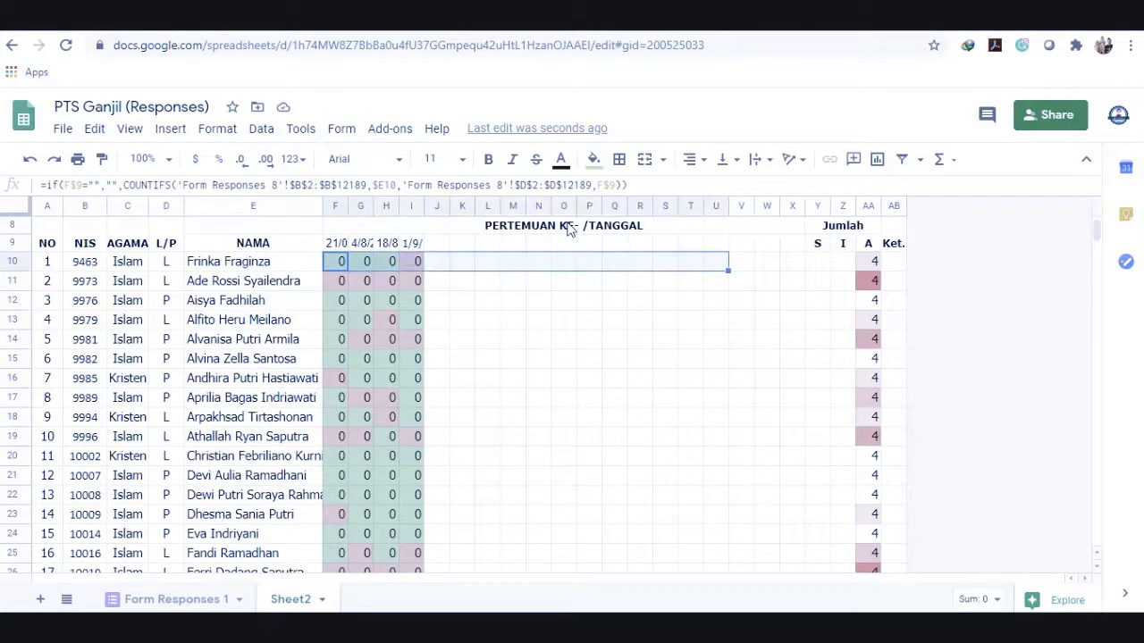
{"action": "key", "text": "shift+Down"}
{"action": "key", "text": "shift+Down"}
{"action": "key", "text": "shift+Down"}
{"action": "key", "text": "shift+Down"}
{"action": "key", "text": "shift+Down"}
{"action": "key", "text": "shift+Down"}
{"action": "key", "text": "shift+Down"}
{"action": "key", "text": "shift+Down"}
{"action": "key", "text": "shift+Down"}
{"action": "key", "text": "shift+Down"}
{"action": "key", "text": "shift+Down"}
{"action": "key", "text": "shift+Down"}
{"action": "key", "text": "shift+Down"}
{"action": "key", "text": "shift+Down"}
{"action": "key", "text": "shift+Down"}
{"action": "key", "text": "shift+Down"}
{"action": "key", "text": "shift+Down"}
{"action": "key", "text": "shift+Down"}
{"action": "key", "text": "shift+Down"}
{"action": "key", "text": "shift+Down"}
{"action": "key", "text": "shift+Down"}
{"action": "key", "text": "shift+Down"}
{"action": "key", "text": "shift+Down"}
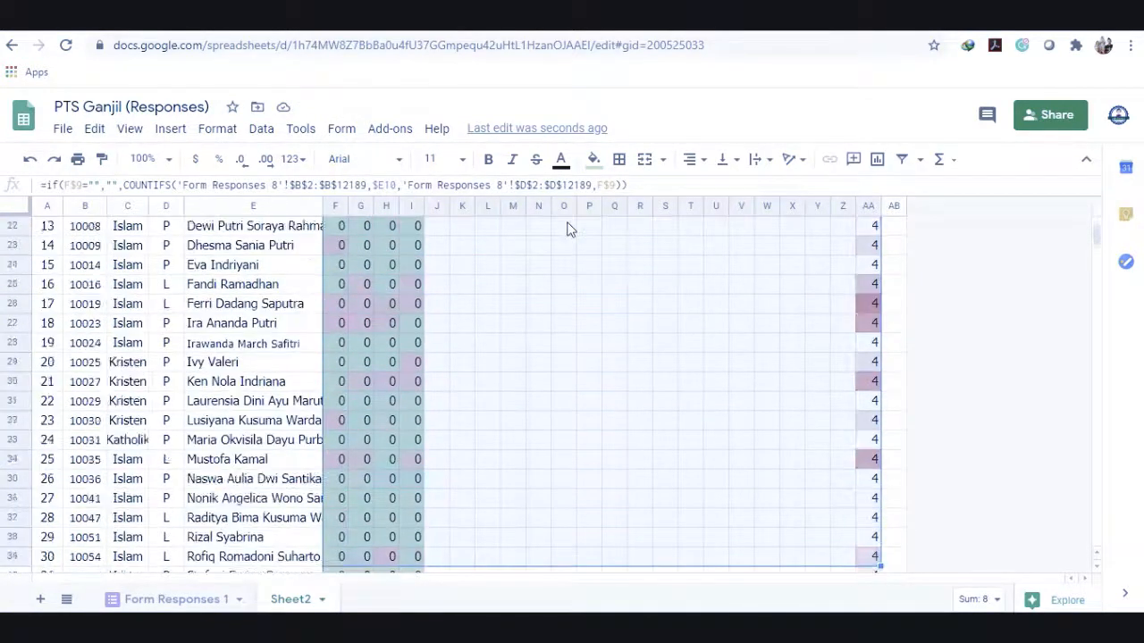
{"action": "key", "text": "Delete"}
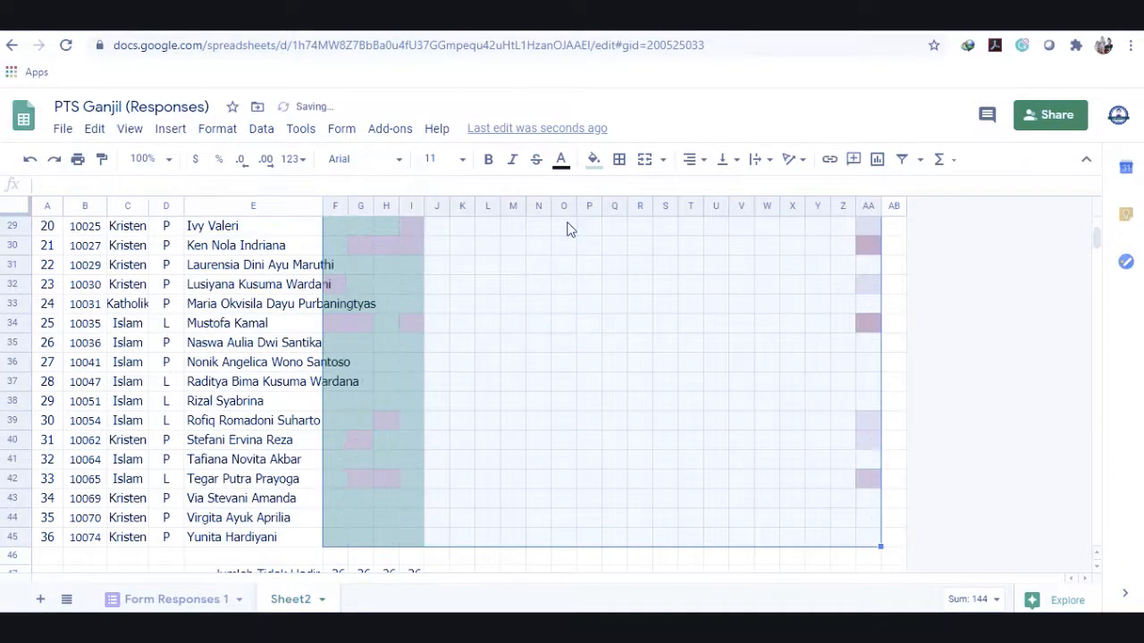
Set the fill color of the emptied attendance range F10:AA45 to white and return to the top of the sheet.
{"action": "key", "text": "ctrl+Home"}
{"action": "key", "text": "Down"}
{"action": "key", "text": "Down"}
{"action": "key", "text": "Down"}
{"action": "key", "text": "Down"}
{"action": "key", "text": "Down"}
{"action": "key", "text": "Down"}
{"action": "key", "text": "Down"}
{"action": "key", "text": "Down"}
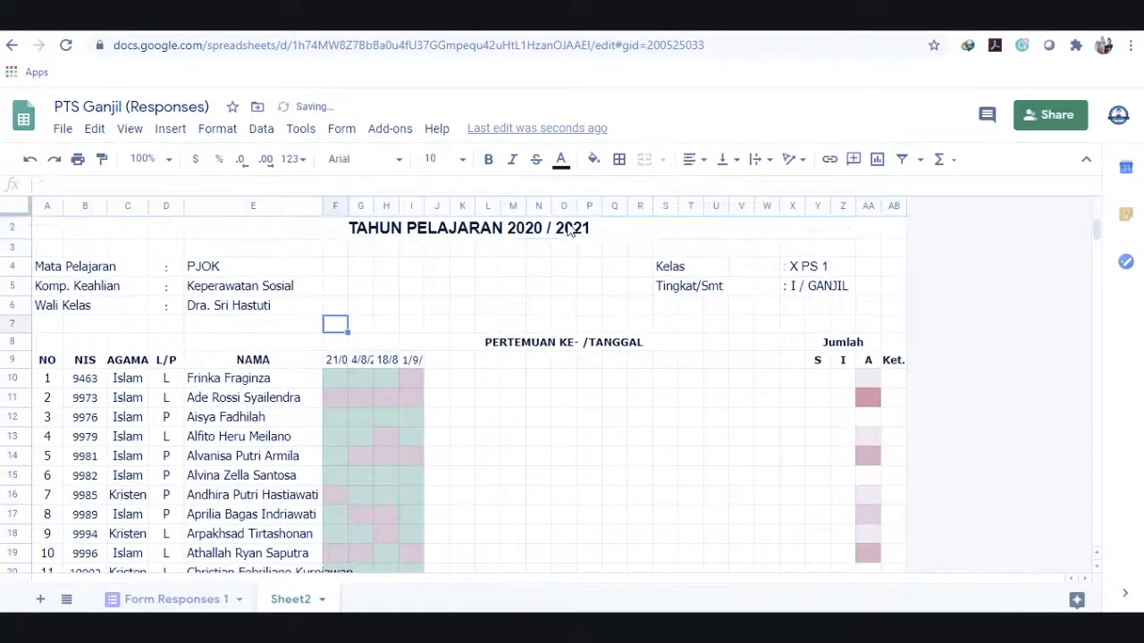
{"action": "key", "text": "shift+Right"}
{"action": "key", "text": "shift+Right"}
{"action": "key", "text": "shift+Right"}
{"action": "key", "text": "shift+Right"}
{"action": "key", "text": "shift+Right"}
{"action": "key", "text": "shift+Right"}
{"action": "key", "text": "shift+Right"}
{"action": "key", "text": "shift+Right"}
{"action": "key", "text": "shift+Right"}
{"action": "key", "text": "shift+Right"}
{"action": "key", "text": "shift+Right"}
{"action": "key", "text": "shift+Right"}
{"action": "key", "text": "shift+Right"}
{"action": "key", "text": "shift+Right"}
{"action": "key", "text": "shift+Right"}
{"action": "key", "text": "shift+Right"}
{"action": "key", "text": "shift+Right"}
{"action": "key", "text": "shift+Right"}
{"action": "key", "text": "shift+Right"}
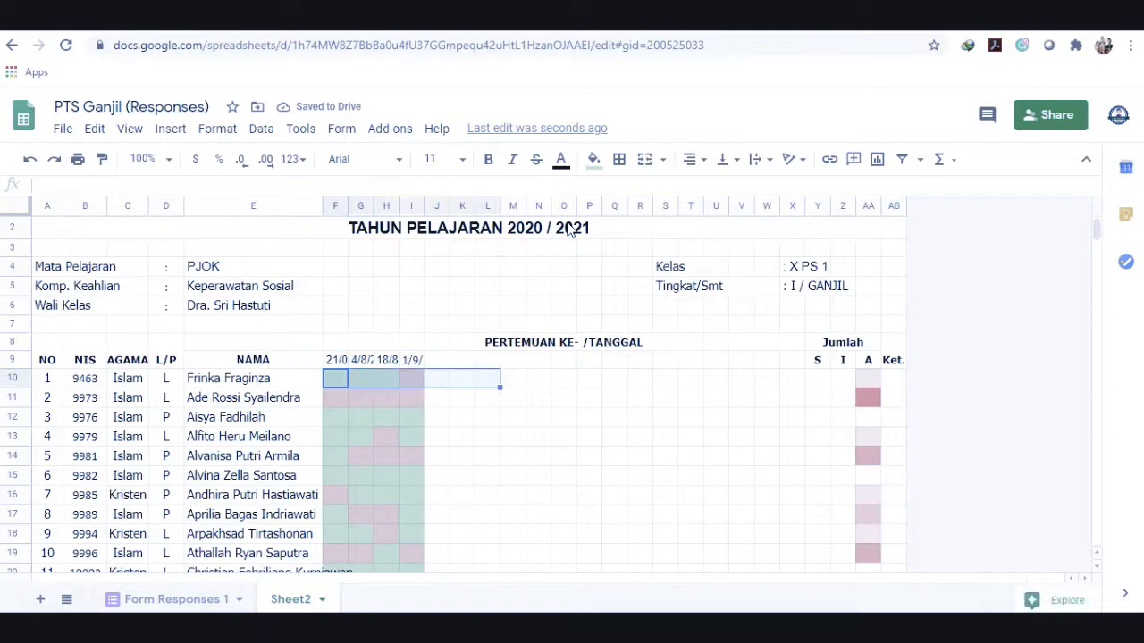
{"action": "key", "text": "shift+Right"}
{"action": "key", "text": "shift+Right"}
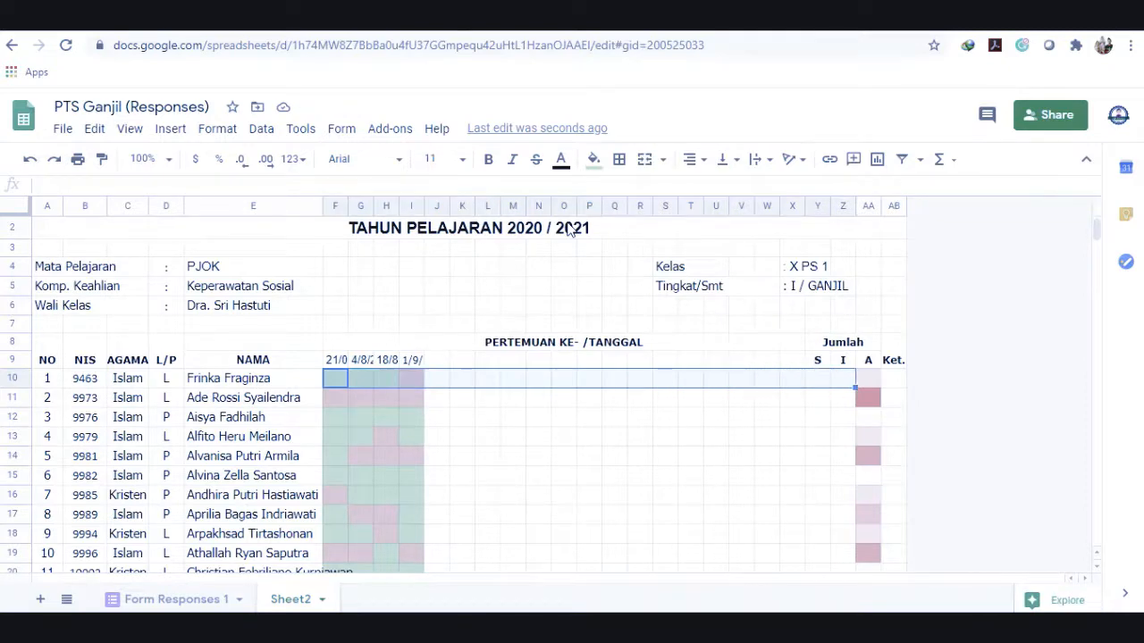
{"action": "key", "text": "shift+Down"}
{"action": "key", "text": "shift+Down"}
{"action": "key", "text": "shift+Down"}
{"action": "key", "text": "shift+Down"}
{"action": "key", "text": "shift+Down"}
{"action": "key", "text": "shift+Down"}
{"action": "key", "text": "shift+Down"}
{"action": "key", "text": "shift+Down"}
{"action": "key", "text": "shift+Down"}
{"action": "key", "text": "shift+Down"}
{"action": "key", "text": "shift+Down"}
{"action": "key", "text": "shift+Down"}
{"action": "key", "text": "shift+Down"}
{"action": "key", "text": "shift+Down"}
{"action": "key", "text": "shift+Down"}
{"action": "key", "text": "shift+Down"}
{"action": "key", "text": "shift+Down"}
{"action": "key", "text": "shift+Down"}
{"action": "key", "text": "shift+Down"}
{"action": "key", "text": "shift+Down"}
{"action": "key", "text": "shift+Down"}
{"action": "key", "text": "shift+Down"}
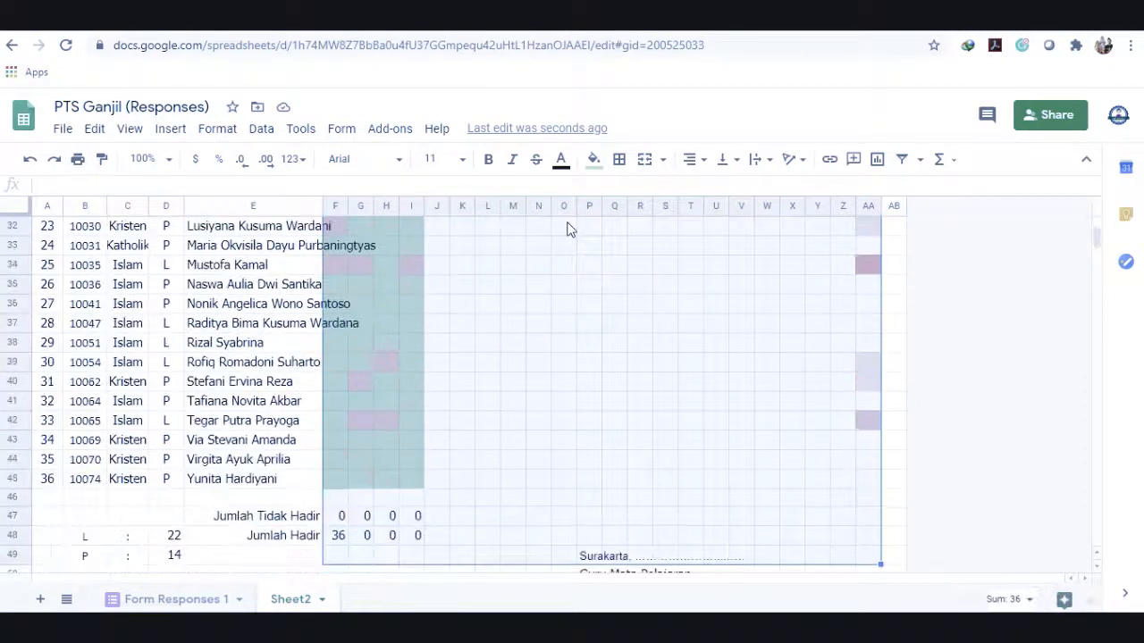
{"action": "left_click", "coordinate": [593, 159]}
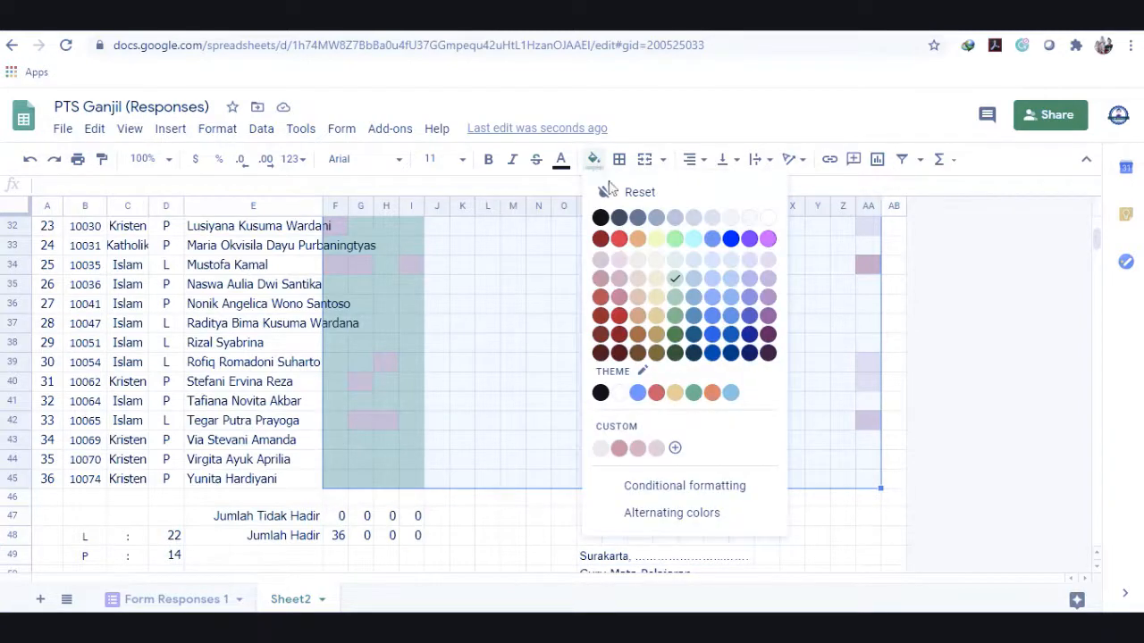
{"action": "left_click", "coordinate": [769, 217]}
{"action": "key", "text": "ctrl+Home"}
{"action": "key", "text": "Down"}
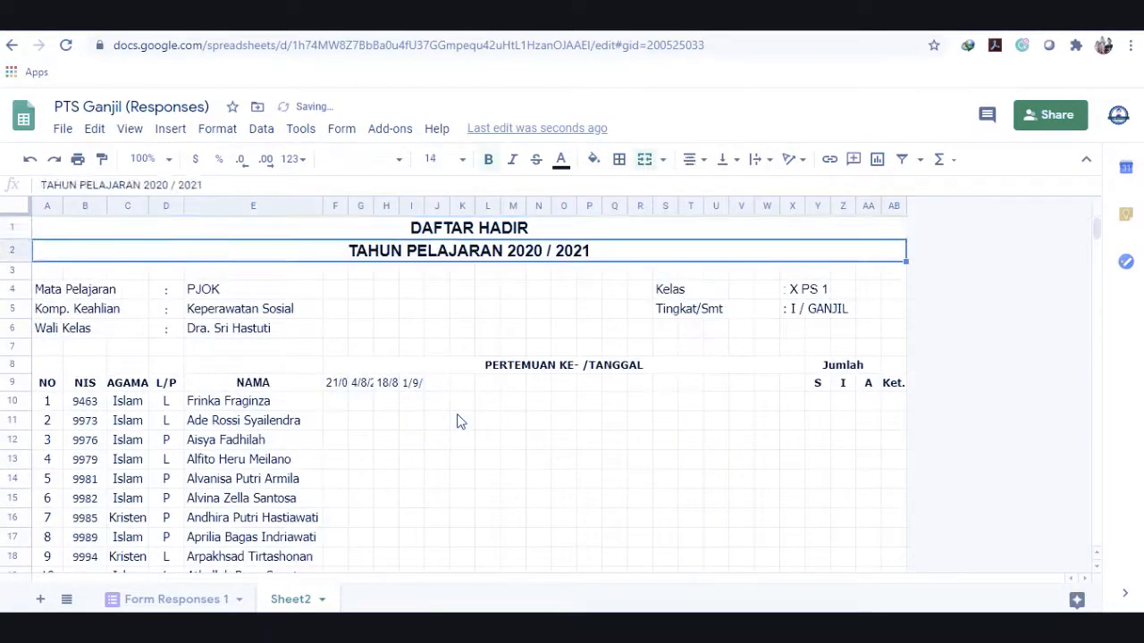
Widen column E to fit the longest student names and apply borders to all cells of the table range A8:AB45.
{"action": "left_click_drag", "start_coordinate": [320, 206], "coordinate": [381, 206]}
{"action": "left_click", "coordinate": [52, 390]}
{"action": "key", "text": "shift+Right"}
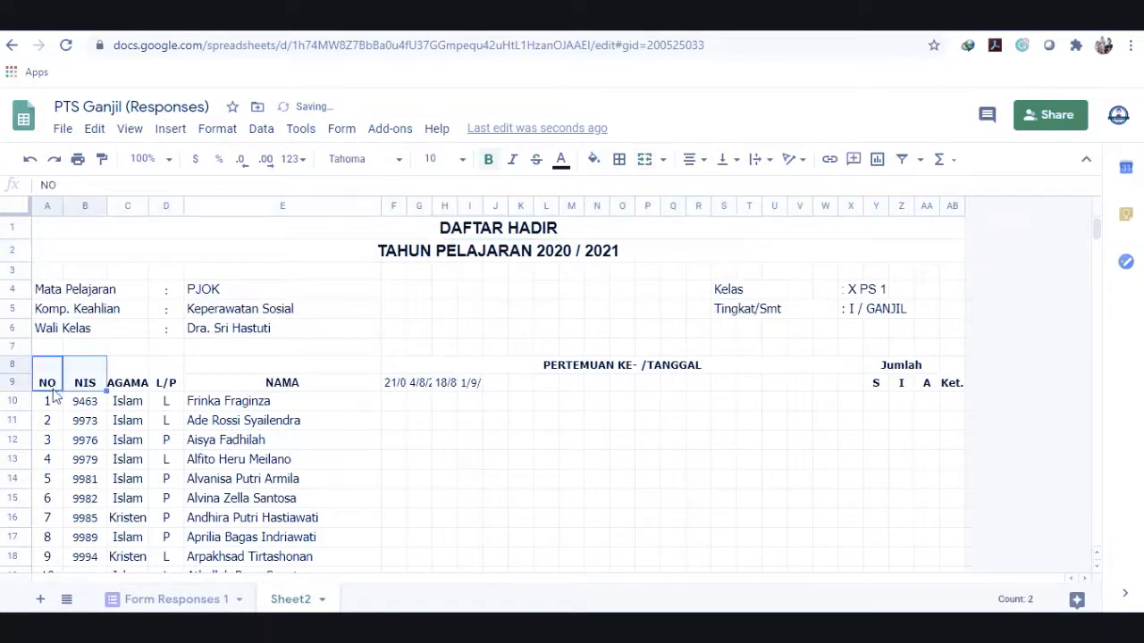
{"action": "key", "text": "ctrl+shift+Right"}
{"action": "key", "text": "shift+Down"}
{"action": "key", "text": "shift+Down"}
{"action": "key", "text": "shift+Down"}
{"action": "key", "text": "shift+Down"}
{"action": "key", "text": "shift+Down"}
{"action": "key", "text": "shift+Down"}
{"action": "key", "text": "shift+Down"}
{"action": "key", "text": "shift+Down"}
{"action": "key", "text": "shift+Down"}
{"action": "key", "text": "shift+Down"}
{"action": "key", "text": "shift+Down"}
{"action": "key", "text": "shift+Down"}
{"action": "key", "text": "shift+Down"}
{"action": "key", "text": "shift+Down"}
{"action": "key", "text": "shift+Down"}
{"action": "key", "text": "shift+Down"}
{"action": "key", "text": "shift+Down"}
{"action": "key", "text": "shift+Down"}
{"action": "key", "text": "shift+Down"}
{"action": "key", "text": "shift+Down"}
{"action": "key", "text": "shift+Down"}
{"action": "key", "text": "shift+Down"}
{"action": "key", "text": "shift+Down"}
{"action": "key", "text": "shift+Down"}
{"action": "key", "text": "shift+Down"}
{"action": "key", "text": "shift+Down"}
{"action": "key", "text": "shift+Down"}
{"action": "key", "text": "shift+Down"}
{"action": "key", "text": "shift+Down"}
{"action": "key", "text": "shift+Down"}
{"action": "key", "text": "shift+Down"}
{"action": "key", "text": "shift+Down"}
{"action": "key", "text": "shift+Down"}
{"action": "key", "text": "shift+Down"}
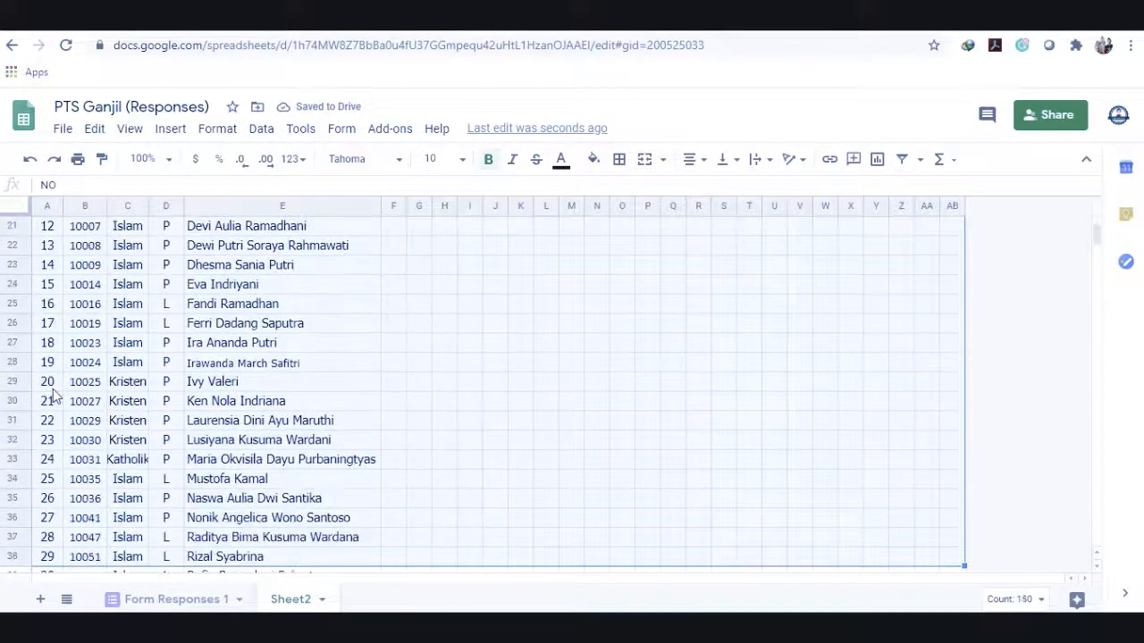
{"action": "key", "text": "shift+Up"}
{"action": "key", "text": "shift+Up"}
{"action": "key", "text": "shift+Up"}
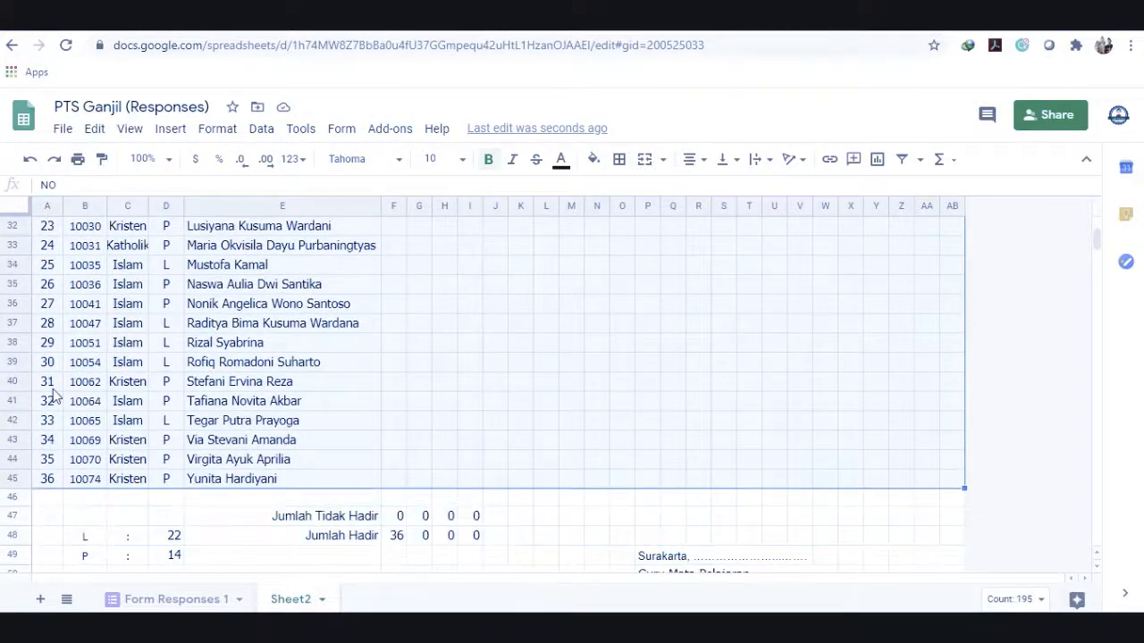
{"action": "key", "text": "shift+Down"}
{"action": "key", "text": "shift+Up"}
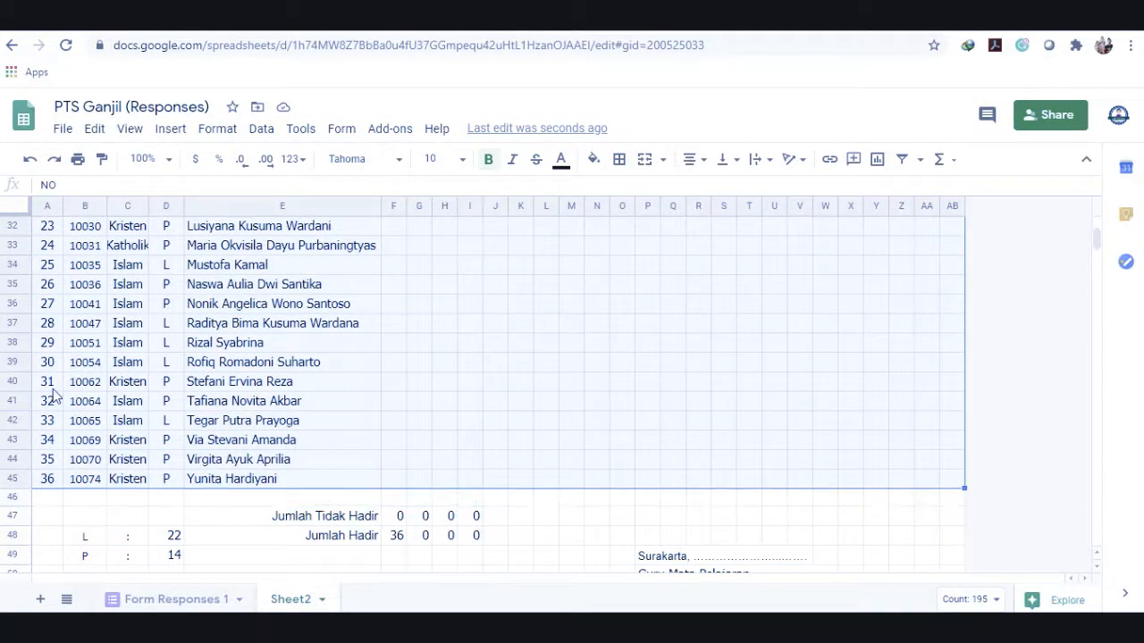
{"action": "left_click", "coordinate": [623, 159]}
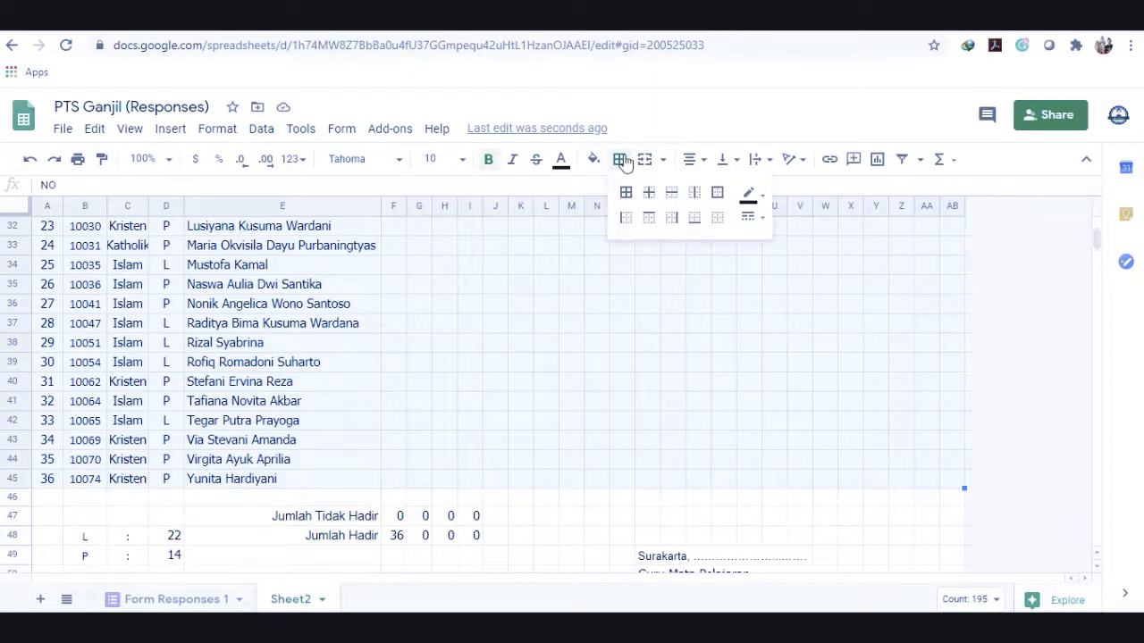
{"action": "left_click", "coordinate": [626, 197]}
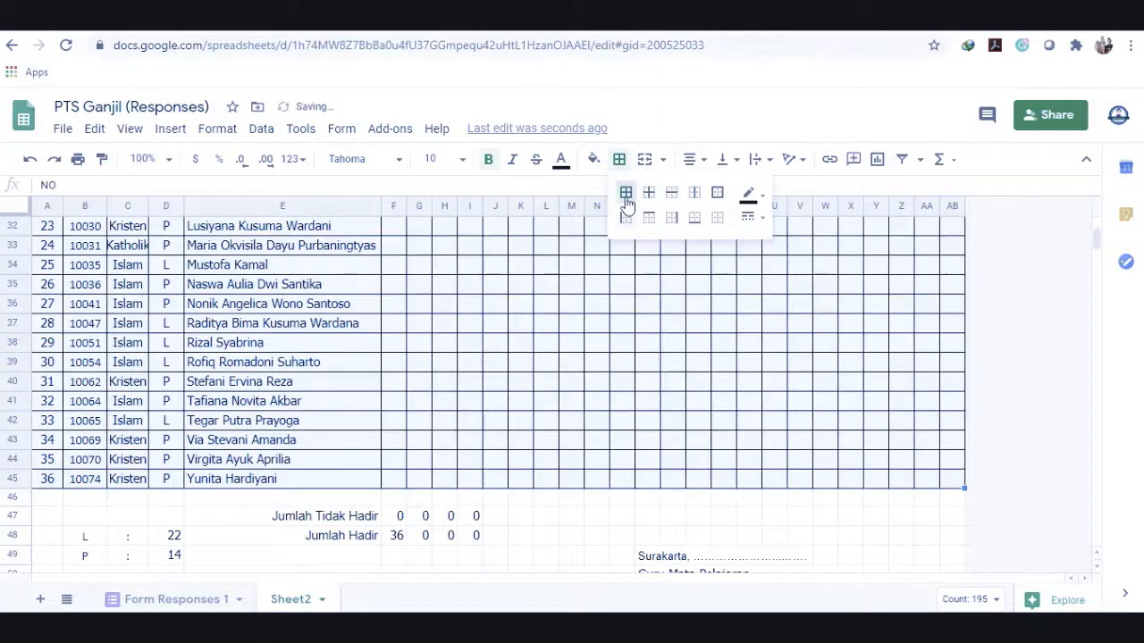
Change the sheet title in row 1 to DAFTAR NILAI.
{"action": "left_click", "coordinate": [330, 521]}
{"action": "key", "text": "Up"}
{"action": "key", "text": "Up"}
{"action": "key", "text": "Up"}
{"action": "key", "text": "Up"}
{"action": "key", "text": "Up"}
{"action": "key", "text": "Up"}
{"action": "key", "text": "Up"}
{"action": "key", "text": "Up"}
{"action": "key", "text": "Up"}
{"action": "key", "text": "Up"}
{"action": "key", "text": "Up"}
{"action": "key", "text": "Up"}
{"action": "key", "text": "Up"}
{"action": "key", "text": "Up"}
{"action": "key", "text": "Up"}
{"action": "key", "text": "Up"}
{"action": "key", "text": "Up"}
{"action": "key", "text": "Up"}
{"action": "key", "text": "Up"}
{"action": "key", "text": "Up"}
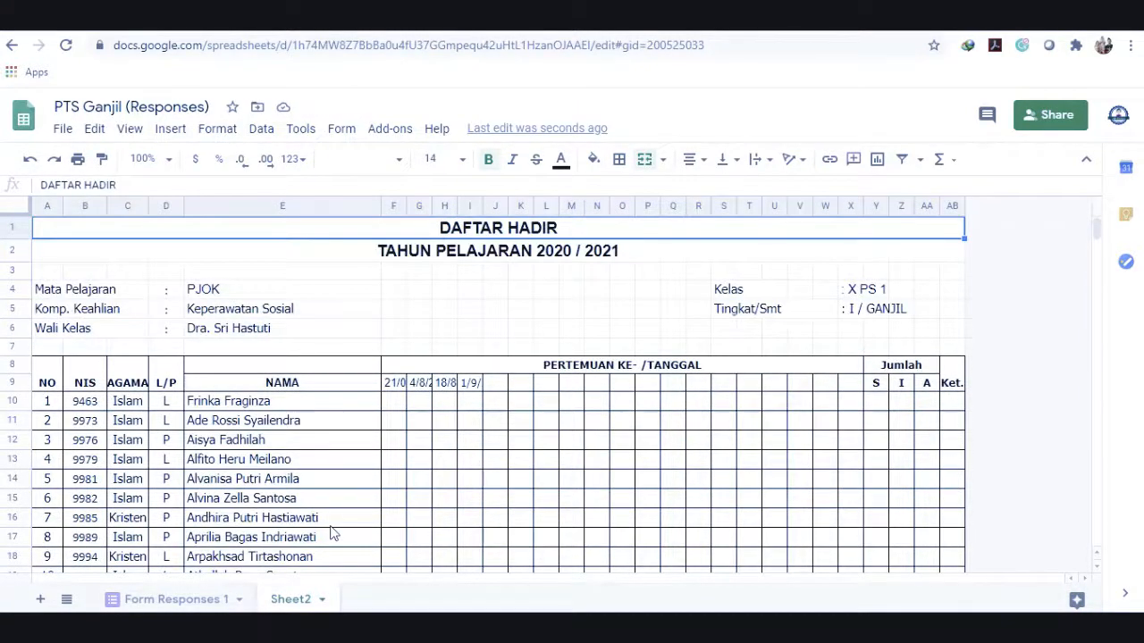
{"action": "double_click", "coordinate": [100, 185]}
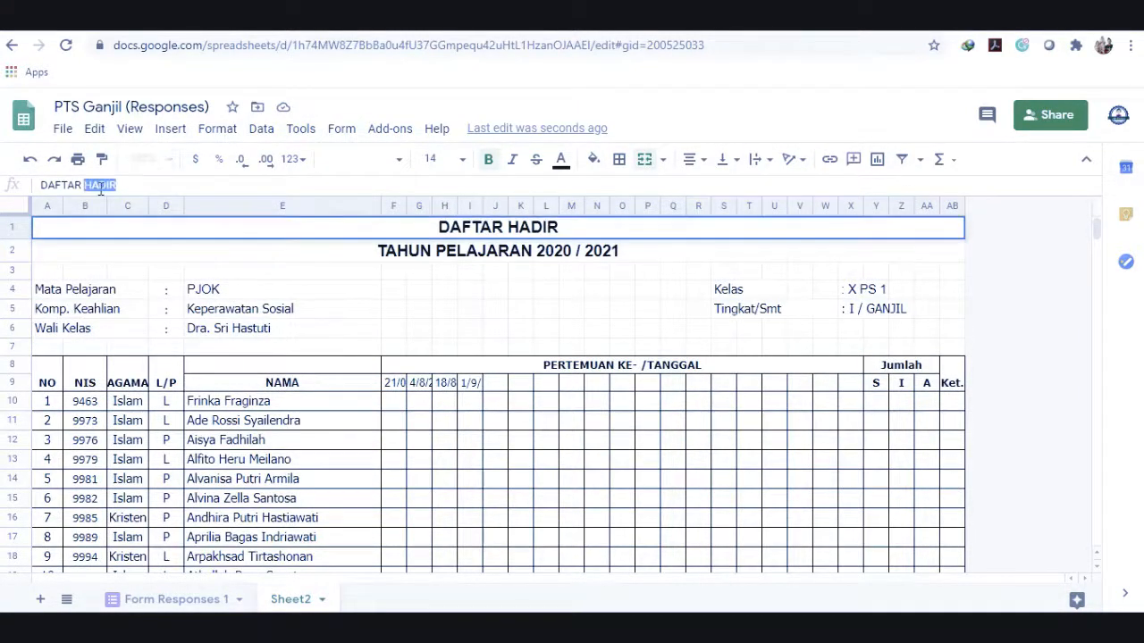
{"action": "type", "text": "NILAI"}
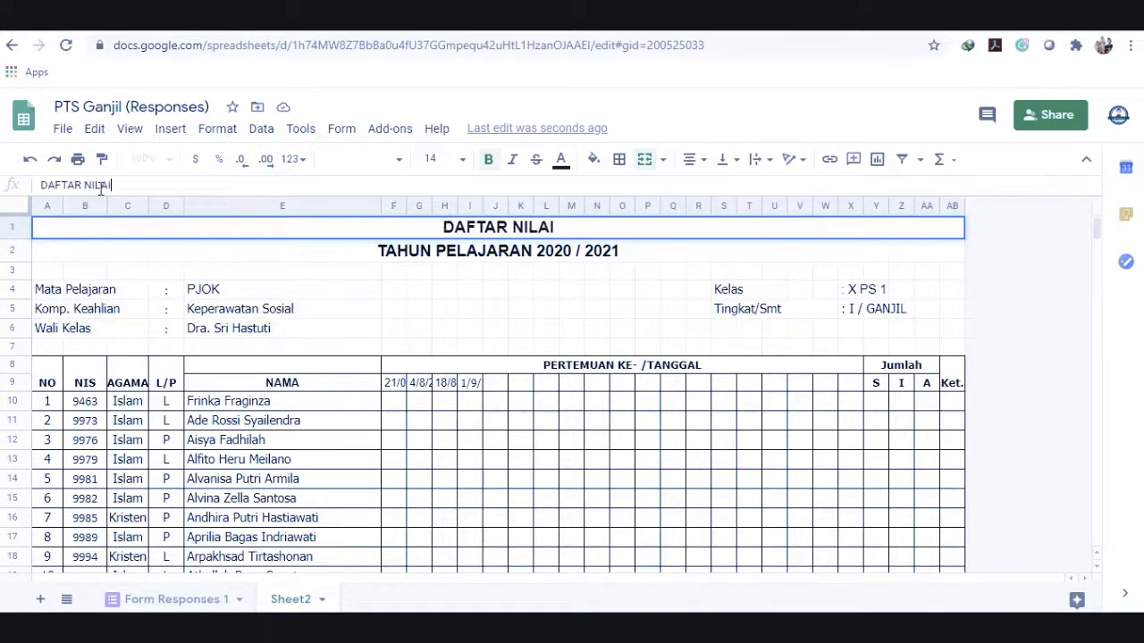
{"action": "key", "text": "Return"}
Replace the first meeting date in F9 with the column heading PTS.
{"action": "key", "text": "Down"}
{"action": "key", "text": "Down"}
{"action": "key", "text": "Down"}
{"action": "key", "text": "Down"}
{"action": "key", "text": "Down"}
{"action": "key", "text": "Down"}
{"action": "key", "text": "Down"}
{"action": "key", "text": "Down"}
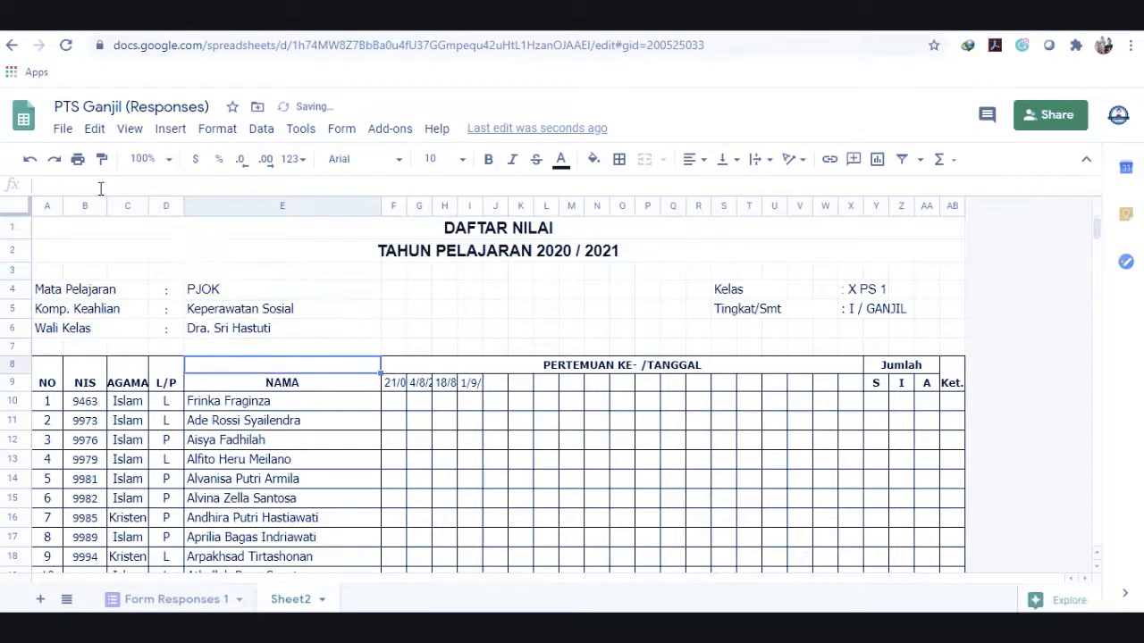
{"action": "key", "text": "Right"}
{"action": "key", "text": "Up"}
{"action": "key", "text": "Right"}
{"action": "key", "text": "Right"}
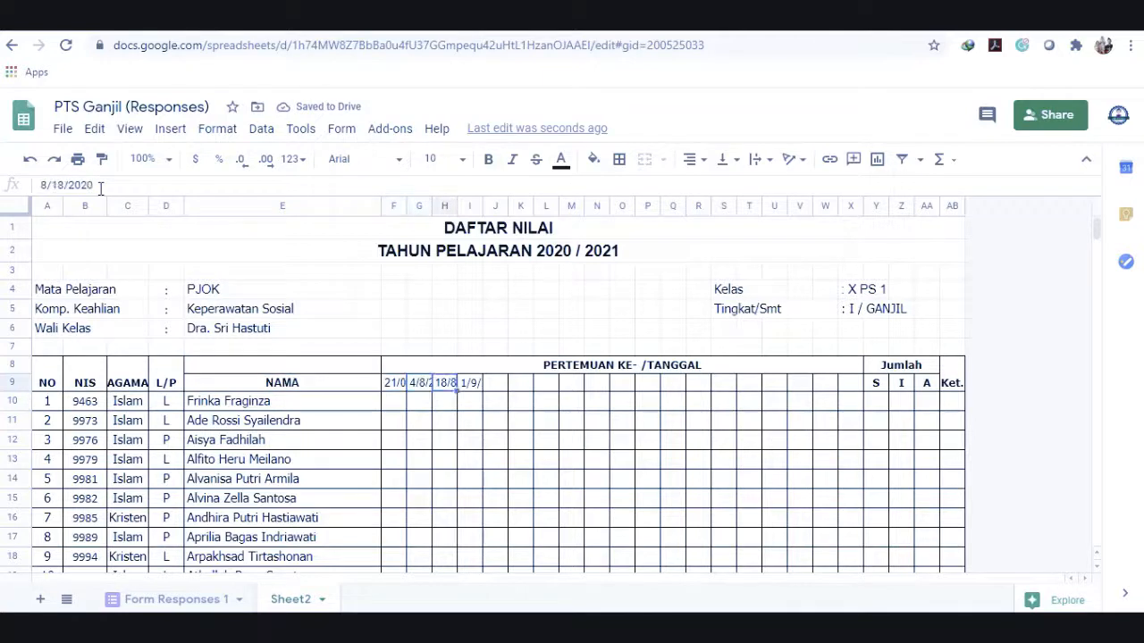
{"action": "key", "text": "Left"}
{"action": "key", "text": "Left"}
{"action": "type", "text": "PTS"}
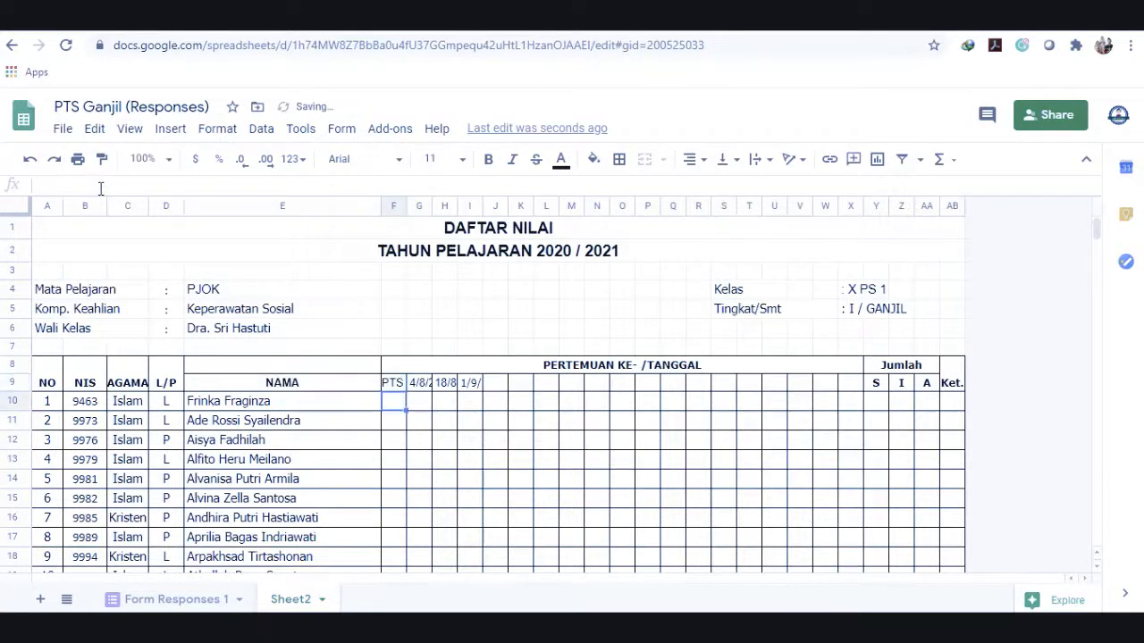
Delete the remaining meeting dates in G9:I9.
{"action": "key", "text": "Tab"}
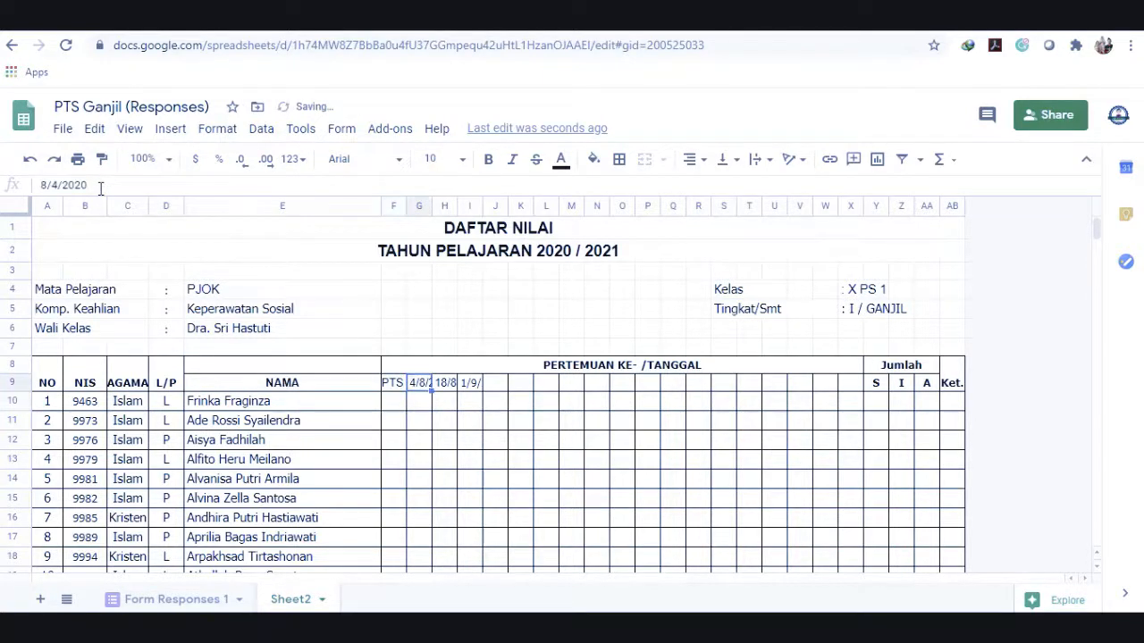
{"action": "key", "text": "Delete"}
{"action": "key", "text": "Right"}
{"action": "key", "text": "Delete"}
{"action": "key", "text": "Right"}
{"action": "key", "text": "Delete"}
{"action": "key", "text": "Right"}
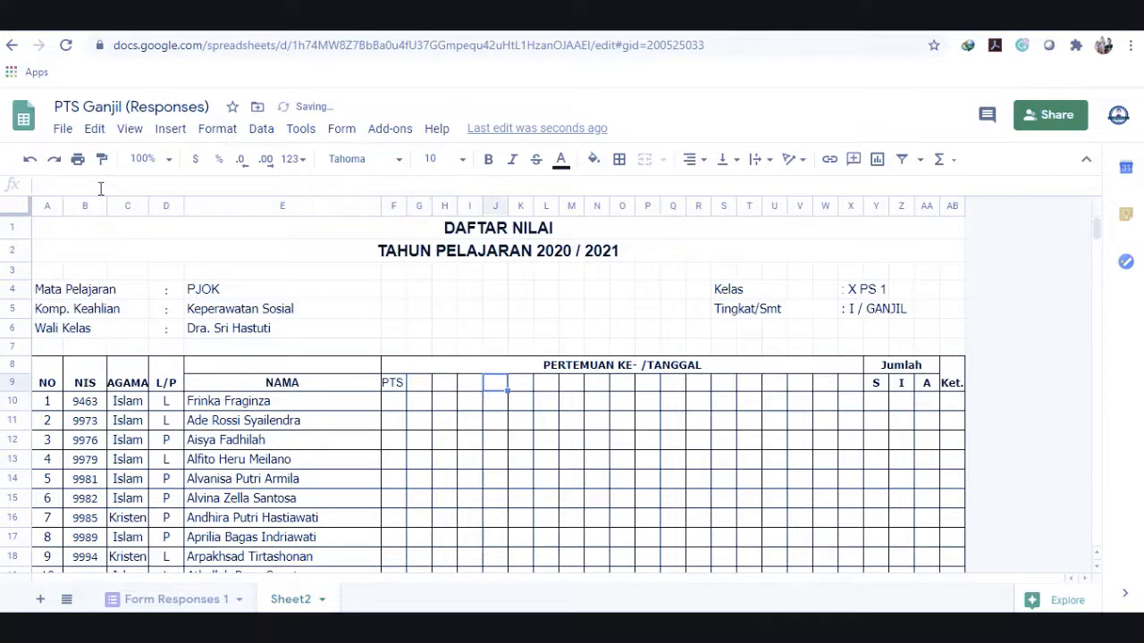
{"action": "key", "text": "Left"}
{"action": "key", "text": "Left"}
{"action": "key", "text": "Left"}
{"action": "key", "text": "Down"}
{"action": "key", "text": "Down"}
{"action": "key", "text": "Down"}
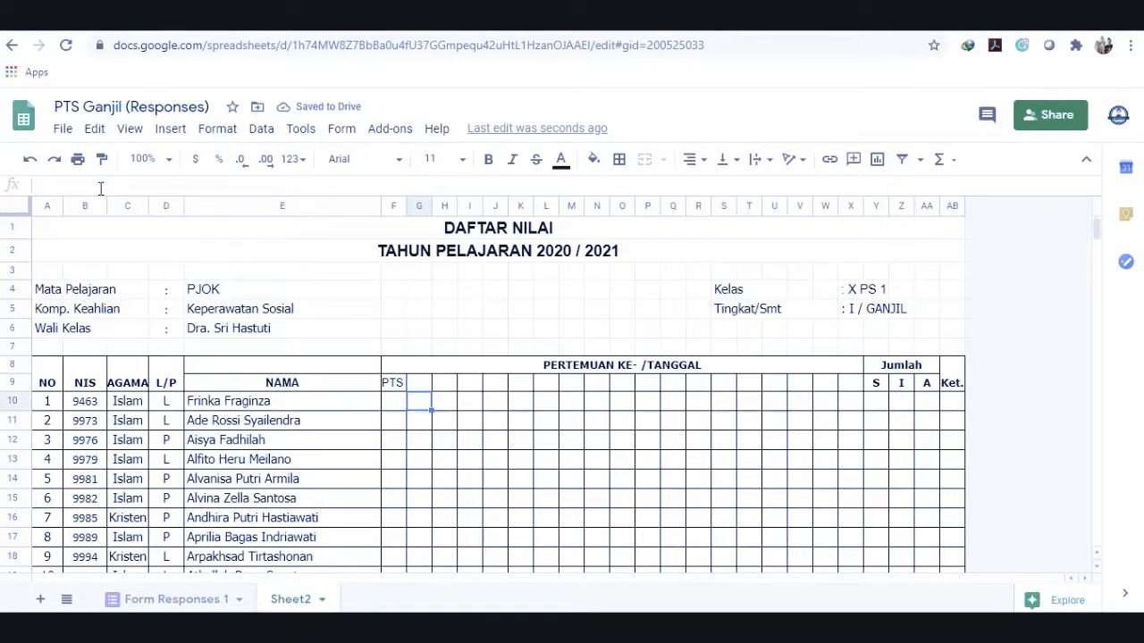
{"action": "key", "text": "Down"}
{"action": "key", "text": "Down"}
{"action": "key", "text": "Down"}
{"action": "key", "text": "Down"}
{"action": "key", "text": "Down"}
{"action": "key", "text": "Down"}
{"action": "key", "text": "Down"}
{"action": "key", "text": "Down"}
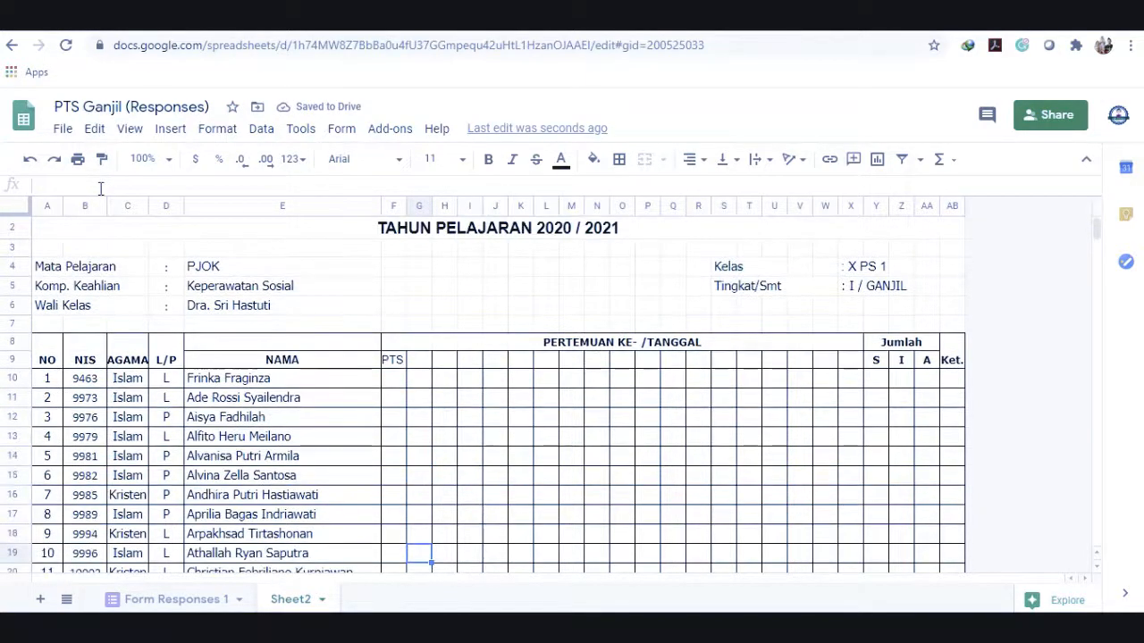
{"action": "key", "text": "Up"}
{"action": "key", "text": "Up"}
{"action": "key", "text": "Up"}
{"action": "key", "text": "Up"}
{"action": "key", "text": "Up"}
{"action": "key", "text": "Up"}
{"action": "key", "text": "Up"}
{"action": "key", "text": "Up"}
{"action": "key", "text": "Up"}
{"action": "key", "text": "Up"}
{"action": "key", "text": "Left"}
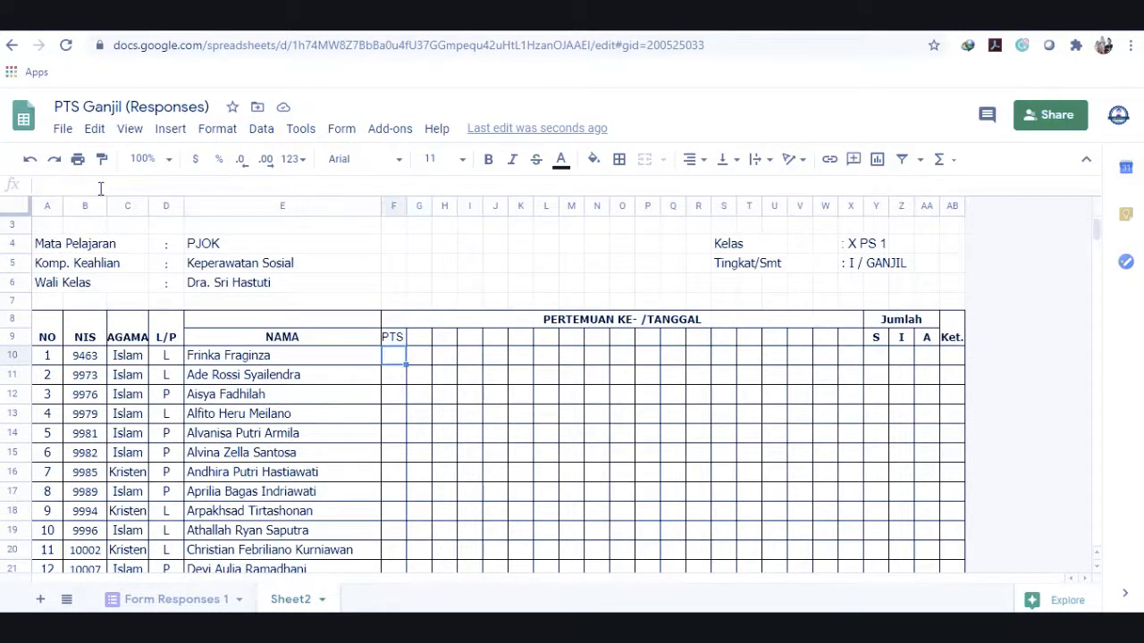
{"action": "key", "text": "Left"}
{"action": "key", "text": "Left"}
{"action": "key", "text": "Left"}
{"action": "key", "text": "Right"}
{"action": "key", "text": "Right"}
{"action": "key", "text": "Right"}
In the Form Responses 1 sheet, insert a column before Score and head it Nama.
{"action": "left_click", "coordinate": [190, 602]}
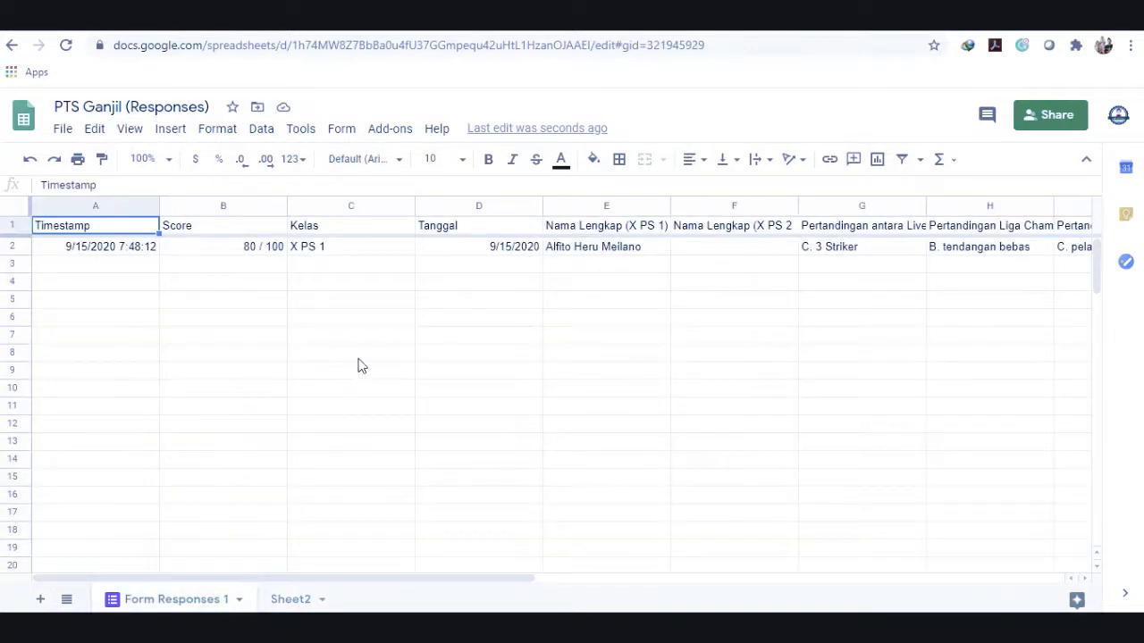
{"action": "left_click", "coordinate": [586, 255]}
{"action": "left_click", "coordinate": [713, 250]}
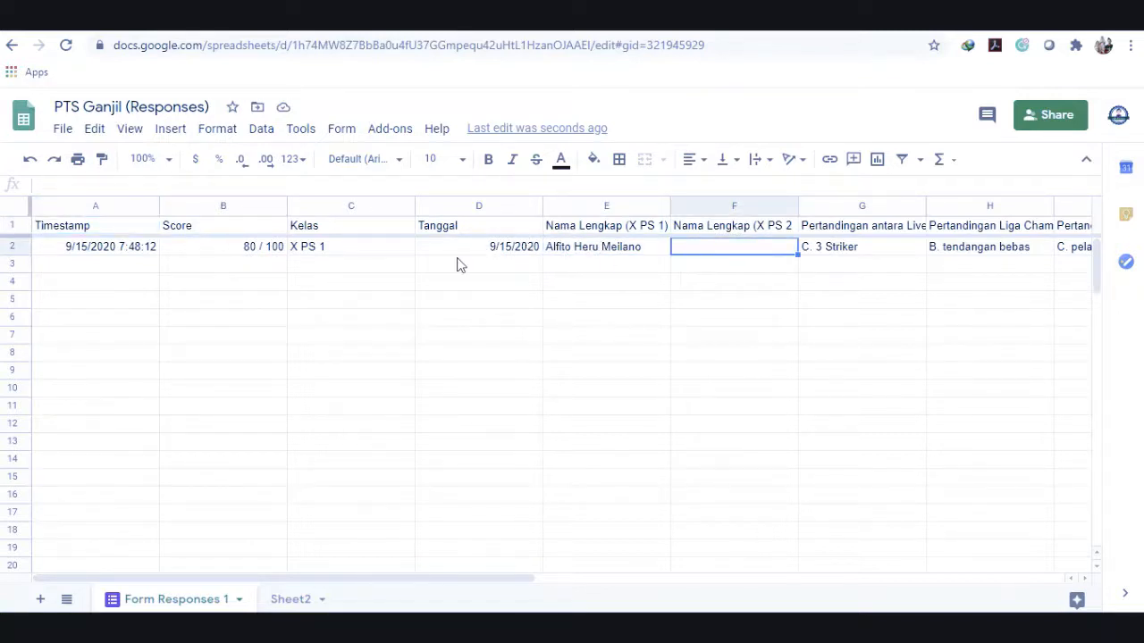
{"action": "left_click", "coordinate": [217, 205]}
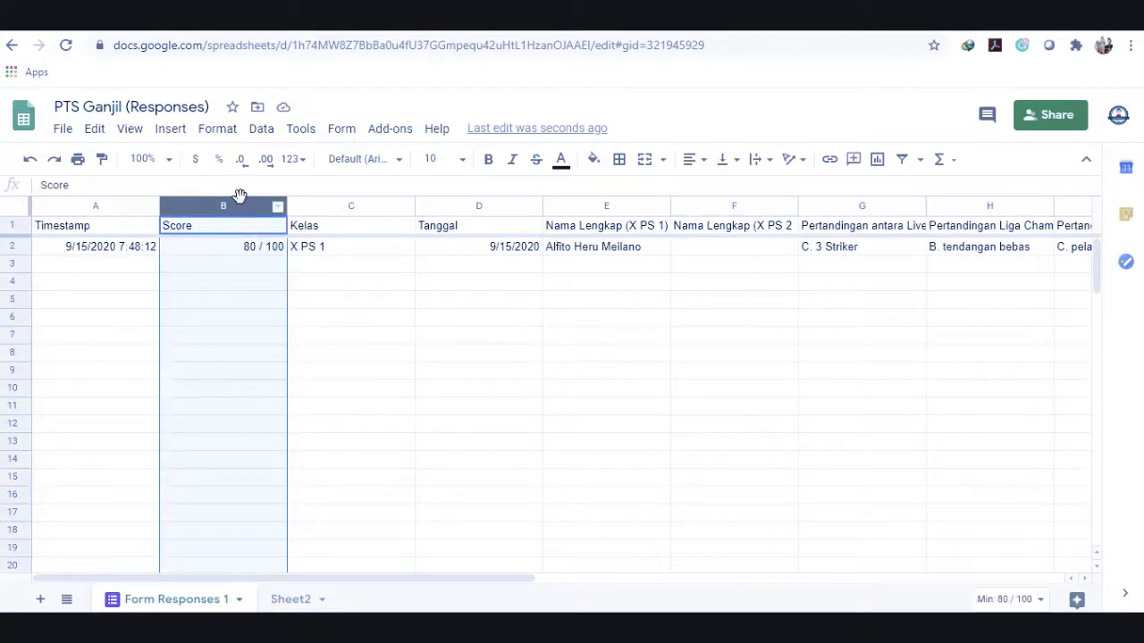
{"action": "right_click", "coordinate": [227, 207]}
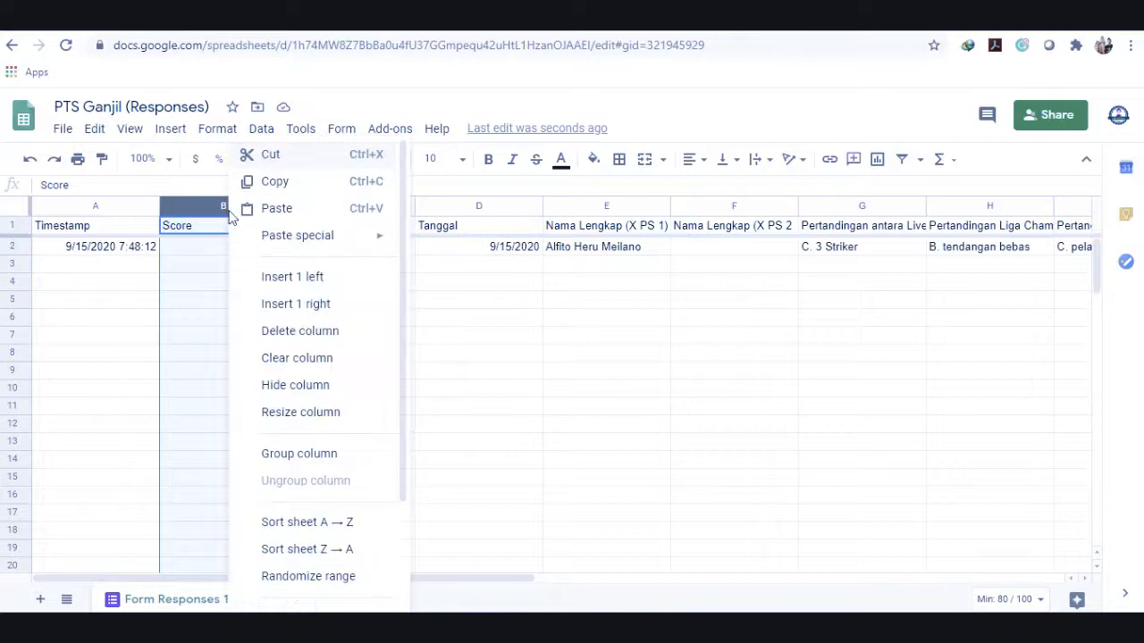
{"action": "left_click", "coordinate": [326, 277]}
{"action": "left_click", "coordinate": [223, 229]}
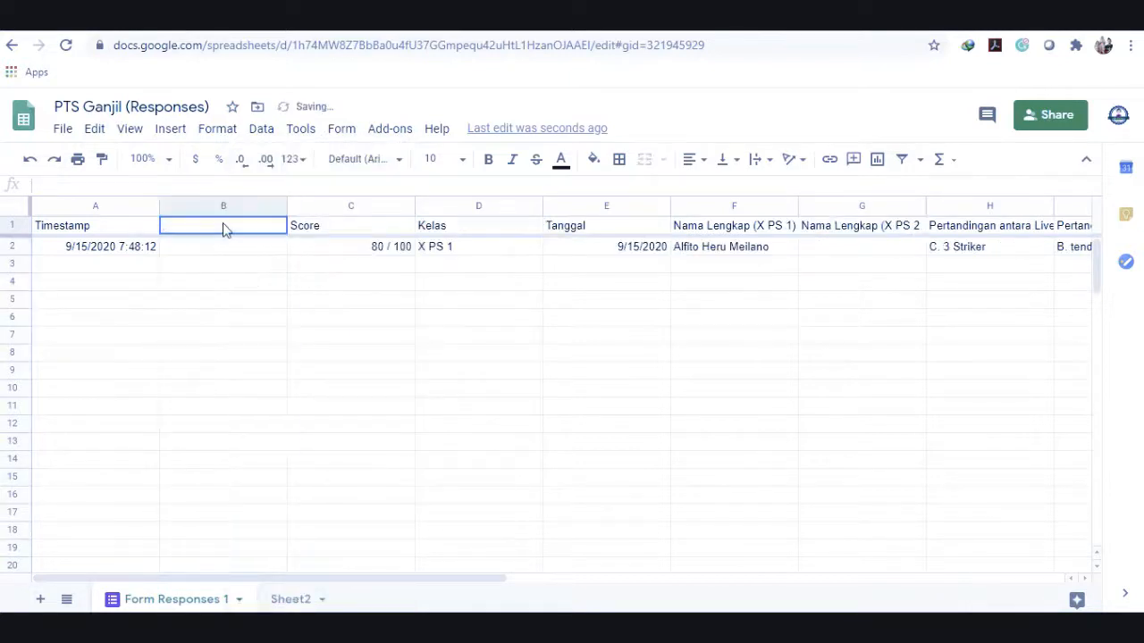
{"action": "type", "text": "Nama"}
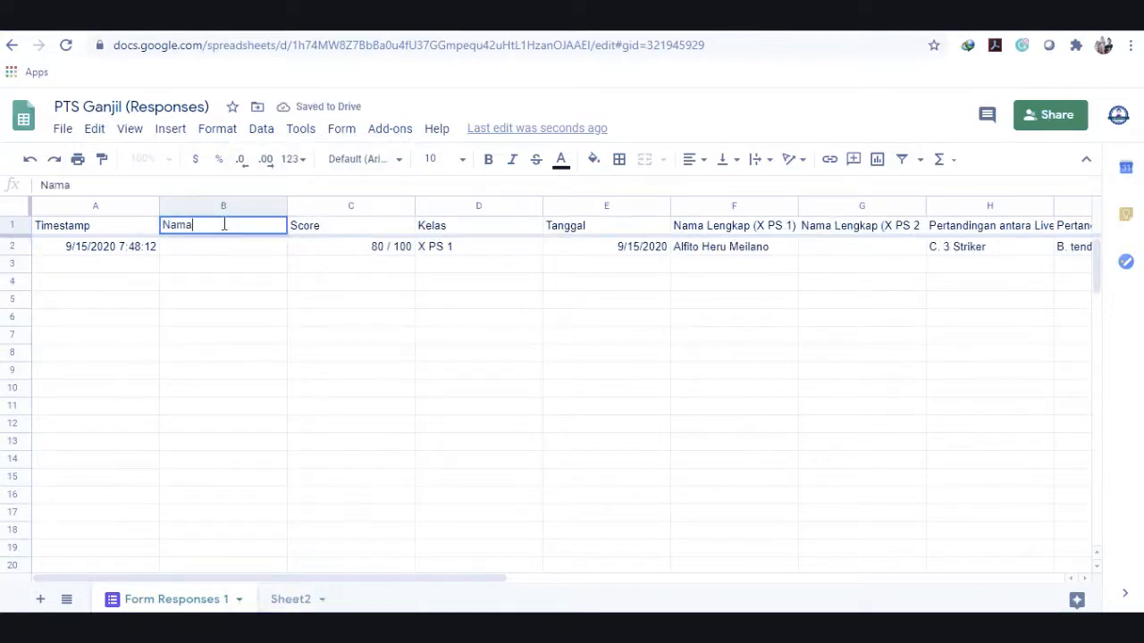
{"action": "key", "text": "Return"}
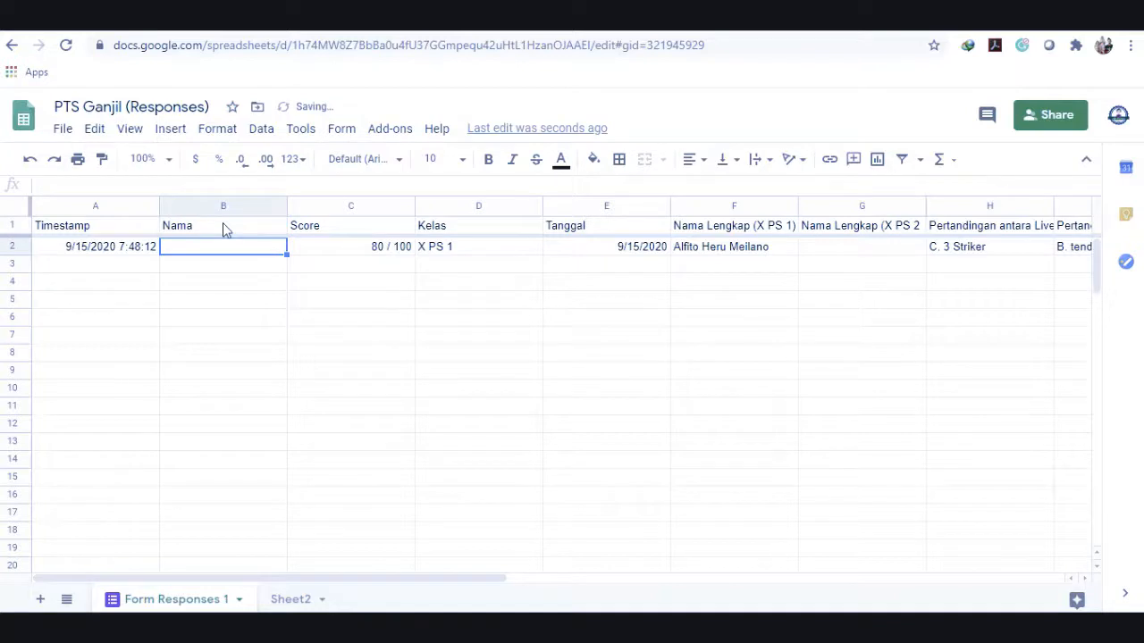
Combine the X PS 1 and X PS 2 name answers in B2 with the formula =F2&G2.
{"action": "type", "text": "="}
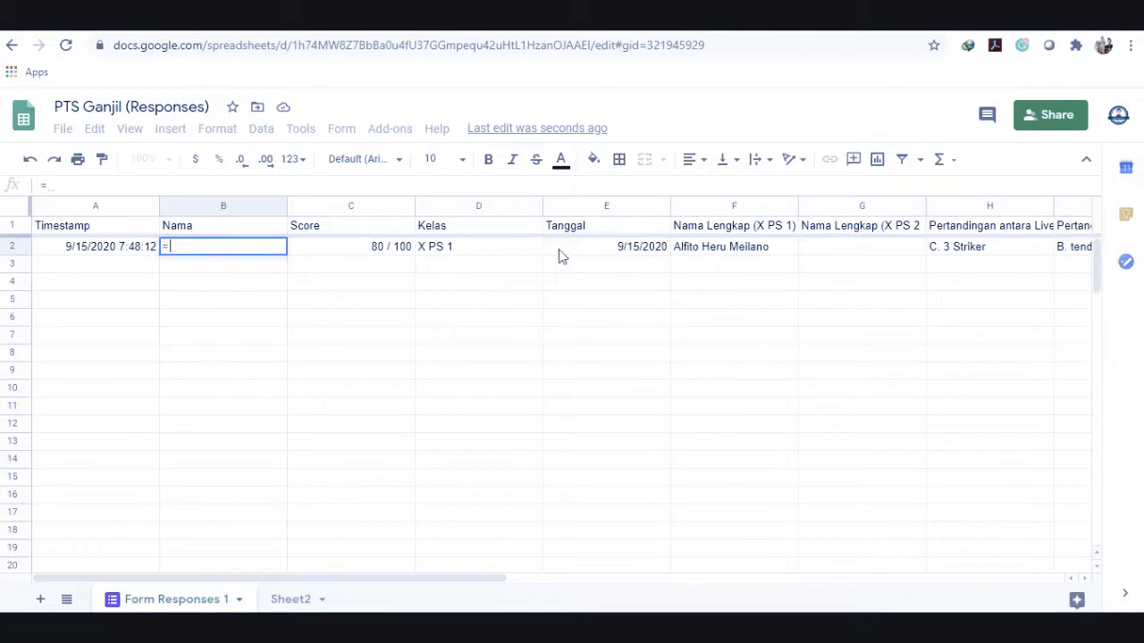
{"action": "left_click", "coordinate": [702, 253]}
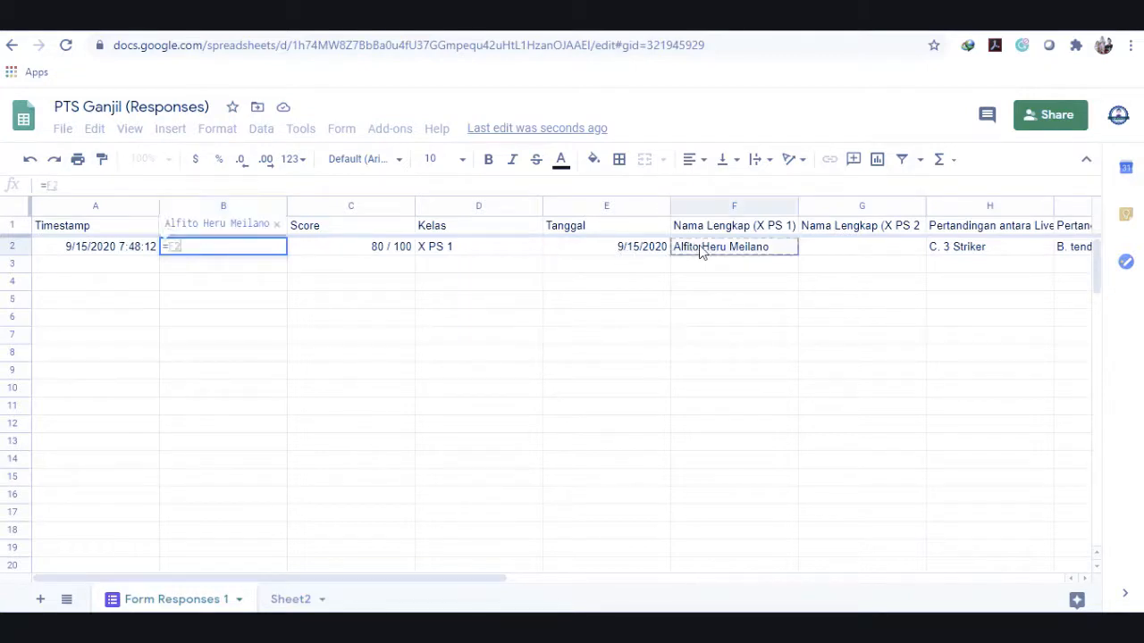
{"action": "type", "text": "&"}
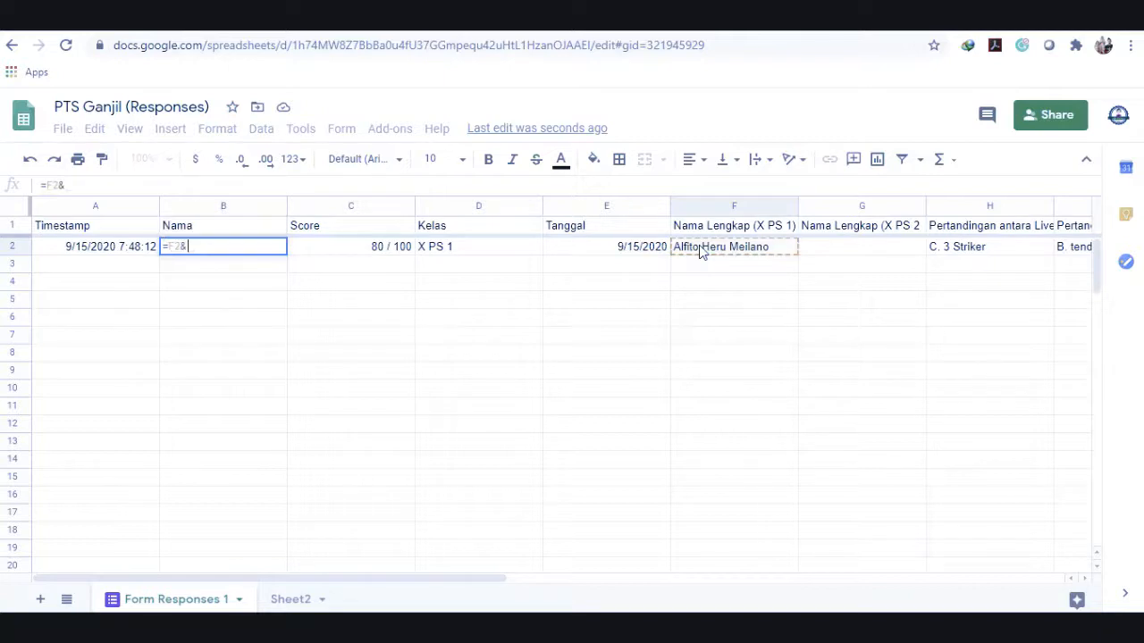
{"action": "left_click", "coordinate": [846, 258]}
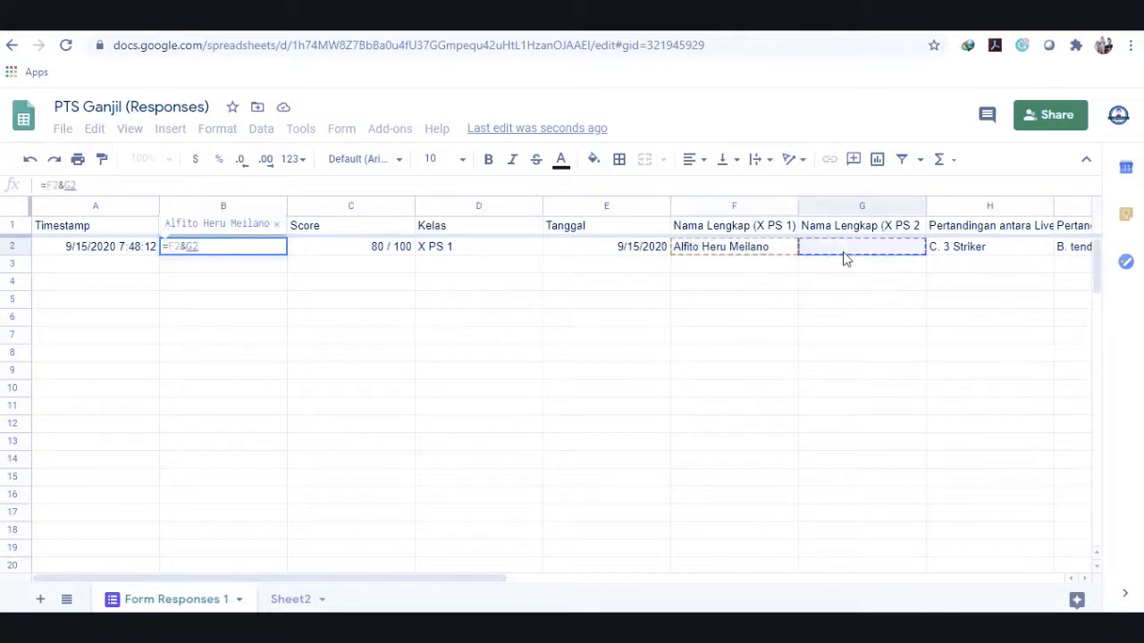
{"action": "key", "text": "Return"}
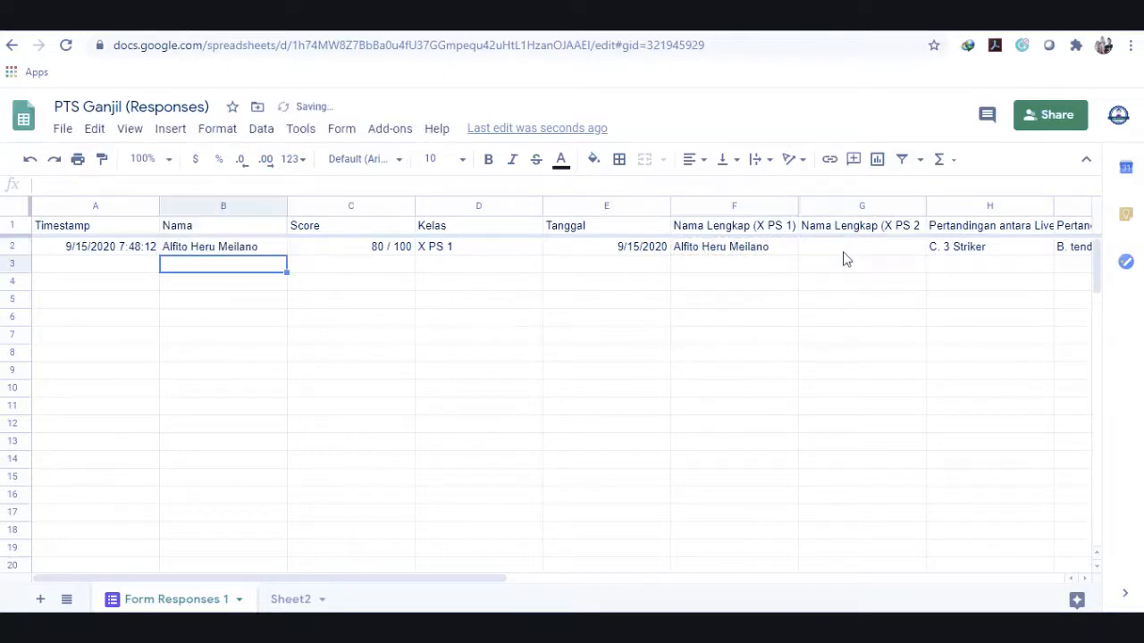
{"action": "key", "text": "Up"}
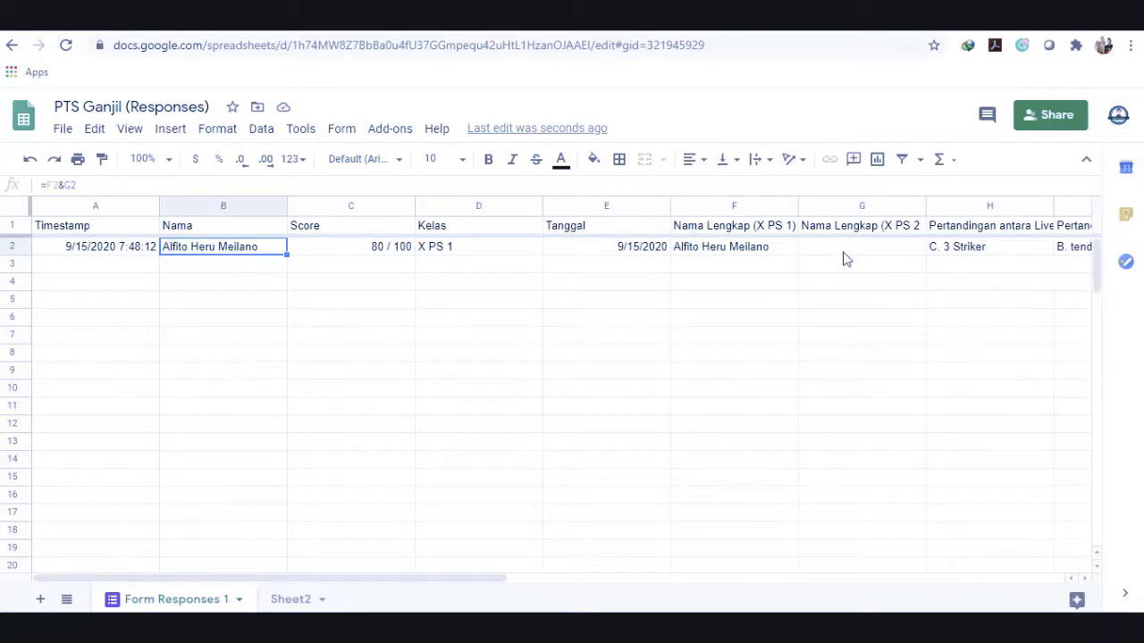
{"action": "key", "text": "Down"}
{"action": "key", "text": "Up"}
{"action": "key", "text": "Down"}
{"action": "key", "text": "Up"}
In F10 of Sheet2, start a VLOOKUP formula that uses the student name in E10 as the search key.
{"action": "left_click", "coordinate": [302, 597]}
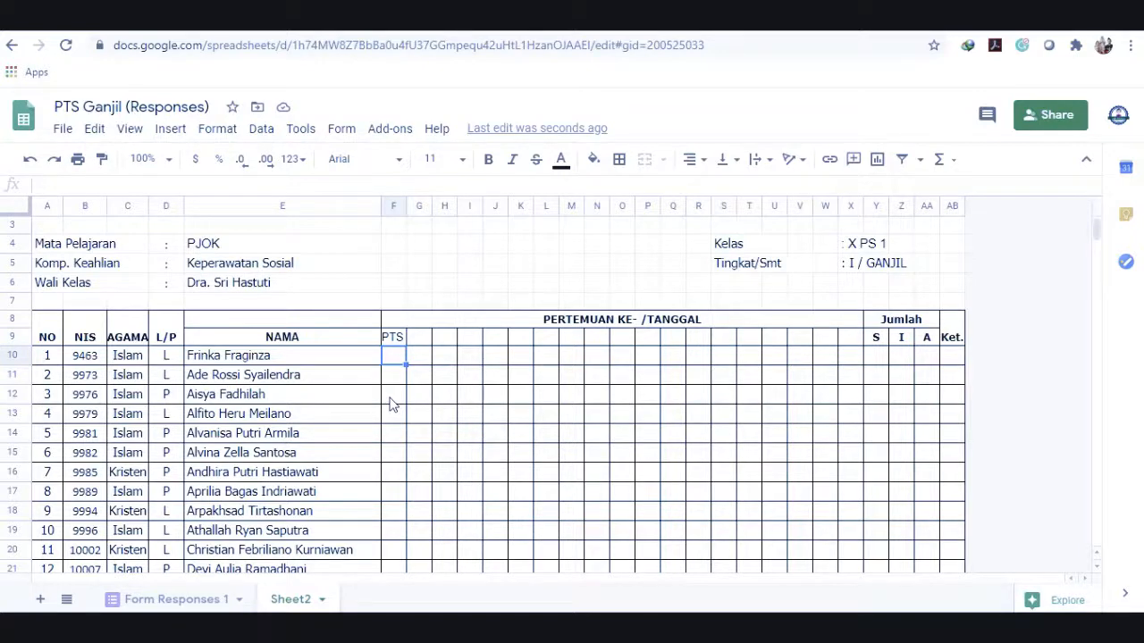
{"action": "type", "text": "=vlo"}
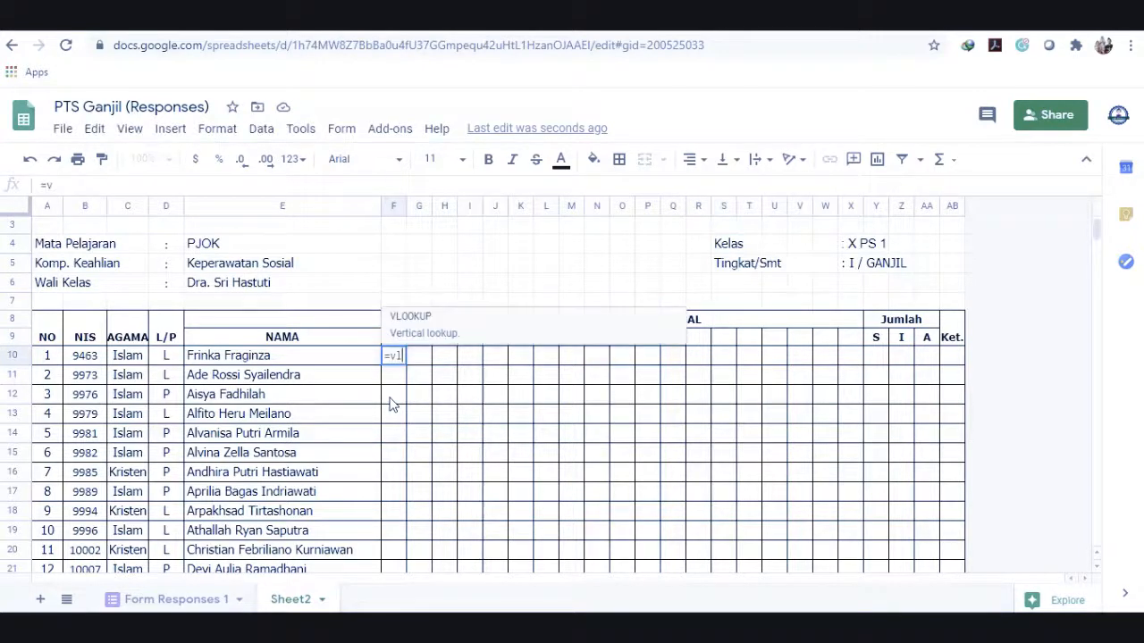
{"action": "left_click", "coordinate": [425, 318]}
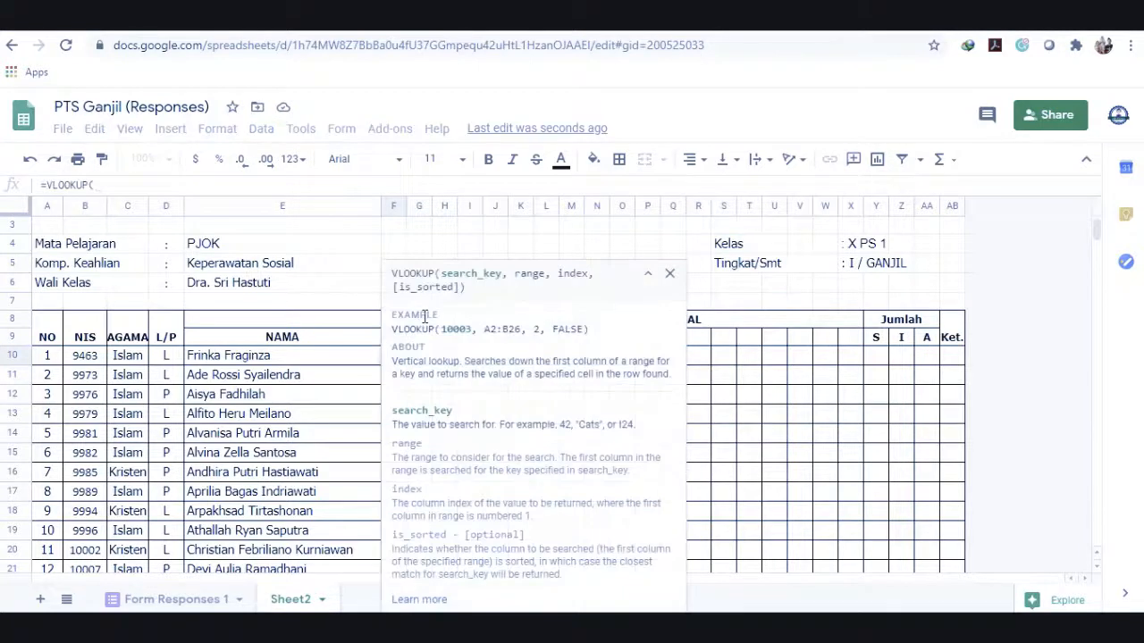
{"action": "left_click", "coordinate": [278, 357]}
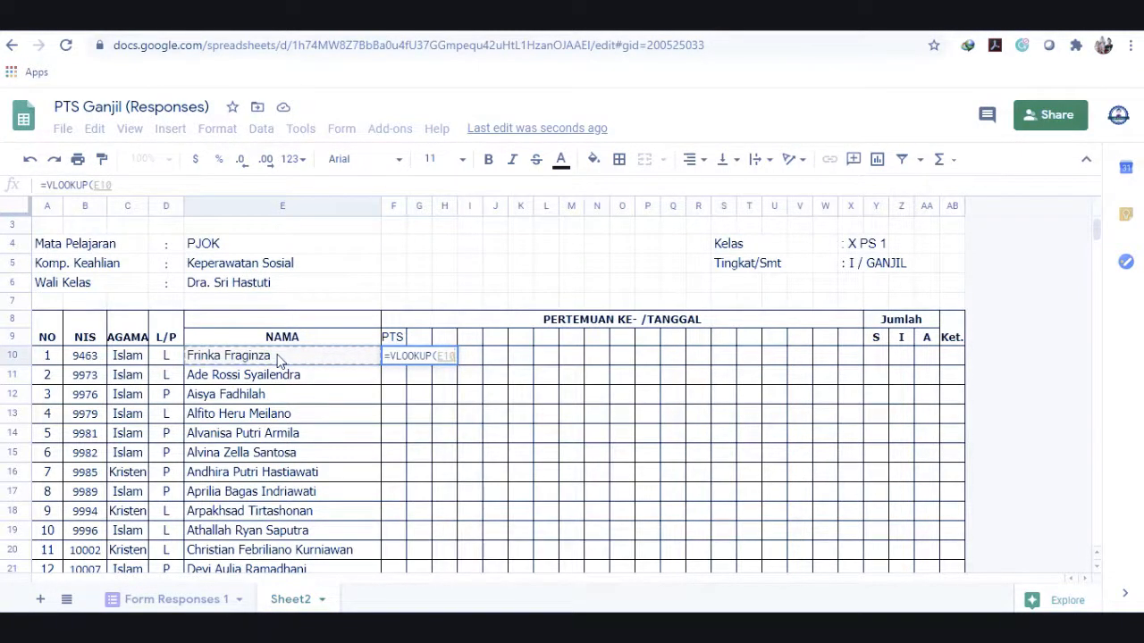
{"action": "type", "text": ","}
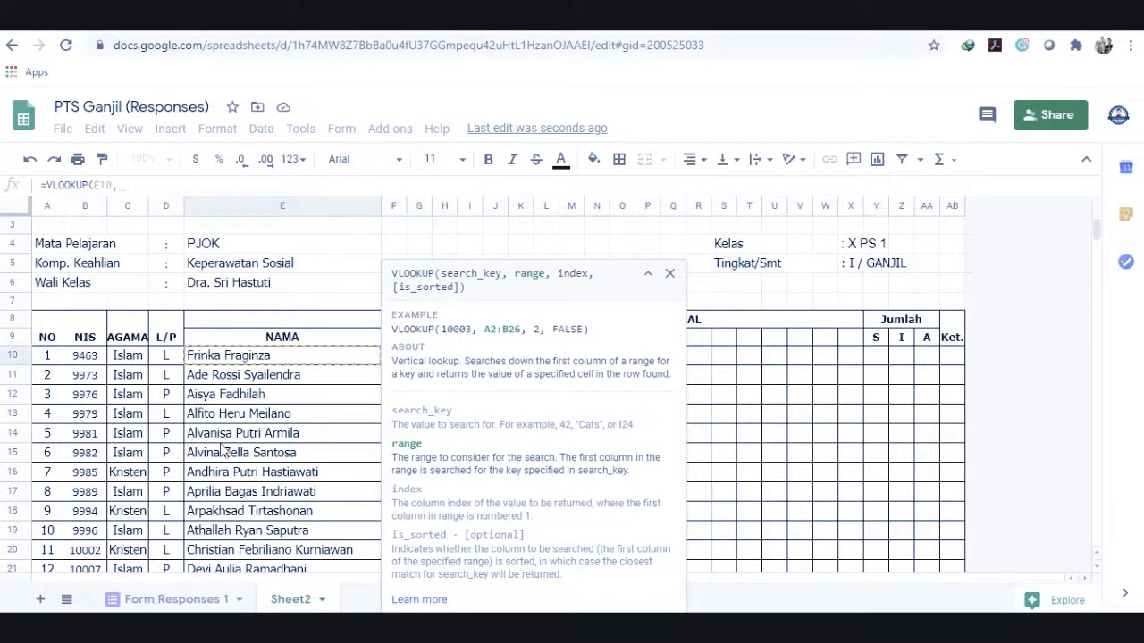
Set the VLOOKUP range to the absolute reference 'Form Responses 1'!$B$2:$C$36, covering the Nama and Score columns.
{"action": "left_click", "coordinate": [166, 602]}
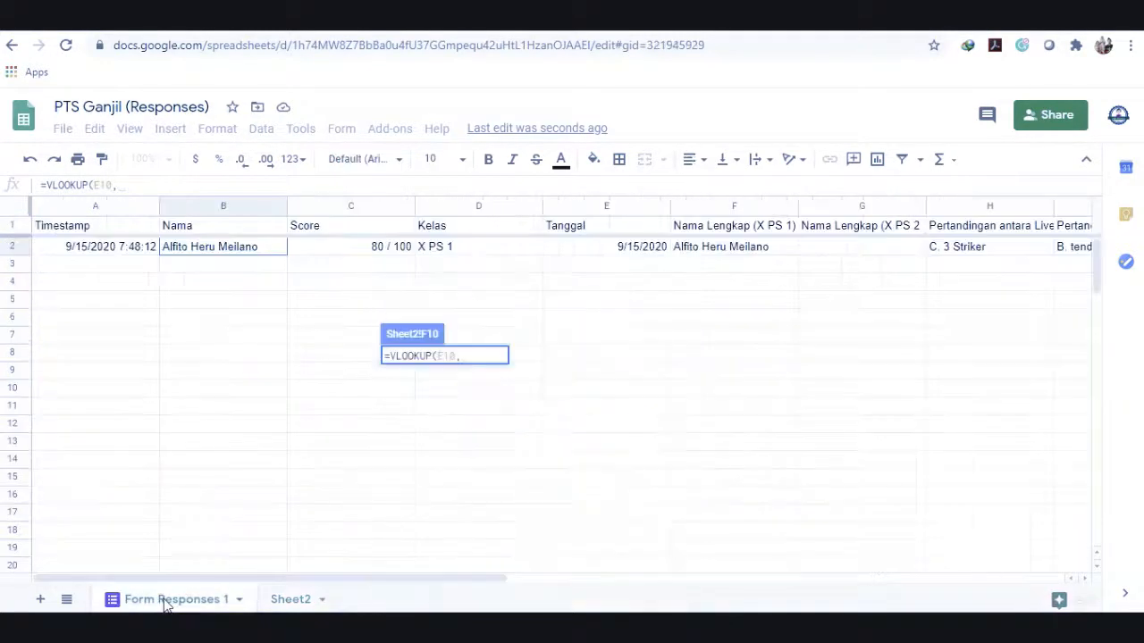
{"action": "left_click", "coordinate": [188, 249]}
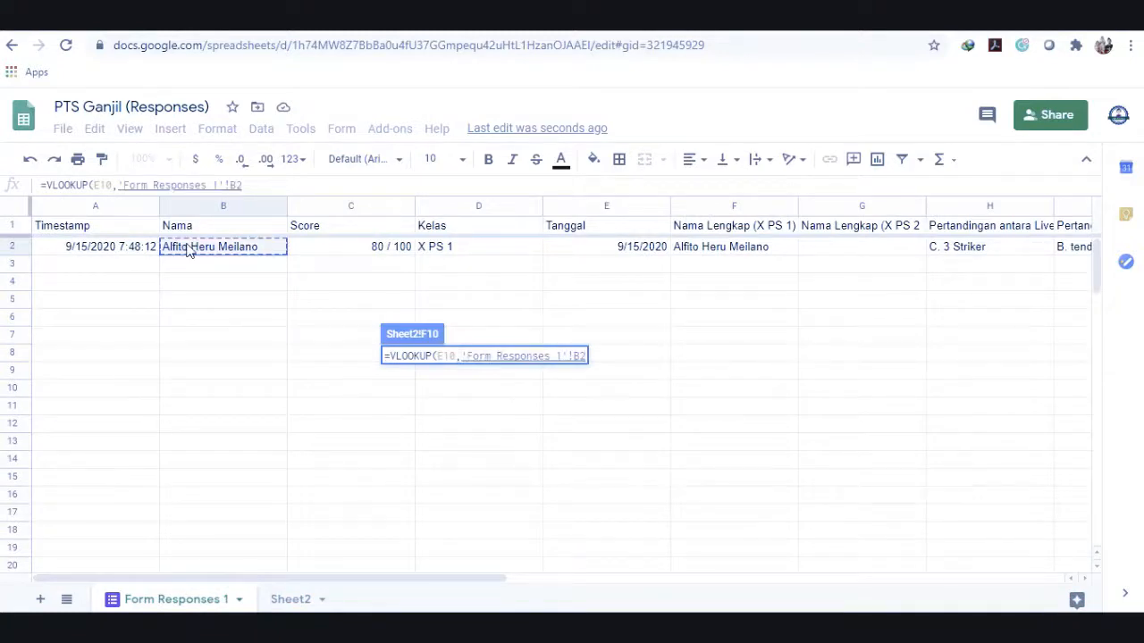
{"action": "key", "text": "shift+Right"}
{"action": "key", "text": "shift+Down"}
{"action": "key", "text": "shift+Down"}
{"action": "key", "text": "shift+Down"}
{"action": "key", "text": "shift+Down"}
{"action": "key", "text": "shift+Down"}
{"action": "key", "text": "shift+Down"}
{"action": "key", "text": "shift+Down"}
{"action": "key", "text": "shift+Down"}
{"action": "key", "text": "shift+Down"}
{"action": "key", "text": "shift+Down"}
{"action": "key", "text": "shift+Down"}
{"action": "key", "text": "shift+Down"}
{"action": "key", "text": "shift+Down"}
{"action": "key", "text": "shift+Down"}
{"action": "key", "text": "shift+Down"}
{"action": "key", "text": "shift+Down"}
{"action": "key", "text": "shift+Down"}
{"action": "key", "text": "shift+Down"}
{"action": "key", "text": "shift+Down"}
{"action": "key", "text": "shift+Down"}
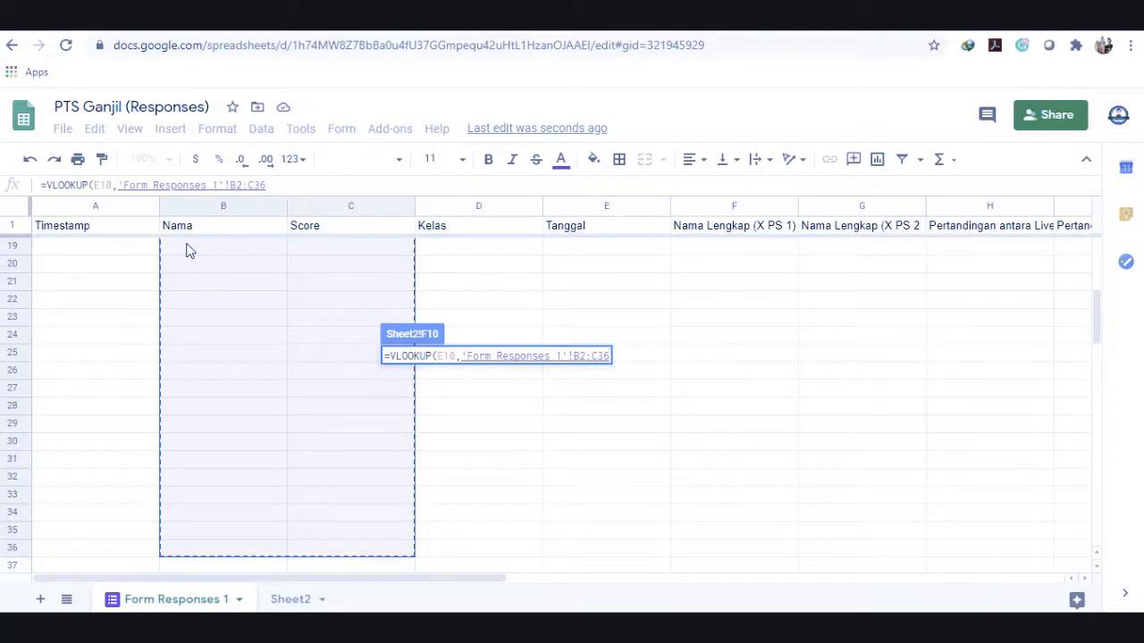
{"action": "key", "text": "F4"}
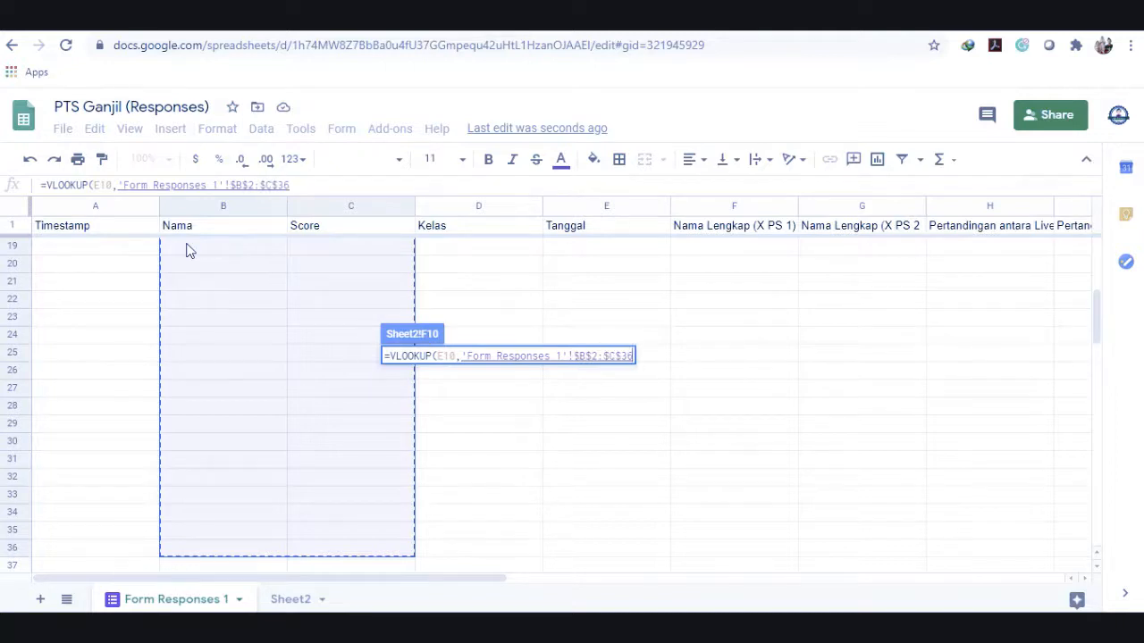
Complete the VLOOKUP in F10 with column index 2 and is_sorted value 0.
{"action": "type", "text": ","}
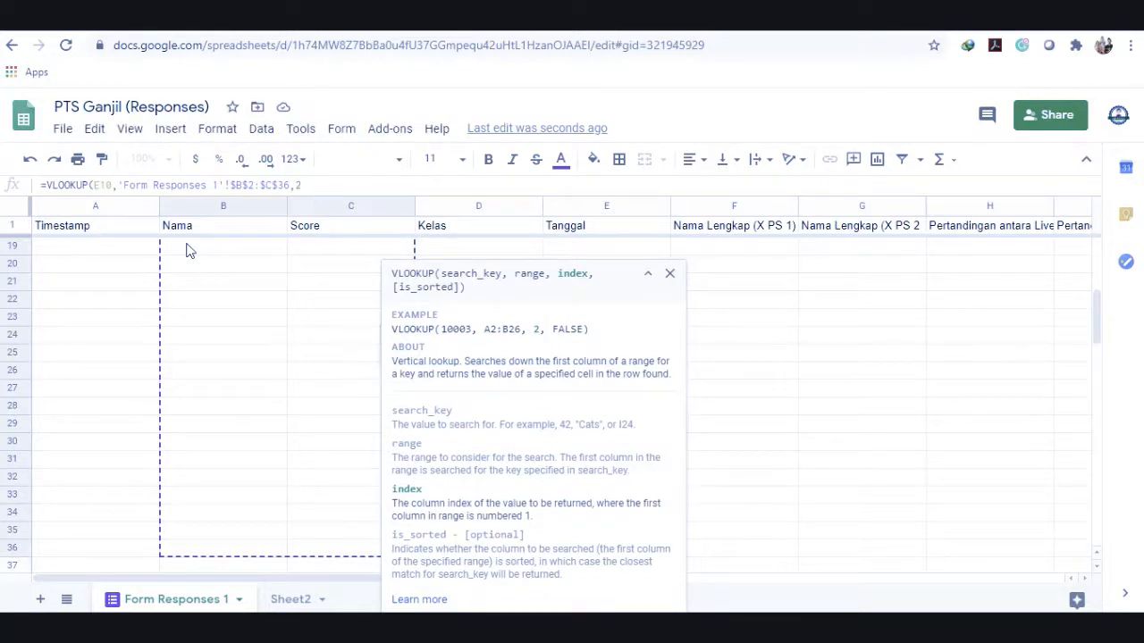
{"action": "type", "text": "2,"}
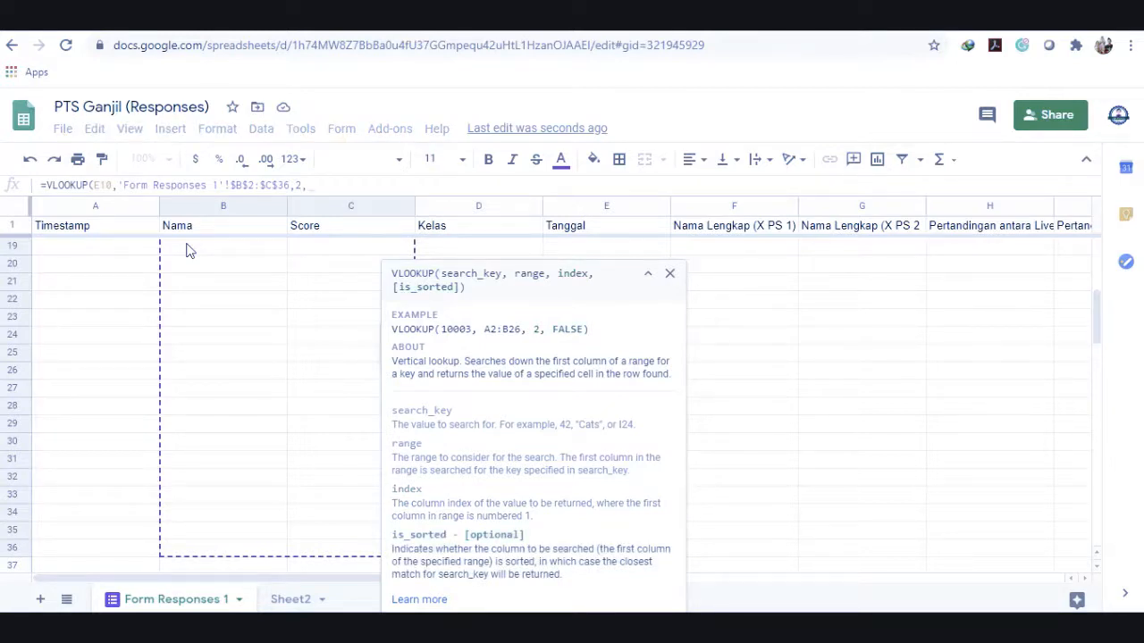
{"action": "type", "text": "0"}
{"action": "key", "text": "Return"}
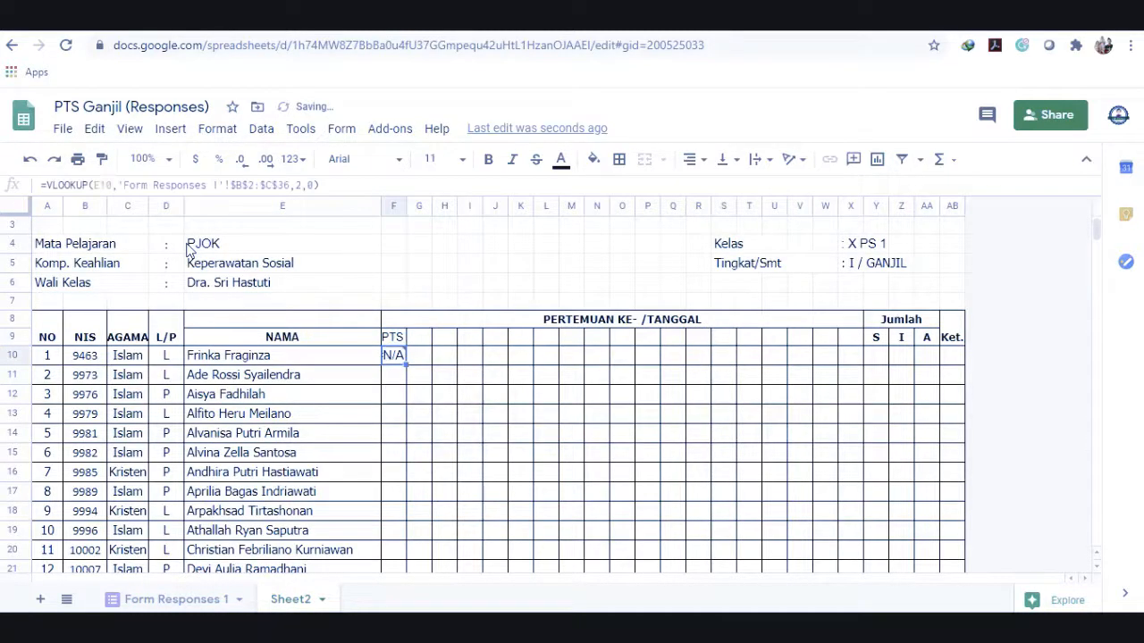
Remove the is_sorted argument from the VLOOKUP formula in F10, leaving column index 2 as the final argument.
{"action": "left_click", "coordinate": [312, 185]}
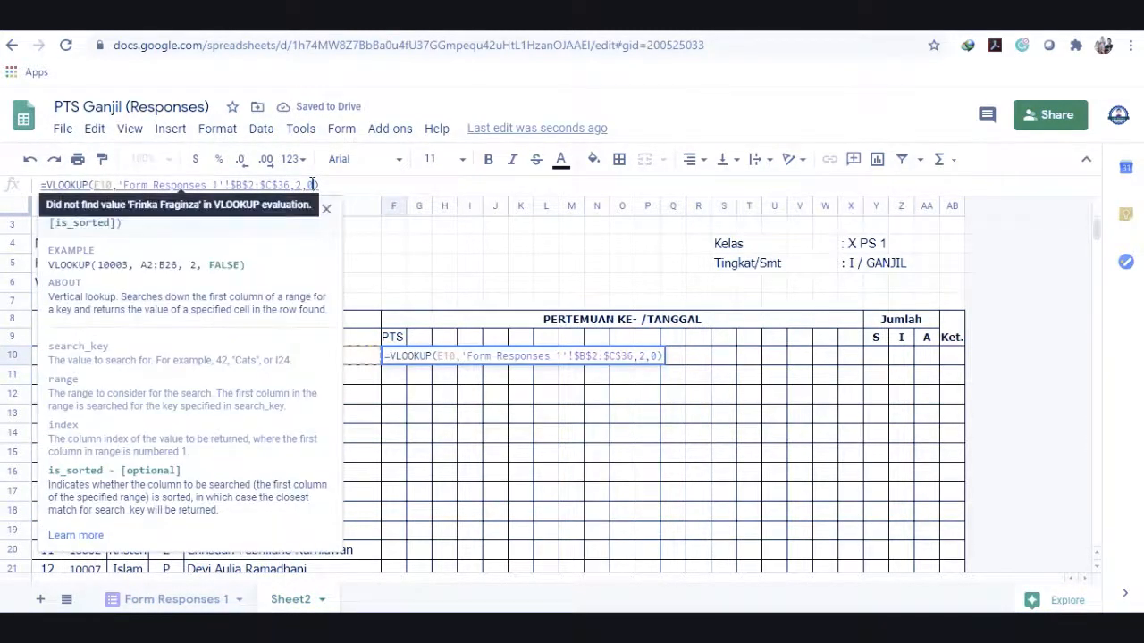
{"action": "key", "text": "BackSpace"}
{"action": "key", "text": "BackSpace"}
{"action": "key", "text": "Return"}
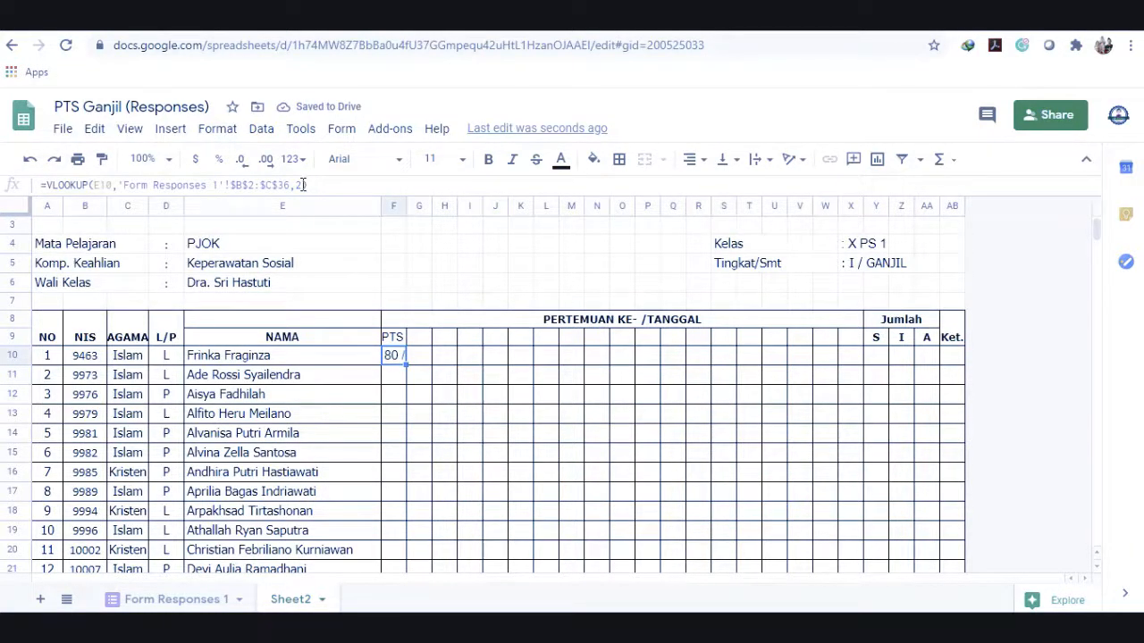
Replace the formula in F10 with =IFERROR(left(vlookup(E67;'Form Responses 13'!$B$2:$C$282;2;0);3);0).
{"action": "left_click", "coordinate": [303, 185]}
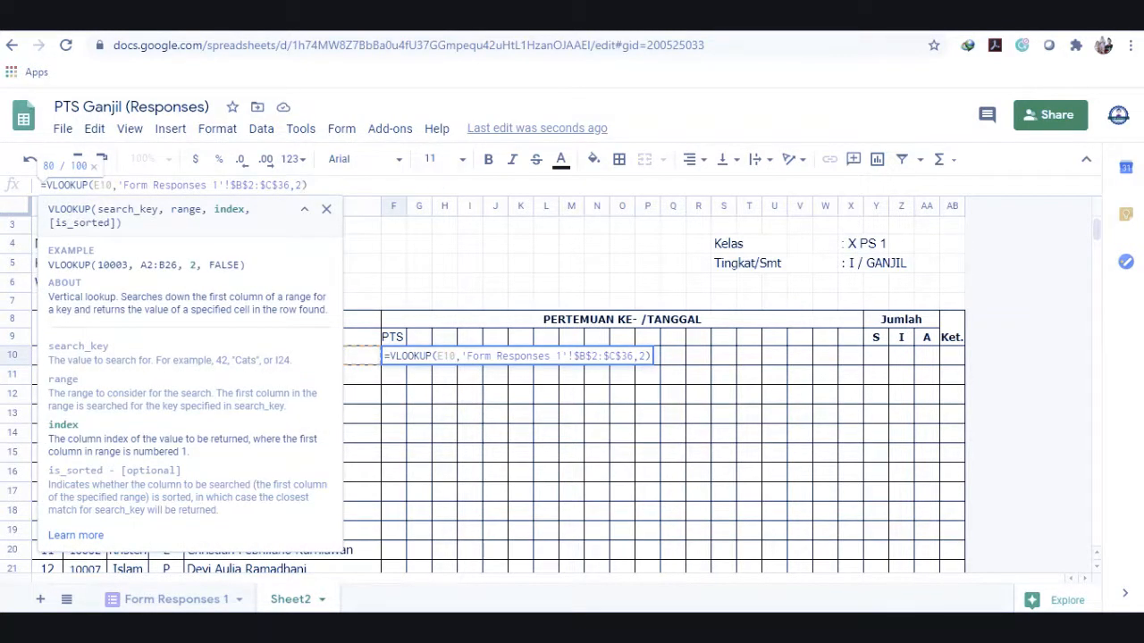
{"action": "left_click", "coordinate": [451, 56]}
{"action": "key", "text": "Return"}
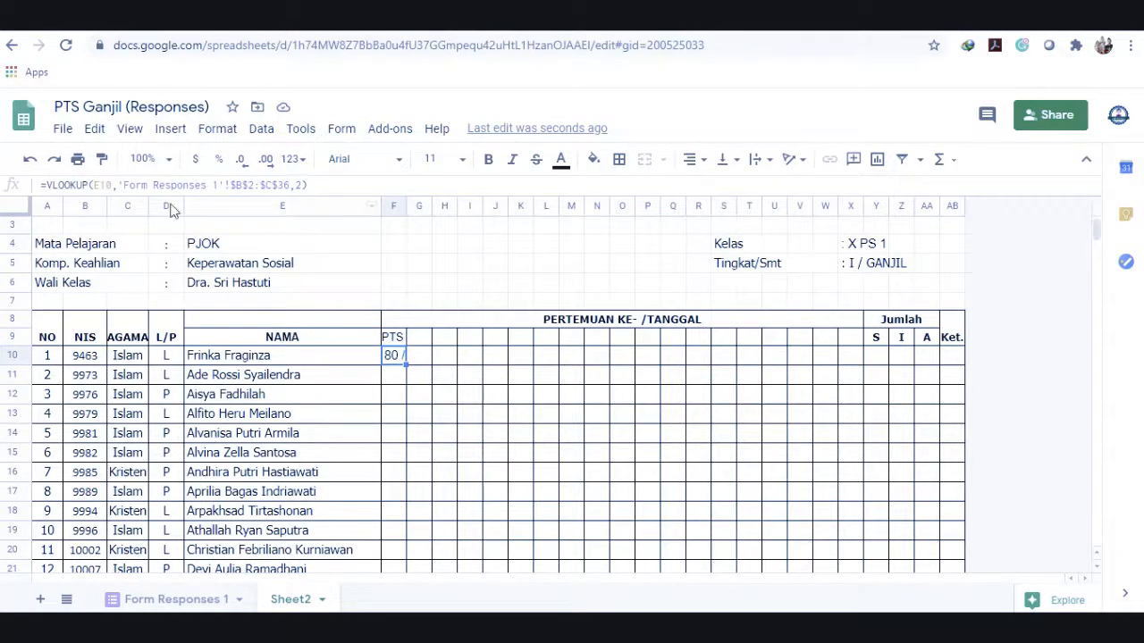
{"action": "left_click_drag", "start_coordinate": [312, 185], "coordinate": [26, 183]}
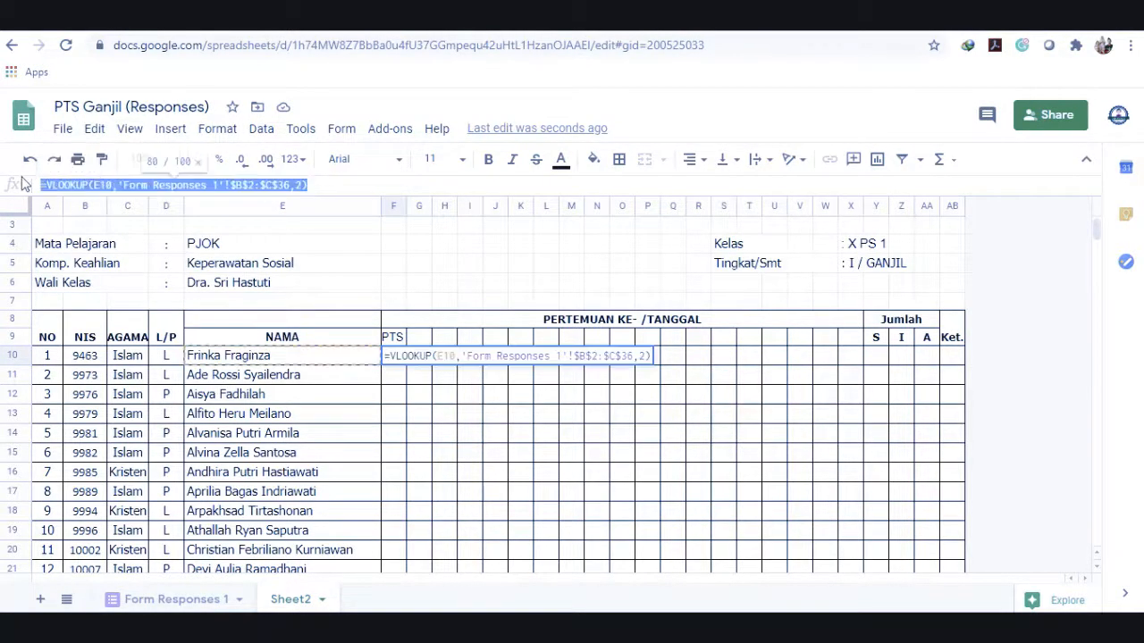
{"action": "key", "text": "ctrl+v"}
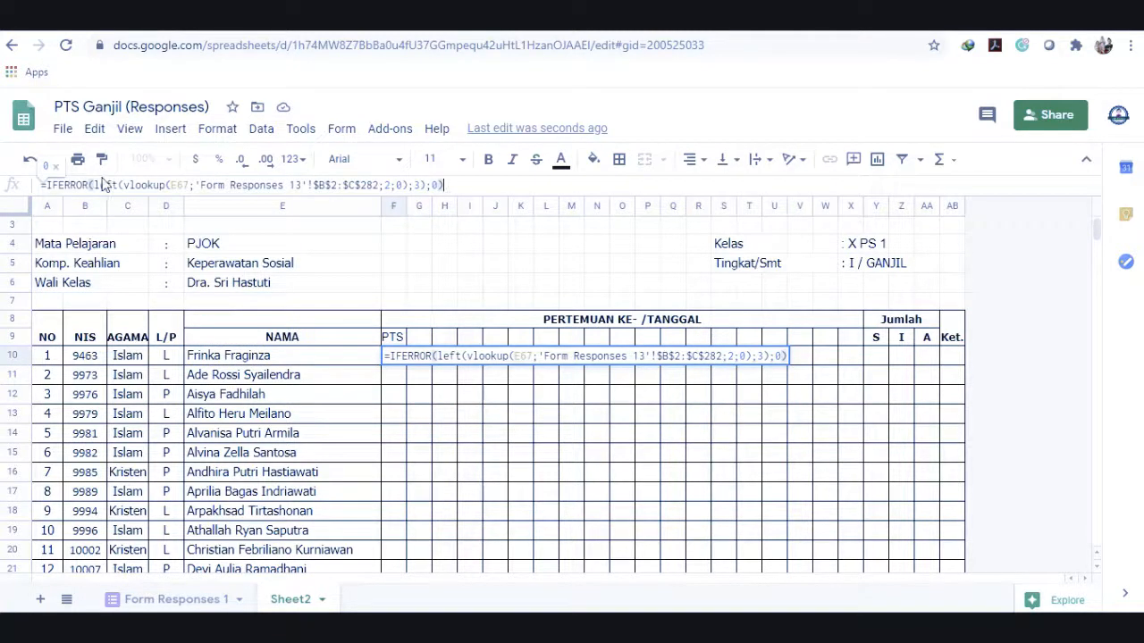
Try to change the lookup key E67 in the F10 formula to the student name in E10.
{"action": "left_click", "coordinate": [431, 185]}
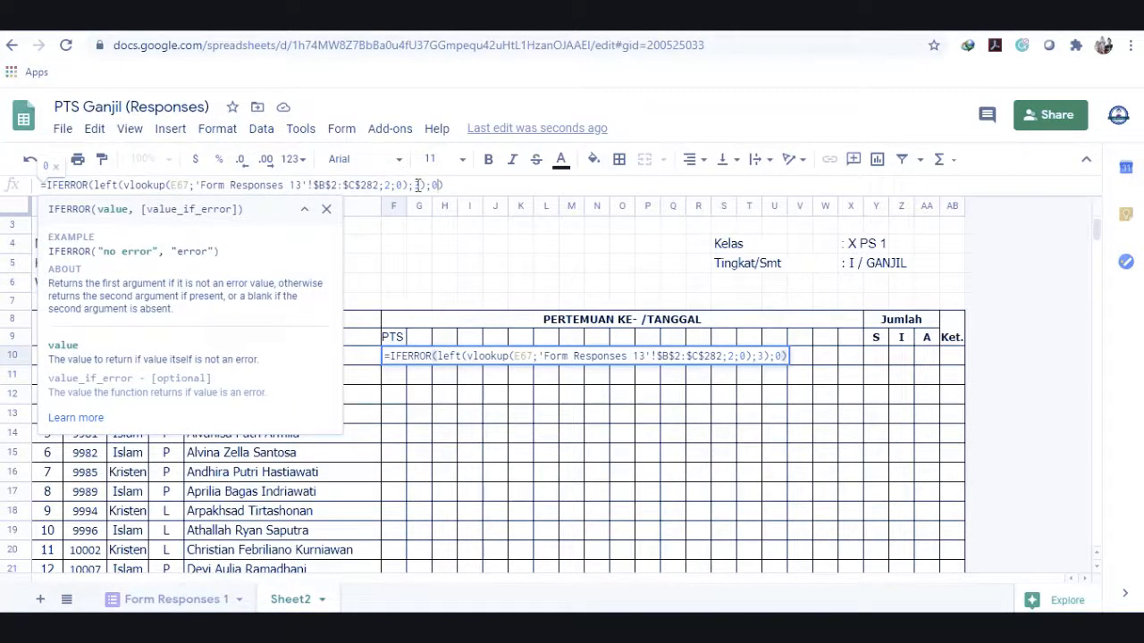
{"action": "left_click", "coordinate": [109, 184]}
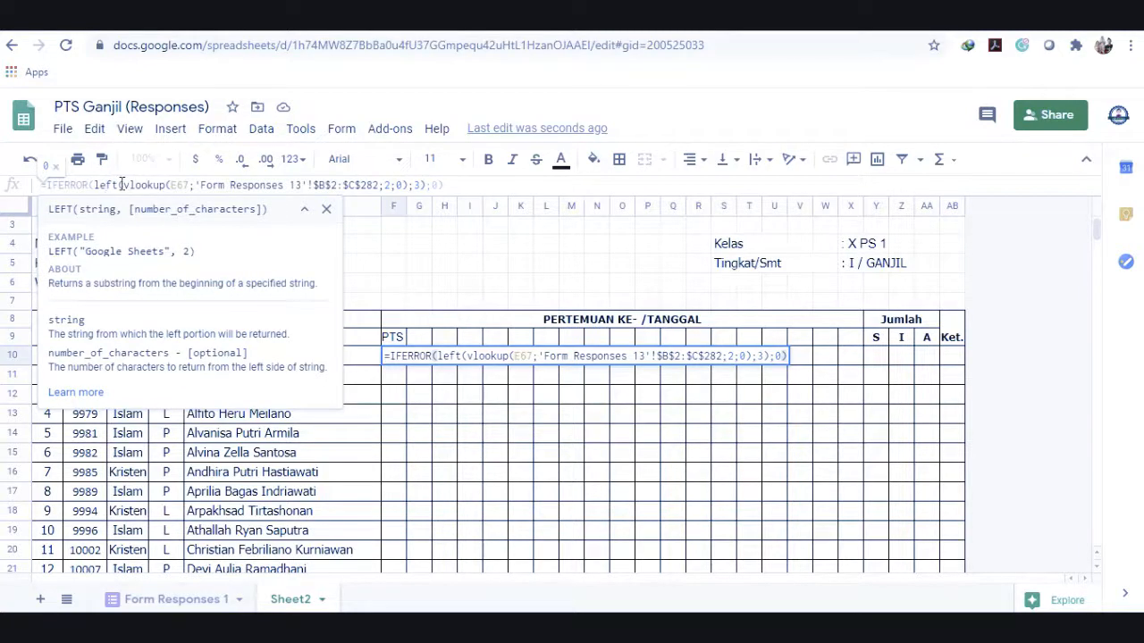
{"action": "double_click", "coordinate": [179, 185]}
{"action": "left_click_drag", "start_coordinate": [179, 185], "coordinate": [172, 186]}
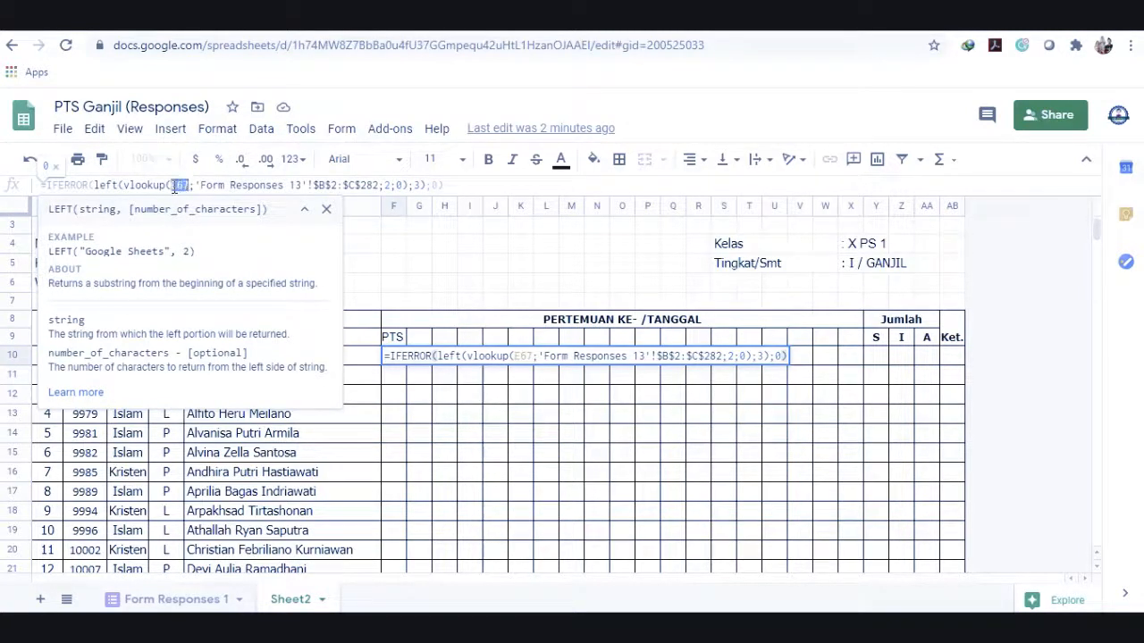
{"action": "left_click", "coordinate": [356, 359]}
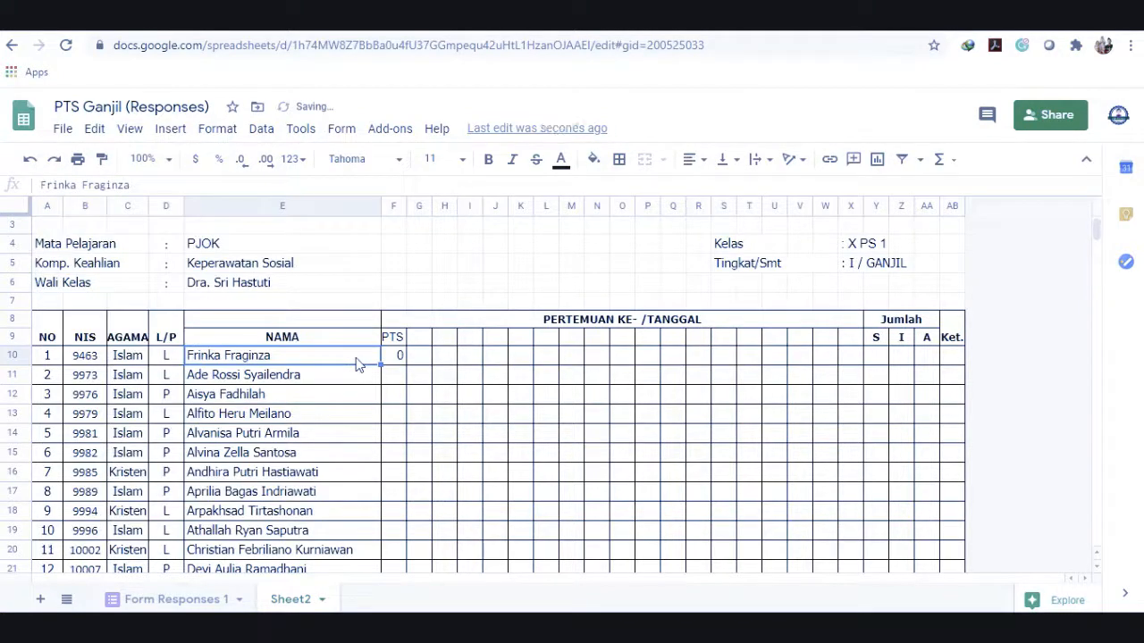
{"action": "left_click", "coordinate": [402, 358]}
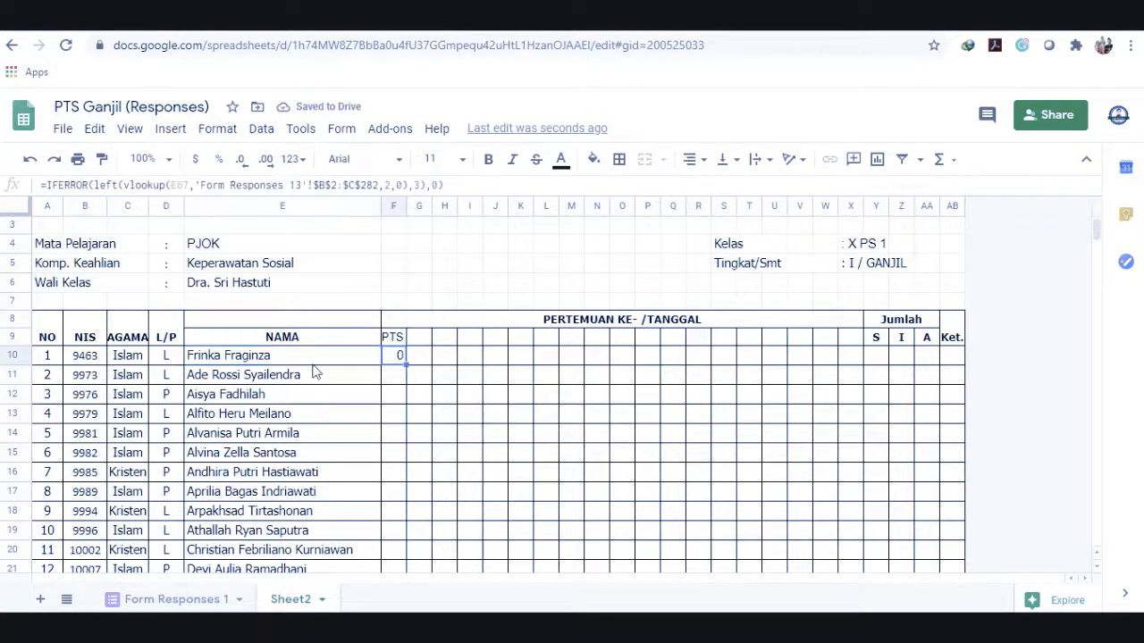
{"action": "left_click", "coordinate": [305, 359]}
Replace the search key E67 in the F10 formula with a reference to cell E9.
{"action": "left_click", "coordinate": [387, 358]}
{"action": "left_click", "coordinate": [191, 186]}
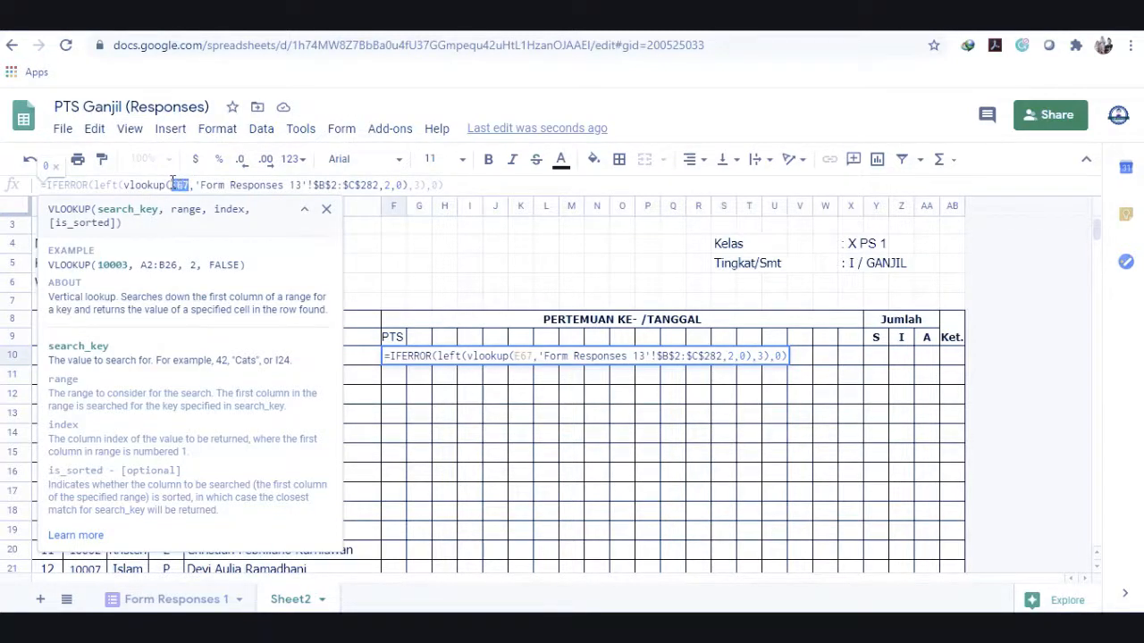
{"action": "key", "text": "BackSpace"}
{"action": "key", "text": "BackSpace"}
{"action": "key", "text": "BackSpace"}
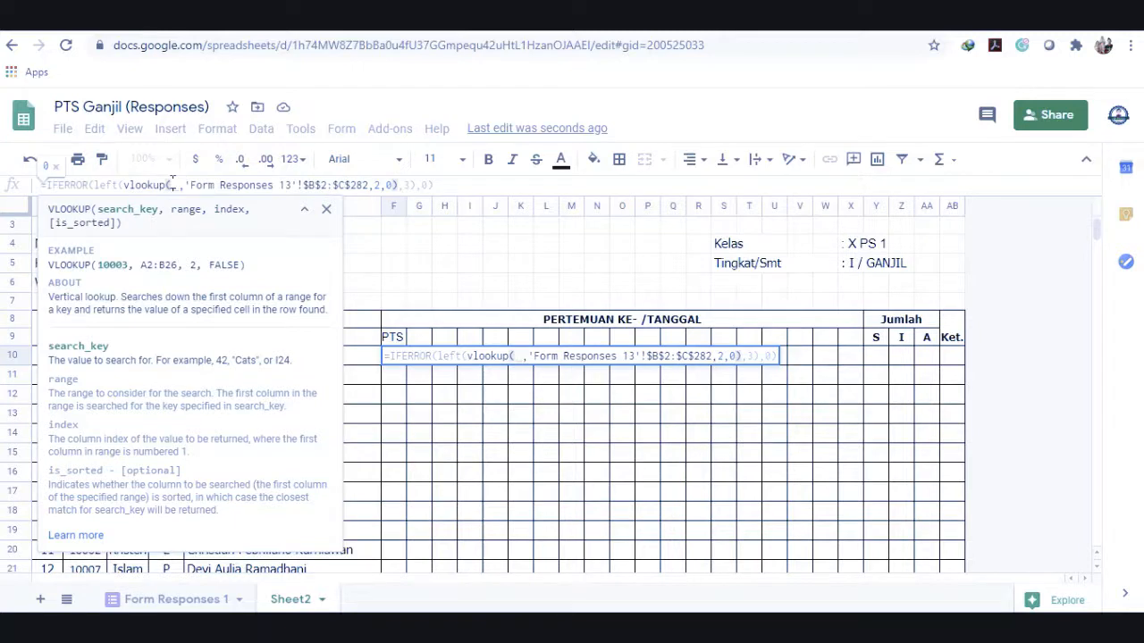
{"action": "left_click", "coordinate": [366, 339]}
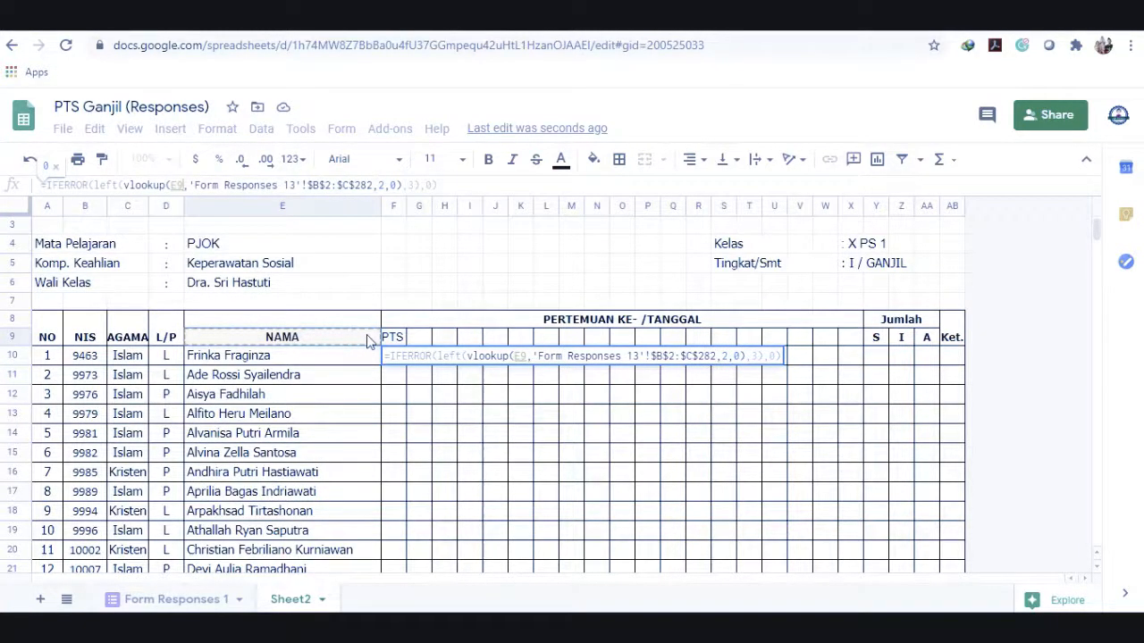
Change the lookup range in F10 to 'Form Responses 1'!$B$2:$C$30 and fill the formula down the PTS column to F45.
{"action": "left_click", "coordinate": [297, 184]}
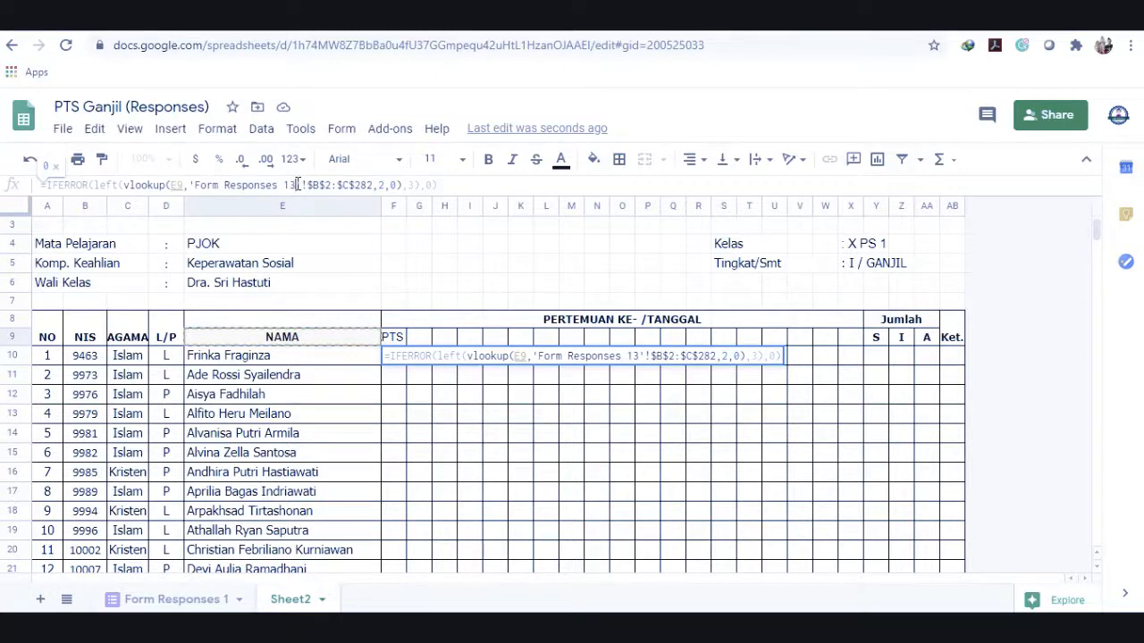
{"action": "key", "text": "BackSpace"}
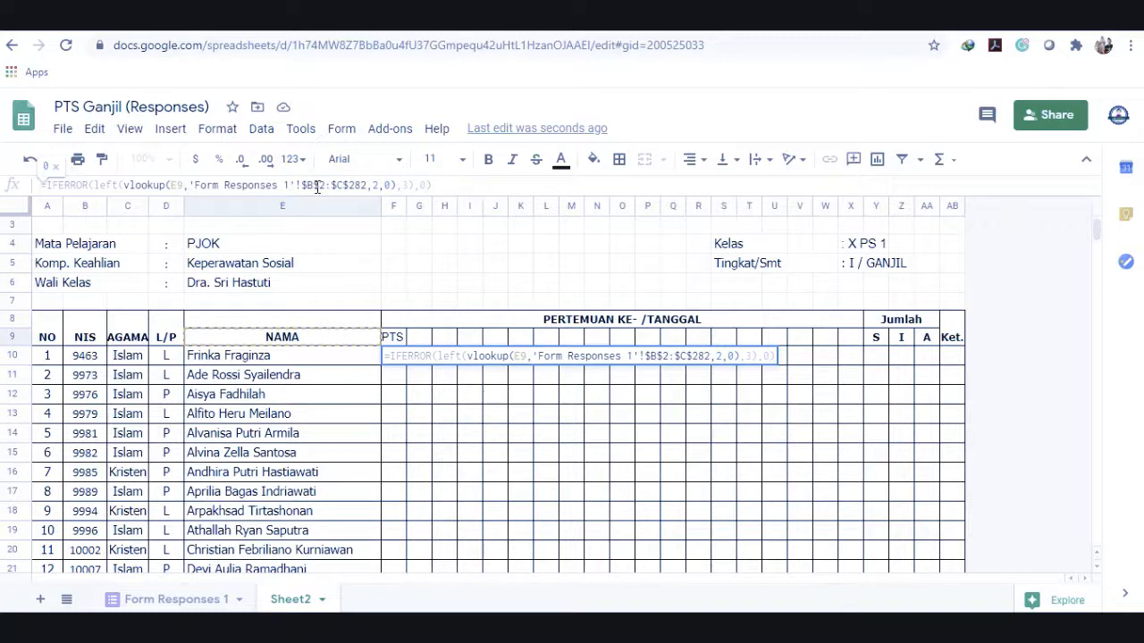
{"action": "left_click_drag", "start_coordinate": [369, 184], "coordinate": [349, 187]}
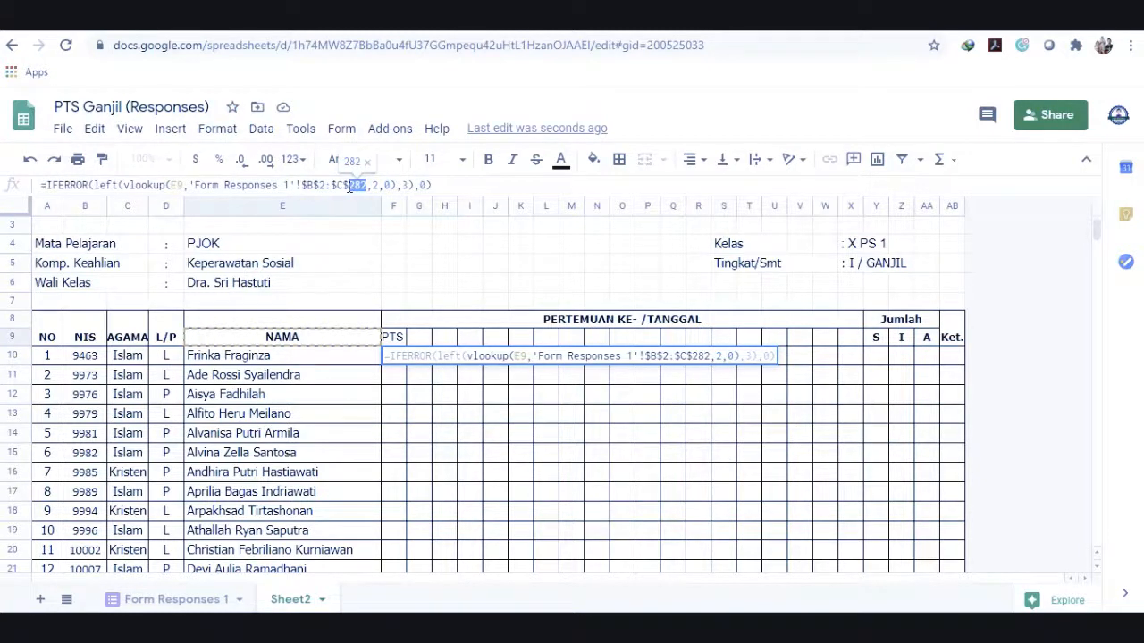
{"action": "type", "text": "30"}
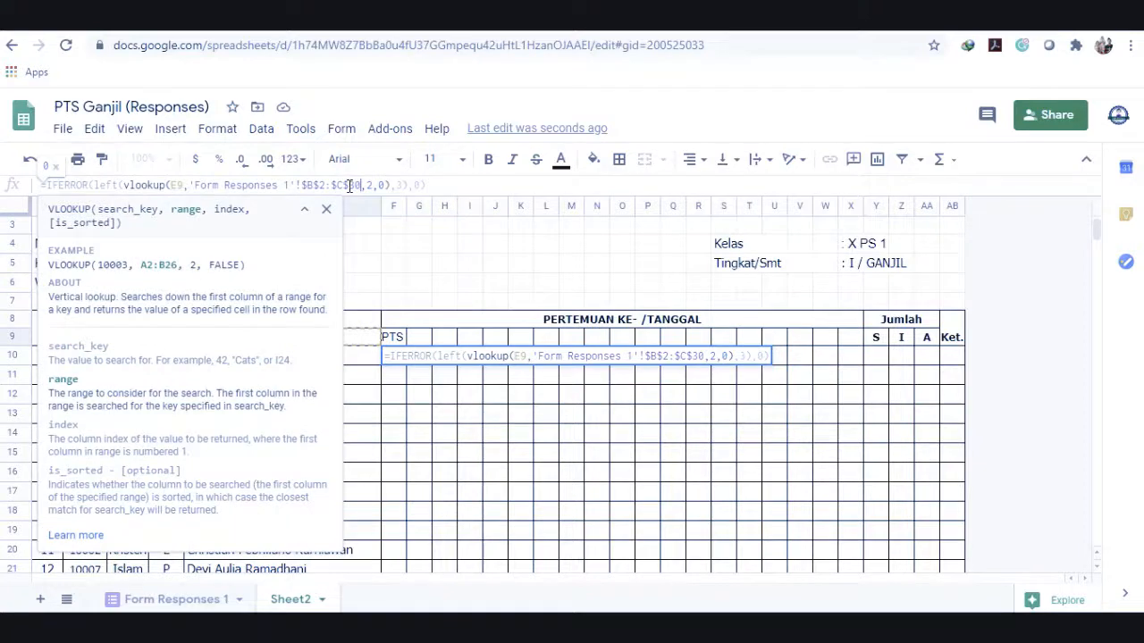
{"action": "key", "text": "Return"}
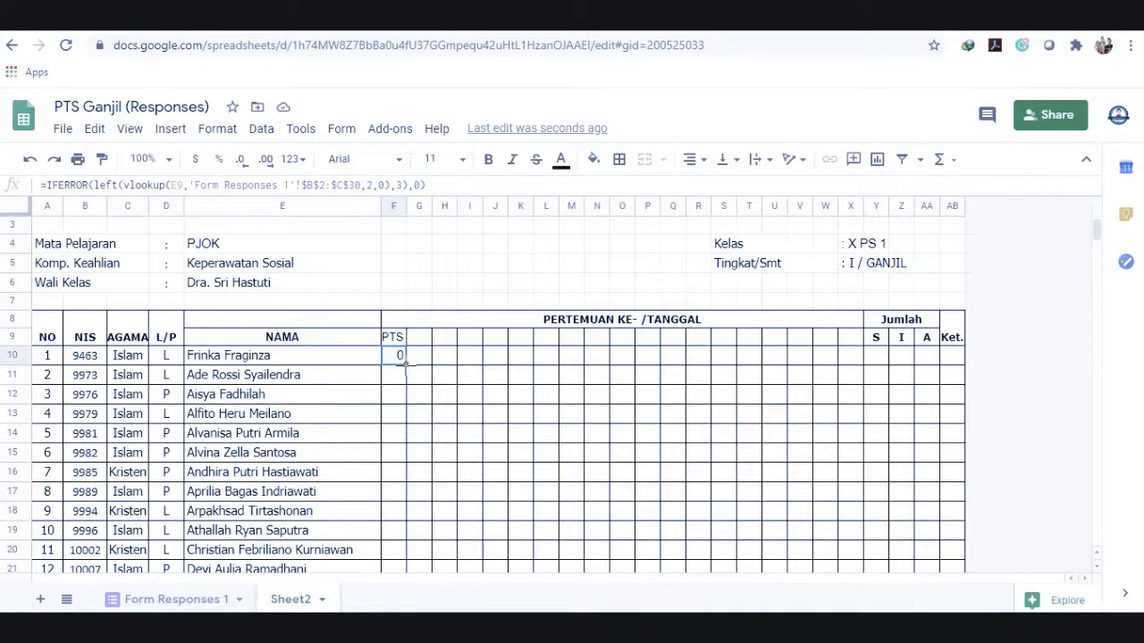
{"action": "left_click_drag", "start_coordinate": [405, 363], "coordinate": [400, 447]}
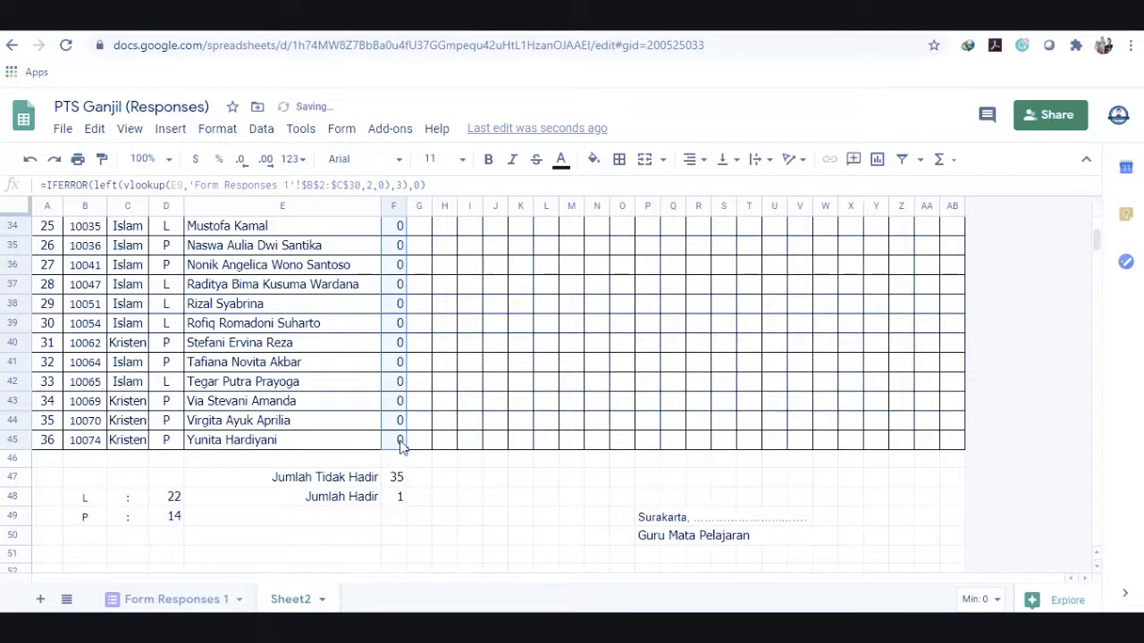
Check the filled PTS scores near the start of the student list against the name and score in the Form Responses 1 sheet.
{"action": "key", "text": "ctrl+Up"}
{"action": "key", "text": "Down"}
{"action": "key", "text": "Down"}
{"action": "key", "text": "Down"}
{"action": "key", "text": "Down"}
{"action": "key", "text": "Down"}
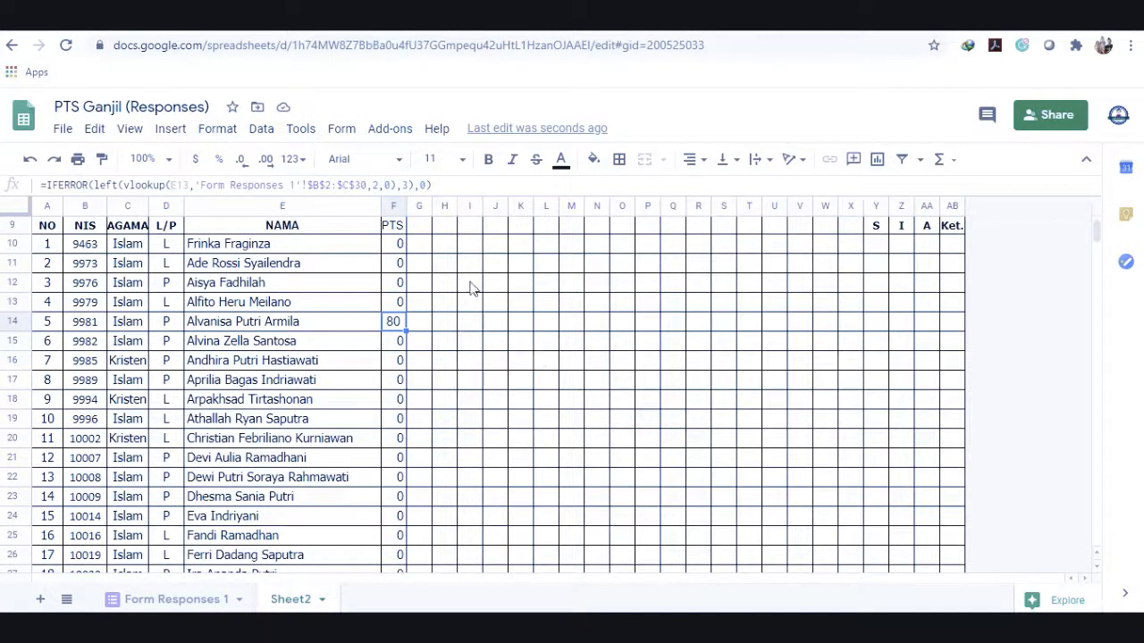
{"action": "left_click", "coordinate": [171, 604]}
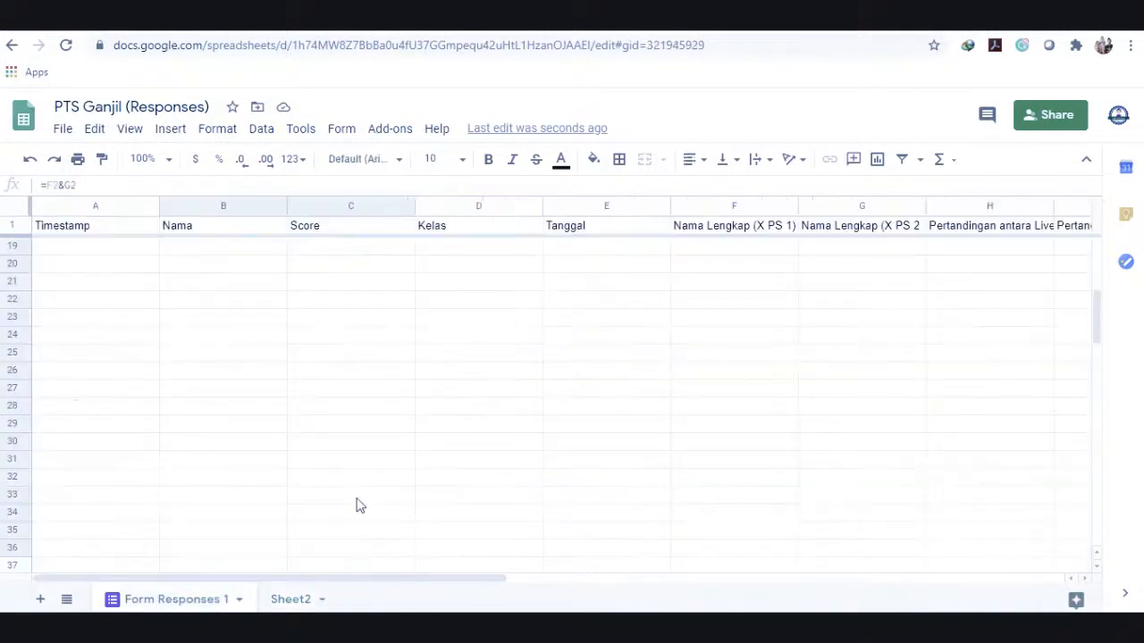
{"action": "key", "text": "Down"}
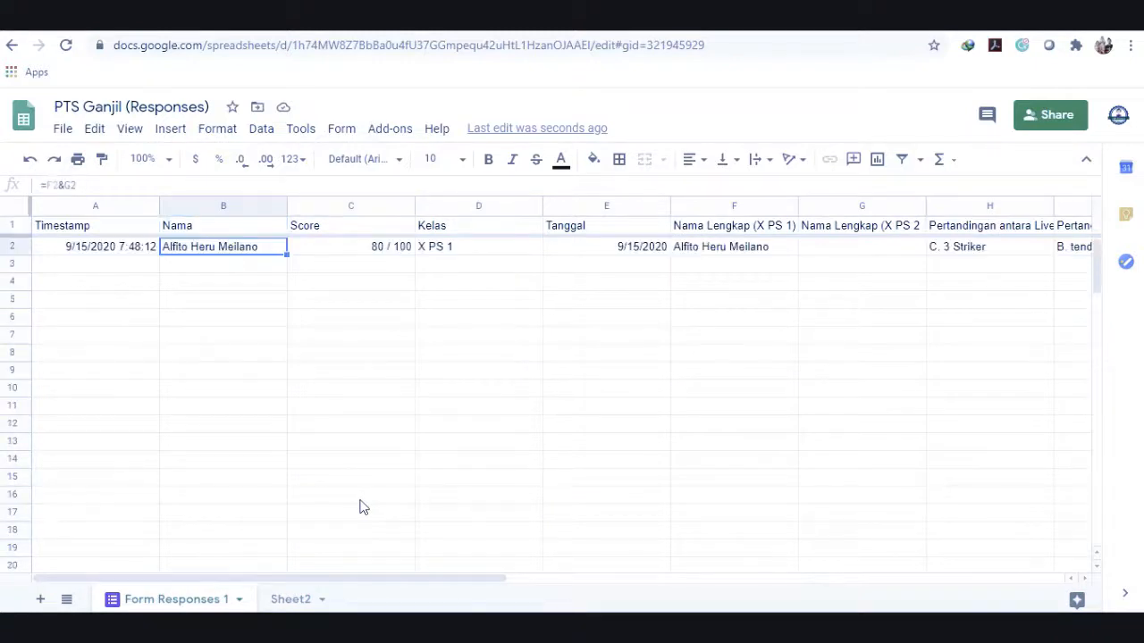
{"action": "key", "text": "Up"}
{"action": "key", "text": "Down"}
{"action": "key", "text": "Down"}
{"action": "key", "text": "Up"}
Change the VLOOKUP search key in the F10 formula on Sheet2 to E10.
{"action": "left_click", "coordinate": [289, 600]}
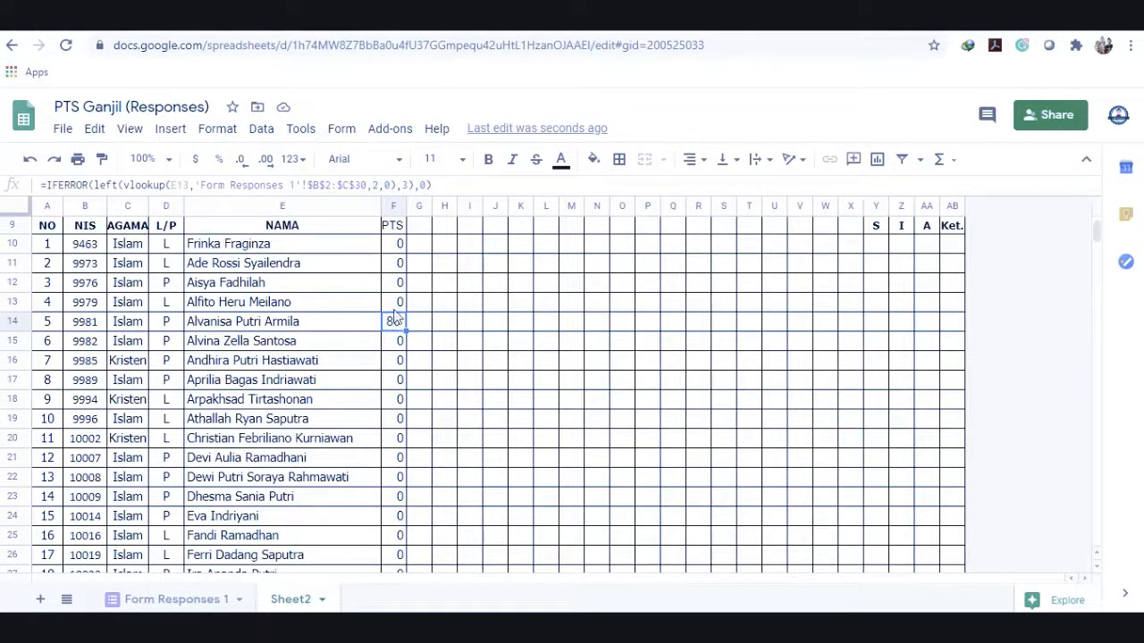
{"action": "left_click", "coordinate": [400, 243]}
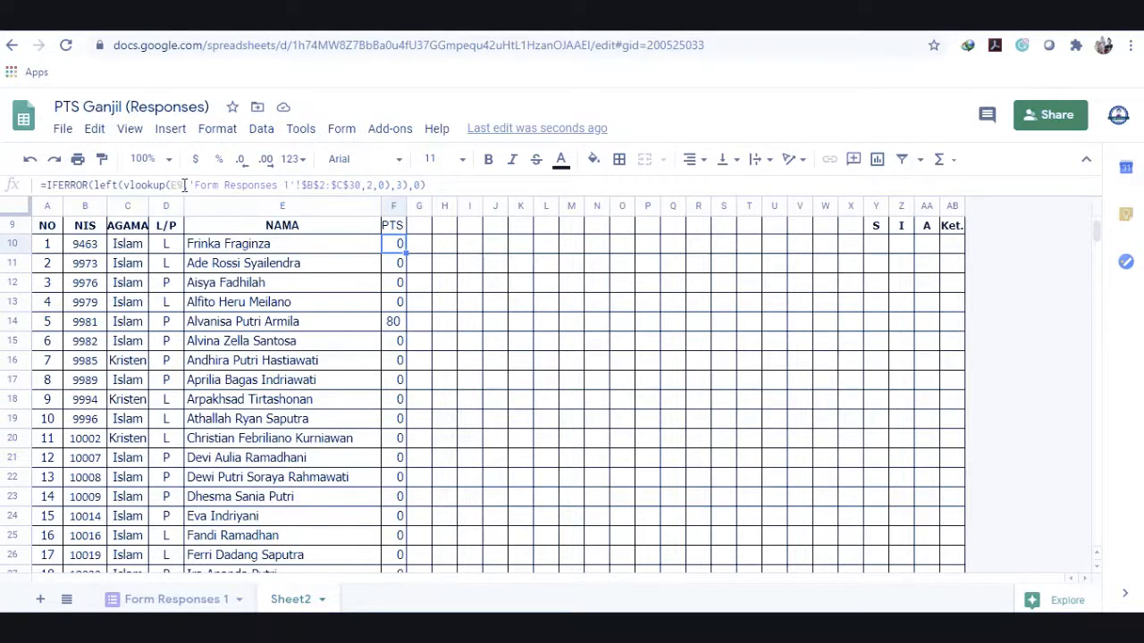
{"action": "left_click", "coordinate": [184, 184]}
{"action": "key", "text": "BackSpace"}
{"action": "type", "text": "10"}
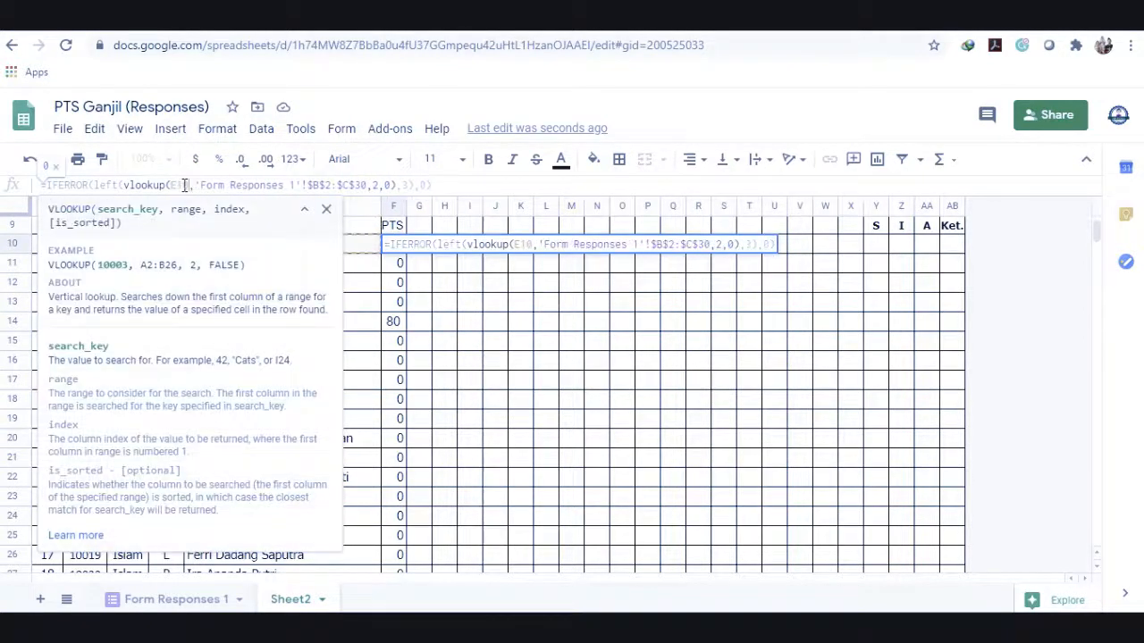
{"action": "key", "text": "Return"}
{"action": "key", "text": "Up"}
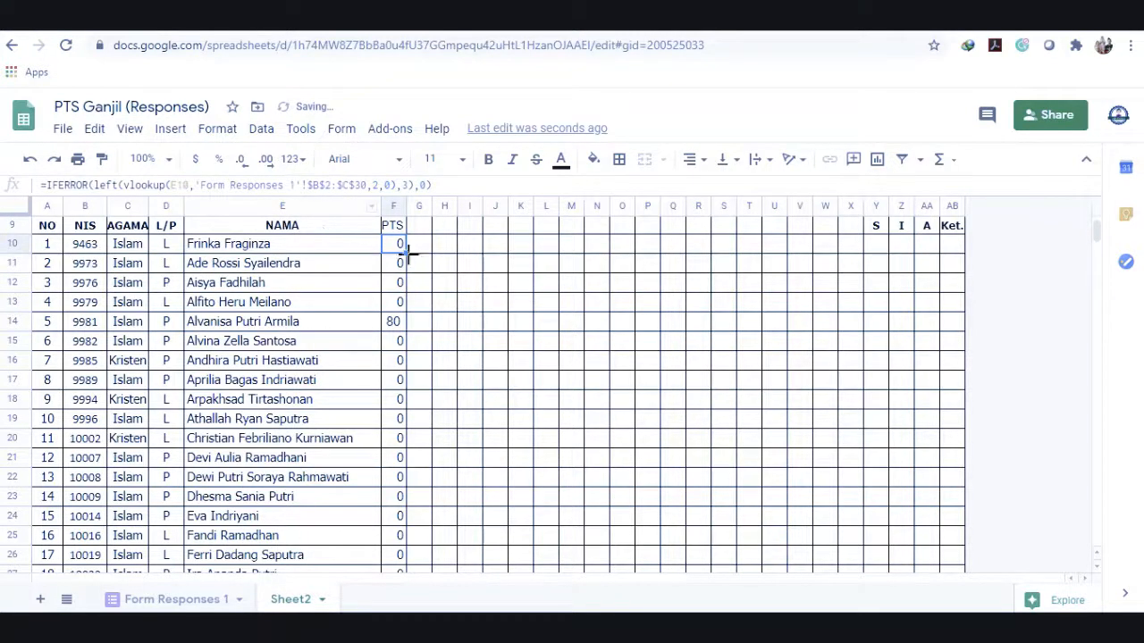
Fill the corrected F10 lookup formula down the PTS column to F45.
{"action": "key", "text": "ctrl+c"}
{"action": "scroll", "coordinate": [410, 585], "scroll_direction": "down", "scroll_amount": 6}
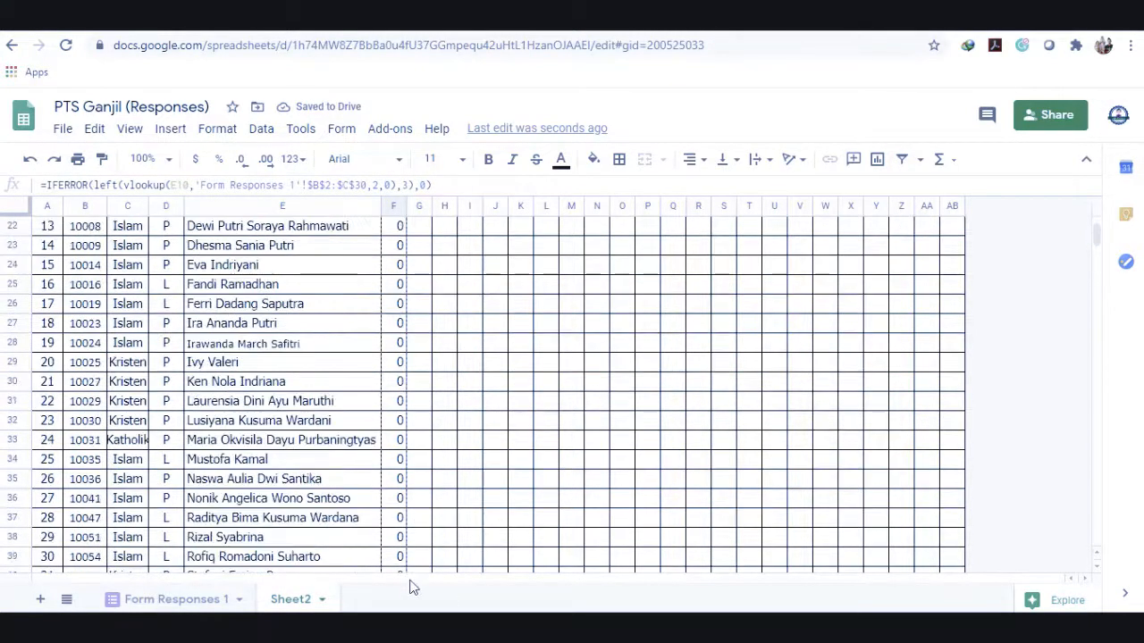
{"action": "left_click_drag", "start_coordinate": [410, 585], "coordinate": [404, 527]}
Review the PTS column down to the attendance totals and examine the Jumlah Tidak Hadir formula in F47.
{"action": "key", "text": "Down"}
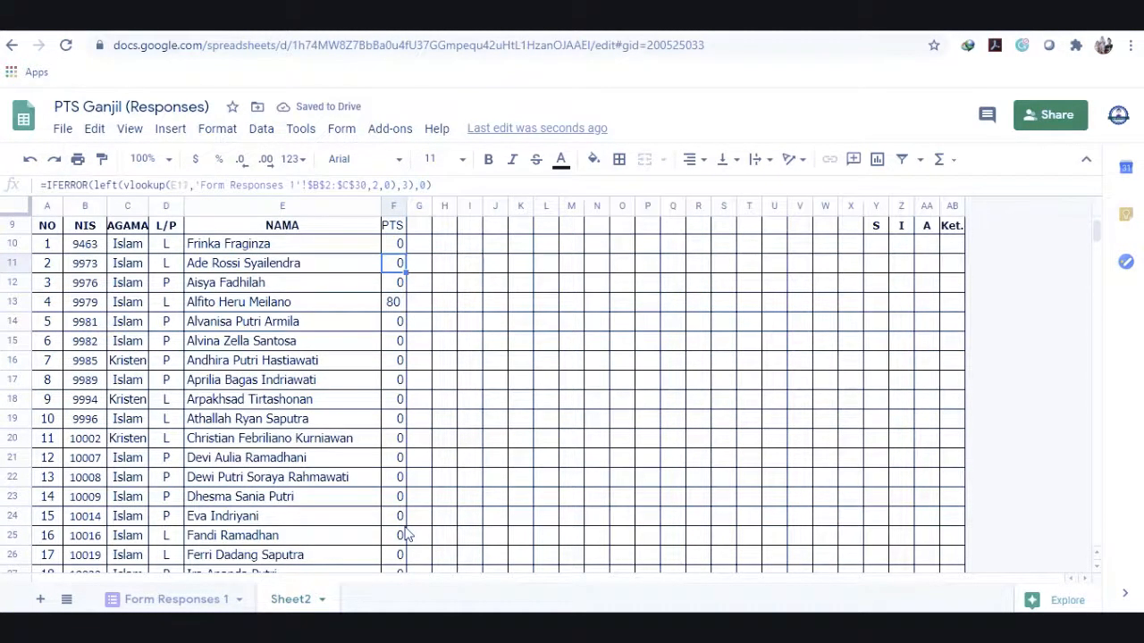
{"action": "key", "text": "Down"}
{"action": "key", "text": "Down"}
{"action": "key", "text": "Down"}
{"action": "key", "text": "Down"}
{"action": "key", "text": "Down"}
{"action": "key", "text": "Down"}
{"action": "key", "text": "Down"}
{"action": "key", "text": "Down"}
{"action": "key", "text": "Down"}
{"action": "key", "text": "Down"}
{"action": "key", "text": "Down"}
{"action": "key", "text": "Down"}
{"action": "key", "text": "Down"}
{"action": "key", "text": "Down"}
{"action": "key", "text": "Down"}
{"action": "key", "text": "Down"}
{"action": "key", "text": "Down"}
{"action": "key", "text": "Down"}
{"action": "key", "text": "Down"}
{"action": "key", "text": "Down"}
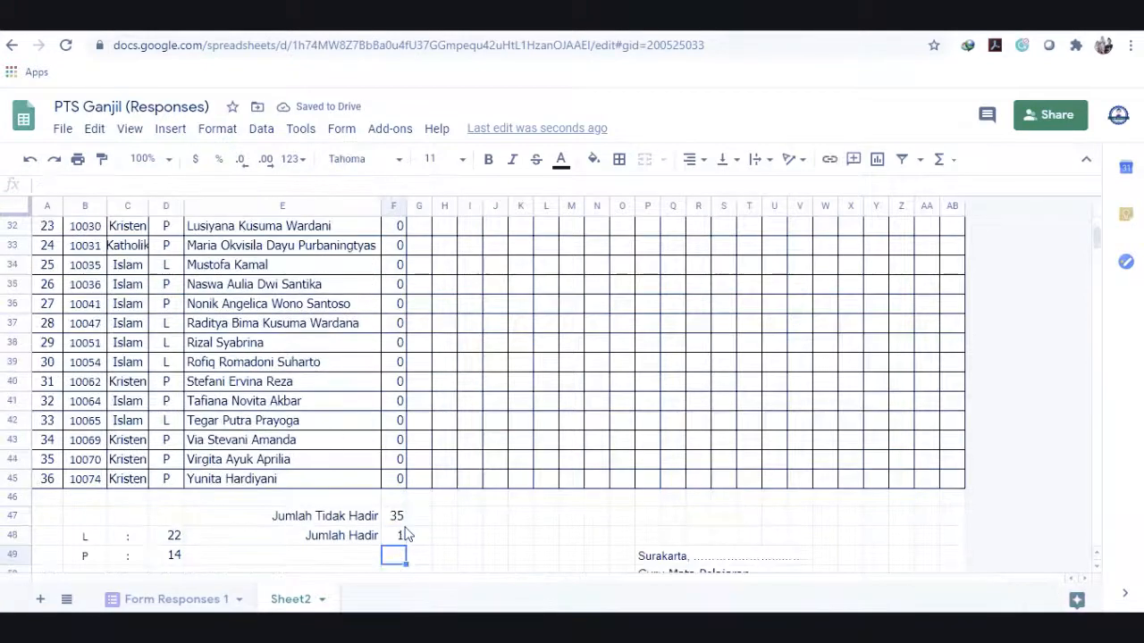
{"action": "key", "text": "Up"}
{"action": "key", "text": "Up"}
{"action": "key", "text": "Down"}
{"action": "key", "text": "Up"}
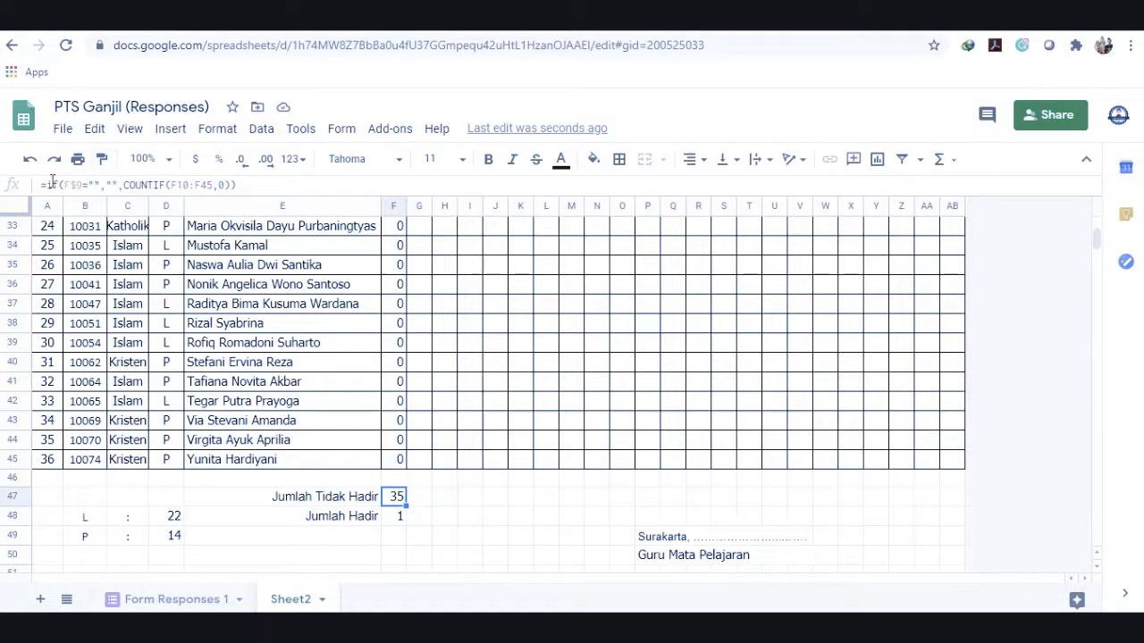
Copy the G47 formula into H47 as plain text with a leading apostrophe: =if(G$9="","",COUNTIF(G10:G45,0)).
{"action": "left_click", "coordinate": [424, 505]}
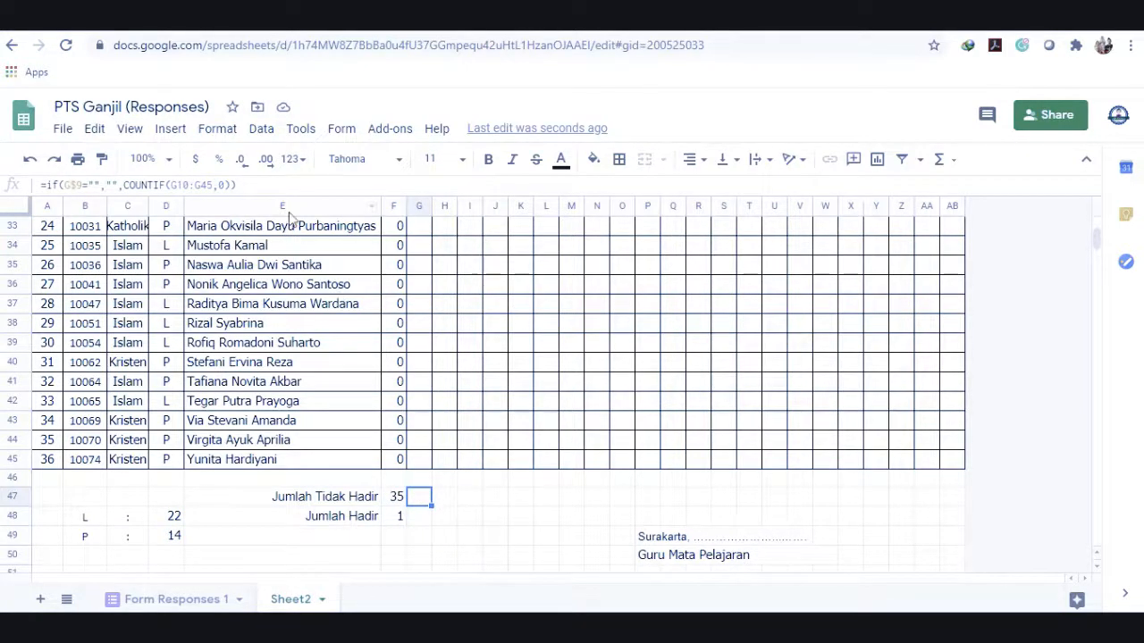
{"action": "left_click_drag", "start_coordinate": [236, 185], "coordinate": [36, 185]}
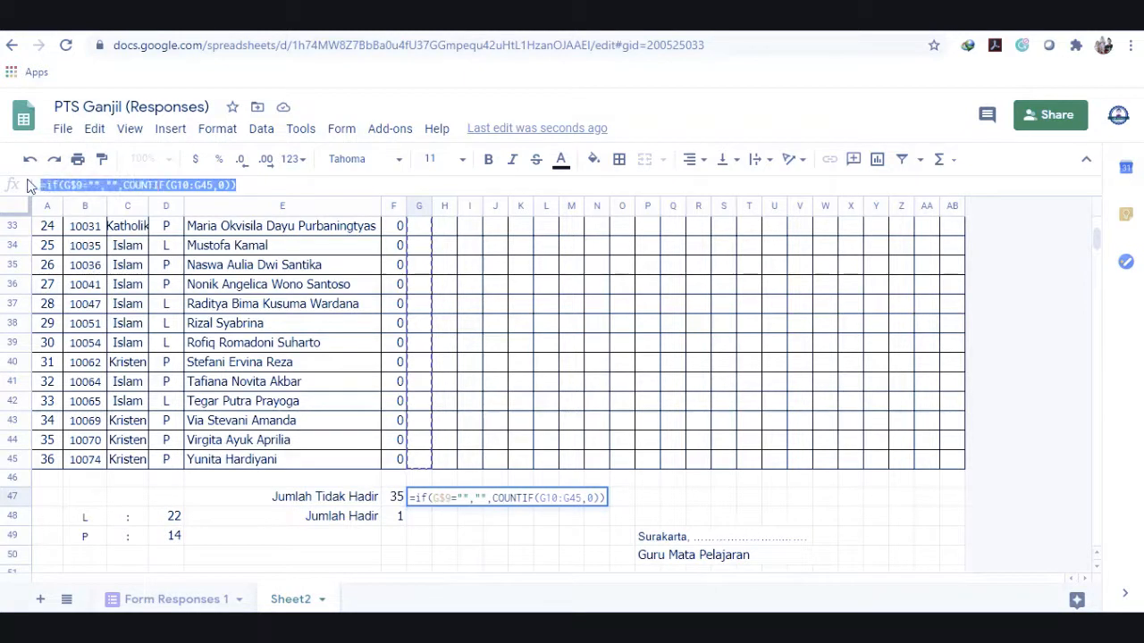
{"action": "key", "text": "Escape"}
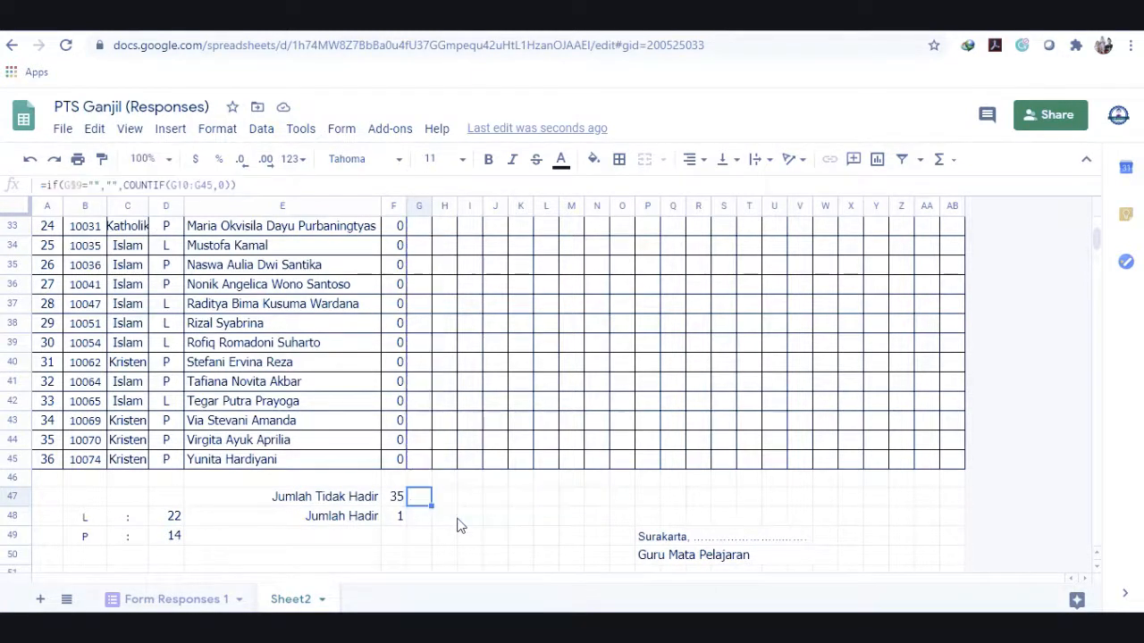
{"action": "left_click", "coordinate": [451, 505]}
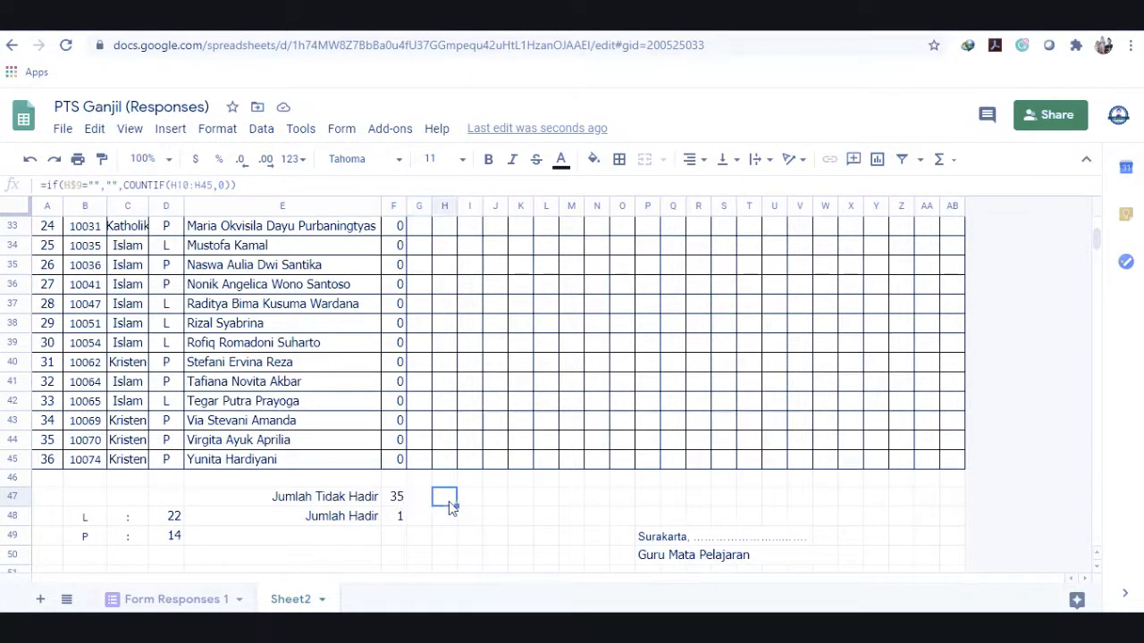
{"action": "type", "text": "'"}
{"action": "key", "text": "ctrl+v"}
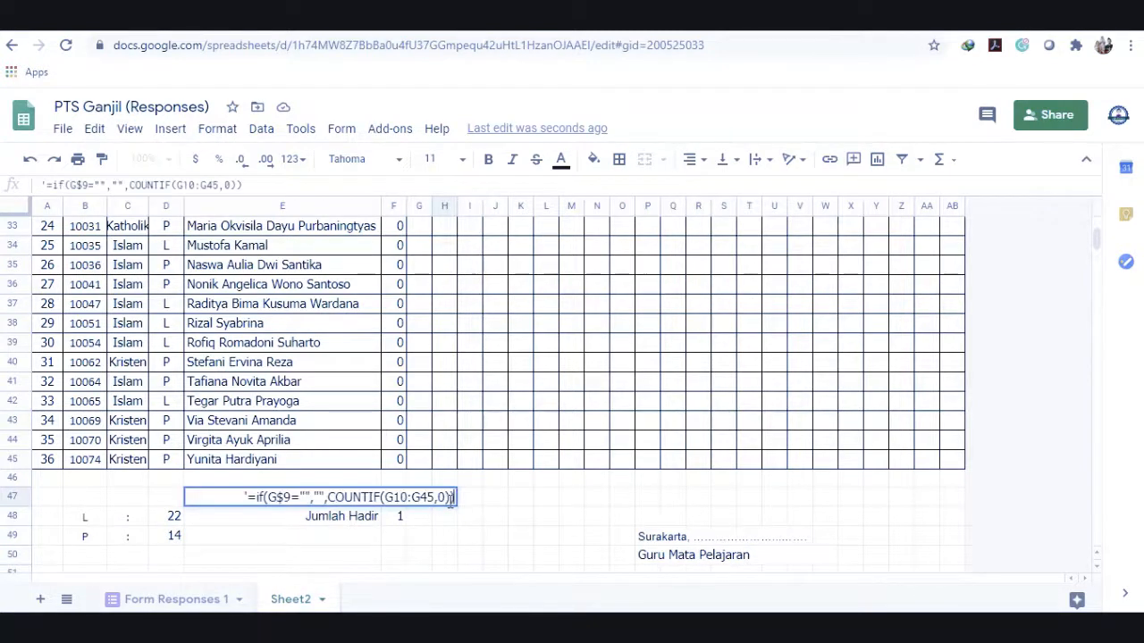
{"action": "key", "text": "Return"}
{"action": "left_click", "coordinate": [448, 501]}
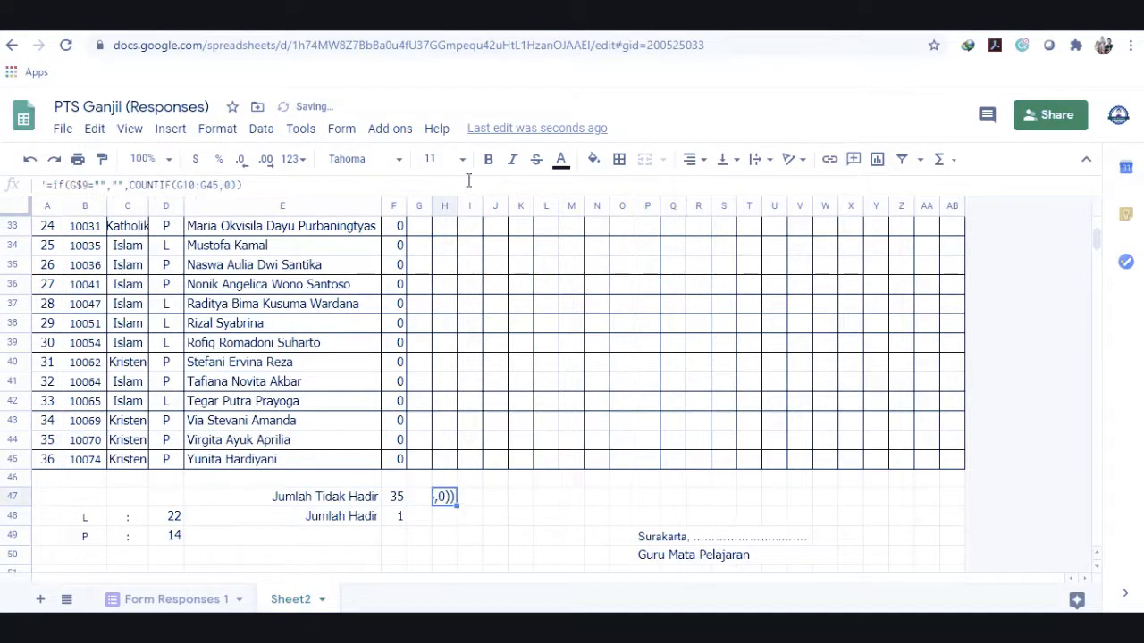
Left-align the formula text in H47 and merge cells H47 to S47, keeping only the first value.
{"action": "left_click", "coordinate": [694, 159]}
{"action": "left_click", "coordinate": [692, 181]}
{"action": "left_click", "coordinate": [472, 530]}
{"action": "left_click", "coordinate": [448, 502]}
{"action": "left_click", "coordinate": [725, 503], "text": "shift"}
{"action": "left_click", "coordinate": [644, 159]}
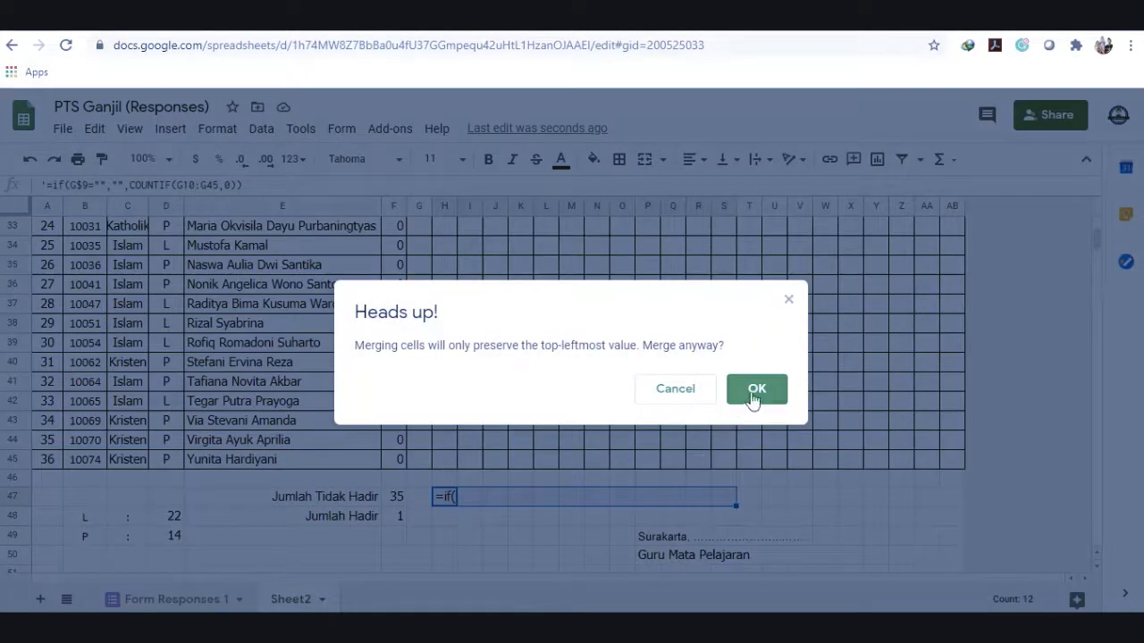
{"action": "left_click", "coordinate": [755, 393]}
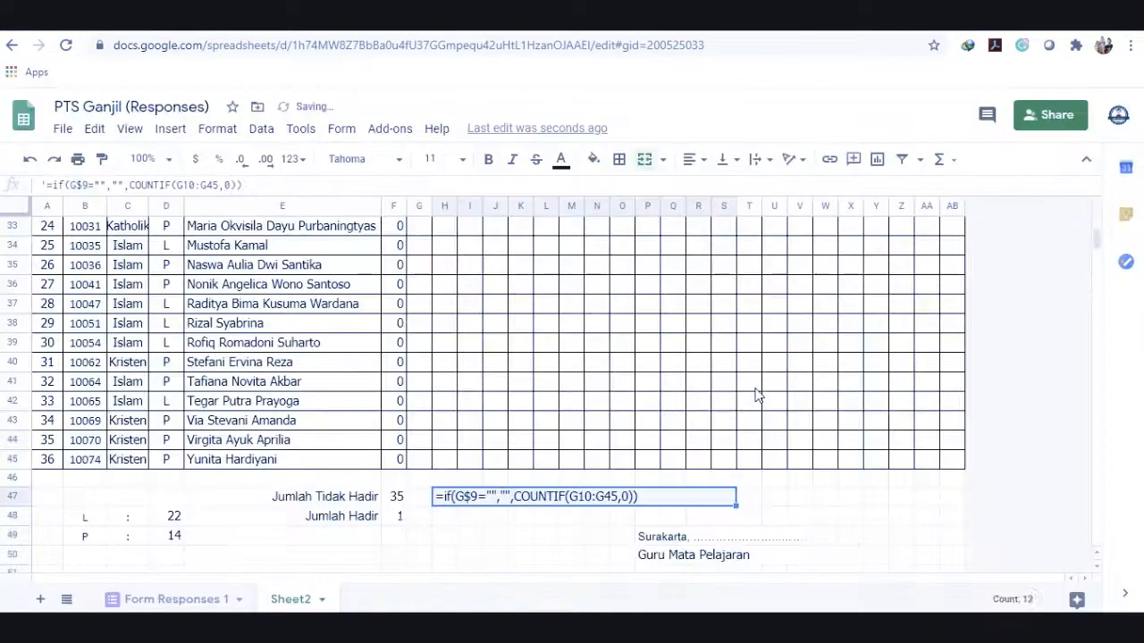
Examine the formula text beside Jumlah Tidak Hadir and the Jumlah Hadir formula in F48.
{"action": "left_click", "coordinate": [467, 539]}
{"action": "key", "text": "Up"}
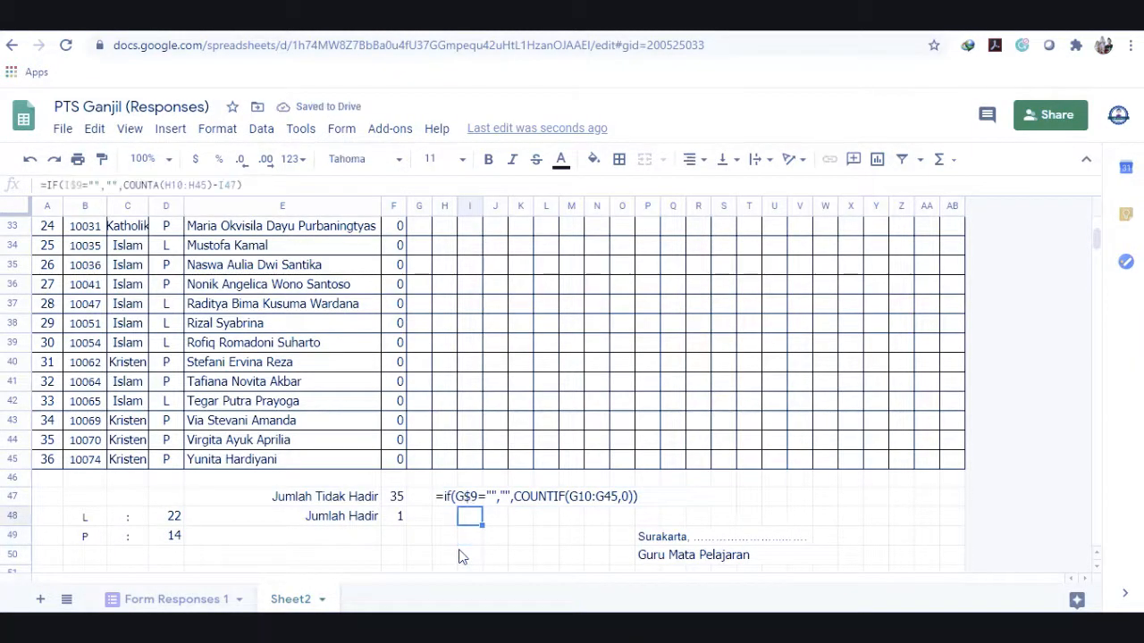
{"action": "key", "text": "Up"}
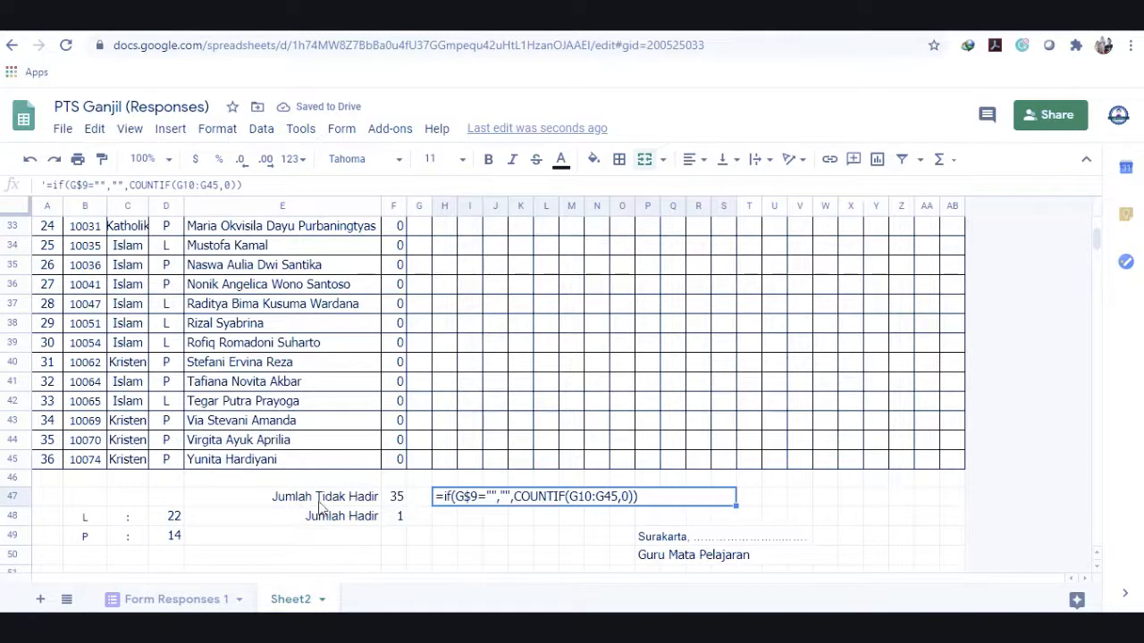
{"action": "left_click", "coordinate": [402, 522]}
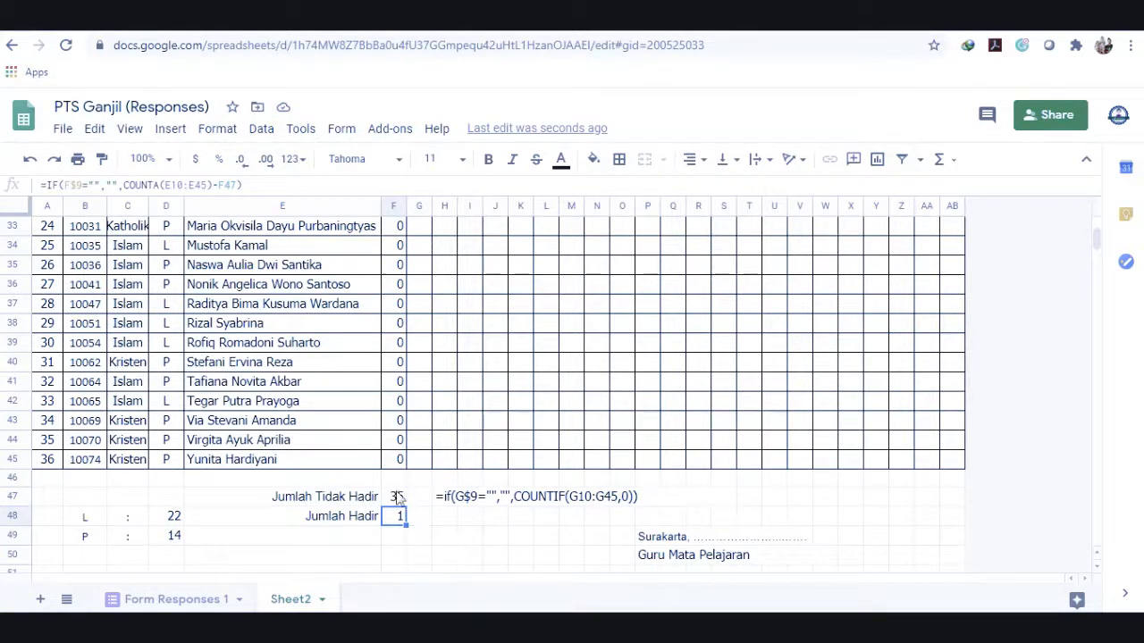
{"action": "left_click", "coordinate": [434, 509]}
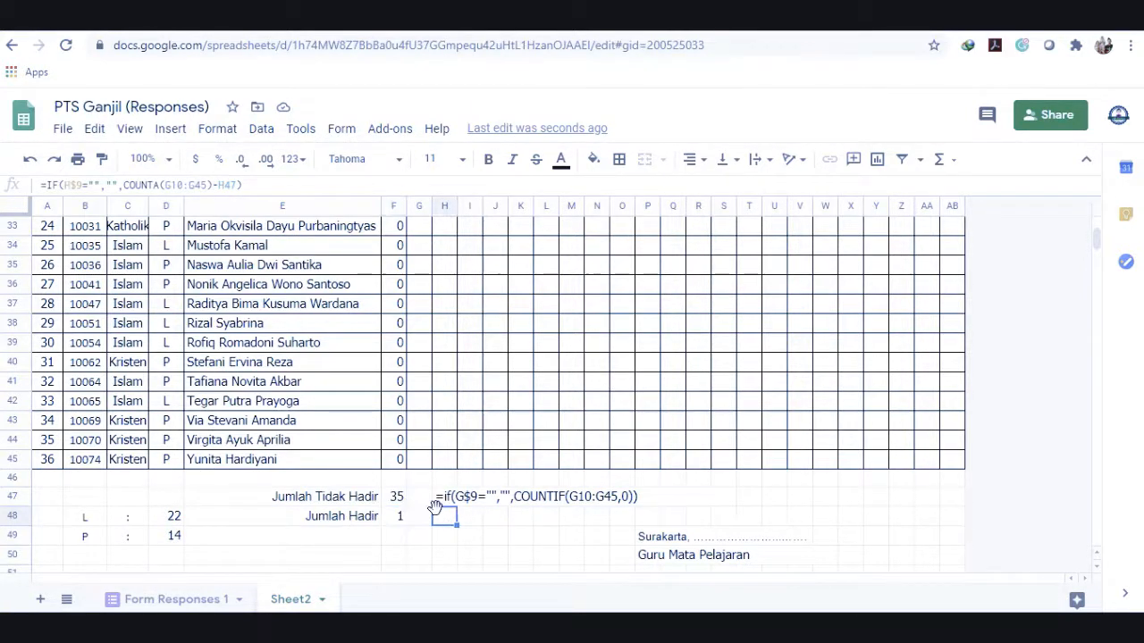
Copy the F10 lookup formula into G10 as plain text with a leading apostrophe and left-align it.
{"action": "key", "text": "Up"}
{"action": "key", "text": "Up"}
{"action": "key", "text": "Up"}
{"action": "key", "text": "Up"}
{"action": "key", "text": "Up"}
{"action": "key", "text": "Up"}
{"action": "key", "text": "Up"}
{"action": "key", "text": "Up"}
{"action": "key", "text": "Up"}
{"action": "key", "text": "Up"}
{"action": "key", "text": "Up"}
{"action": "key", "text": "Up"}
{"action": "key", "text": "Up"}
{"action": "key", "text": "Up"}
{"action": "key", "text": "Up"}
{"action": "key", "text": "Up"}
{"action": "key", "text": "Up"}
{"action": "key", "text": "Up"}
{"action": "key", "text": "Up"}
{"action": "key", "text": "Up"}
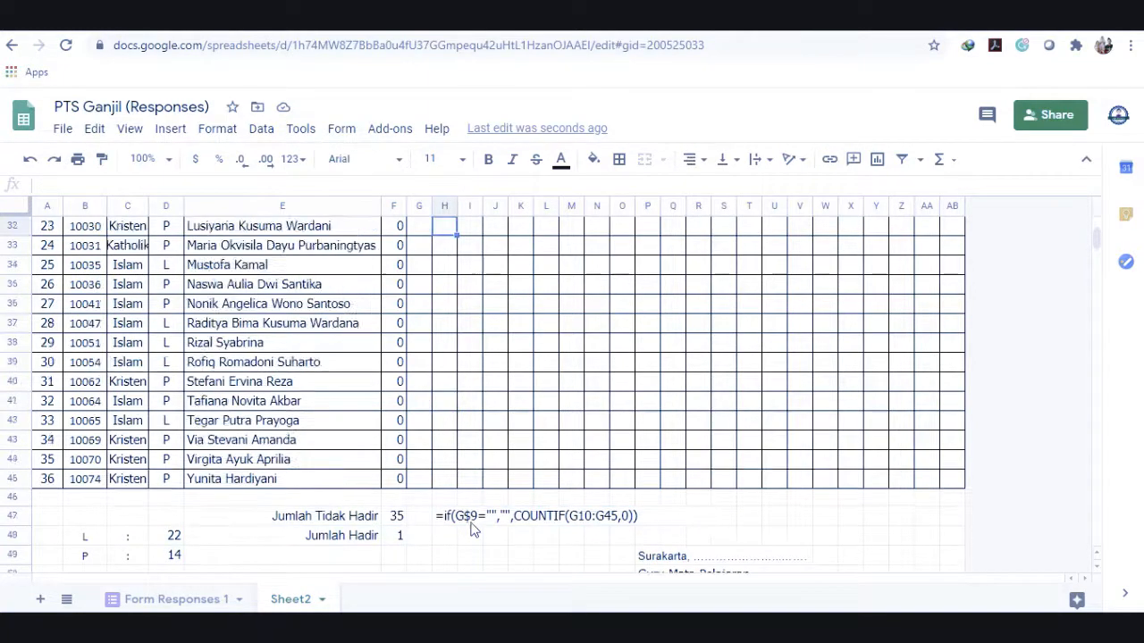
{"action": "key", "text": "Up"}
{"action": "key", "text": "Up"}
{"action": "key", "text": "Up"}
{"action": "key", "text": "Up"}
{"action": "key", "text": "Up"}
{"action": "key", "text": "Up"}
{"action": "key", "text": "Up"}
{"action": "key", "text": "Up"}
{"action": "key", "text": "Up"}
{"action": "key", "text": "Down"}
{"action": "key", "text": "Down"}
{"action": "key", "text": "Down"}
{"action": "key", "text": "Down"}
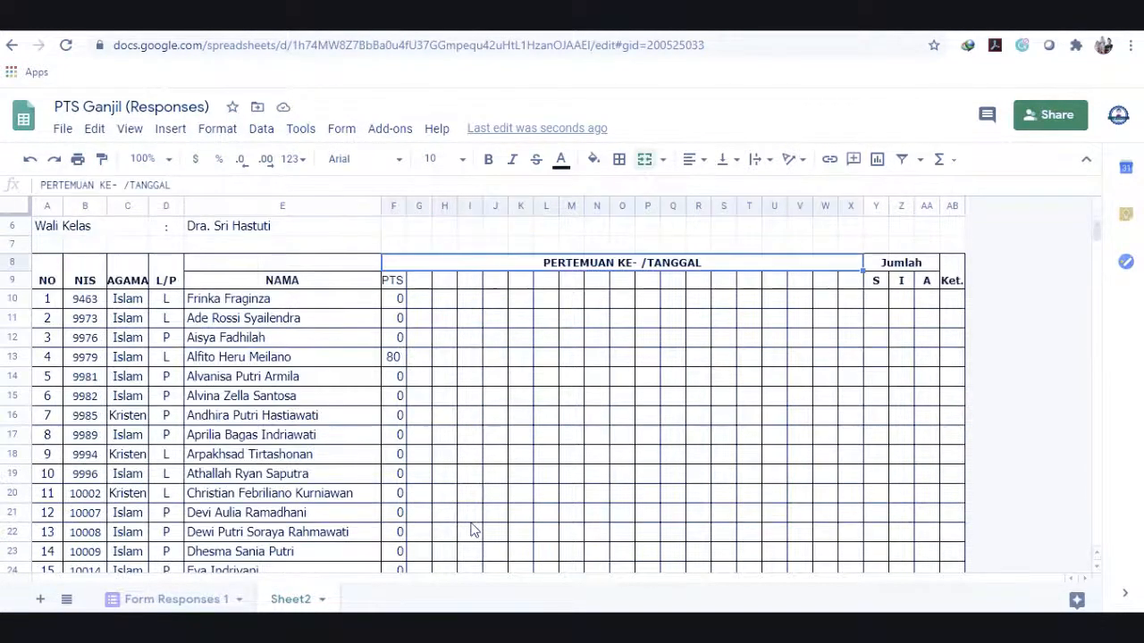
{"action": "key", "text": "Left"}
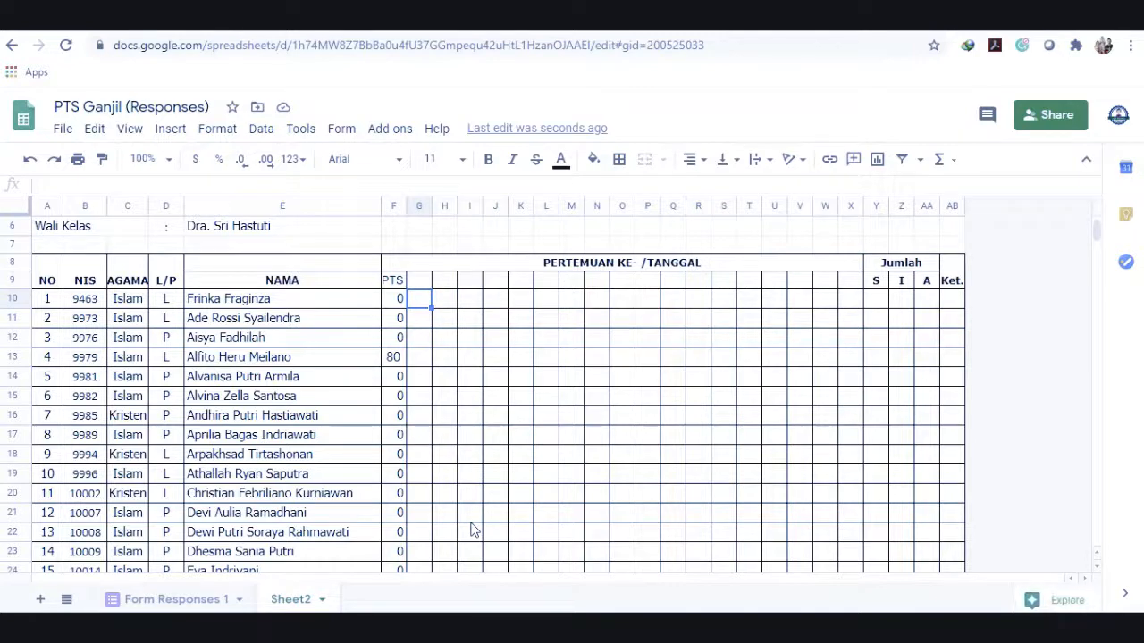
{"action": "left_click", "coordinate": [394, 300]}
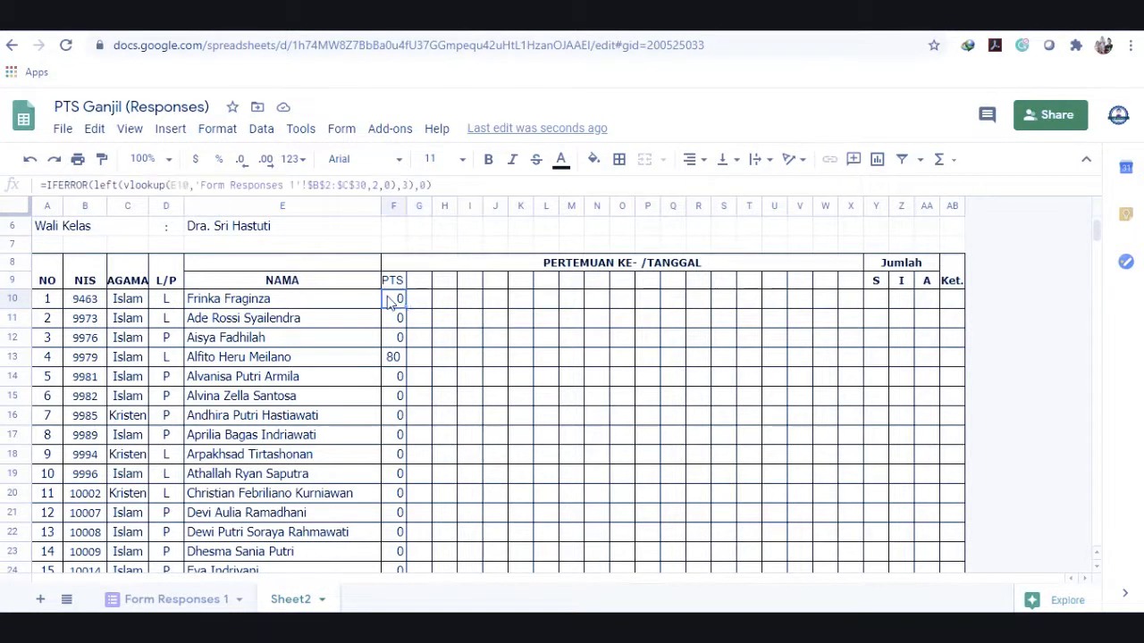
{"action": "left_click", "coordinate": [106, 185]}
{"action": "key", "text": "ctrl+a"}
{"action": "key", "text": "ctrl+c"}
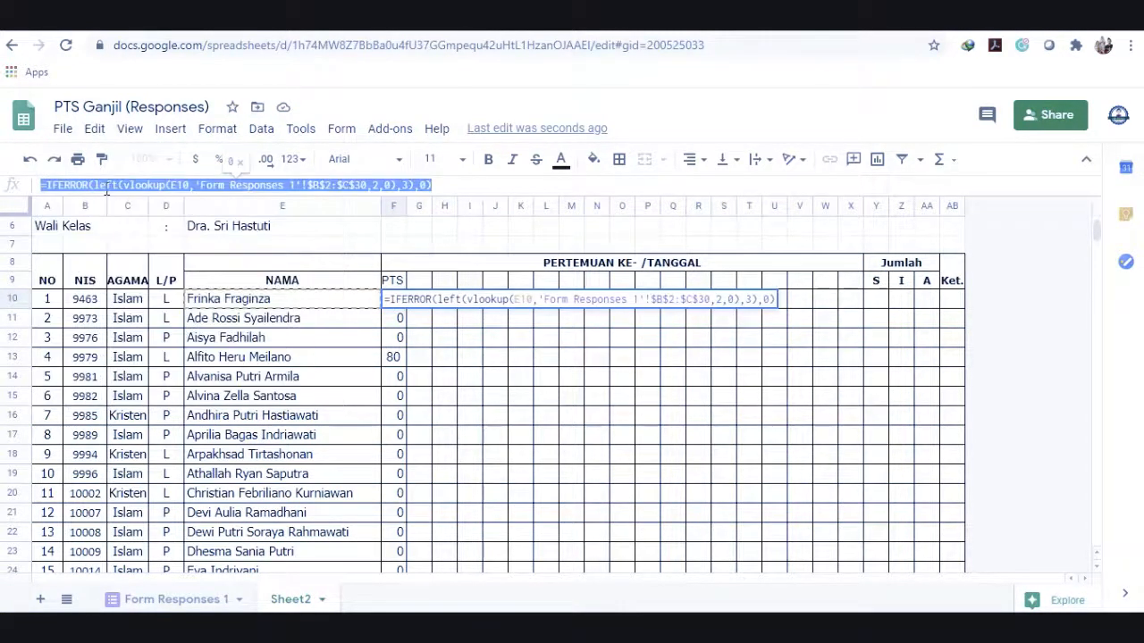
{"action": "key", "text": "Escape"}
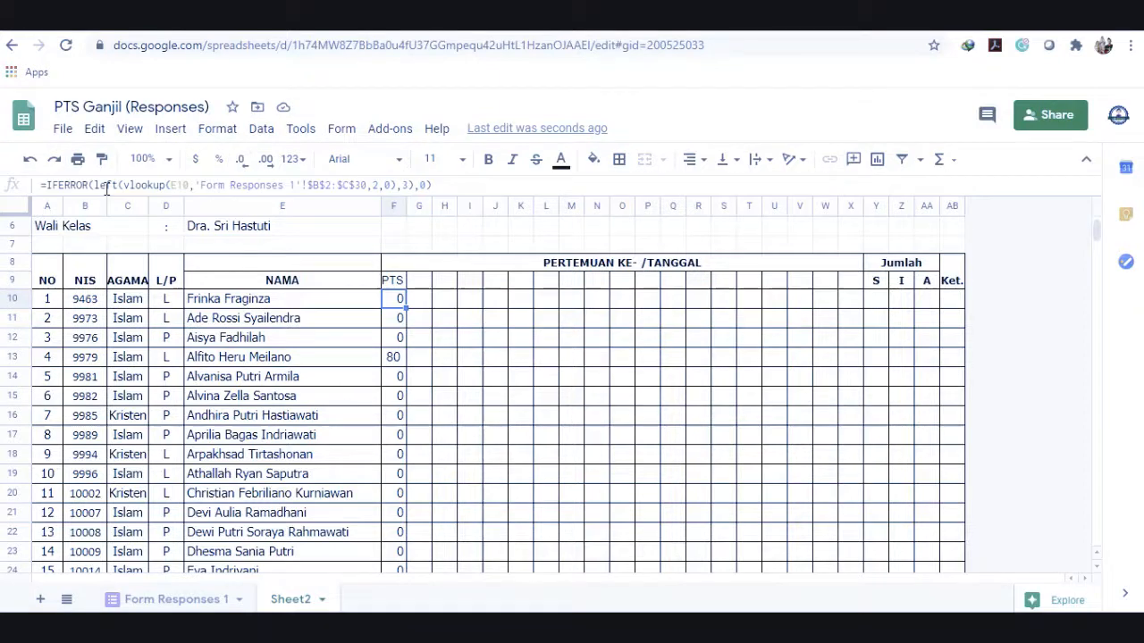
{"action": "left_click", "coordinate": [424, 304]}
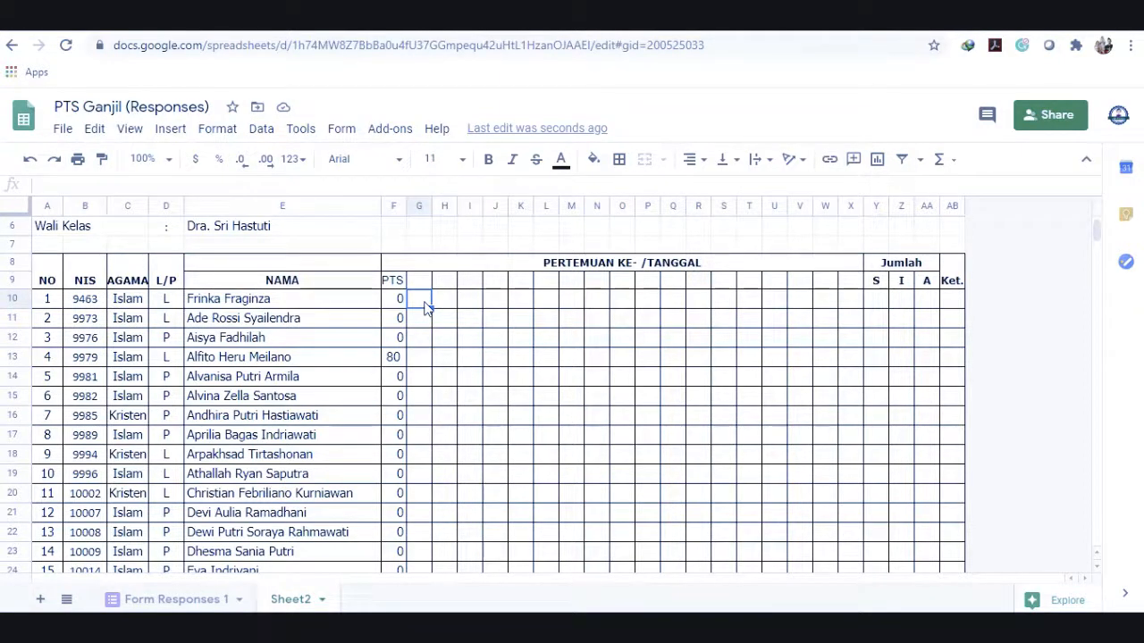
{"action": "type", "text": "'"}
{"action": "key", "text": "ctrl+v"}
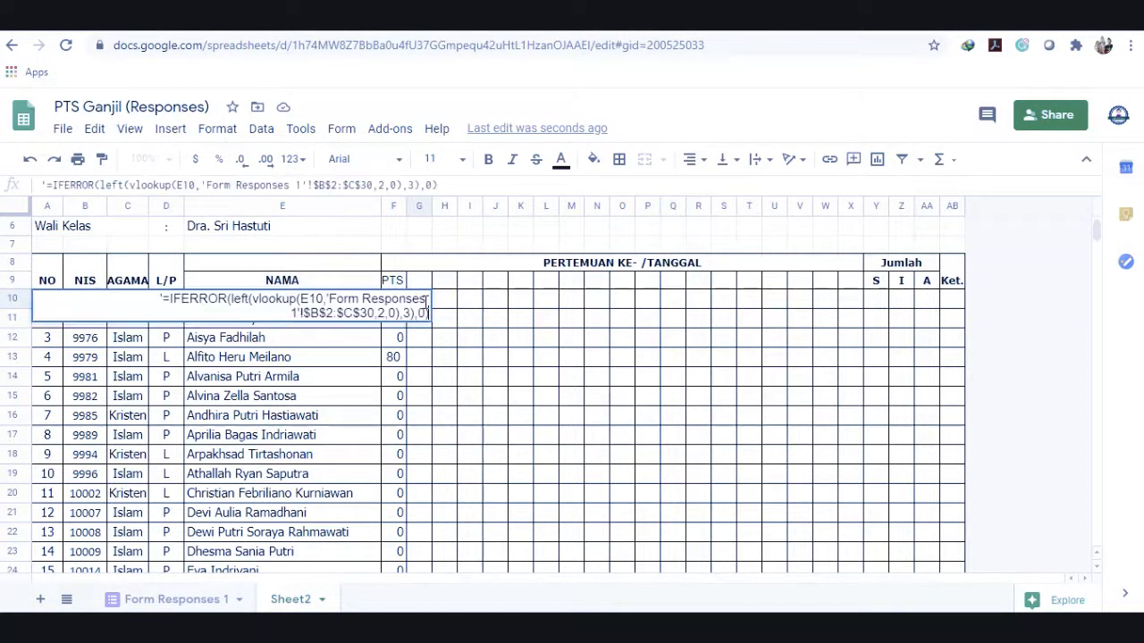
{"action": "key", "text": "Return"}
{"action": "left_click", "coordinate": [425, 303]}
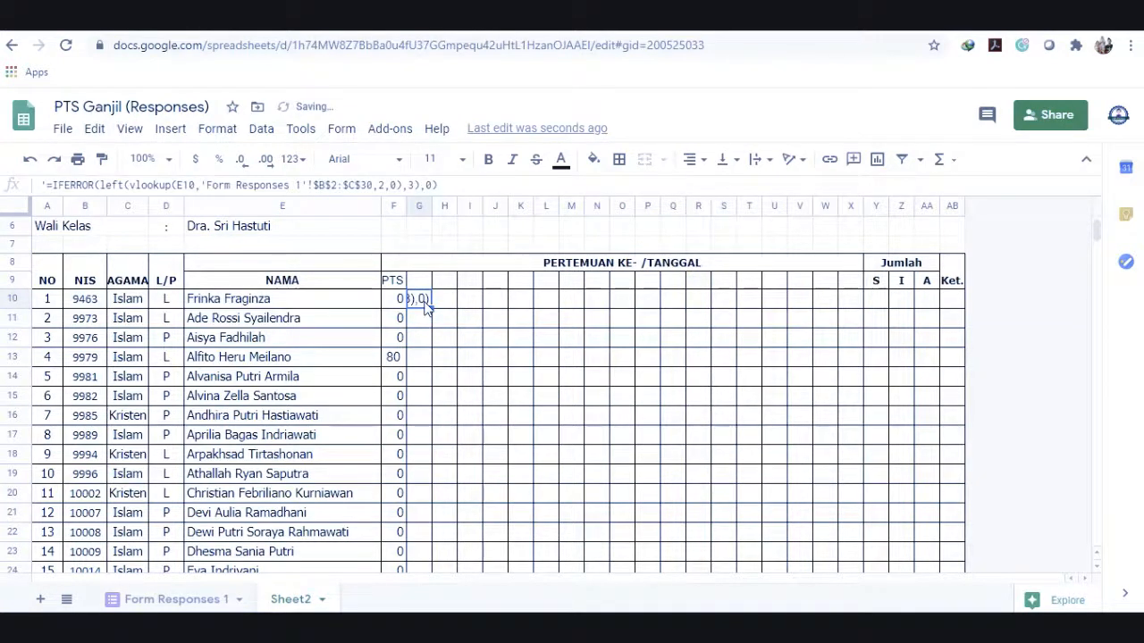
{"action": "left_click", "coordinate": [690, 159]}
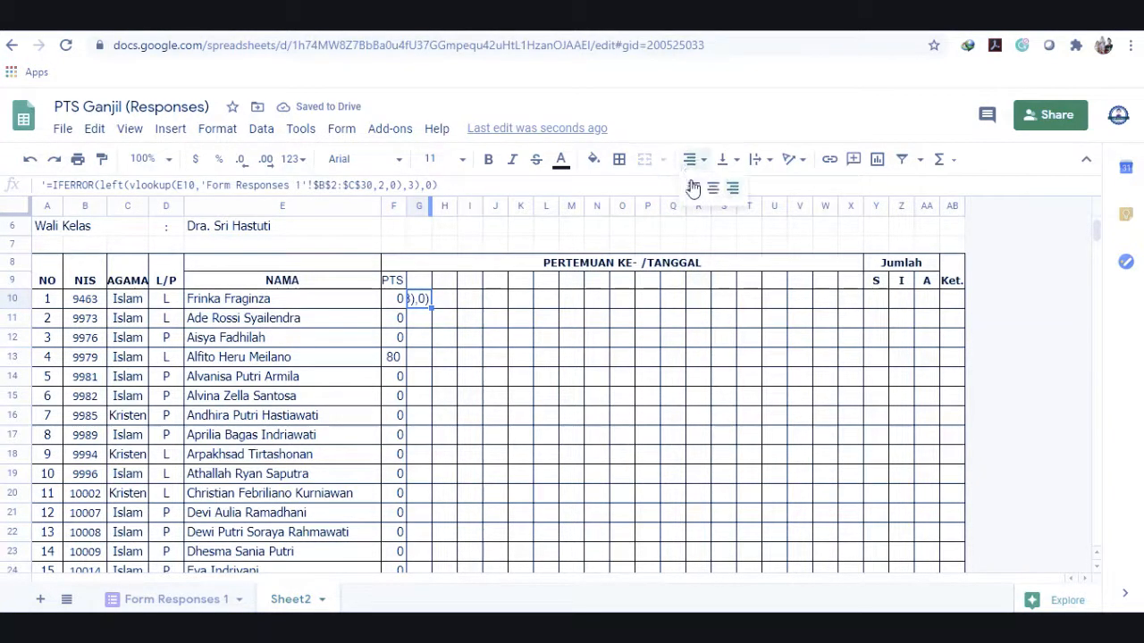
{"action": "left_click", "coordinate": [694, 187]}
{"action": "left_click", "coordinate": [599, 396]}
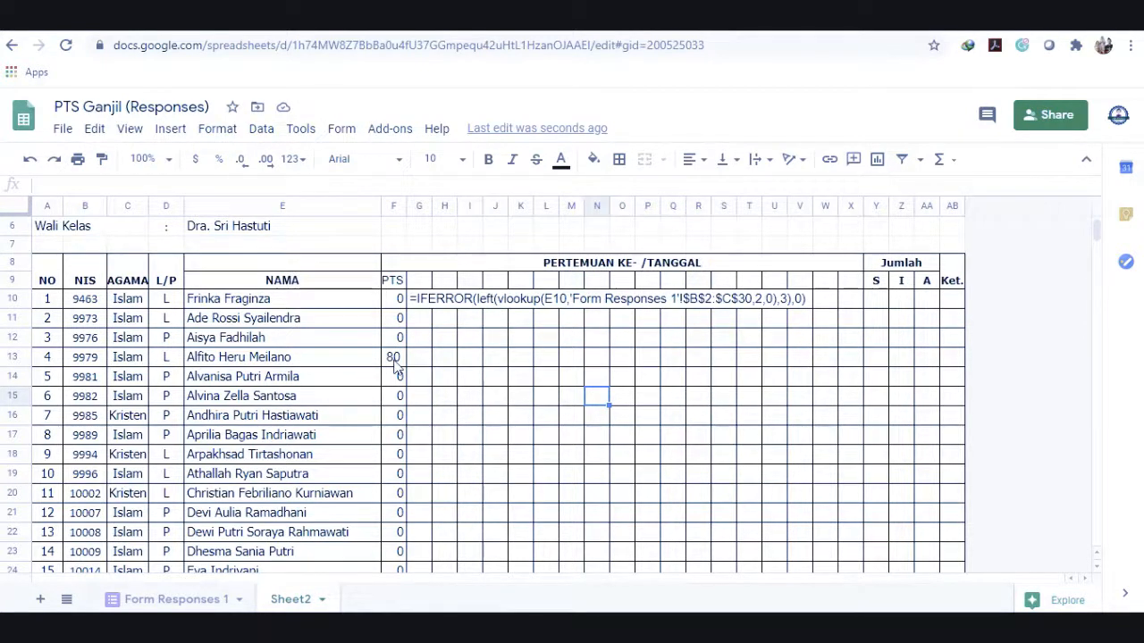
Remove the LEFT function and its 3-character argument from the lookup formula in F13.
{"action": "left_click", "coordinate": [396, 322]}
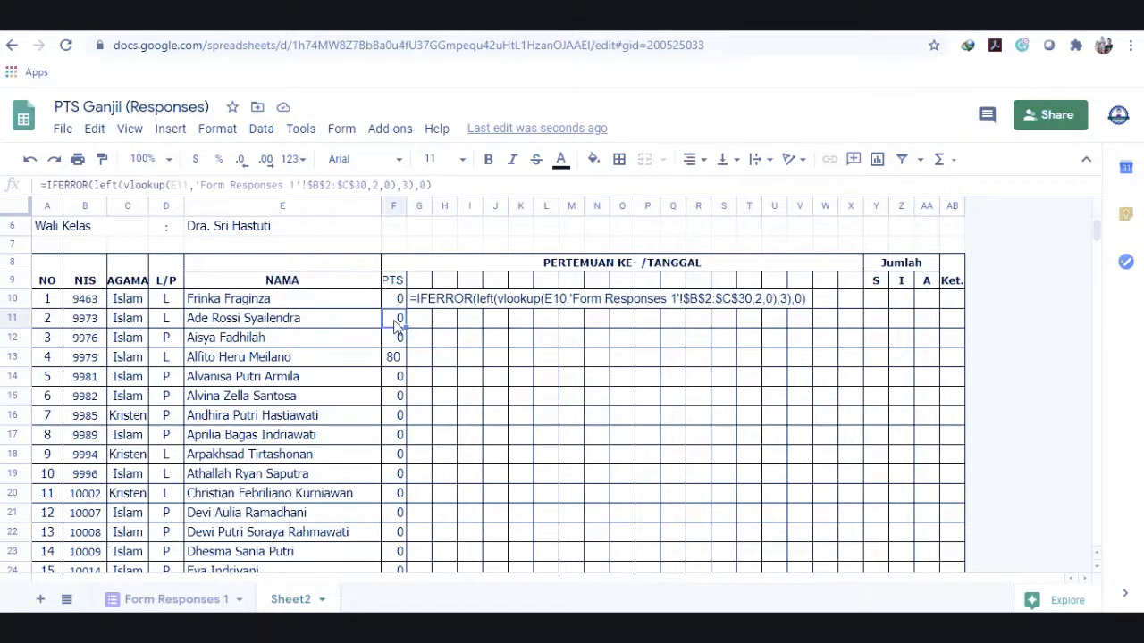
{"action": "left_click", "coordinate": [396, 359]}
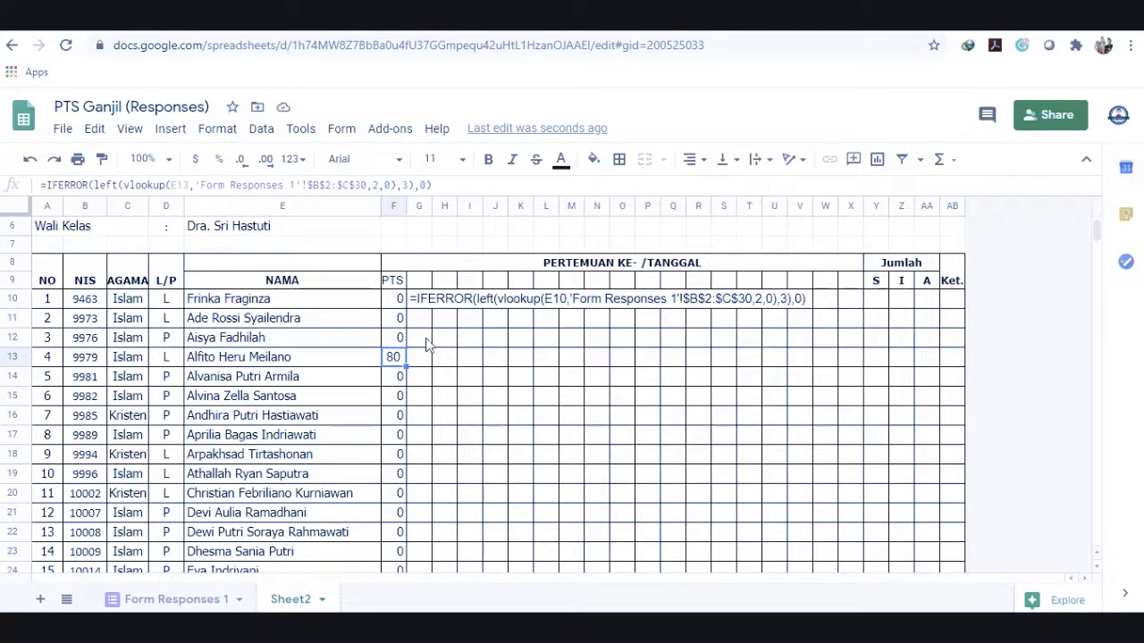
{"action": "left_click", "coordinate": [119, 185]}
{"action": "key", "text": "BackSpace"}
{"action": "key", "text": "BackSpace"}
{"action": "key", "text": "BackSpace"}
{"action": "key", "text": "BackSpace"}
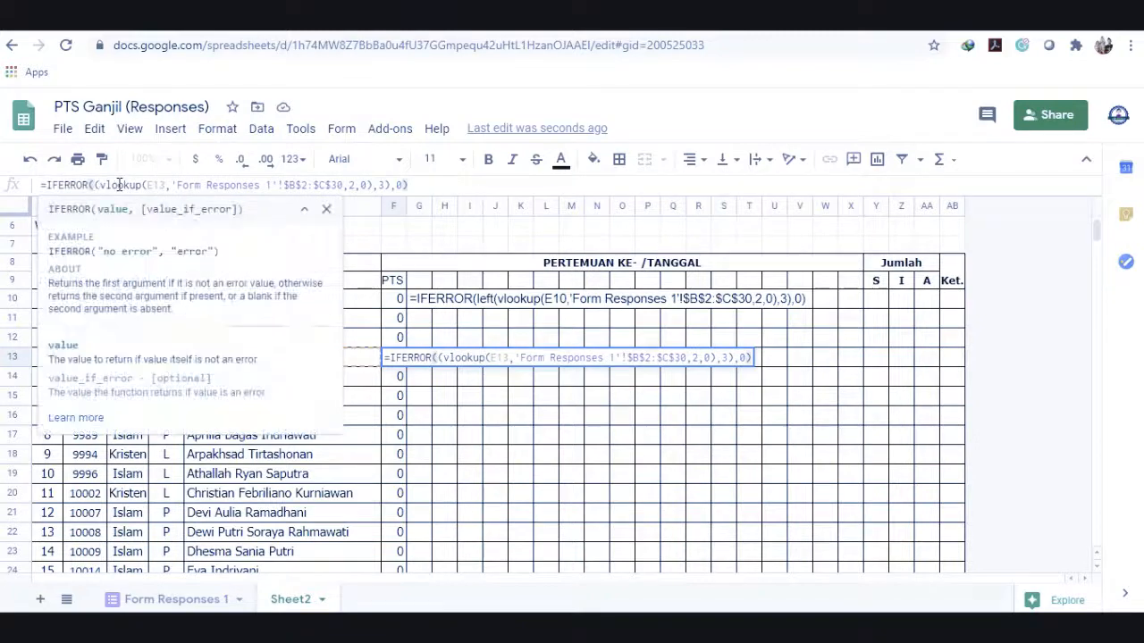
{"action": "left_click", "coordinate": [382, 185]}
{"action": "left_click", "coordinate": [389, 185]}
{"action": "key", "text": "BackSpace"}
{"action": "key", "text": "BackSpace"}
{"action": "key", "text": "BackSpace"}
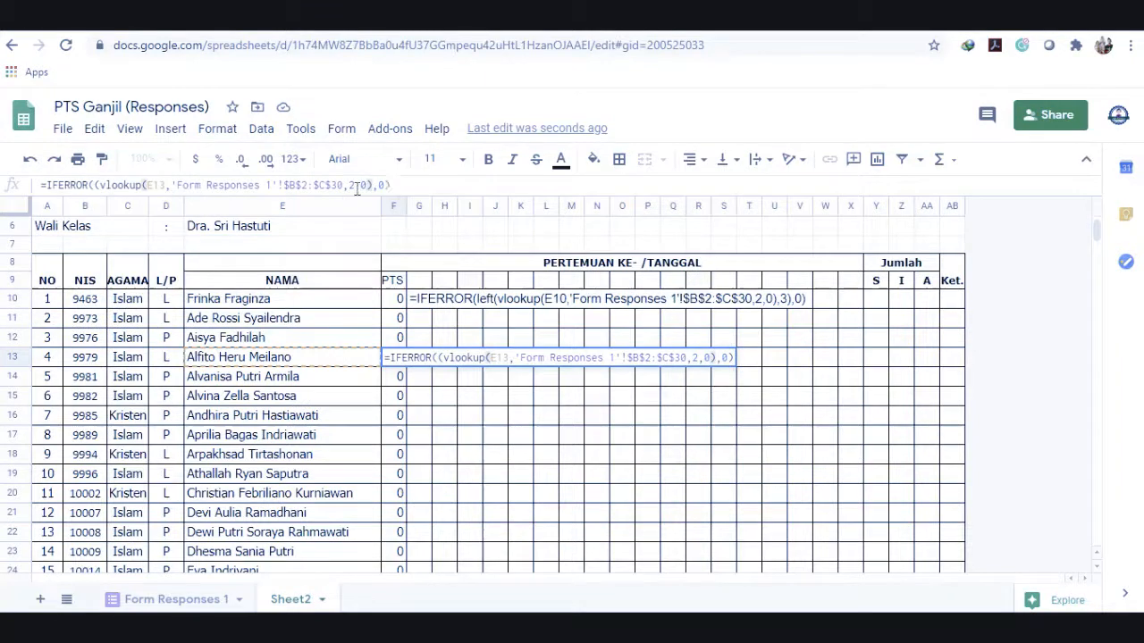
{"action": "left_click", "coordinate": [97, 185]}
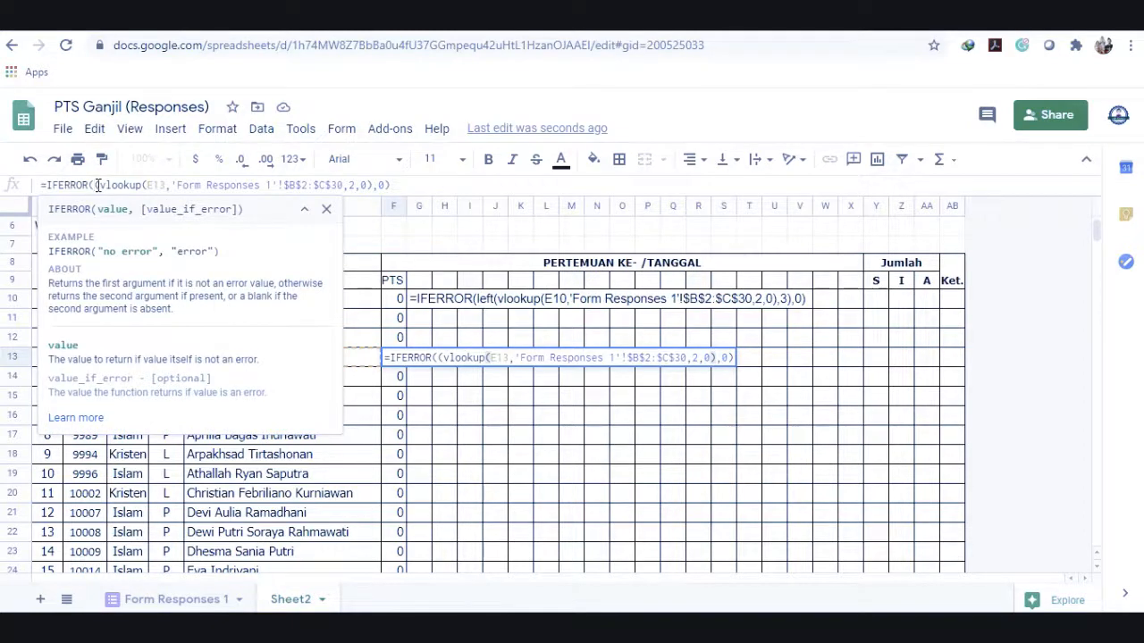
{"action": "key", "text": "Return"}
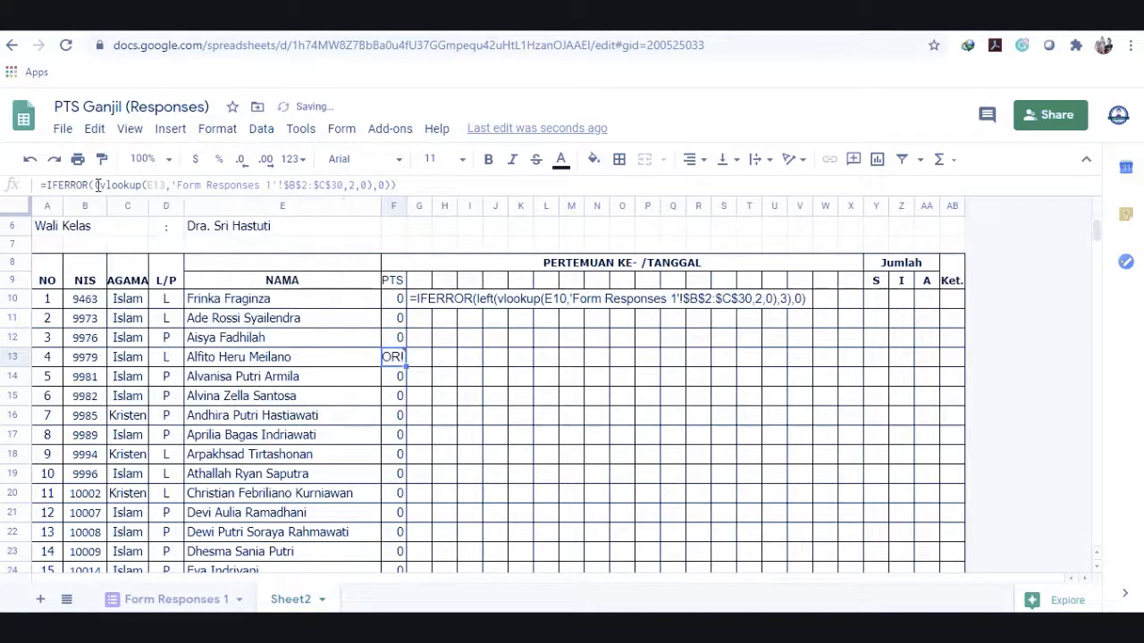
Remove the surplus parentheses in F13 so the formula reads =IFERROR(vlookup(E13,'Form Responses 1'!$B$2:$C$30,2,0),0).
{"action": "left_click", "coordinate": [98, 185]}
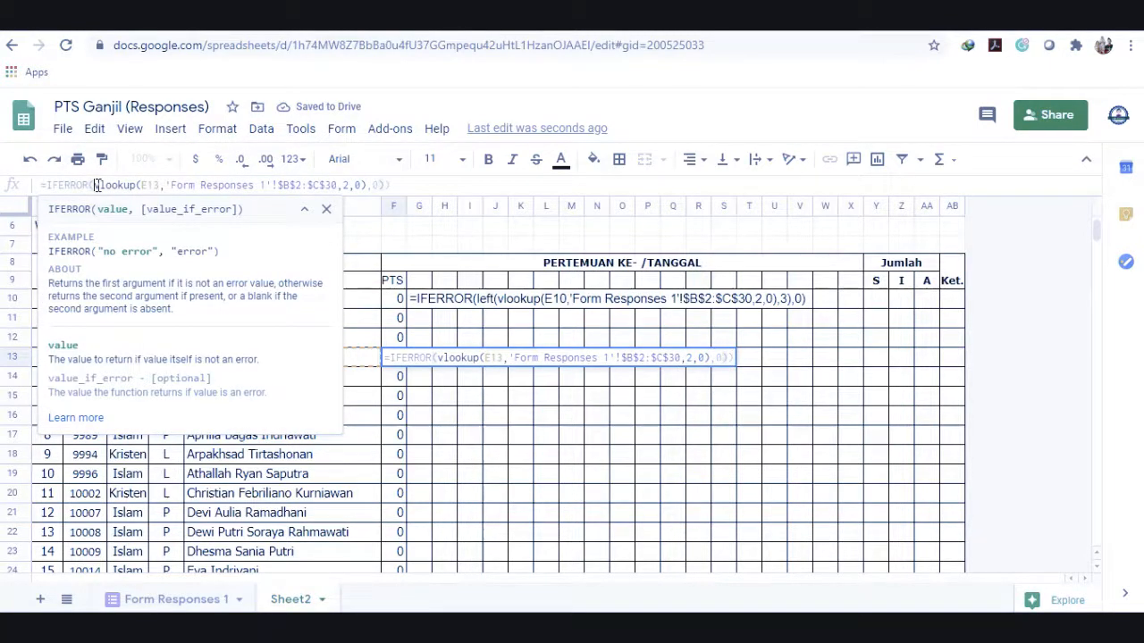
{"action": "key", "text": "Return"}
{"action": "key", "text": "Return"}
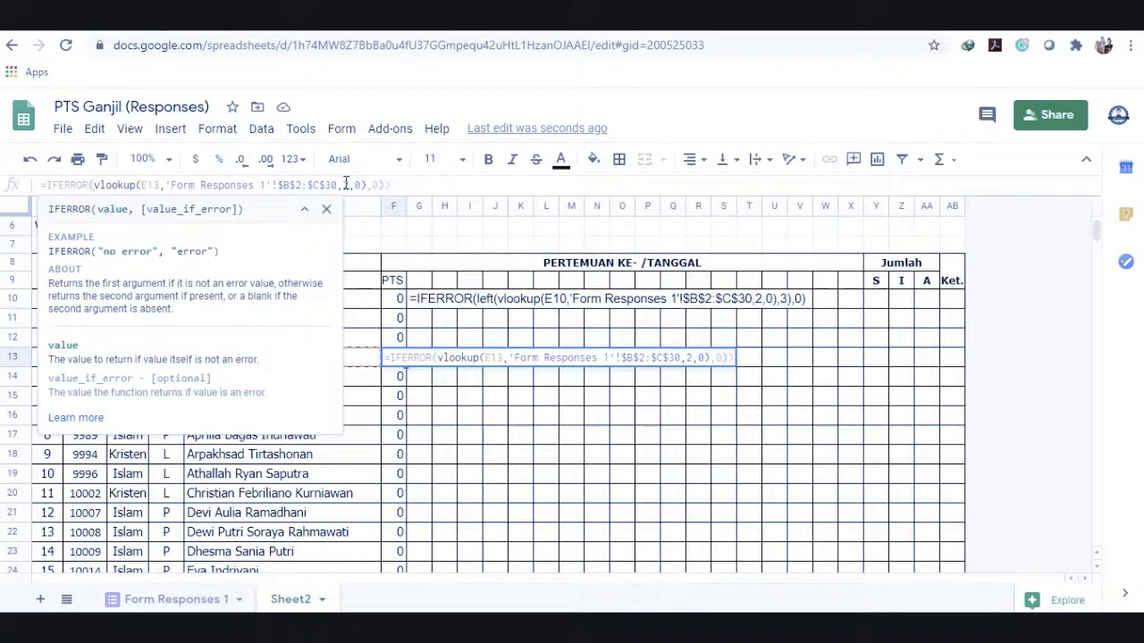
{"action": "left_click", "coordinate": [392, 185]}
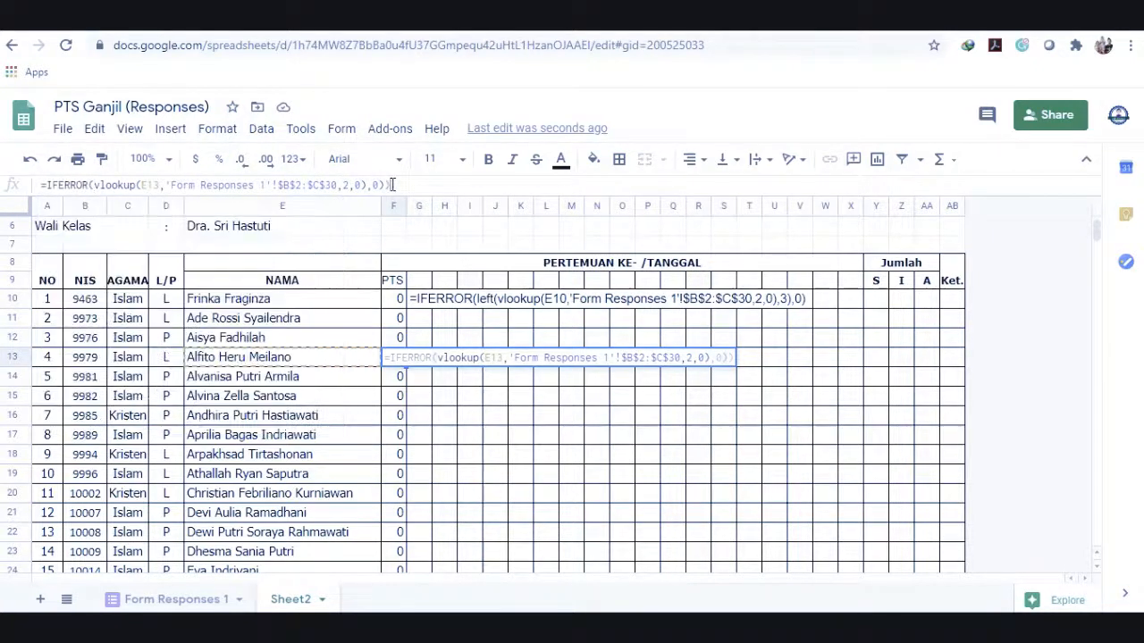
{"action": "key", "text": "Return"}
{"action": "key", "text": "Up"}
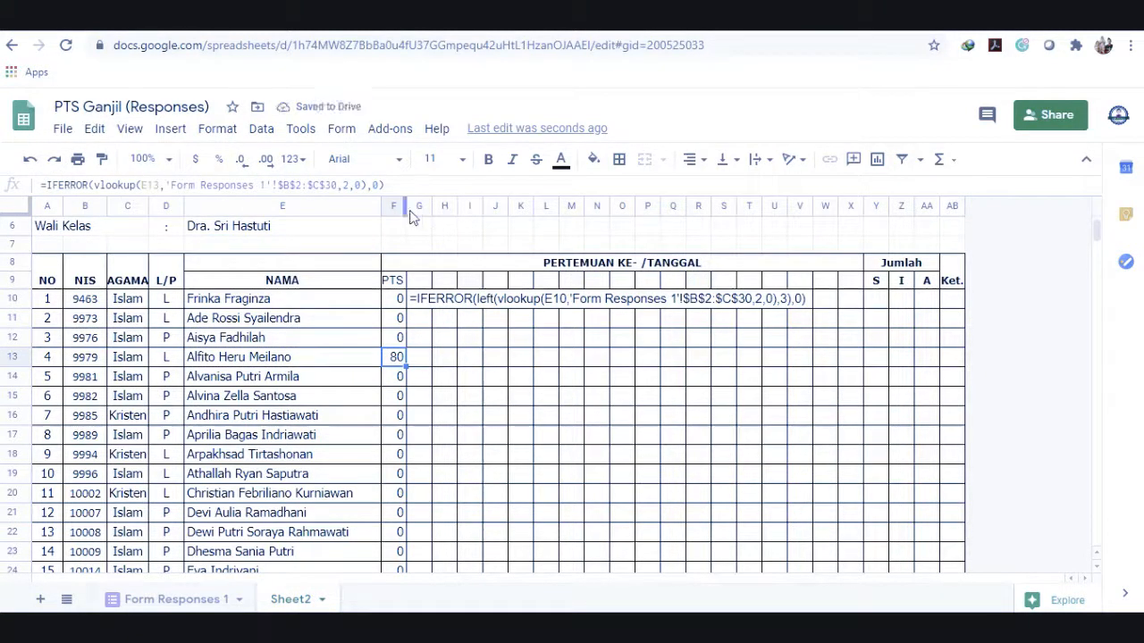
Adjust column F to a narrow width that just fits the PTS heading and scores.
{"action": "left_click_drag", "start_coordinate": [405, 208], "coordinate": [435, 209]}
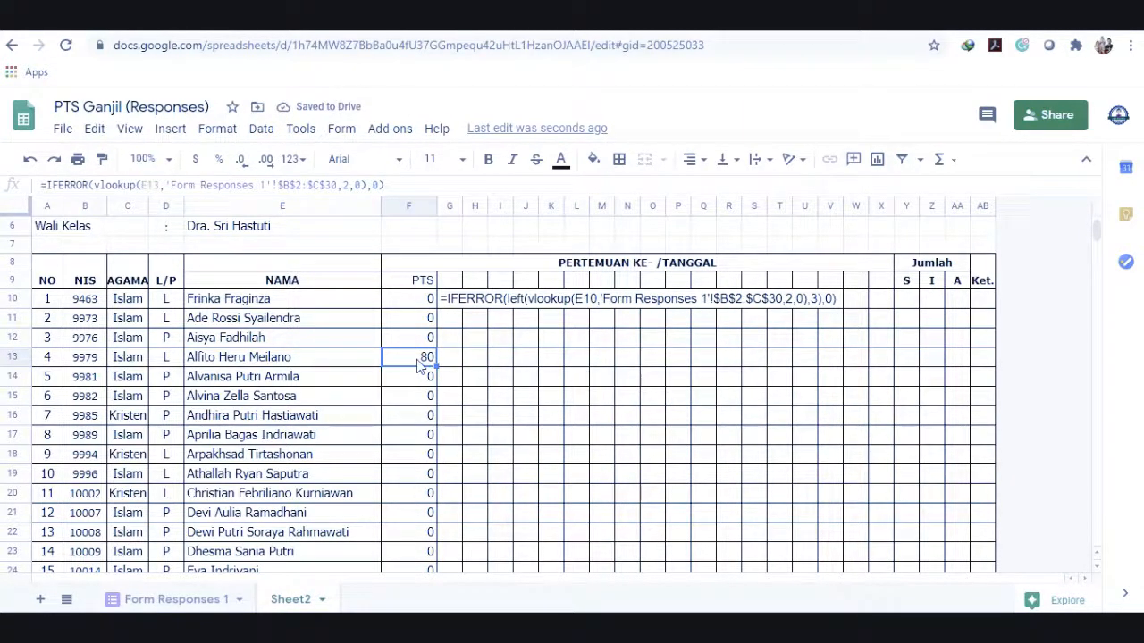
{"action": "left_click", "coordinate": [510, 341]}
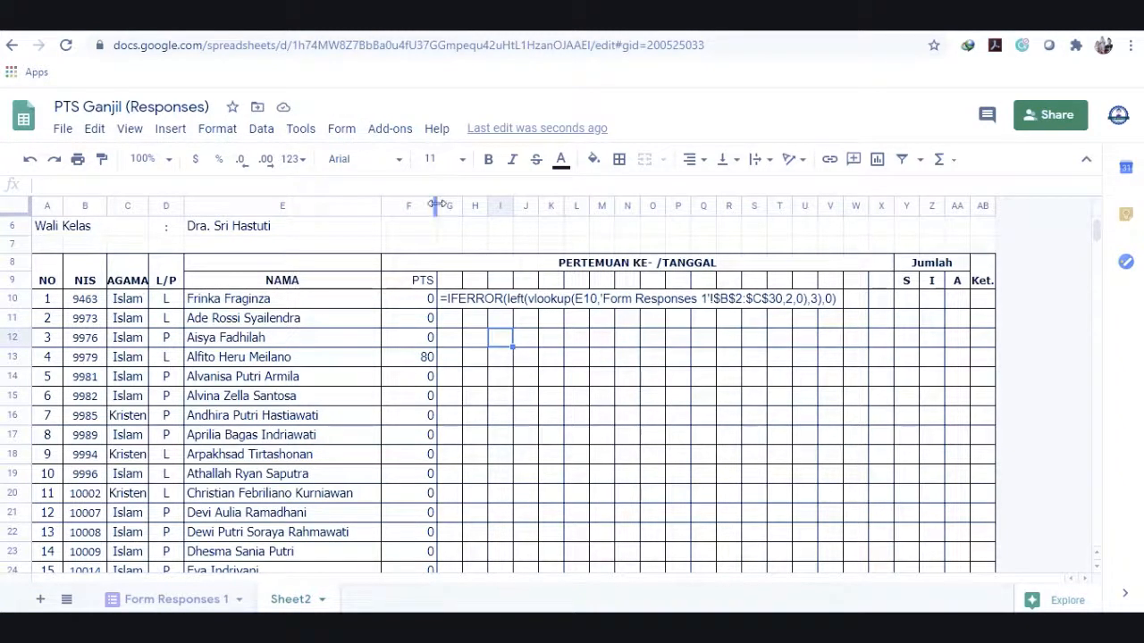
{"action": "left_click_drag", "start_coordinate": [435, 205], "coordinate": [409, 205]}
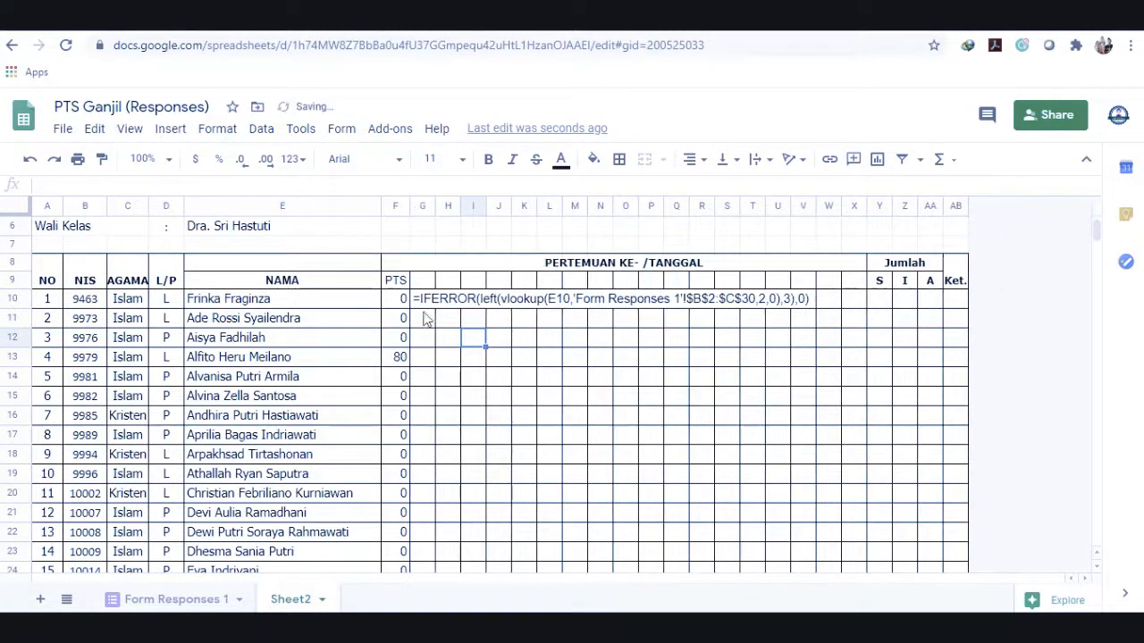
{"action": "left_click", "coordinate": [416, 361]}
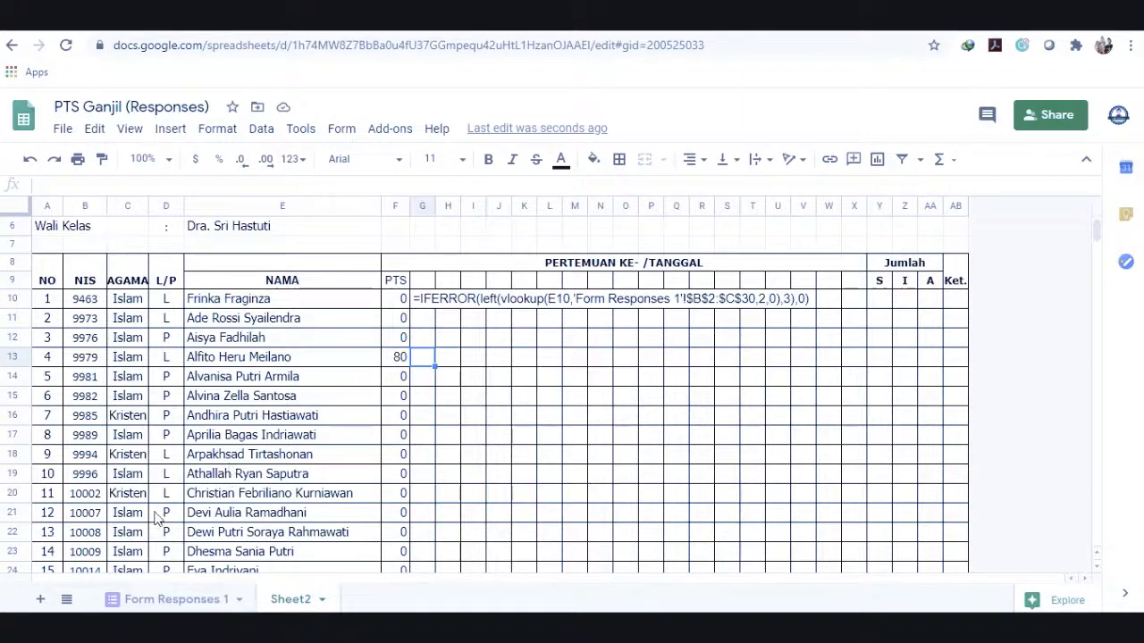
Examine the submitted response in Form Responses 1, and the PTS scores and attendance counts throughout the Sheet2 grade list.
{"action": "left_click", "coordinate": [165, 598]}
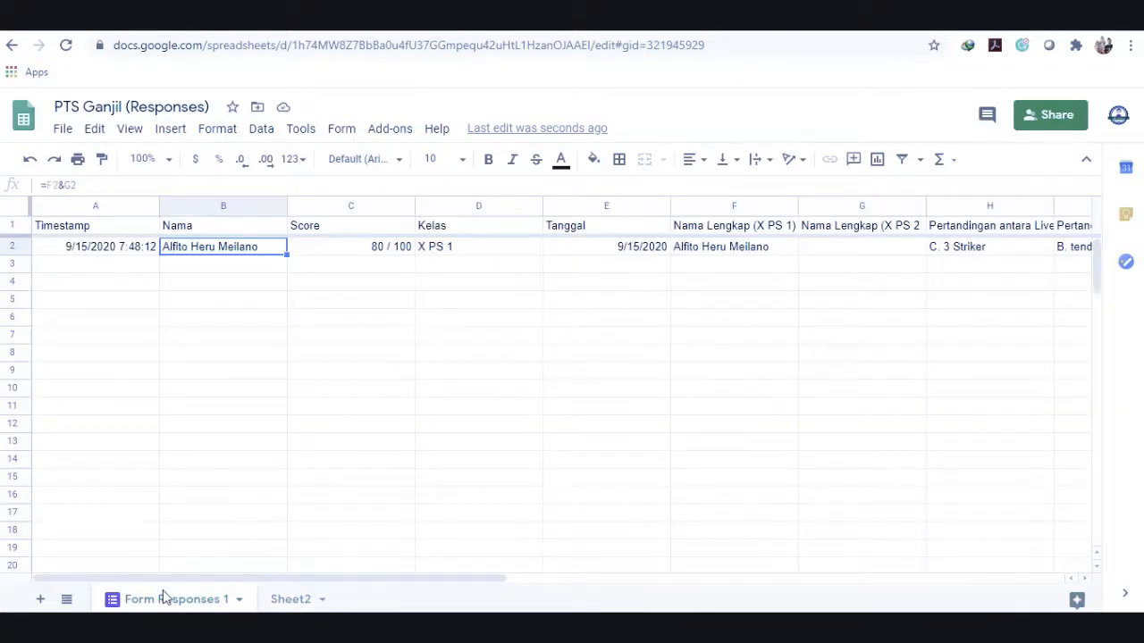
{"action": "left_click", "coordinate": [300, 596]}
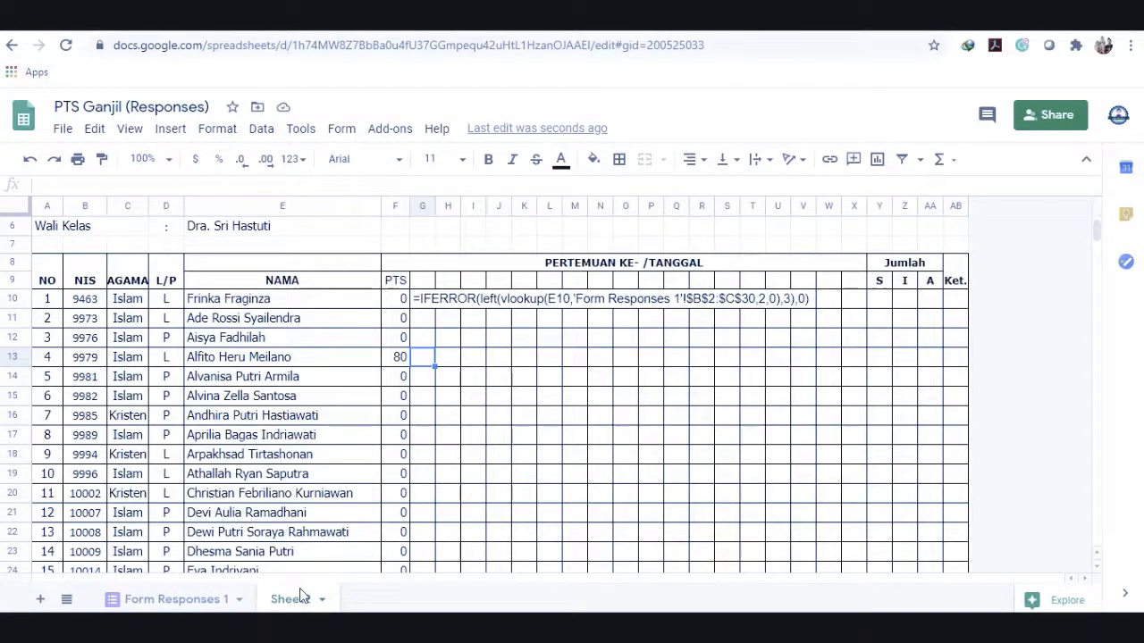
{"action": "key", "text": "Down"}
{"action": "key", "text": "Down"}
{"action": "key", "text": "Down"}
{"action": "key", "text": "Down"}
{"action": "key", "text": "Down"}
{"action": "key", "text": "Down"}
{"action": "key", "text": "Down"}
{"action": "key", "text": "Down"}
{"action": "key", "text": "Down"}
{"action": "key", "text": "Down"}
{"action": "key", "text": "Down"}
{"action": "key", "text": "Down"}
{"action": "key", "text": "Down"}
{"action": "key", "text": "Down"}
{"action": "key", "text": "Down"}
{"action": "key", "text": "Down"}
{"action": "key", "text": "Down"}
{"action": "key", "text": "Down"}
{"action": "key", "text": "Down"}
{"action": "key", "text": "Down"}
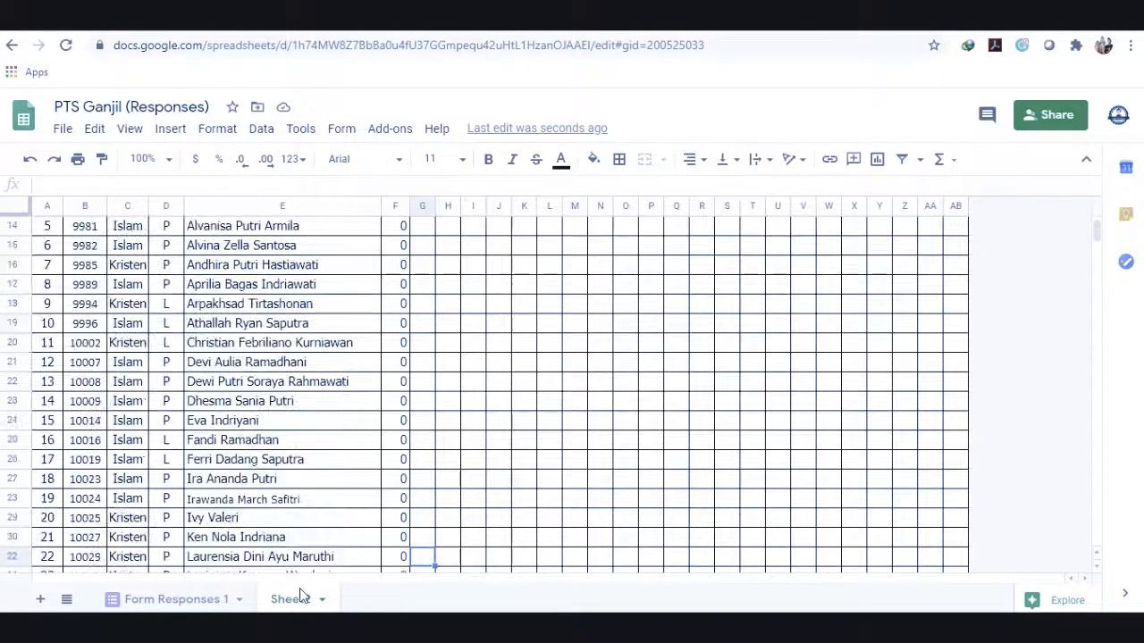
{"action": "key", "text": "Down"}
{"action": "key", "text": "Down"}
{"action": "key", "text": "Down"}
{"action": "key", "text": "Down"}
{"action": "key", "text": "Down"}
{"action": "key", "text": "Down"}
{"action": "key", "text": "Down"}
{"action": "key", "text": "Down"}
{"action": "key", "text": "Down"}
{"action": "key", "text": "Down"}
{"action": "key", "text": "Down"}
{"action": "key", "text": "Up"}
{"action": "key", "text": "Up"}
{"action": "key", "text": "Up"}
{"action": "key", "text": "Up"}
{"action": "key", "text": "Up"}
{"action": "key", "text": "Up"}
{"action": "key", "text": "Up"}
{"action": "key", "text": "Up"}
{"action": "key", "text": "Up"}
{"action": "key", "text": "Up"}
{"action": "key", "text": "Up"}
{"action": "key", "text": "Up"}
{"action": "key", "text": "Up"}
{"action": "key", "text": "Up"}
{"action": "key", "text": "Up"}
{"action": "key", "text": "Up"}
{"action": "key", "text": "Up"}
{"action": "key", "text": "Up"}
{"action": "key", "text": "Up"}
{"action": "key", "text": "Up"}
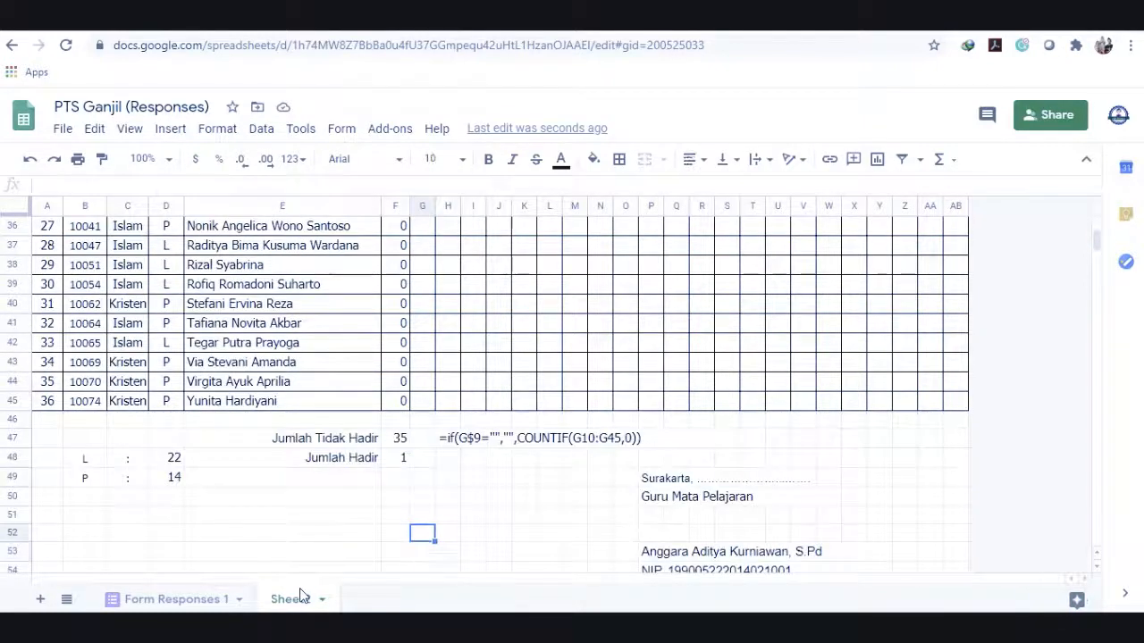
{"action": "key", "text": "Up"}
{"action": "key", "text": "Up"}
{"action": "key", "text": "Up"}
{"action": "key", "text": "Up"}
{"action": "key", "text": "Up"}
{"action": "key", "text": "Up"}
{"action": "key", "text": "Up"}
{"action": "key", "text": "Up"}
{"action": "key", "text": "Up"}
{"action": "key", "text": "Up"}
{"action": "key", "text": "Up"}
{"action": "key", "text": "Up"}
{"action": "key", "text": "Up"}
{"action": "key", "text": "Up"}
{"action": "key", "text": "Up"}
{"action": "key", "text": "Up"}
{"action": "key", "text": "Up"}
{"action": "key", "text": "Up"}
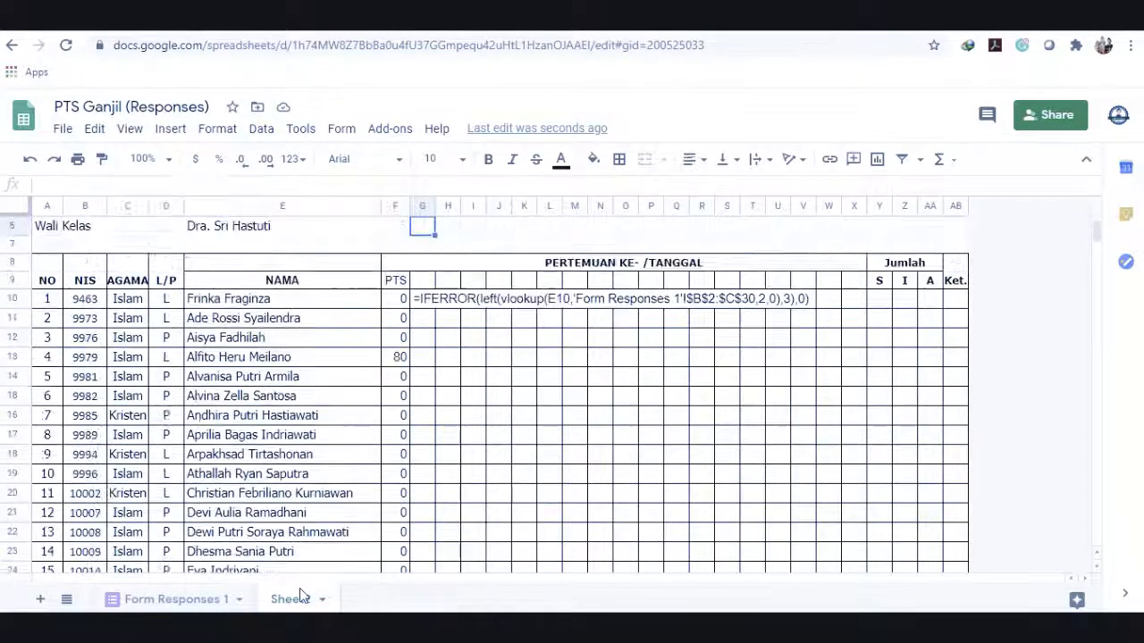
{"action": "key", "text": "Down"}
{"action": "key", "text": "Down"}
{"action": "key", "text": "Down"}
{"action": "key", "text": "Down"}
{"action": "key", "text": "Down"}
{"action": "key", "text": "Down"}
{"action": "key", "text": "Down"}
{"action": "key", "text": "Down"}
{"action": "key", "text": "Down"}
{"action": "key", "text": "Down"}
{"action": "key", "text": "Down"}
{"action": "key", "text": "Down"}
{"action": "key", "text": "Down"}
{"action": "key", "text": "Down"}
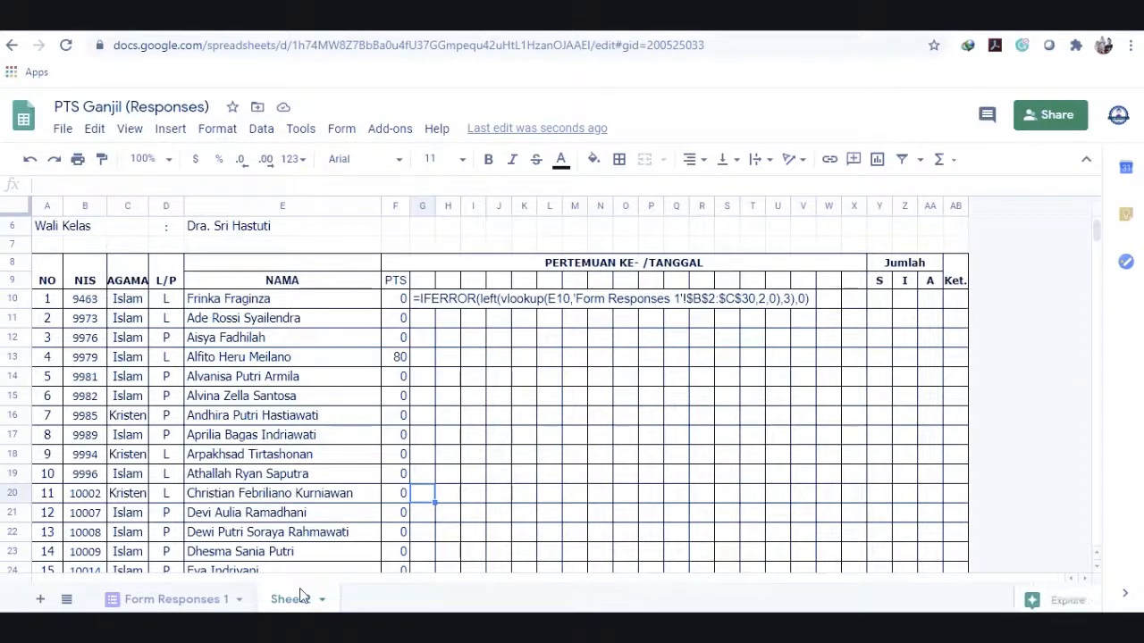
{"action": "key", "text": "Up"}
{"action": "key", "text": "Up"}
{"action": "key", "text": "Up"}
{"action": "key", "text": "Up"}
{"action": "key", "text": "Up"}
{"action": "key", "text": "Up"}
{"action": "key", "text": "Up"}
{"action": "key", "text": "Up"}
{"action": "key", "text": "Up"}
{"action": "key", "text": "Up"}
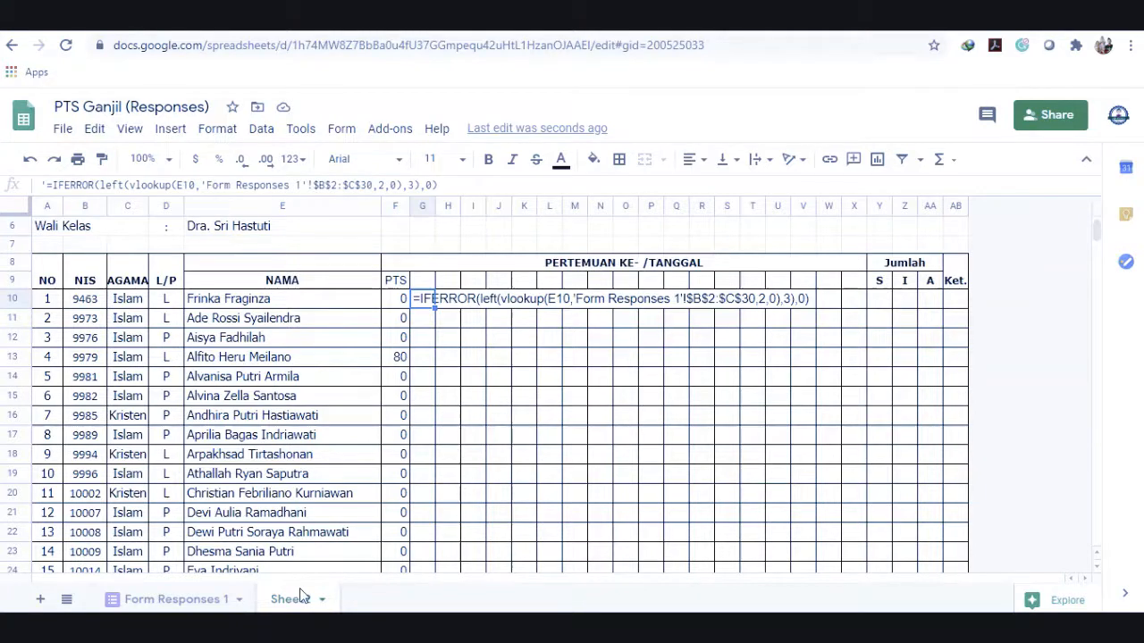
{"action": "key", "text": "Up"}
{"action": "key", "text": "Up"}
{"action": "key", "text": "Up"}
{"action": "key", "text": "Up"}
{"action": "key", "text": "Up"}
{"action": "key", "text": "Up"}
{"action": "key", "text": "Up"}
{"action": "key", "text": "Up"}
{"action": "key", "text": "Up"}
{"action": "key", "text": "Down"}
{"action": "key", "text": "Down"}
{"action": "key", "text": "Down"}
{"action": "key", "text": "Down"}
{"action": "key", "text": "Down"}
{"action": "key", "text": "Down"}
{"action": "key", "text": "Down"}
{"action": "key", "text": "Down"}
{"action": "key", "text": "Down"}
{"action": "key", "text": "Down"}
{"action": "key", "text": "Down"}
{"action": "key", "text": "Down"}
{"action": "key", "text": "Down"}
{"action": "key", "text": "Down"}
{"action": "key", "text": "Down"}
{"action": "key", "text": "Down"}
{"action": "key", "text": "Down"}
{"action": "key", "text": "Down"}
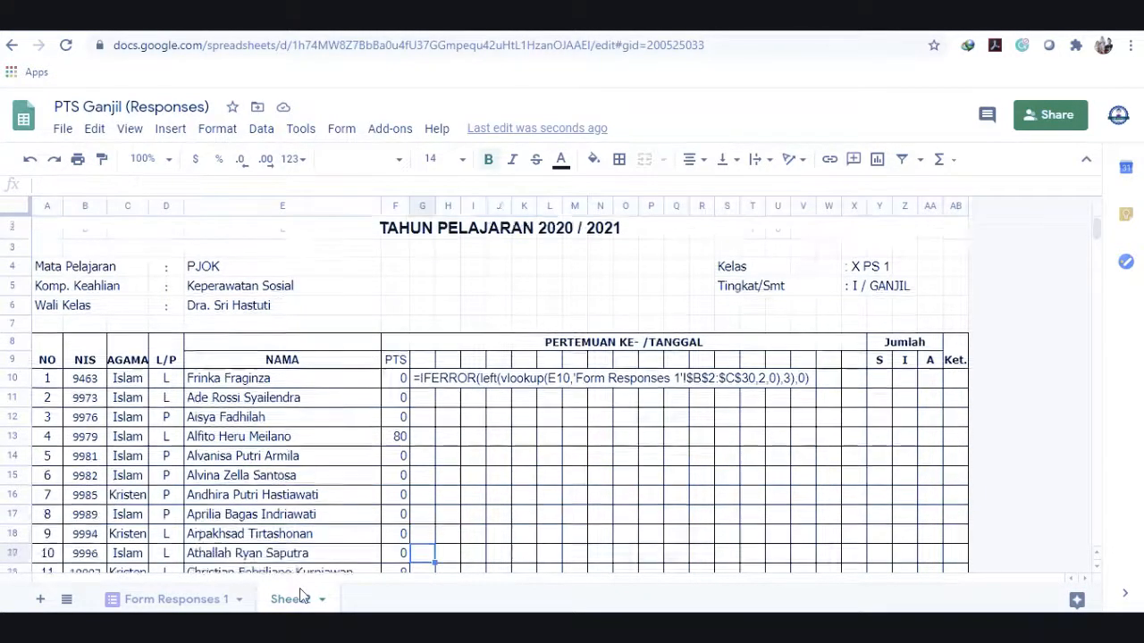
{"action": "key", "text": "Down"}
{"action": "key", "text": "Down"}
{"action": "key", "text": "Down"}
{"action": "key", "text": "Down"}
{"action": "key", "text": "Down"}
{"action": "key", "text": "Down"}
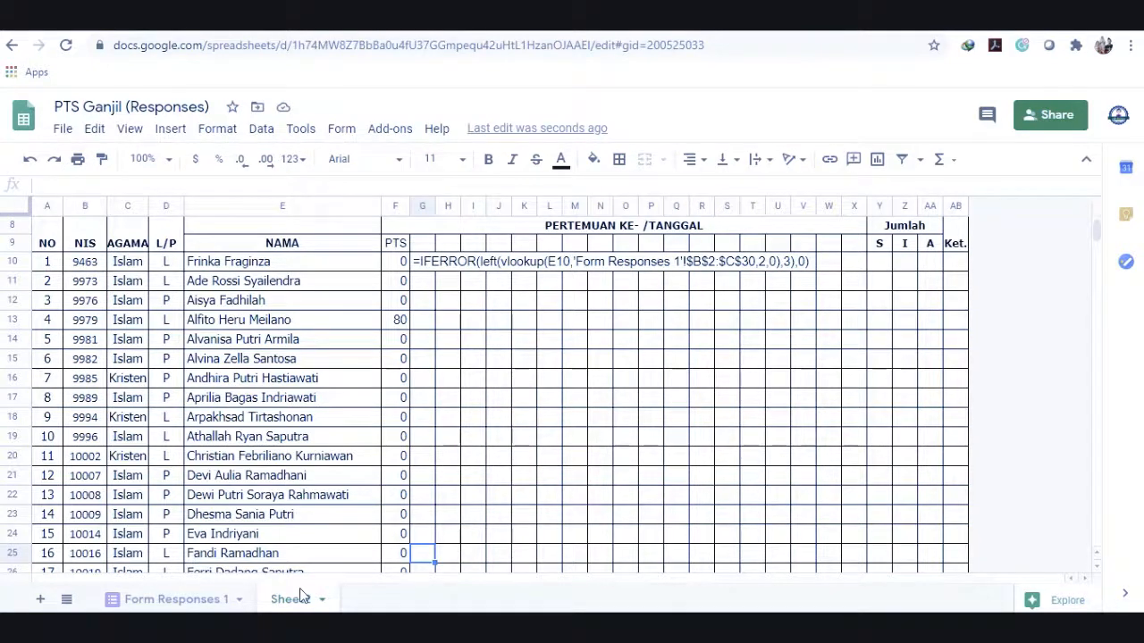
{"action": "mouse_move", "coordinate": [557, 34]}
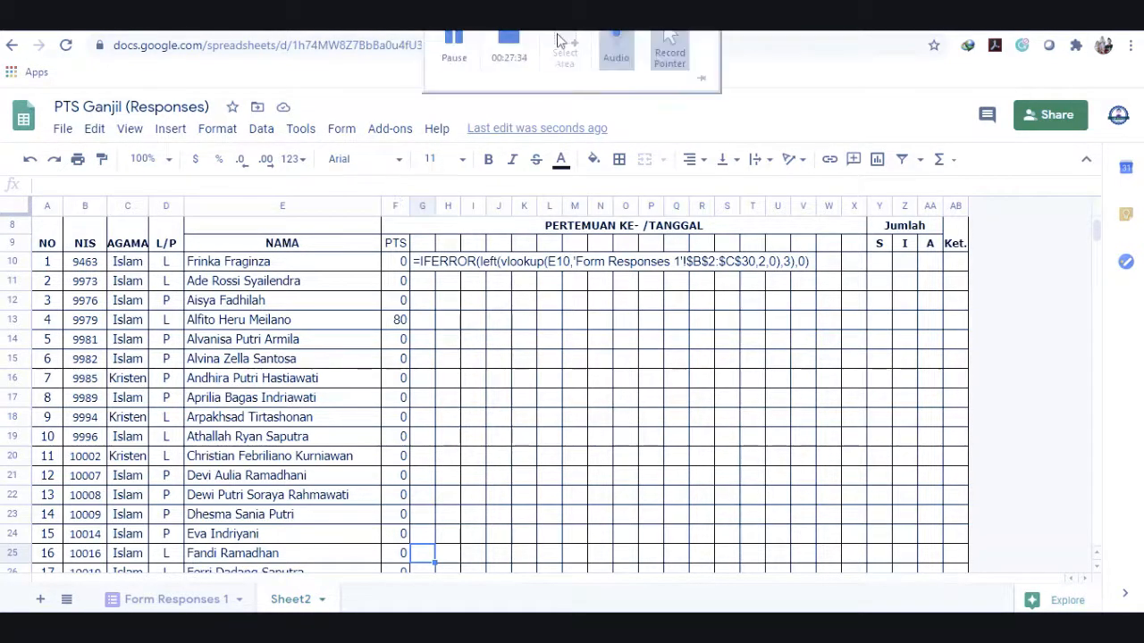